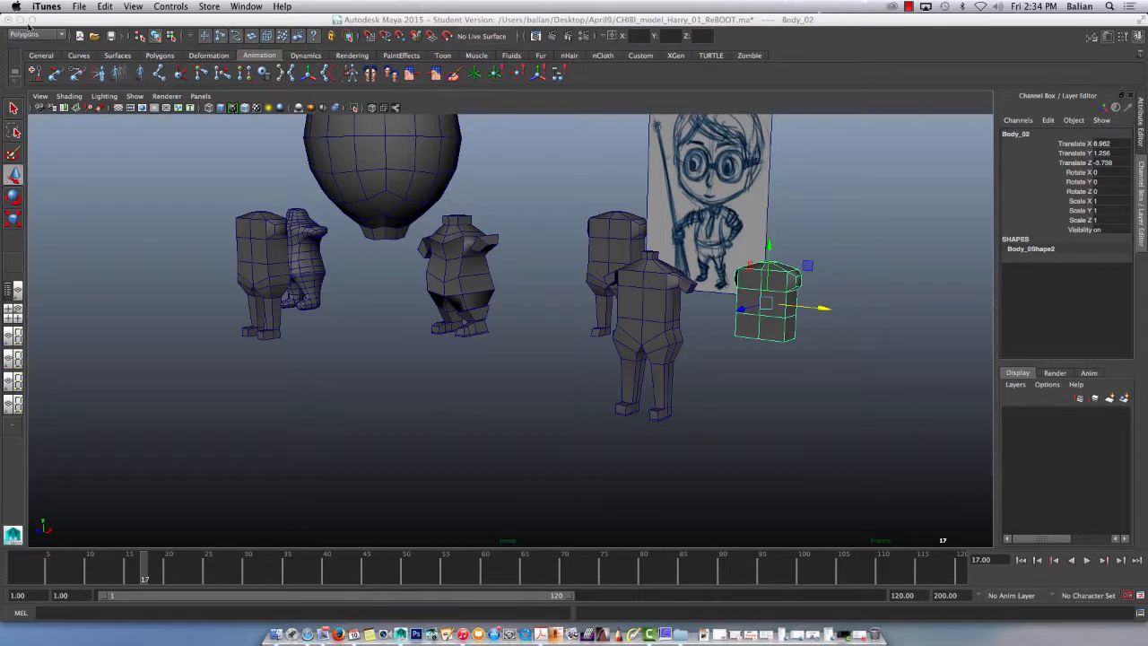
Step: Select the five spare body models, excluding the front body and the head, and put them on a new display layer
{"action": "left_click_drag", "start_coordinate": [734, 348], "coordinate": [431, 354], "text": "alt"}
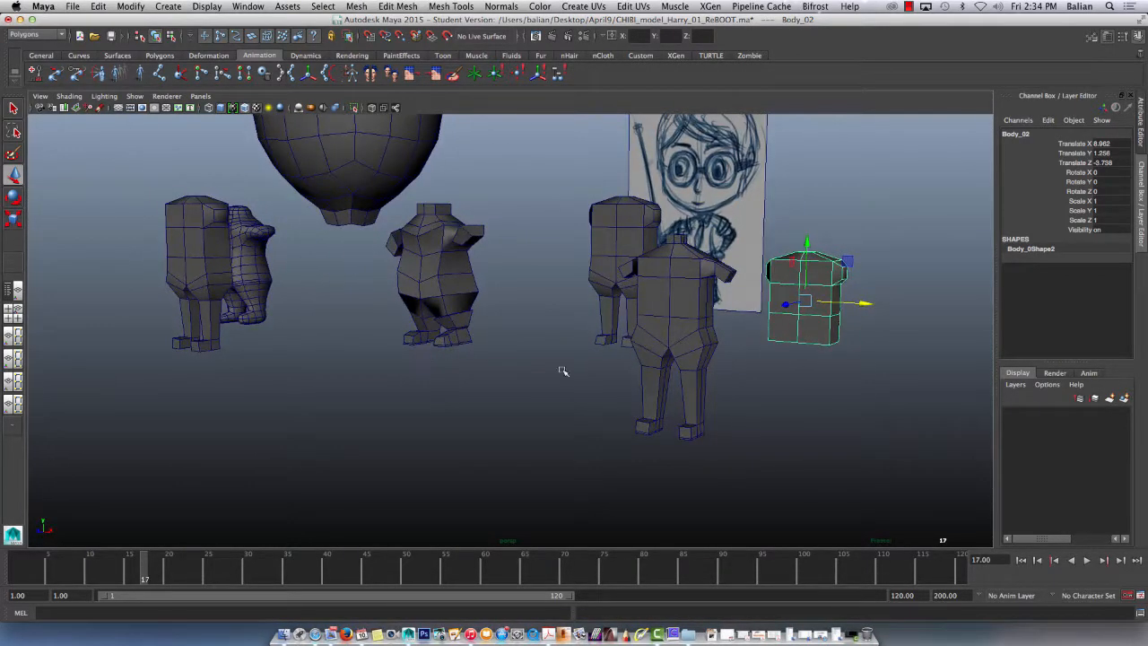
{"action": "left_click", "coordinate": [209, 271]}
{"action": "left_click", "coordinate": [254, 266], "text": "shift"}
{"action": "left_click", "coordinate": [438, 278], "text": "shift"}
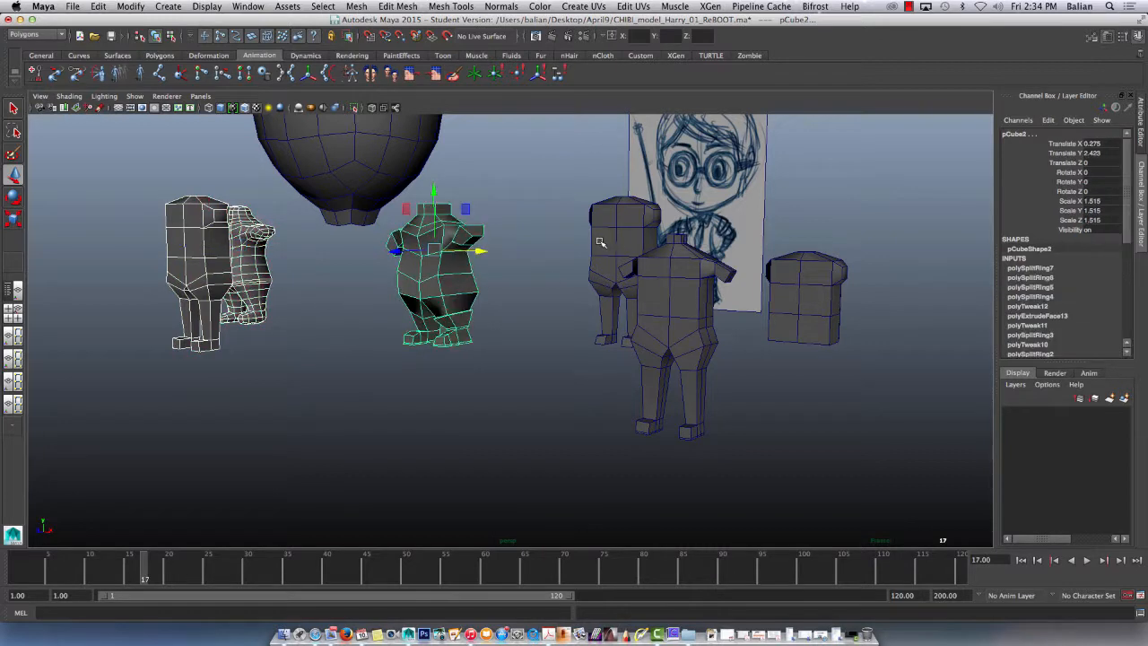
{"action": "left_click", "coordinate": [608, 208]}
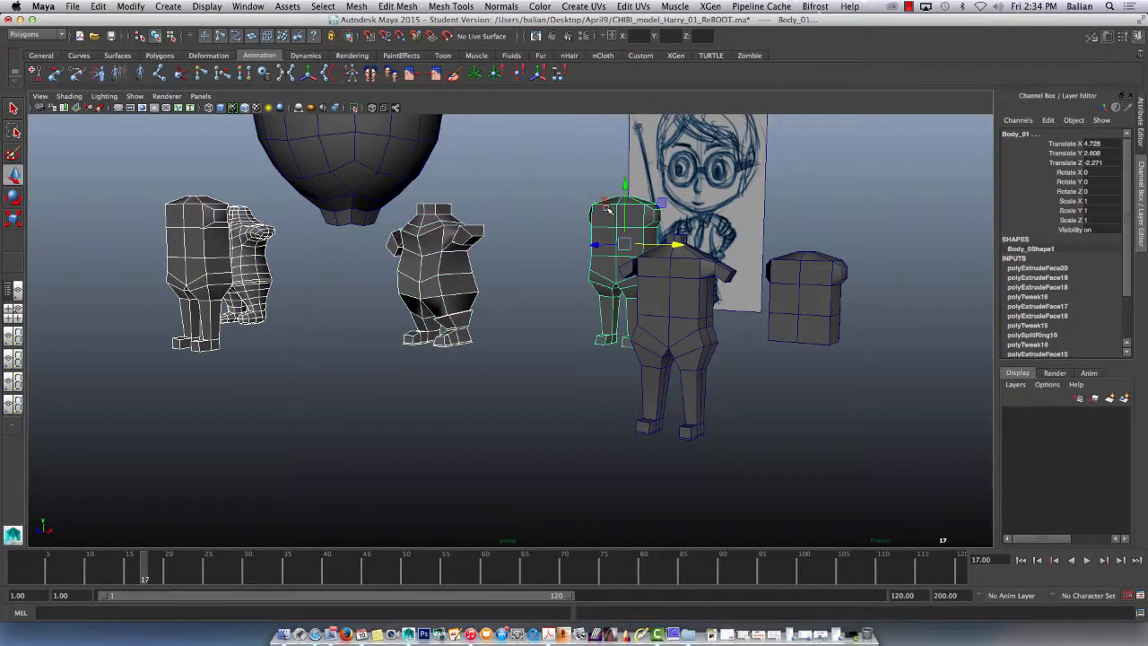
{"action": "left_click", "coordinate": [816, 287]}
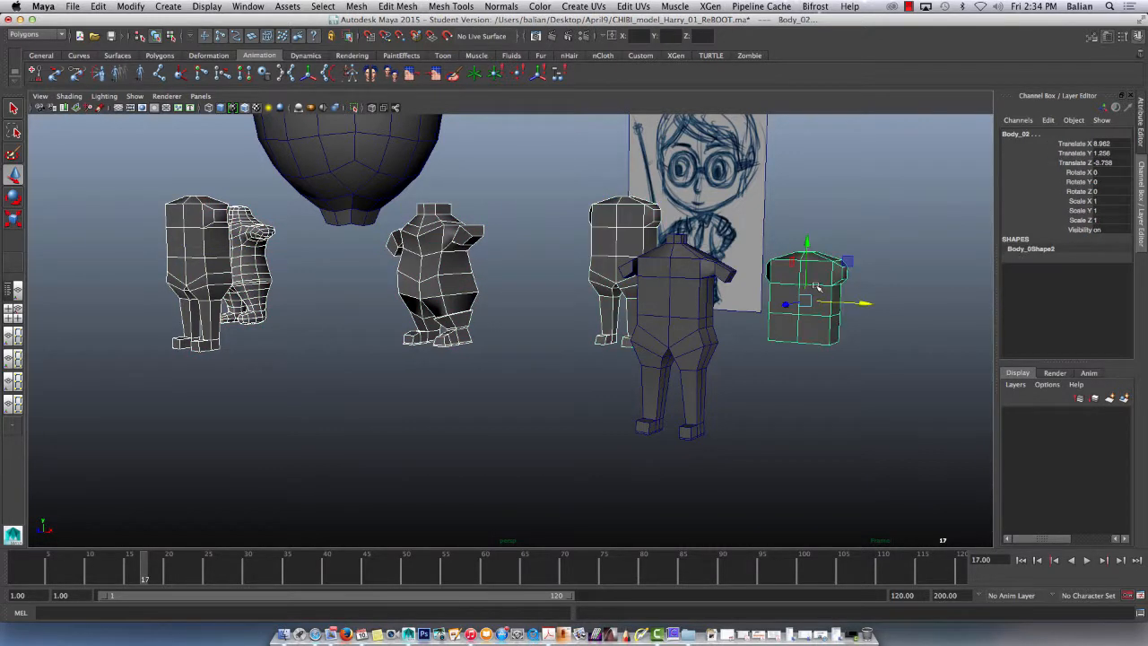
{"action": "left_click", "coordinate": [1123, 399]}
Step: Name the new display layer "rough" with a blue color, and hide the models on it
{"action": "double_click", "coordinate": [1055, 415]}
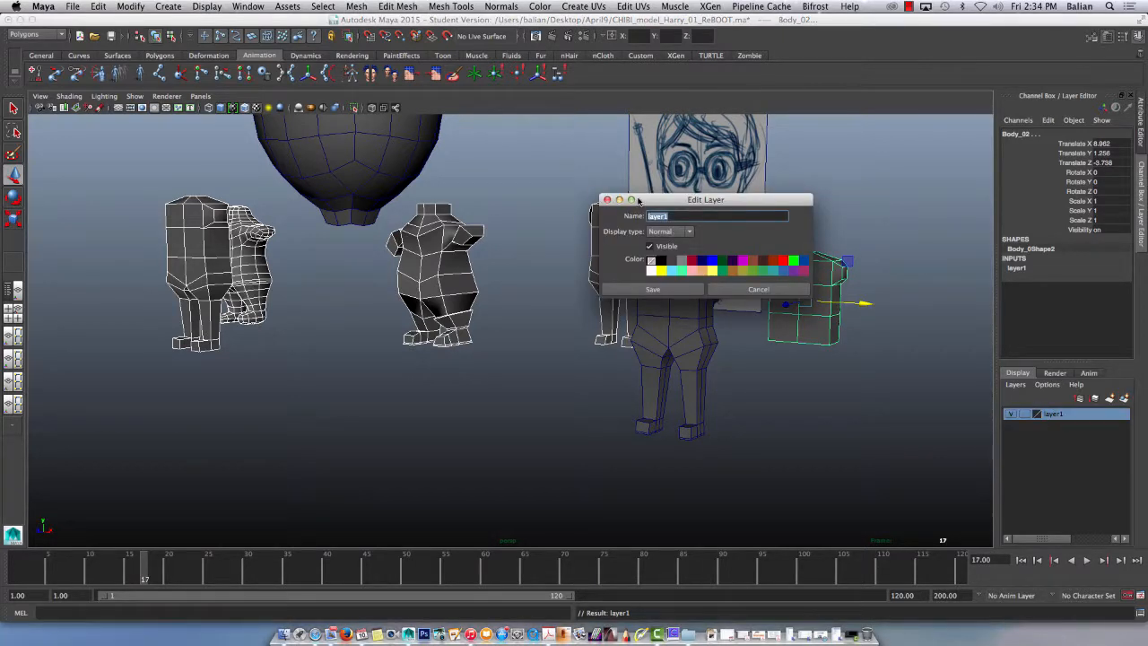
{"action": "type", "text": "rough"}
{"action": "key", "text": "Return"}
{"action": "left_click", "coordinate": [710, 261]}
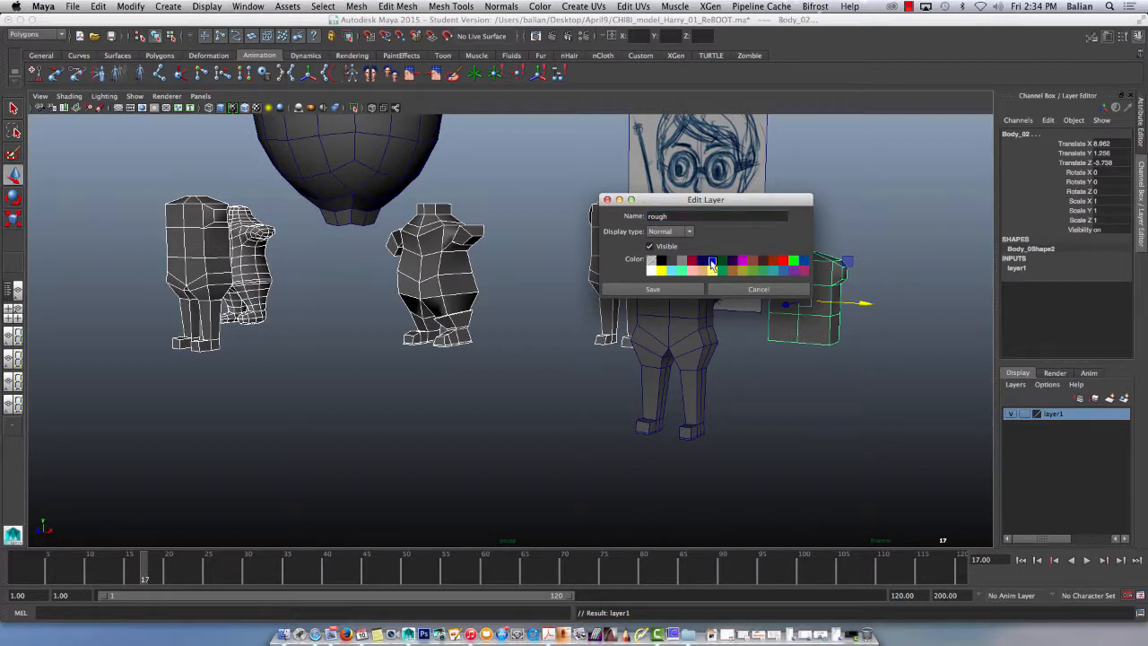
{"action": "left_click", "coordinate": [641, 288]}
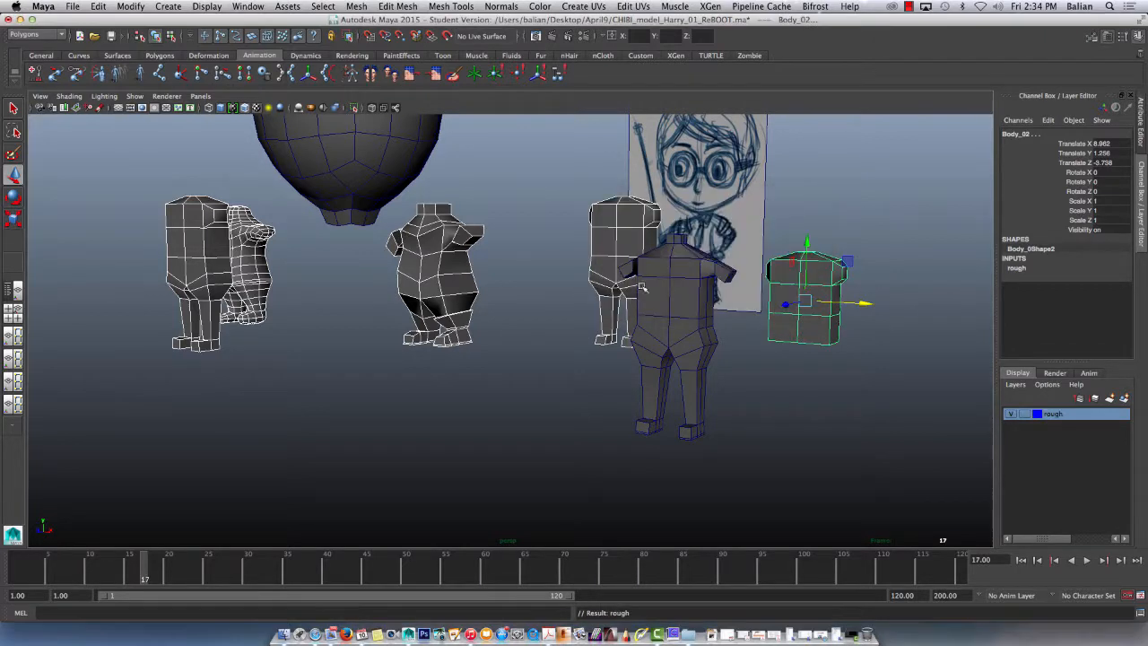
{"action": "left_click", "coordinate": [1011, 415]}
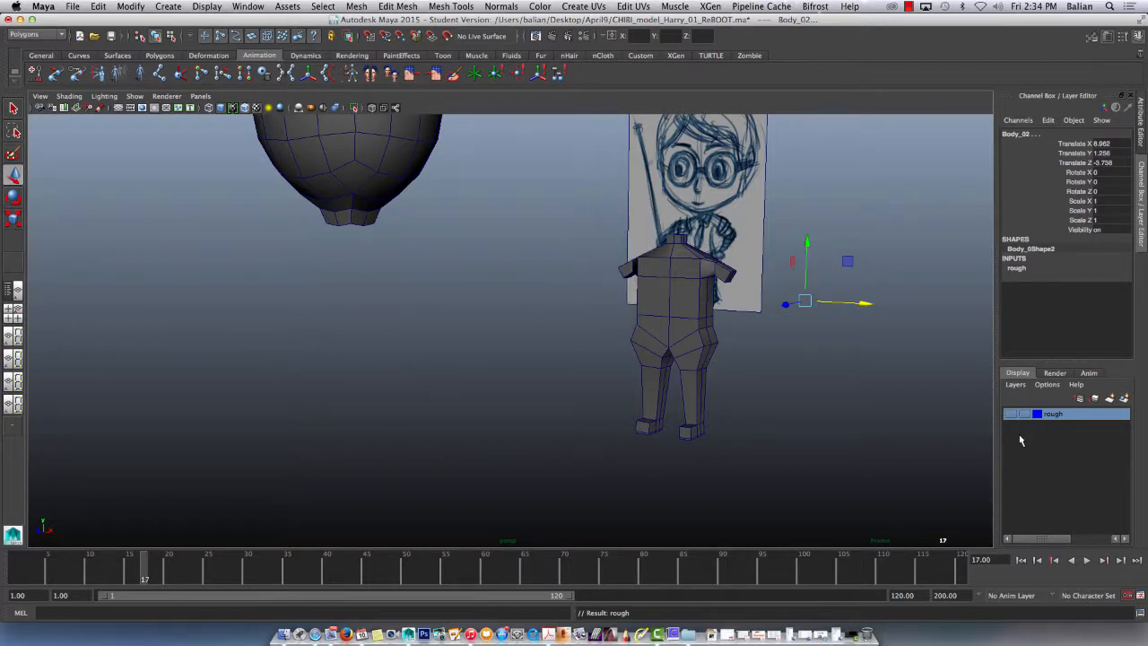
{"action": "left_click", "coordinate": [478, 293]}
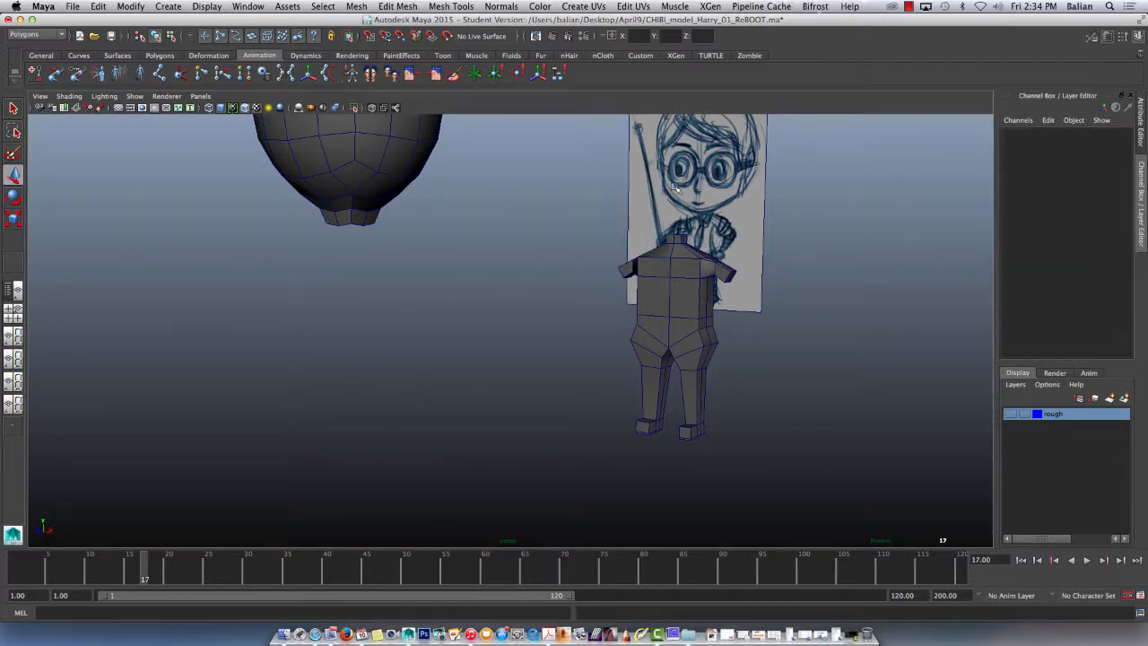
Step: Switch to the front view with the sketch and remaining body in frame, and turn on the grid
{"action": "key", "text": "space"}
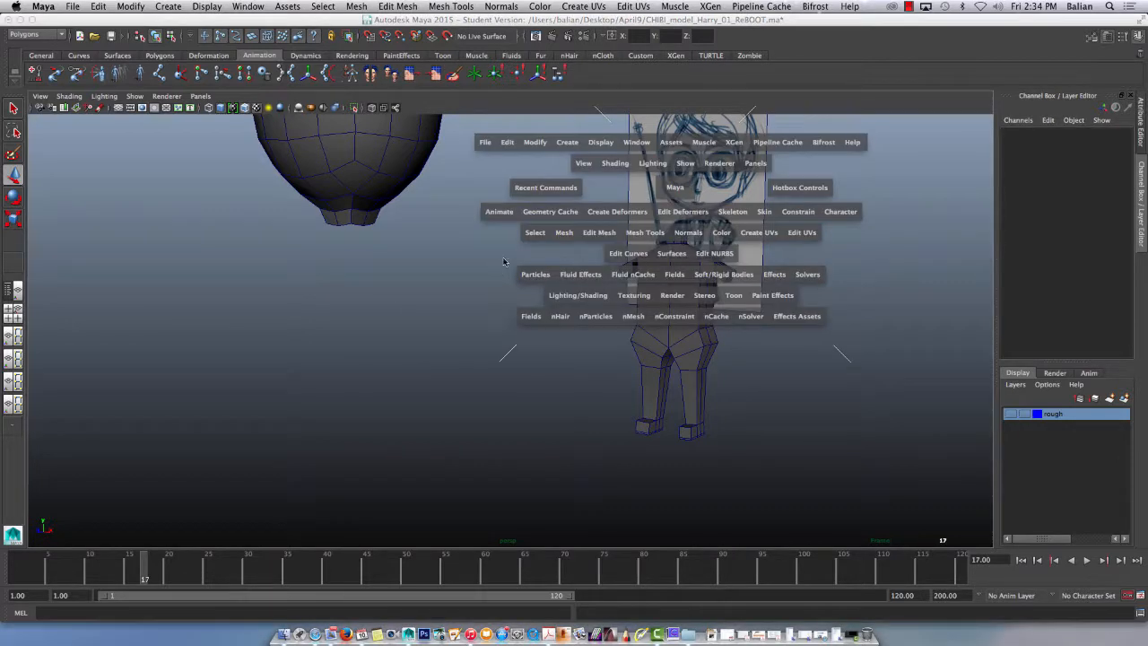
{"action": "left_click_drag", "start_coordinate": [674, 190], "coordinate": [671, 213]}
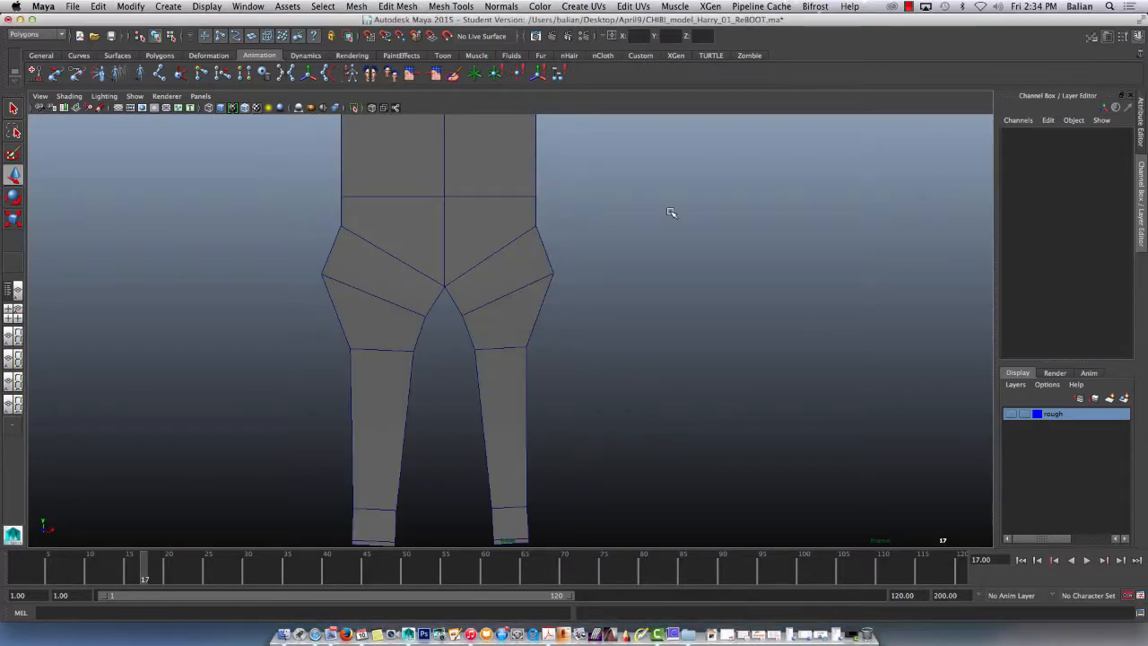
{"action": "scroll", "coordinate": [279, 344], "scroll_direction": "down", "scroll_amount": 10}
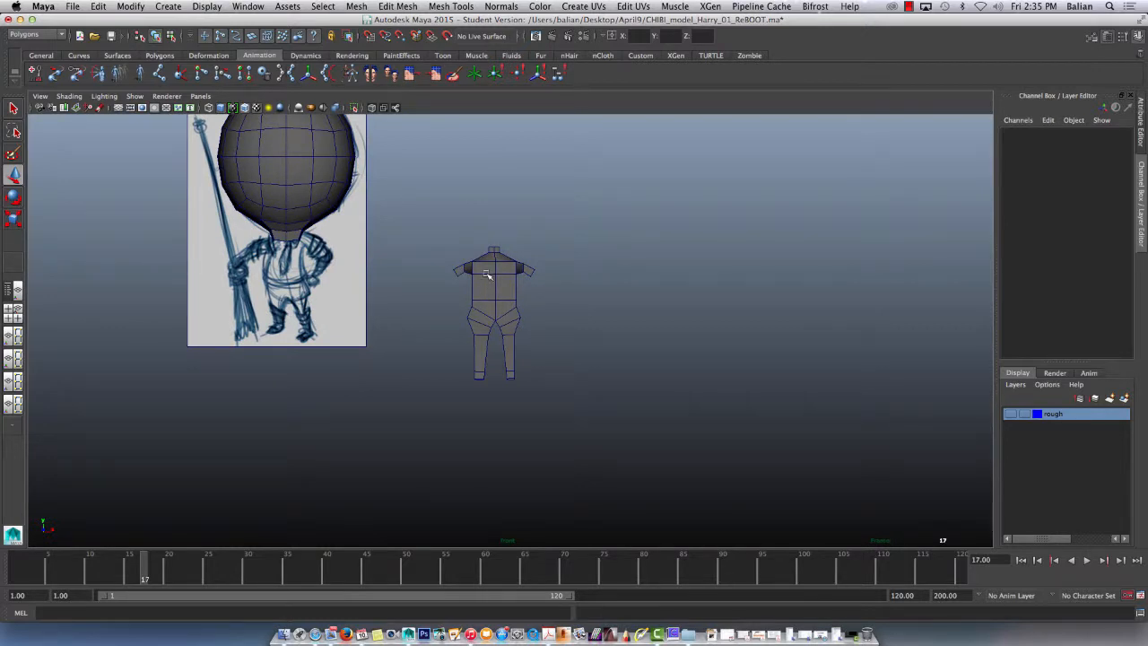
{"action": "left_click", "coordinate": [130, 108]}
Step: Rename the remaining visible body mesh as Body
{"action": "left_click_drag", "start_coordinate": [440, 224], "coordinate": [561, 404]}
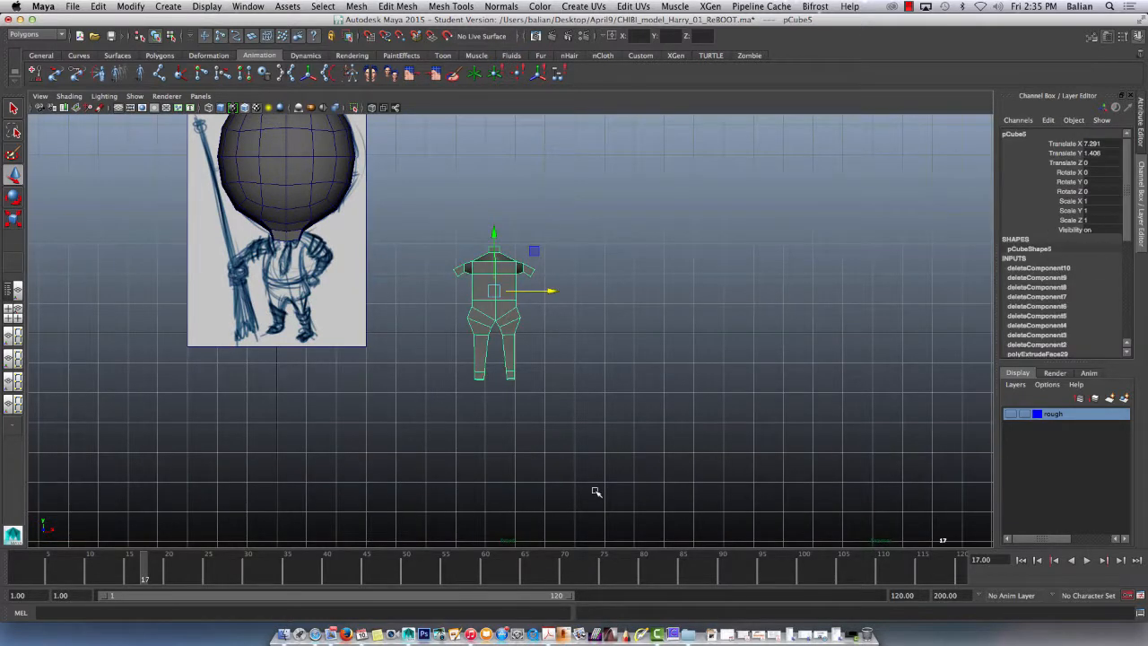
{"action": "double_click", "coordinate": [1018, 134]}
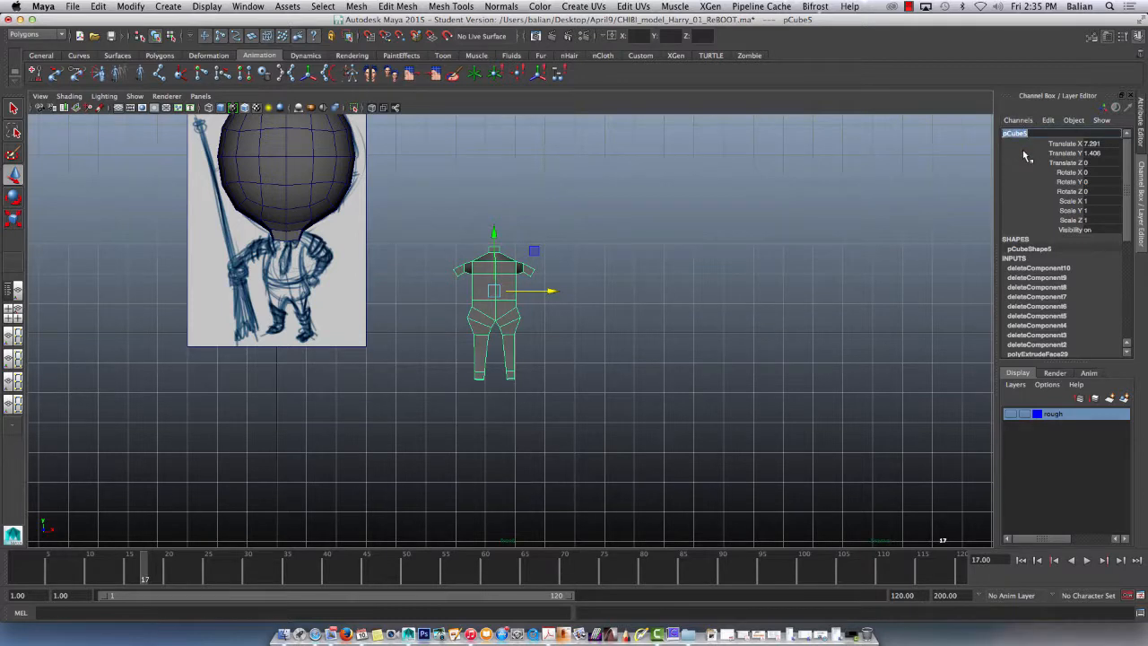
{"action": "type", "text": "sod"}
{"action": "key", "text": "Return"}
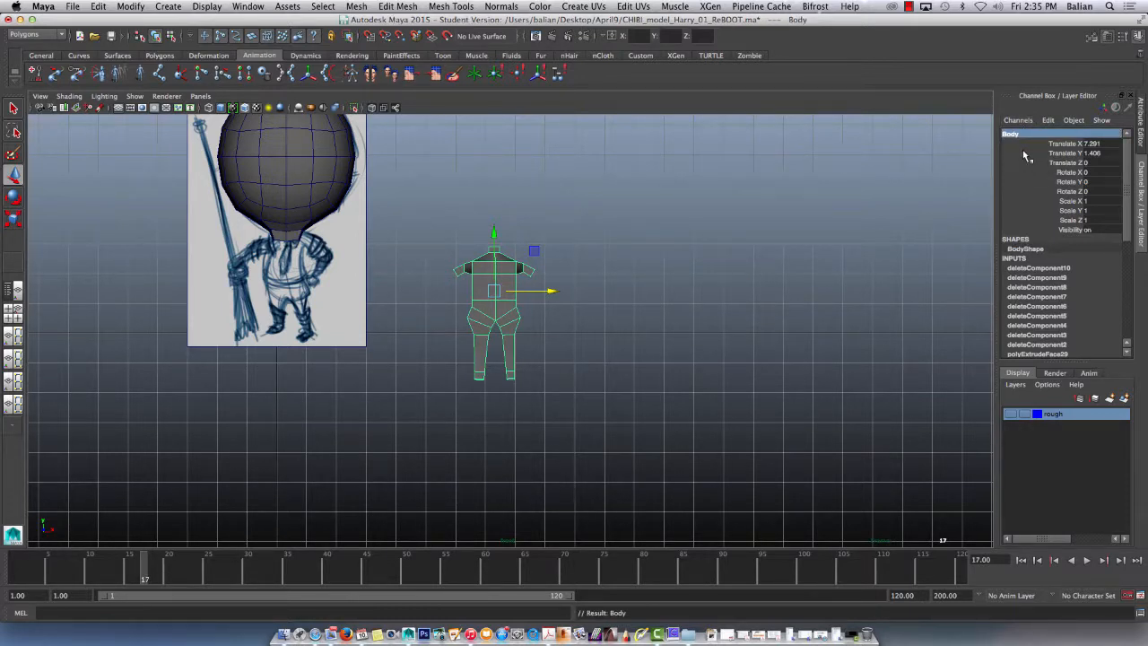
Step: Move the body over the character in the reference sketch, directly beneath the head
{"action": "left_click_drag", "start_coordinate": [543, 289], "coordinate": [281, 244]}
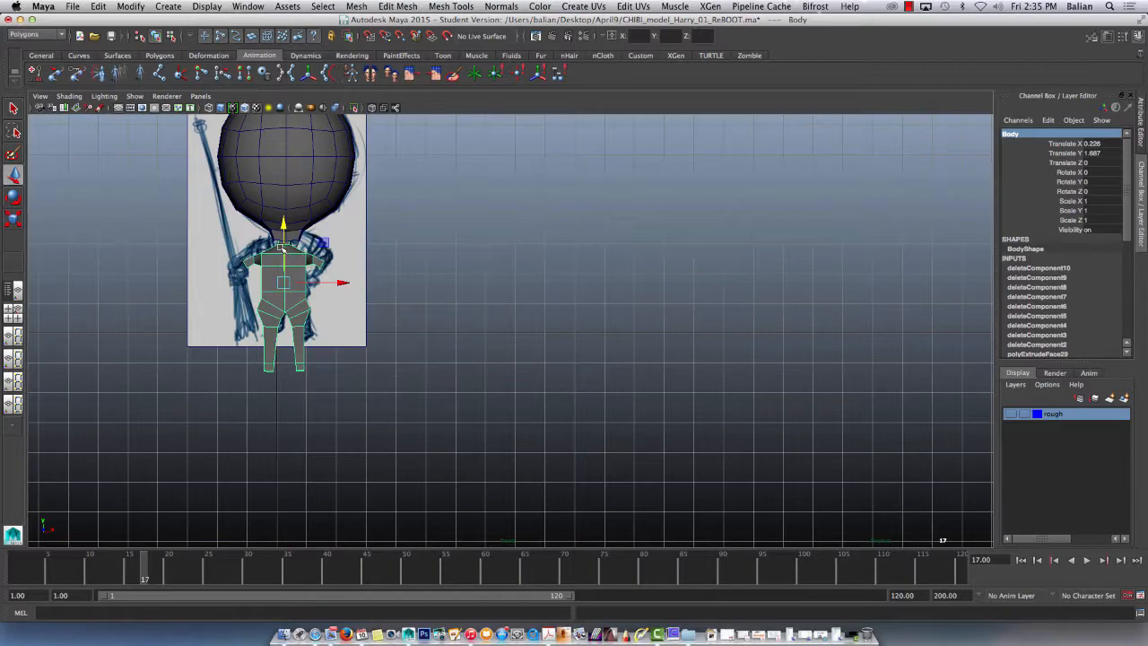
{"action": "middle_click_drag", "start_coordinate": [214, 304], "coordinate": [257, 331], "text": "alt"}
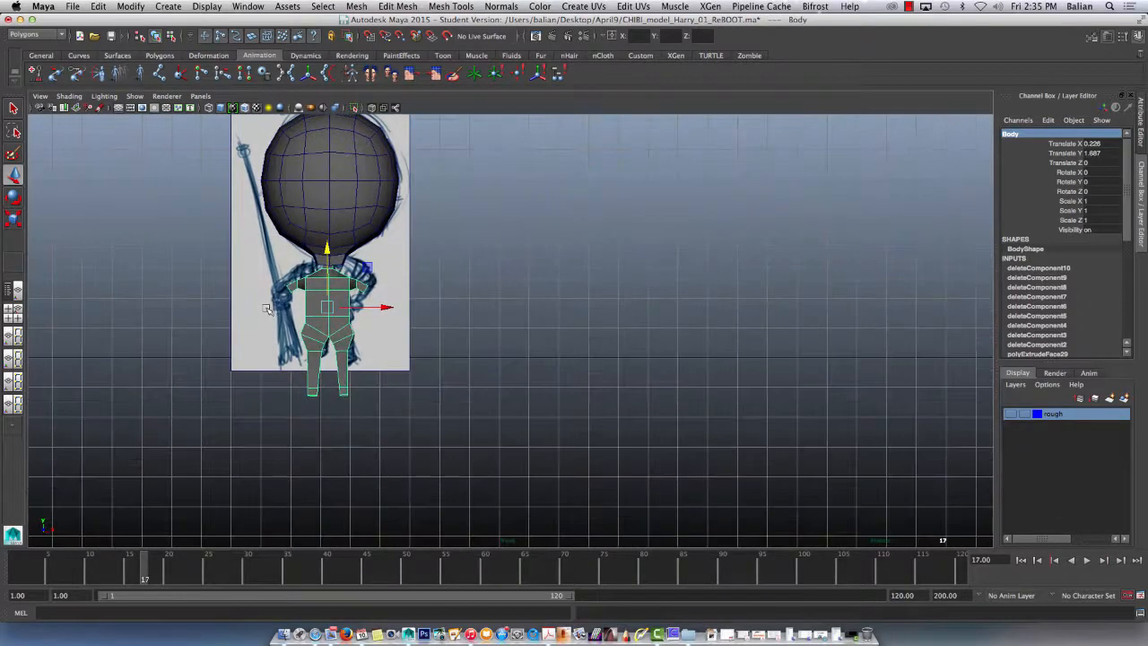
{"action": "right_click_drag", "start_coordinate": [267, 310], "coordinate": [515, 474], "text": "alt"}
{"action": "middle_click_drag", "start_coordinate": [170, 437], "coordinate": [385, 421], "text": "alt"}
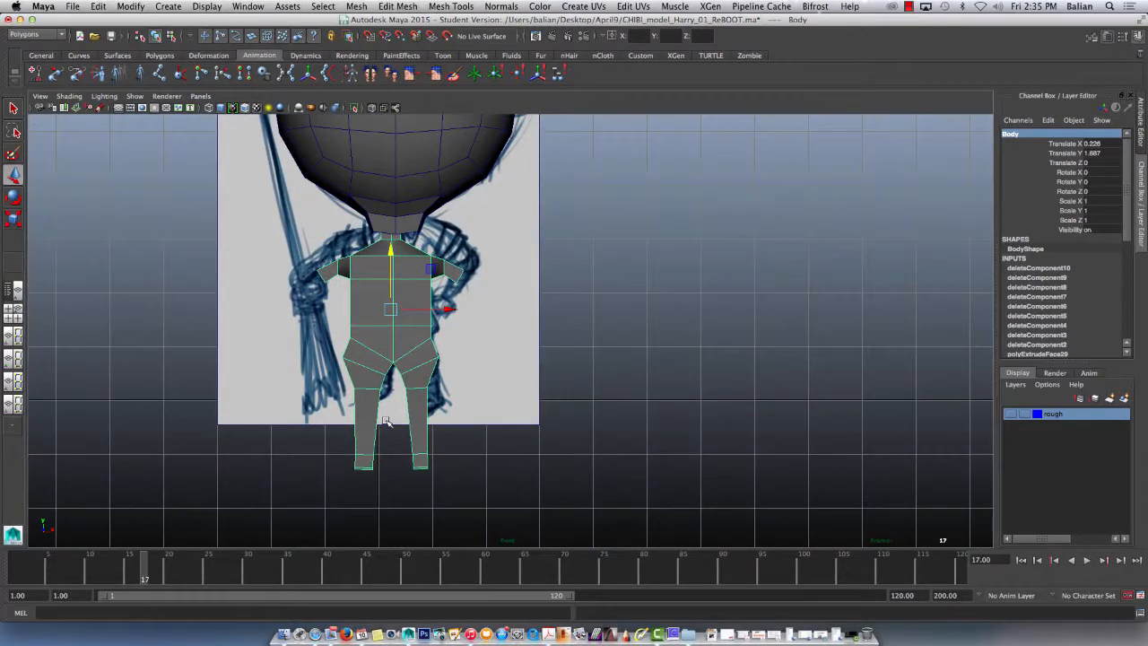
Step: Examine the construction history nodes attached to the body mesh, through to its shading nodes
{"action": "key", "text": "ctrl+a"}
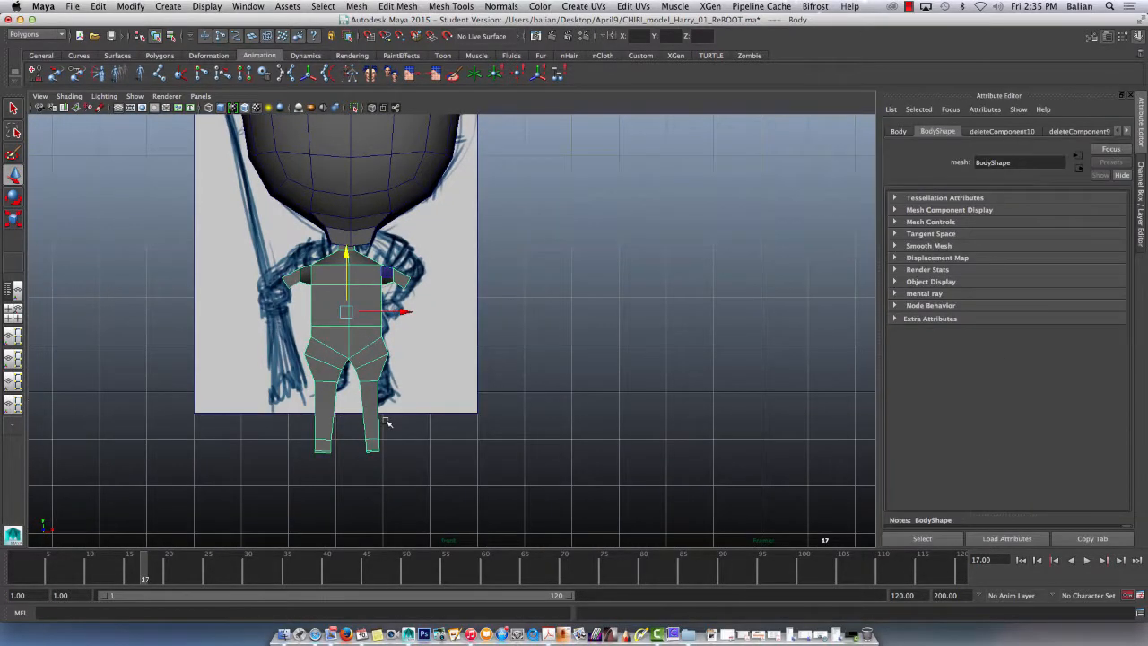
{"action": "left_click", "coordinate": [1126, 133]}
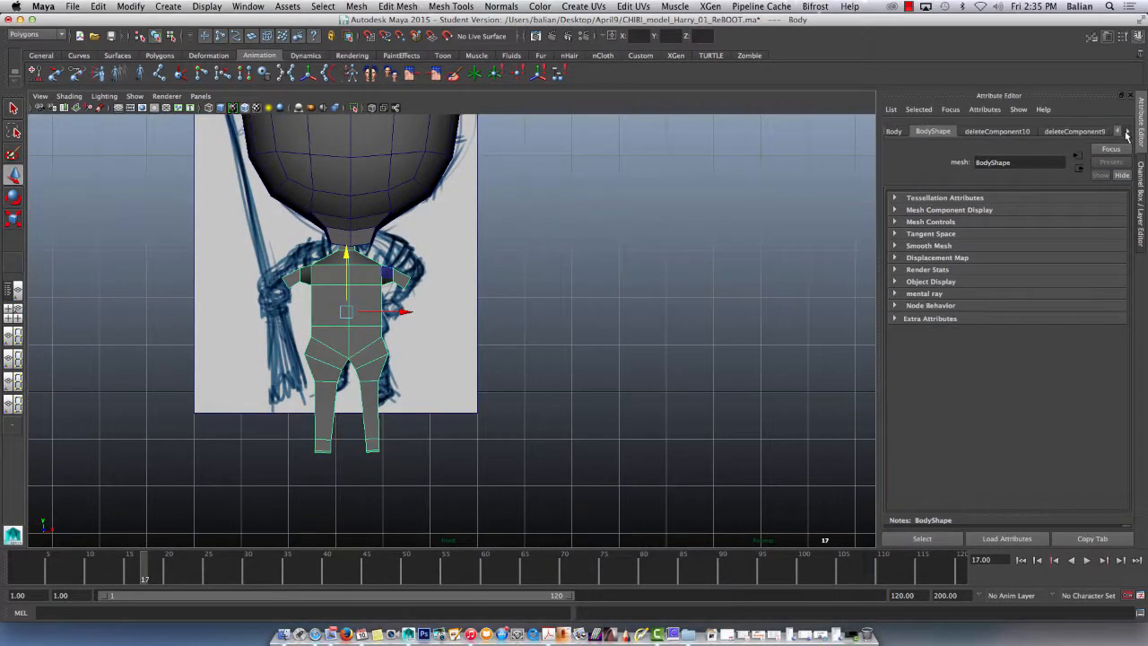
{"action": "left_click", "coordinate": [1126, 132]}
{"action": "left_click", "coordinate": [1126, 134]}
{"action": "left_click", "coordinate": [1126, 133]}
{"action": "left_click", "coordinate": [1126, 133]}
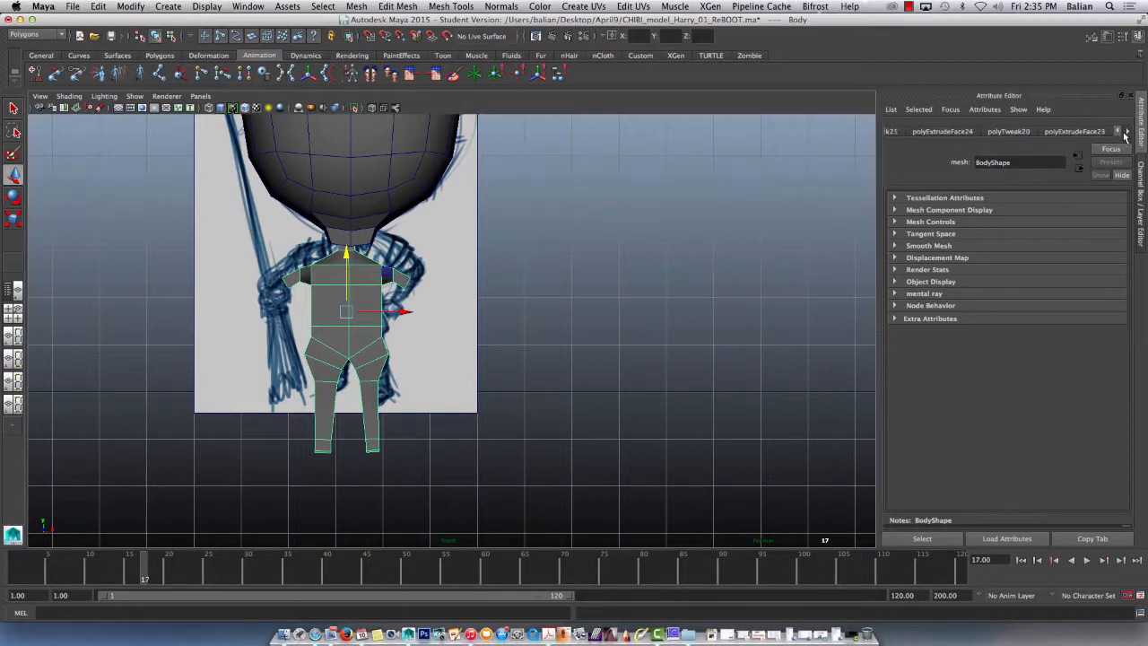
{"action": "left_click", "coordinate": [1126, 133]}
{"action": "left_click", "coordinate": [1126, 133]}
{"action": "left_click", "coordinate": [1125, 134]}
{"action": "left_click", "coordinate": [1125, 134]}
{"action": "left_click", "coordinate": [1124, 133]}
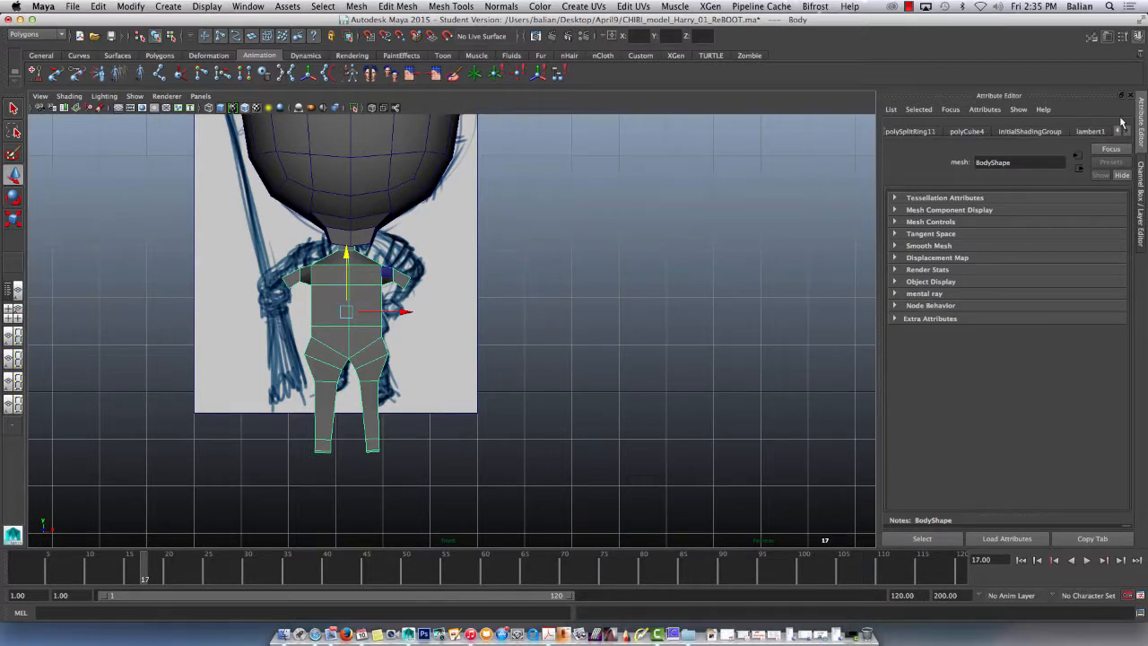
Step: Delete the body mesh's construction history
{"action": "left_click", "coordinate": [102, 7]}
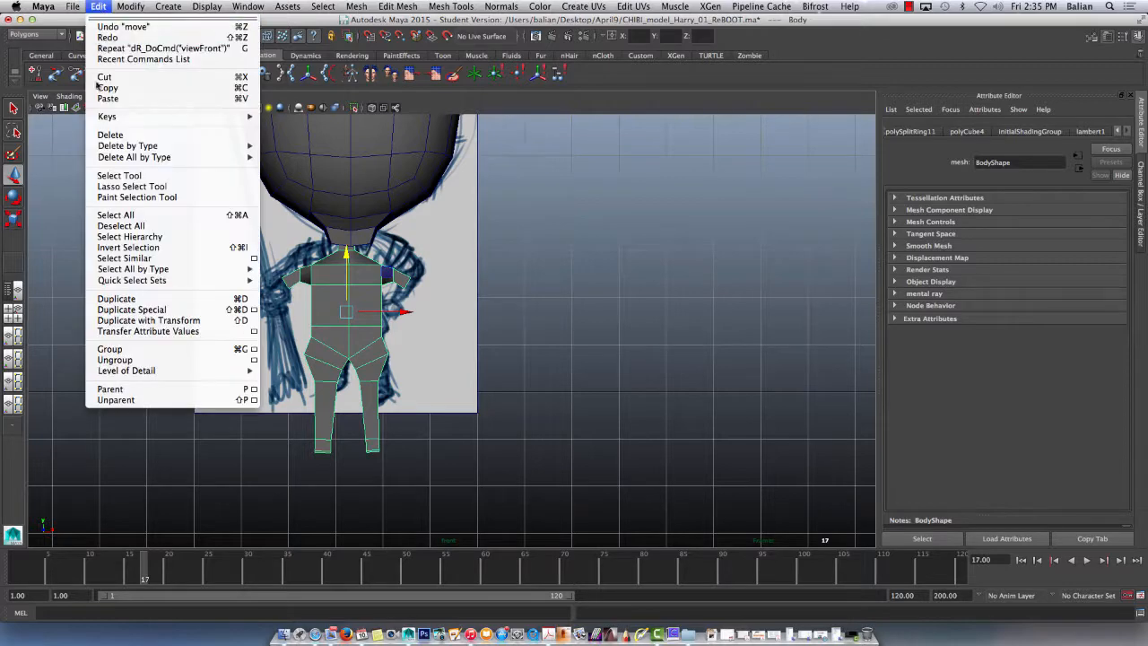
{"action": "mouse_move", "coordinate": [131, 146]}
{"action": "left_click", "coordinate": [292, 154]}
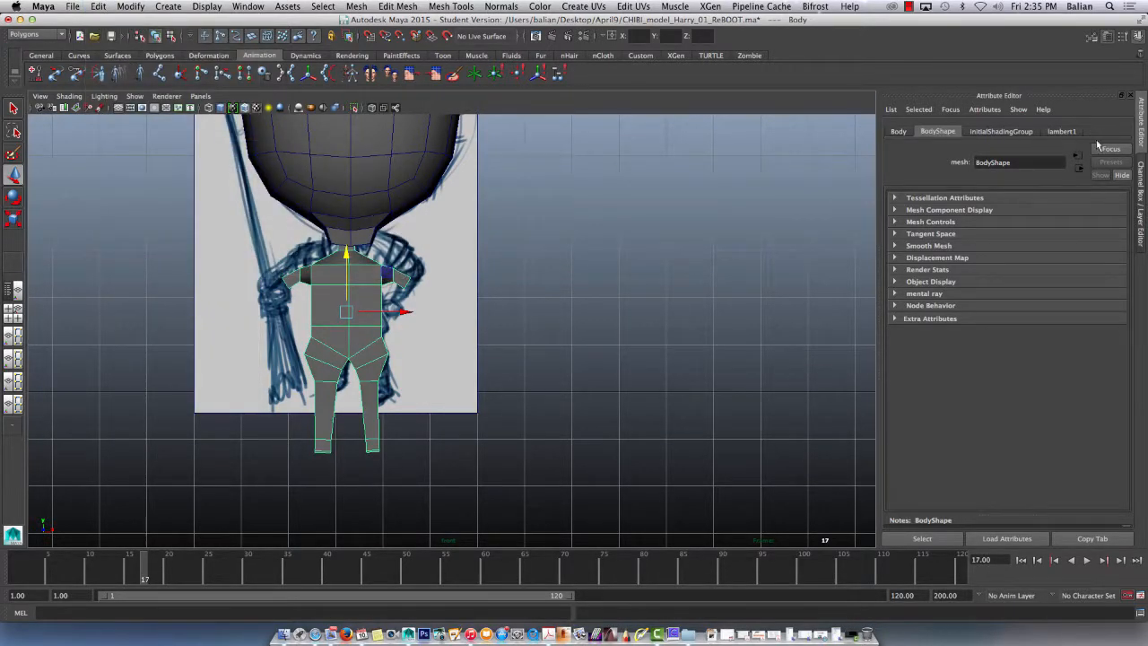
Step: Make the lambert1 material semi-transparent so the sketch shows through, and raise the body against the head's neck
{"action": "left_click", "coordinate": [1061, 132]}
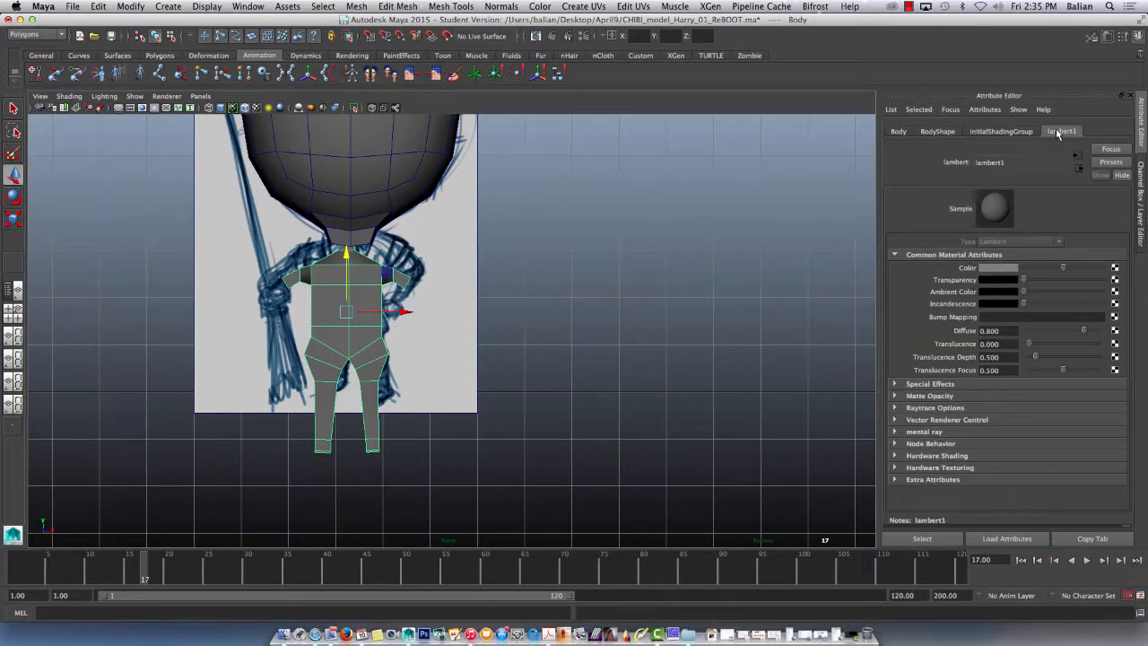
{"action": "left_click_drag", "start_coordinate": [1025, 282], "coordinate": [1039, 276]}
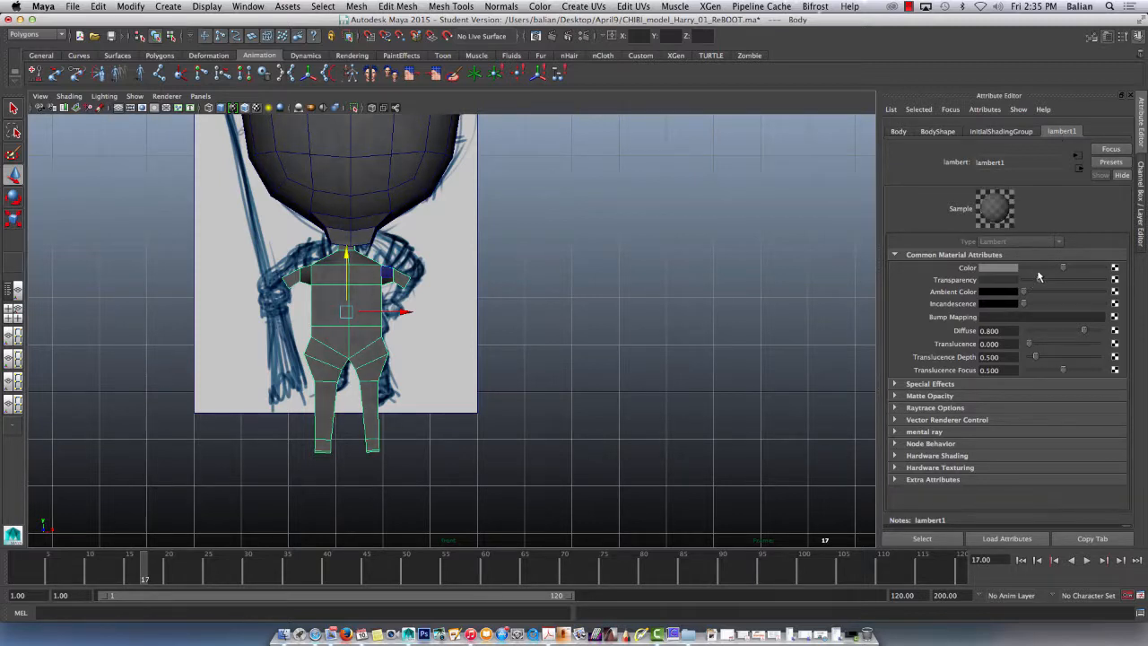
{"action": "left_click_drag", "start_coordinate": [346, 311], "coordinate": [348, 311]}
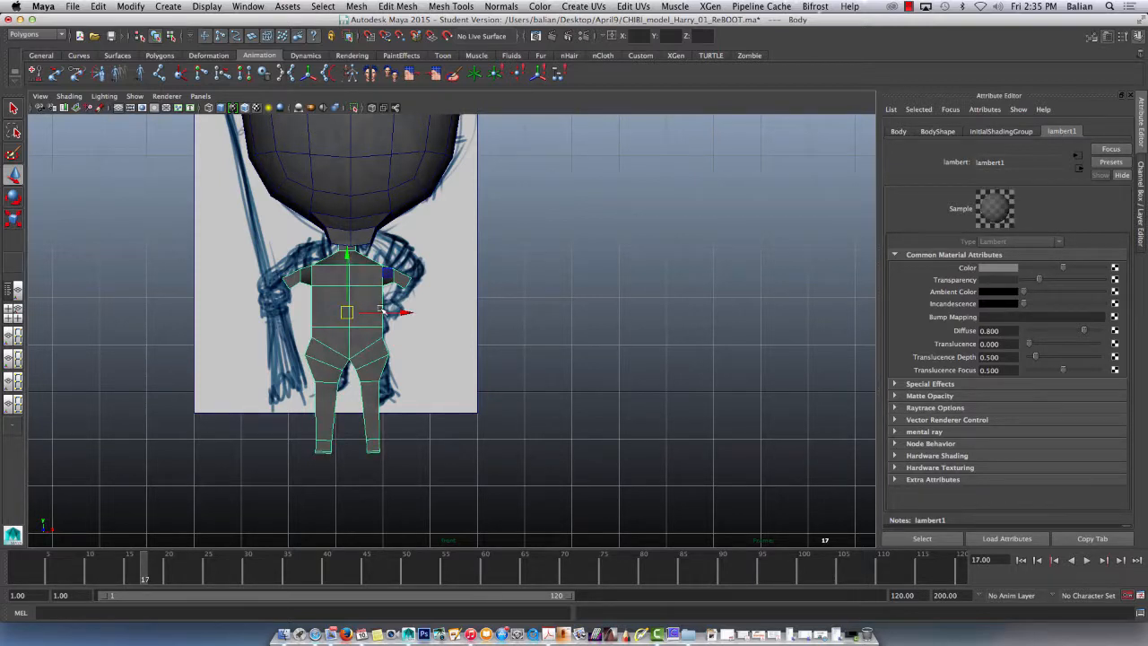
{"action": "left_click_drag", "start_coordinate": [1034, 279], "coordinate": [1060, 281]}
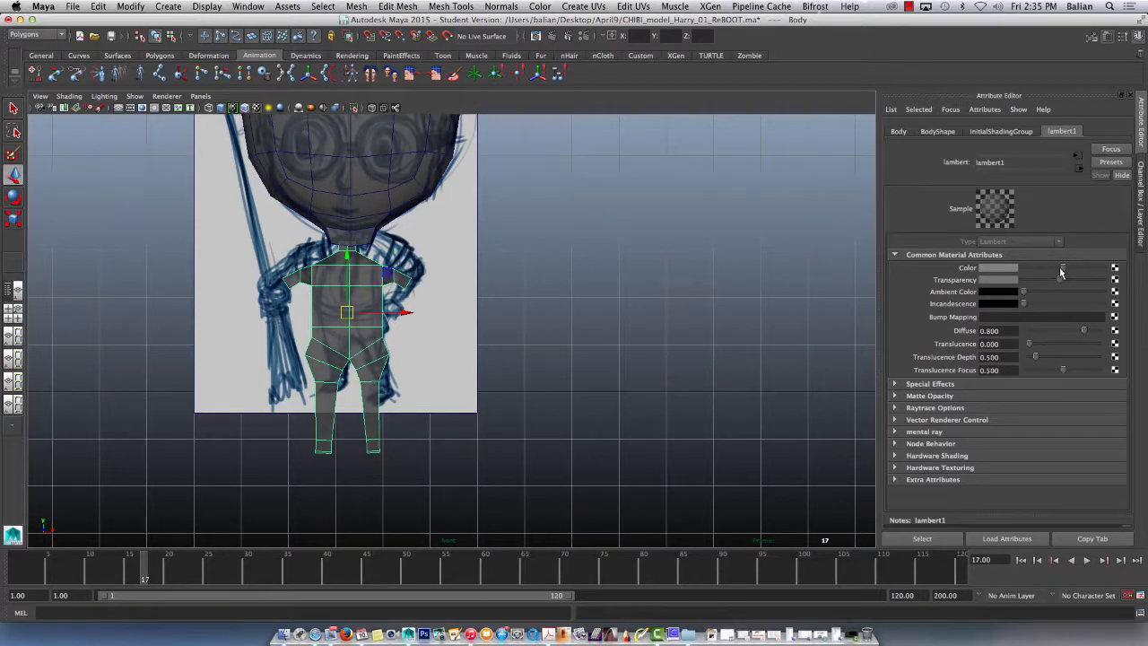
{"action": "left_click_drag", "start_coordinate": [346, 253], "coordinate": [347, 231]}
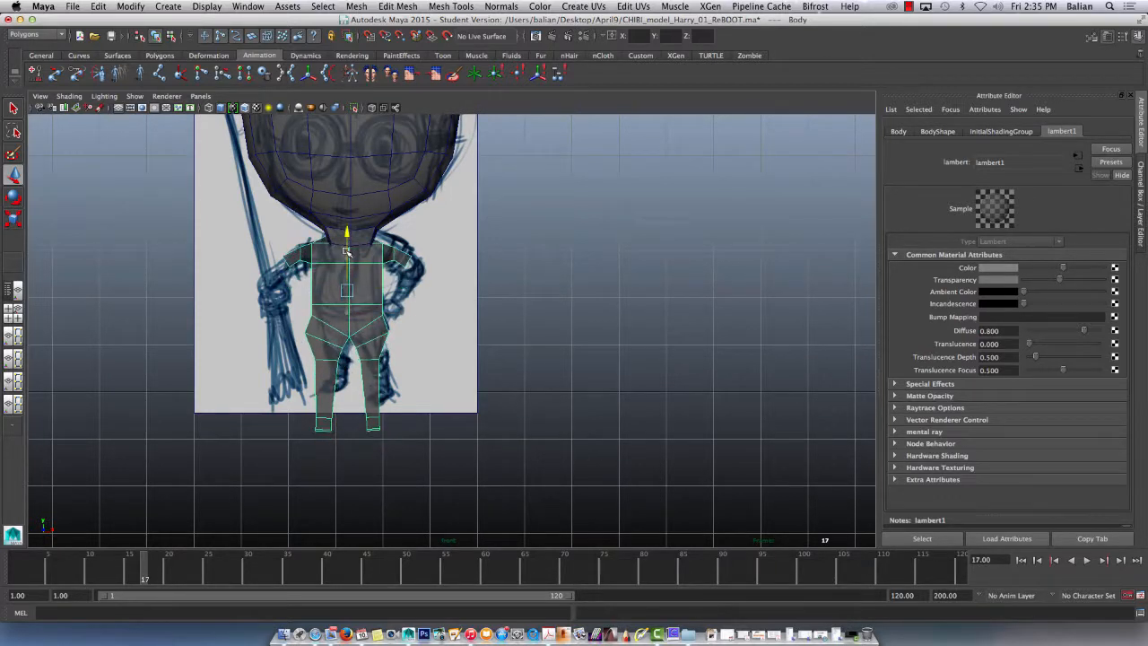
Step: Move the head mesh sideways off the reference sketch, clear of the image plane
{"action": "left_click", "coordinate": [289, 200]}
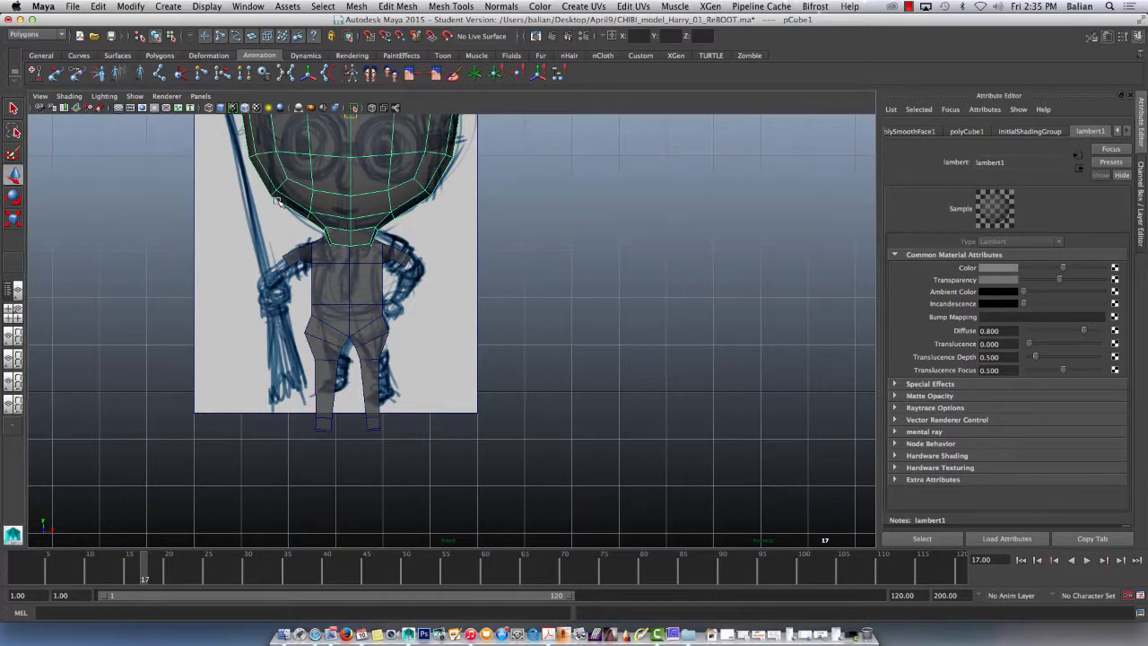
{"action": "middle_click_drag", "start_coordinate": [231, 403], "coordinate": [184, 383], "text": "alt"}
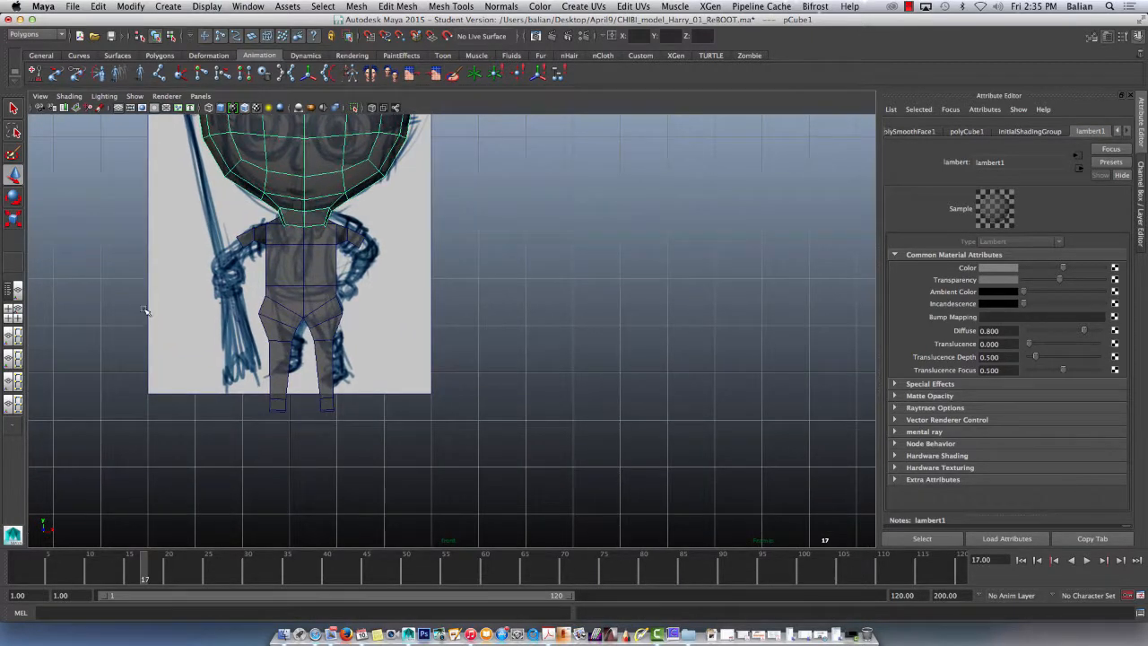
{"action": "right_click_drag", "start_coordinate": [138, 302], "coordinate": [145, 218], "text": "alt"}
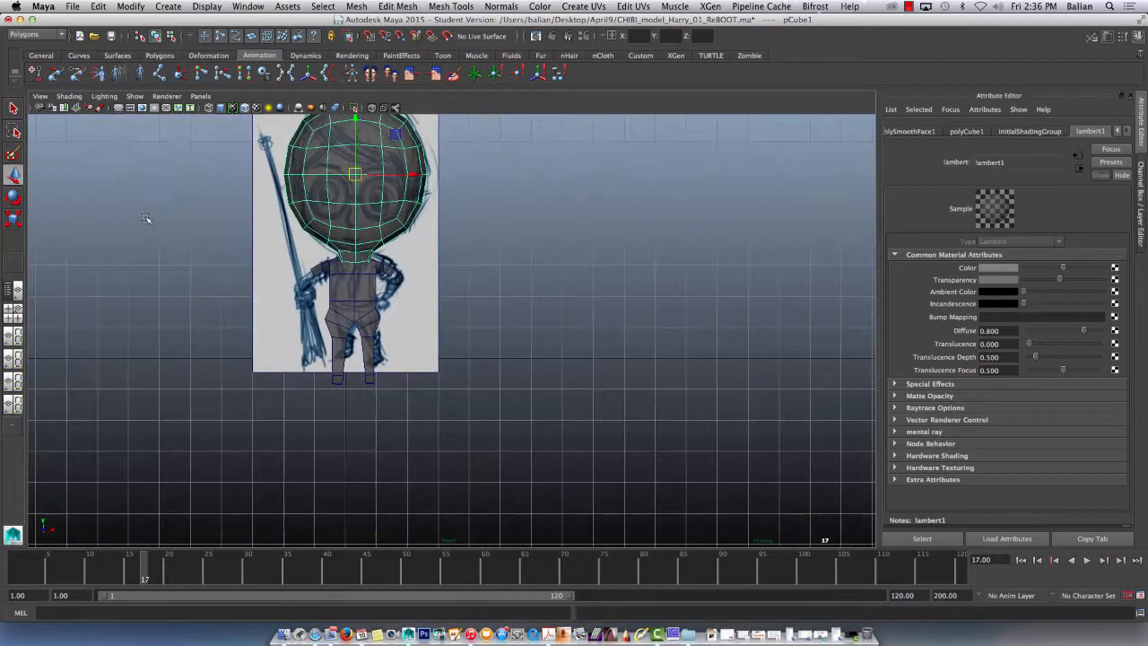
{"action": "left_click_drag", "start_coordinate": [394, 171], "coordinate": [630, 172]}
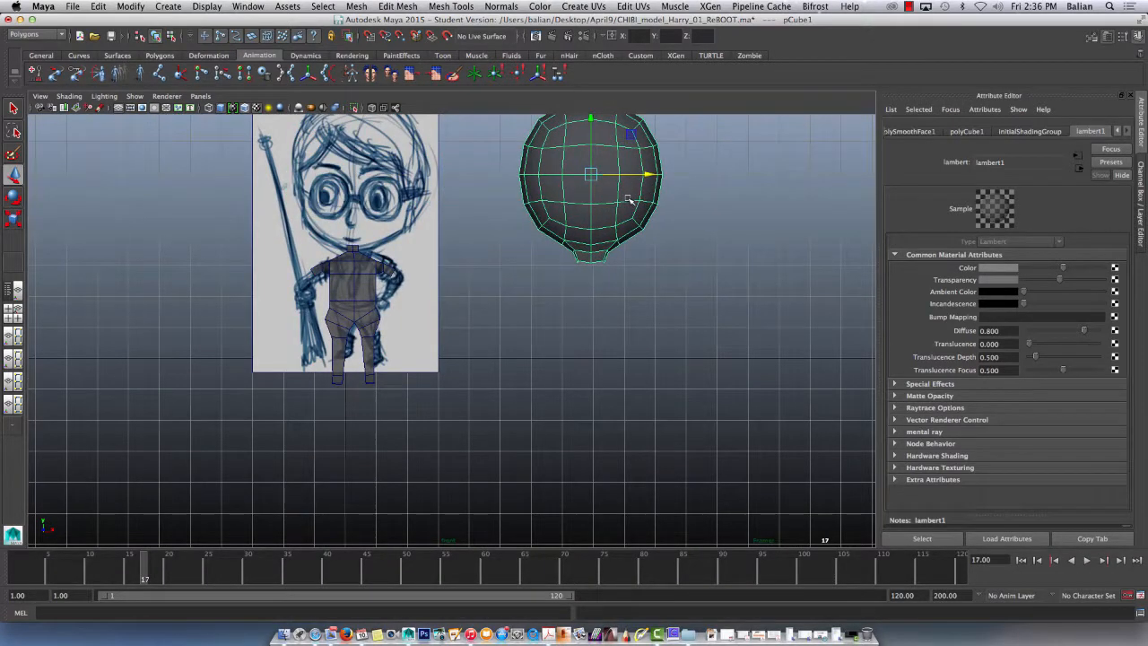
Step: Shift the body slightly sideways and up to line it up with the sketched torso
{"action": "left_click", "coordinate": [348, 265]}
{"action": "middle_click_drag", "start_coordinate": [253, 354], "coordinate": [319, 383], "text": "alt"}
{"action": "right_click_drag", "start_coordinate": [281, 341], "coordinate": [559, 535], "text": "alt"}
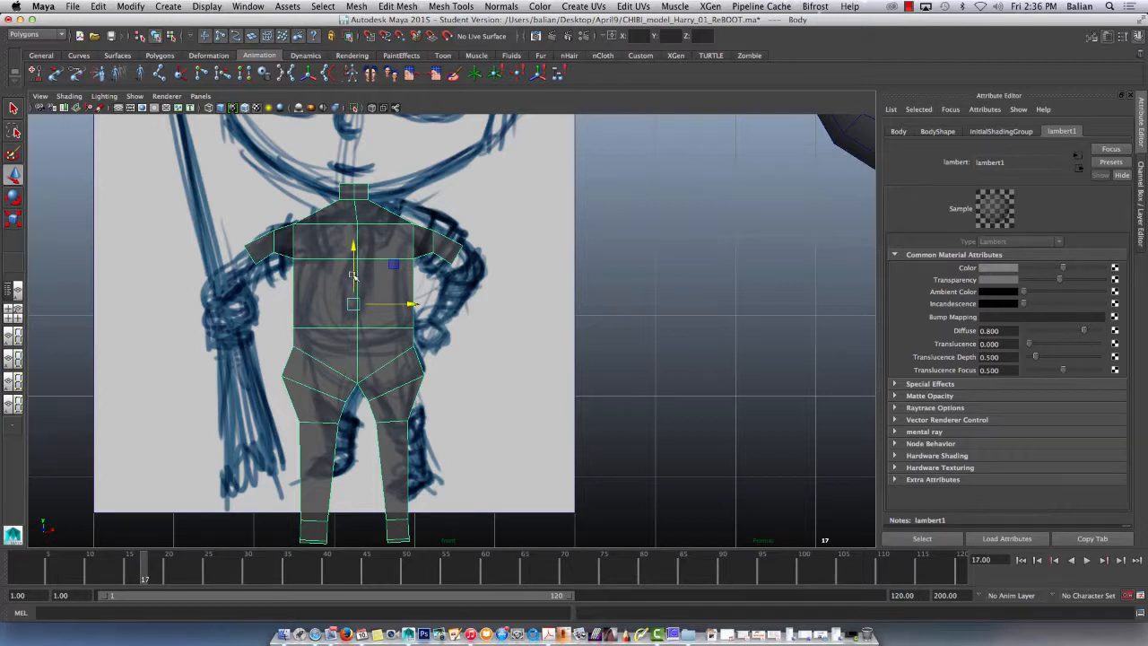
{"action": "left_click_drag", "start_coordinate": [355, 275], "coordinate": [400, 297]}
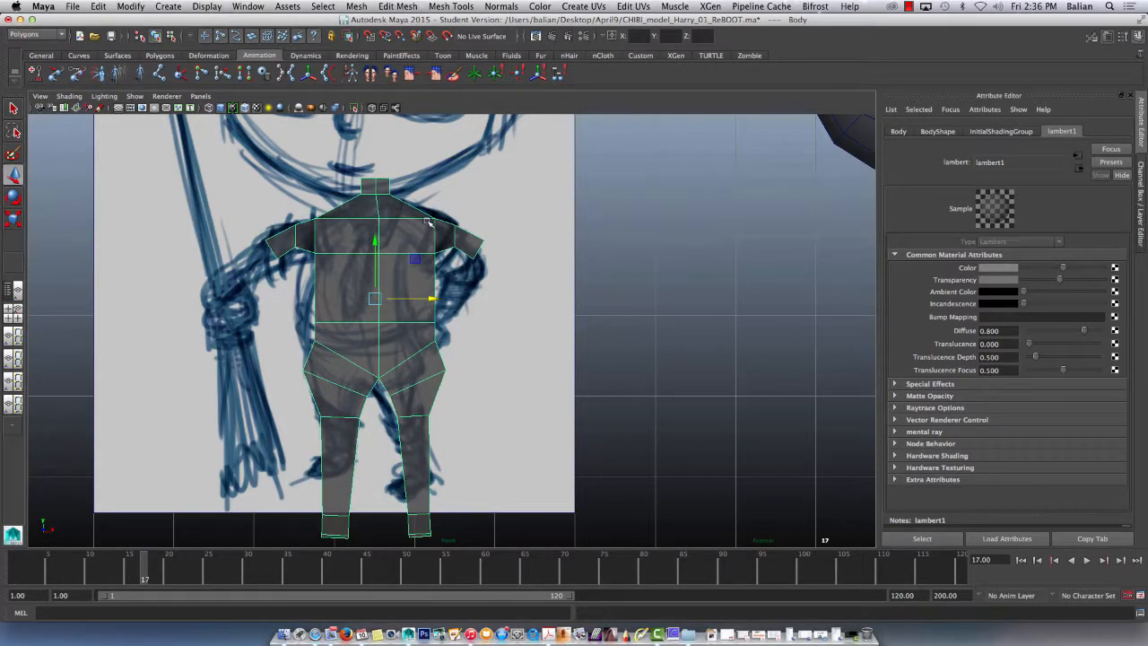
Step: Move the body's shoulder, upper-arm and armpit vertices on the bent-arm side to match the sketched shoulder and inner armpit
{"action": "right_click_drag", "start_coordinate": [428, 223], "coordinate": [421, 216]}
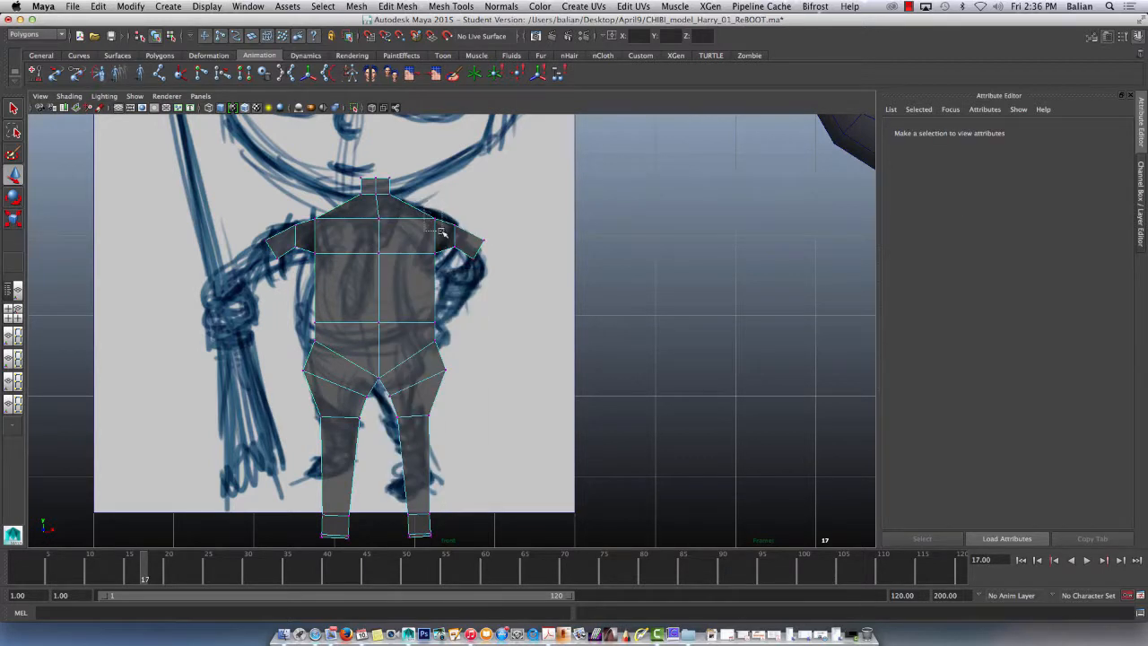
{"action": "left_click", "coordinate": [432, 214]}
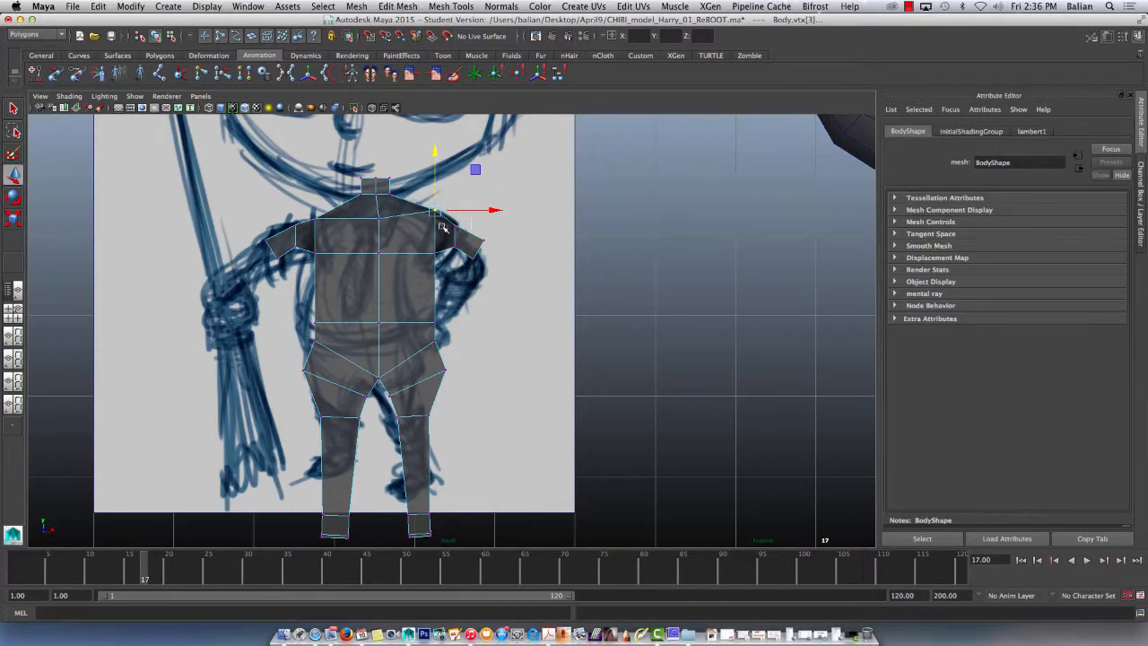
{"action": "left_click_drag", "start_coordinate": [443, 218], "coordinate": [466, 233]}
{"action": "left_click_drag", "start_coordinate": [456, 208], "coordinate": [455, 204]}
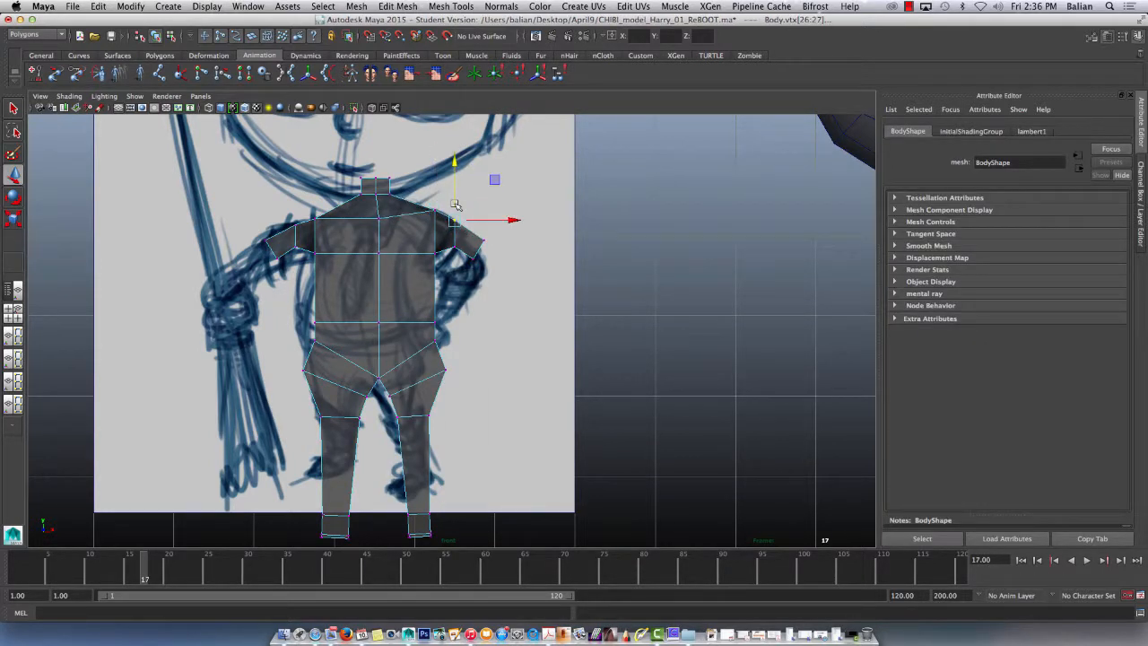
{"action": "left_click_drag", "start_coordinate": [428, 243], "coordinate": [405, 219]}
{"action": "left_click", "coordinate": [424, 251]}
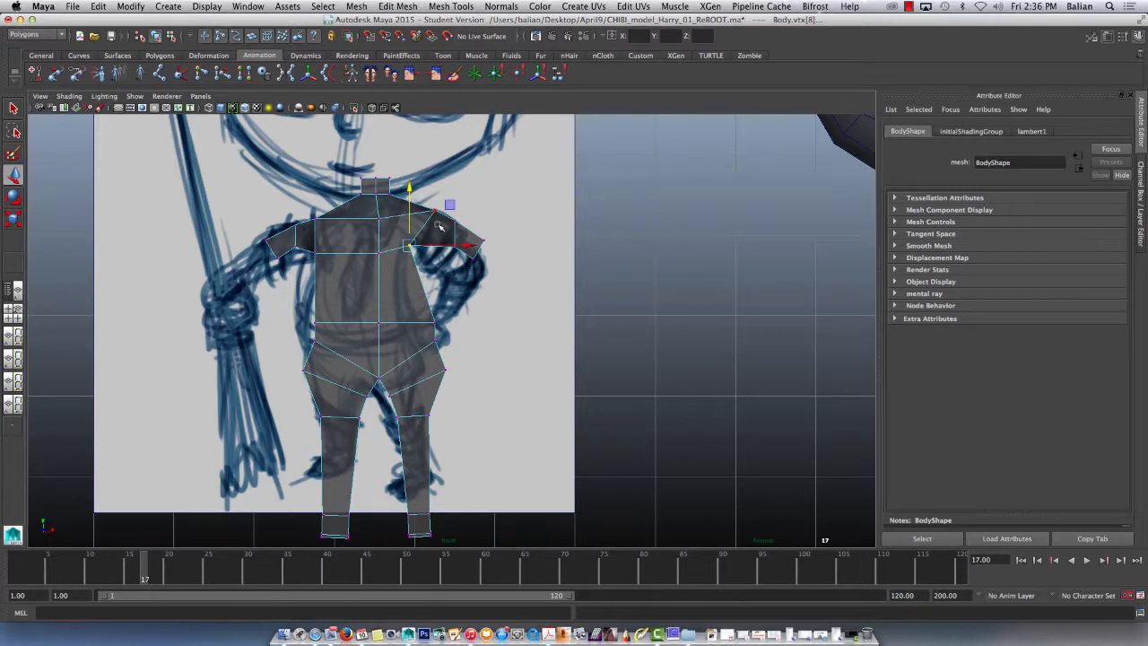
Step: Pull the waist and hip vertices on the bent-arm side inward to the sketched torso outline
{"action": "left_click_drag", "start_coordinate": [423, 305], "coordinate": [440, 324]}
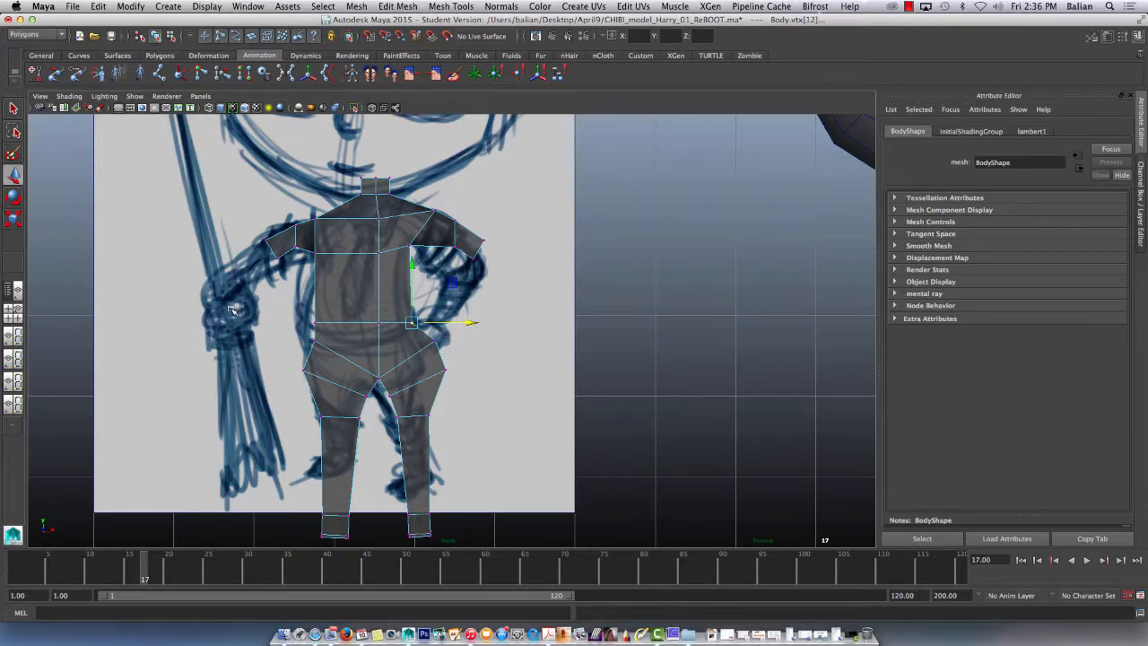
{"action": "left_click", "coordinate": [415, 341]}
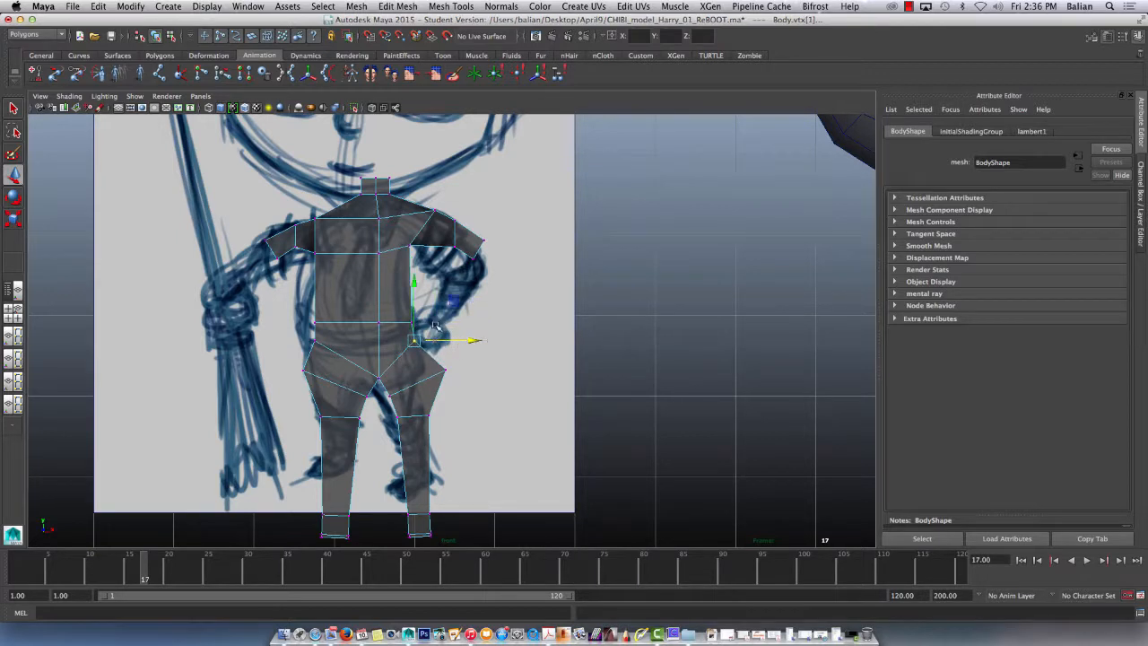
{"action": "left_click", "coordinate": [409, 322]}
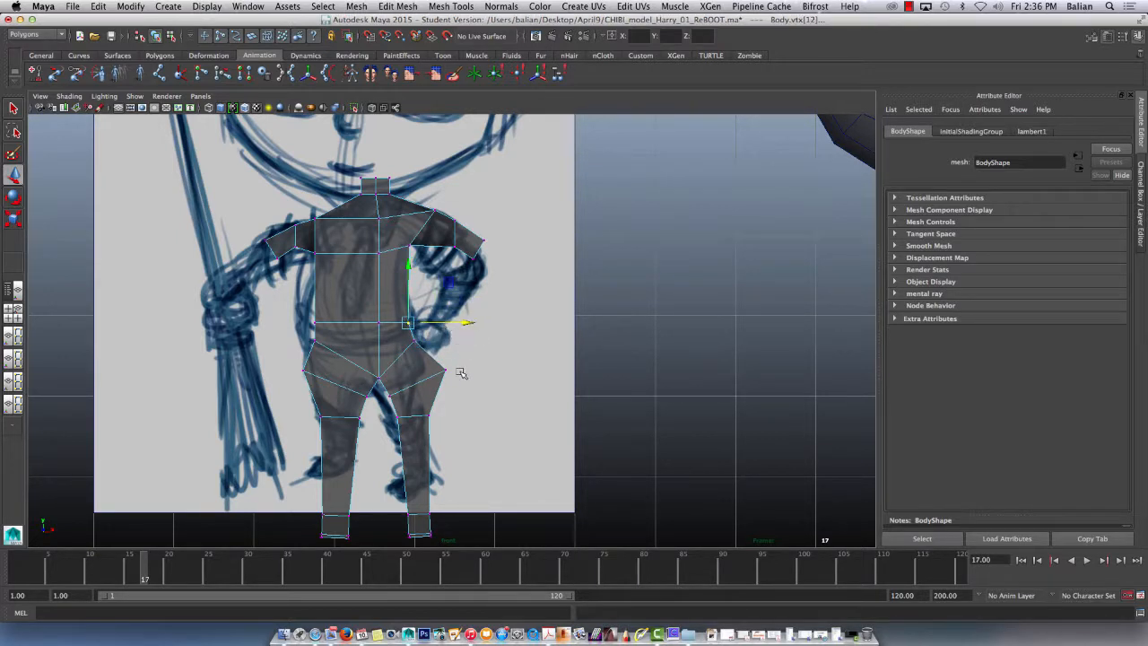
{"action": "mouse_move", "coordinate": [455, 356]}
{"action": "left_mouse_down"}
{"action": "mouse_move", "coordinate": [433, 379]}
{"action": "mouse_move", "coordinate": [458, 374]}
{"action": "left_mouse_up"}
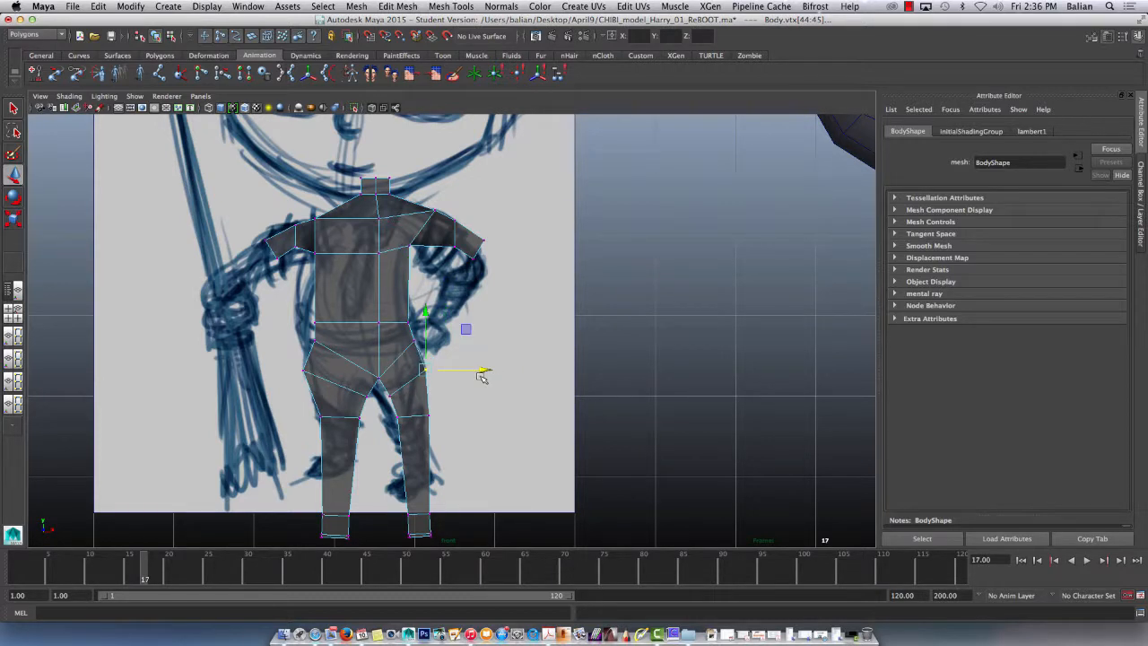
Step: Reposition the mid-sleeve and sleeve-end vertices of the bent arm so the sleeve angles down along the sketched upper arm
{"action": "left_click_drag", "start_coordinate": [444, 234], "coordinate": [469, 266]}
{"action": "left_click_drag", "start_coordinate": [457, 213], "coordinate": [449, 246]}
{"action": "left_click_drag", "start_coordinate": [479, 282], "coordinate": [460, 257]}
{"action": "left_click", "coordinate": [432, 273]}
{"action": "left_click", "coordinate": [434, 276]}
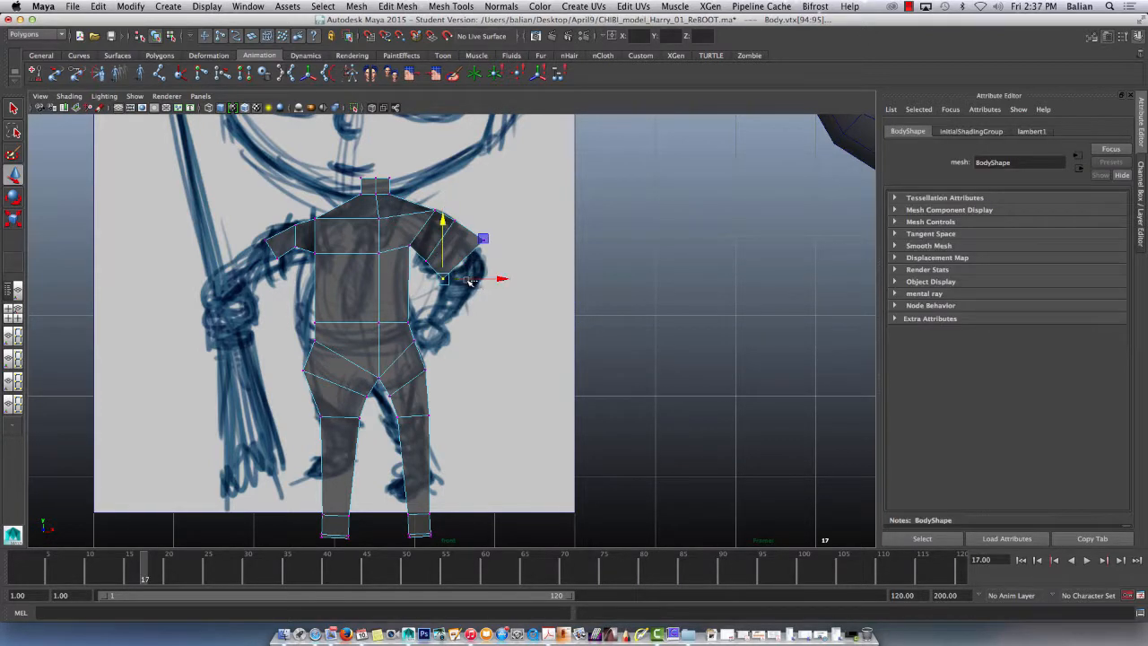
{"action": "left_click", "coordinate": [456, 284]}
{"action": "left_click_drag", "start_coordinate": [455, 280], "coordinate": [465, 275]}
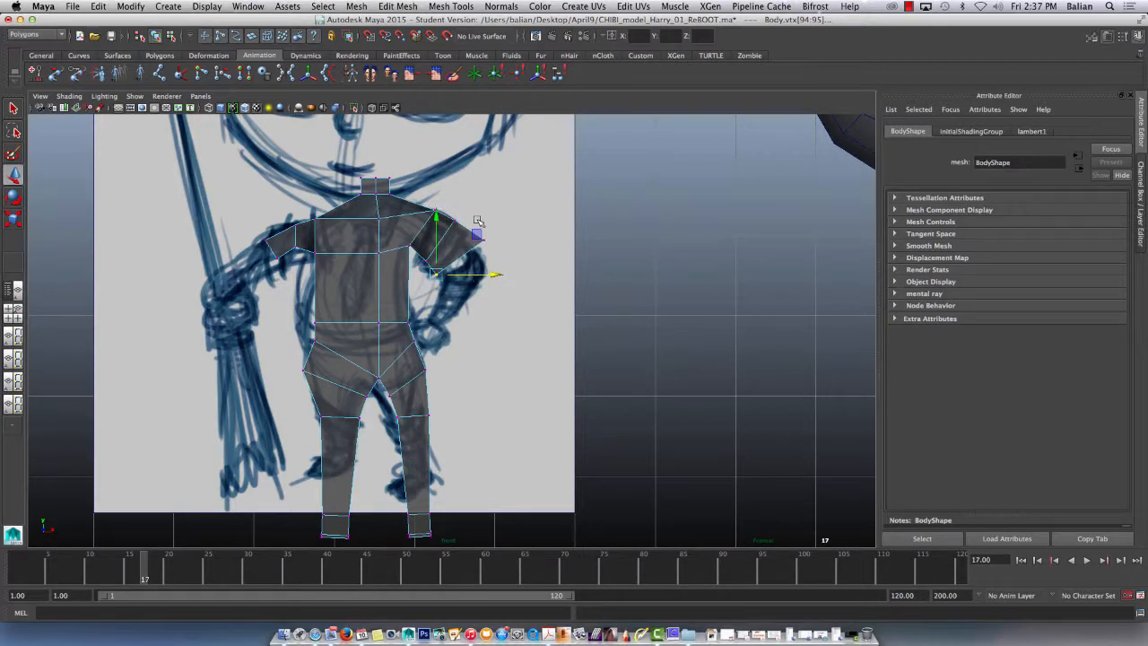
{"action": "mouse_move", "coordinate": [474, 218]}
{"action": "left_mouse_down"}
{"action": "mouse_move", "coordinate": [485, 250]}
{"action": "mouse_move", "coordinate": [473, 256]}
{"action": "mouse_move", "coordinate": [498, 244]}
{"action": "mouse_move", "coordinate": [469, 215]}
{"action": "mouse_move", "coordinate": [498, 252]}
{"action": "mouse_move", "coordinate": [485, 214]}
{"action": "left_mouse_up"}
{"action": "left_click", "coordinate": [497, 243]}
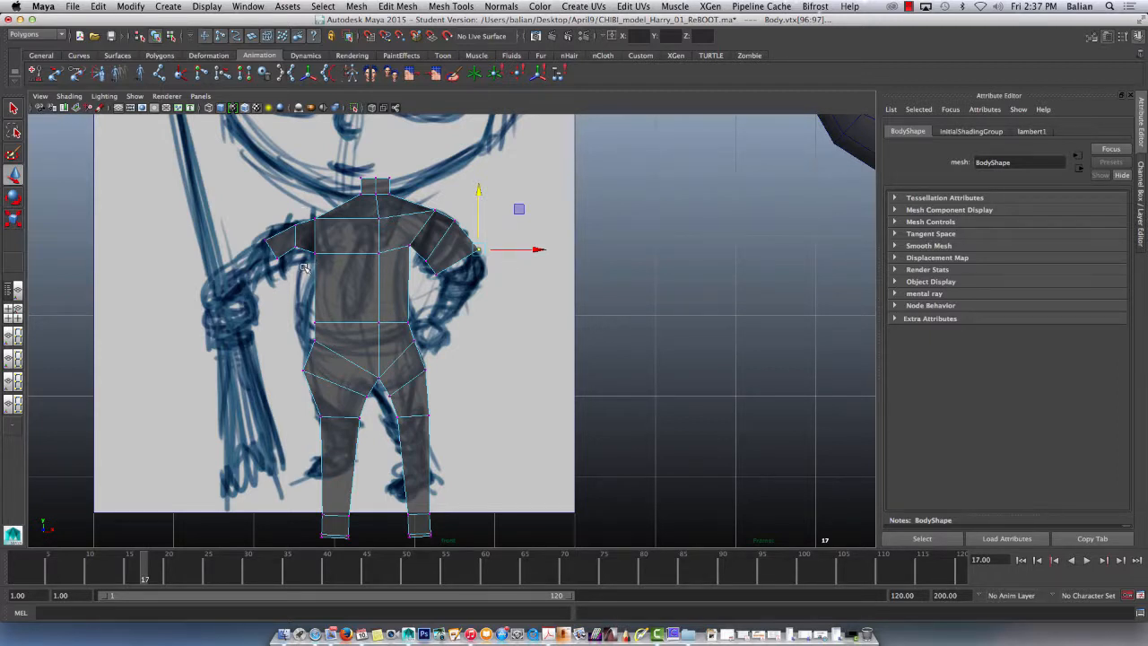
Step: Lengthen and widen the broom-side sleeve to match the sketch, and adjust the armpit and waist vertices below it
{"action": "mouse_move", "coordinate": [305, 269]}
{"action": "left_mouse_down"}
{"action": "mouse_move", "coordinate": [325, 244]}
{"action": "mouse_move", "coordinate": [355, 253]}
{"action": "mouse_move", "coordinate": [286, 235]}
{"action": "mouse_move", "coordinate": [296, 236]}
{"action": "mouse_move", "coordinate": [298, 268]}
{"action": "mouse_move", "coordinate": [283, 244]}
{"action": "mouse_move", "coordinate": [276, 256]}
{"action": "mouse_move", "coordinate": [289, 276]}
{"action": "left_mouse_up"}
{"action": "left_click_drag", "start_coordinate": [237, 218], "coordinate": [307, 226]}
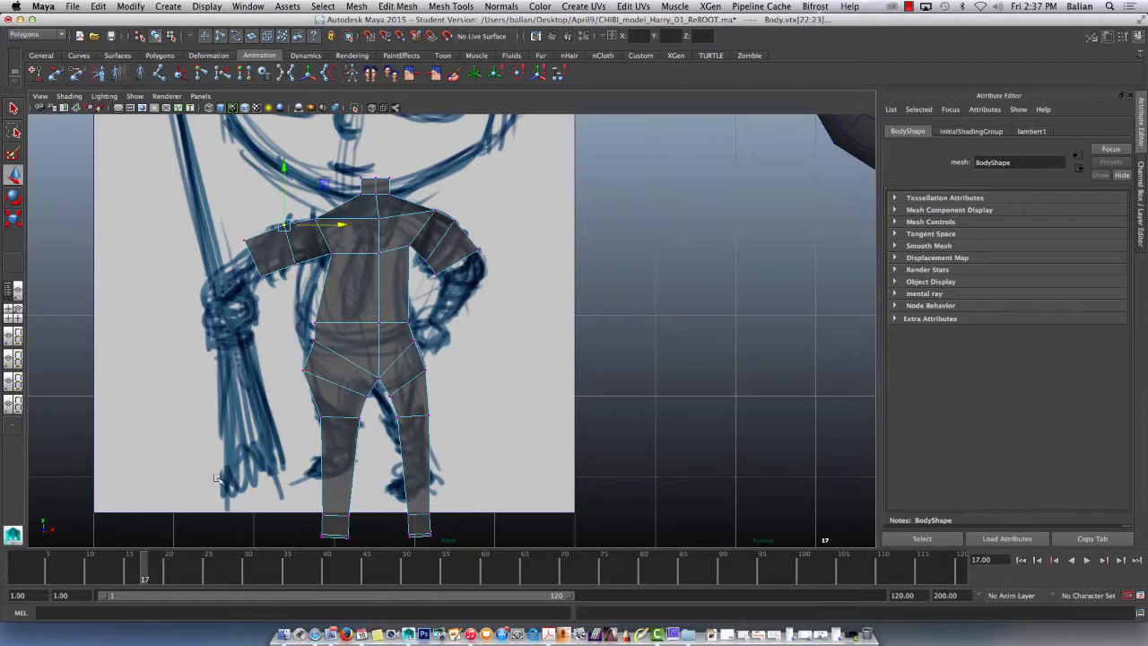
{"action": "left_click_drag", "start_coordinate": [308, 311], "coordinate": [322, 322]}
{"action": "mouse_move", "coordinate": [318, 251]}
{"action": "left_mouse_down"}
{"action": "mouse_move", "coordinate": [341, 257]}
{"action": "mouse_move", "coordinate": [335, 264]}
{"action": "mouse_move", "coordinate": [352, 258]}
{"action": "mouse_move", "coordinate": [327, 234]}
{"action": "left_mouse_up"}
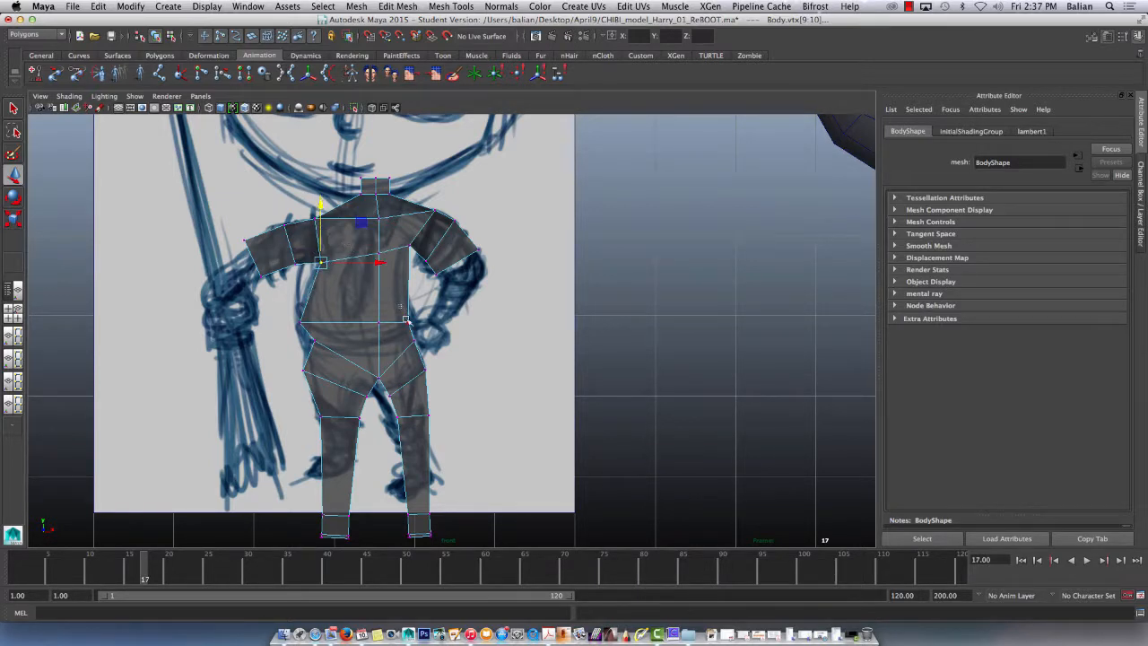
Step: Raise the waist vertices on the bent-arm side and nudge the hip vertices below them outward
{"action": "left_click", "coordinate": [409, 312]}
{"action": "left_click_drag", "start_coordinate": [424, 314], "coordinate": [428, 310]}
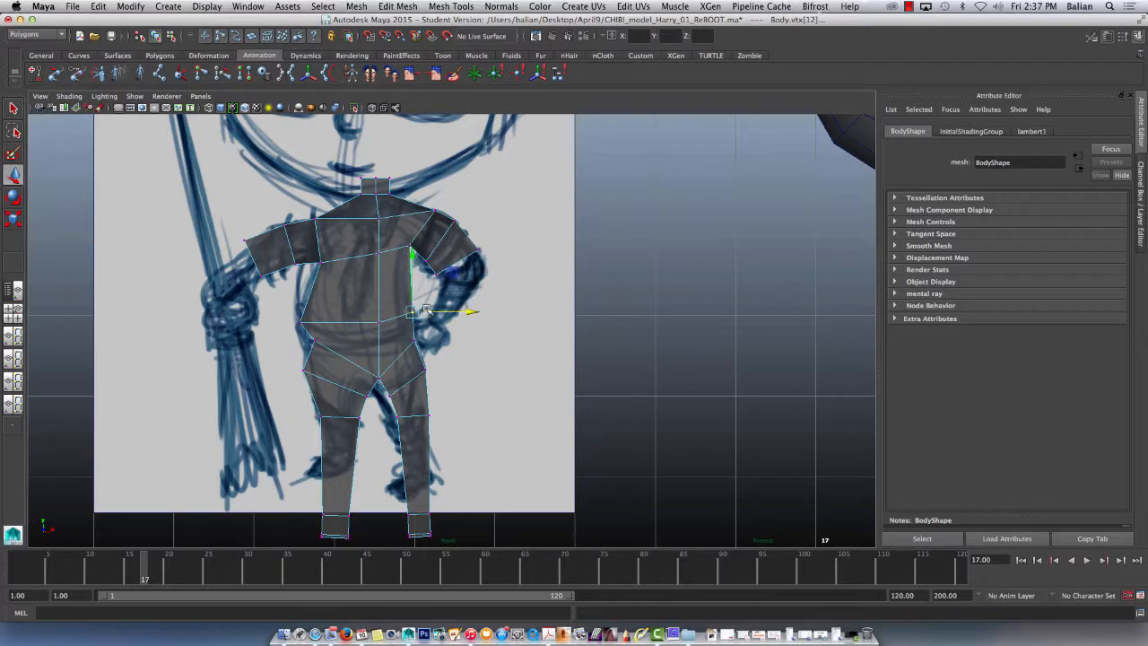
{"action": "left_click", "coordinate": [414, 340]}
{"action": "left_click_drag", "start_coordinate": [435, 340], "coordinate": [434, 340]}
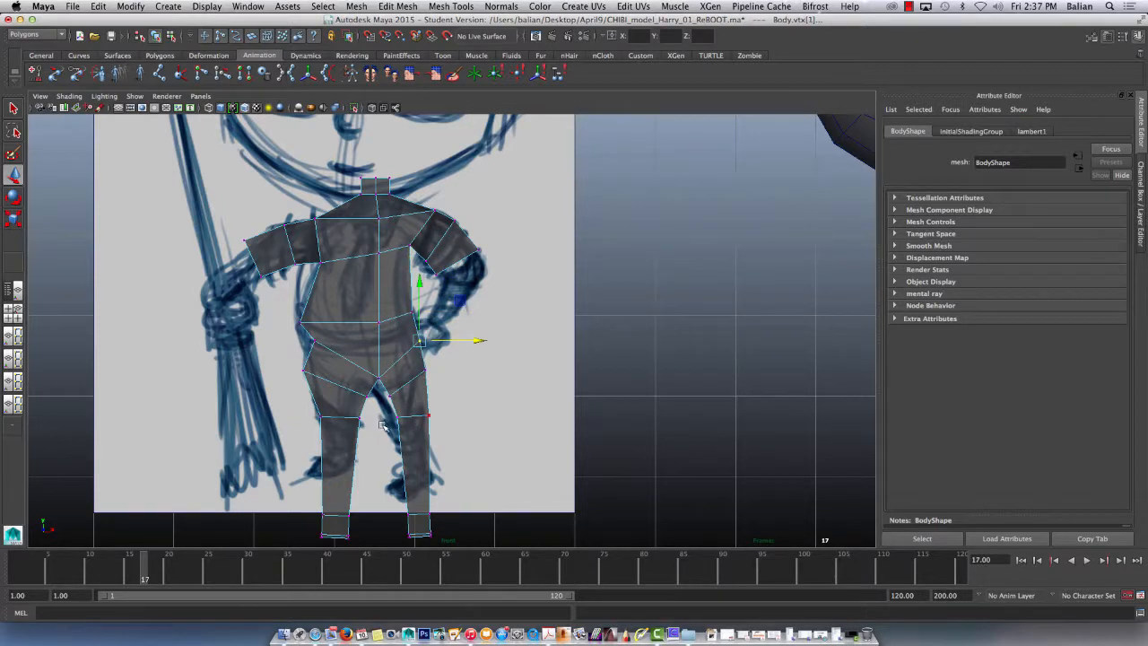
Step: Move the two levels of hip vertices on the broom side onto the sketched hip outline
{"action": "right_click_drag", "start_coordinate": [382, 424], "coordinate": [403, 477], "text": "alt"}
{"action": "middle_click_drag", "start_coordinate": [366, 449], "coordinate": [413, 343], "text": "alt"}
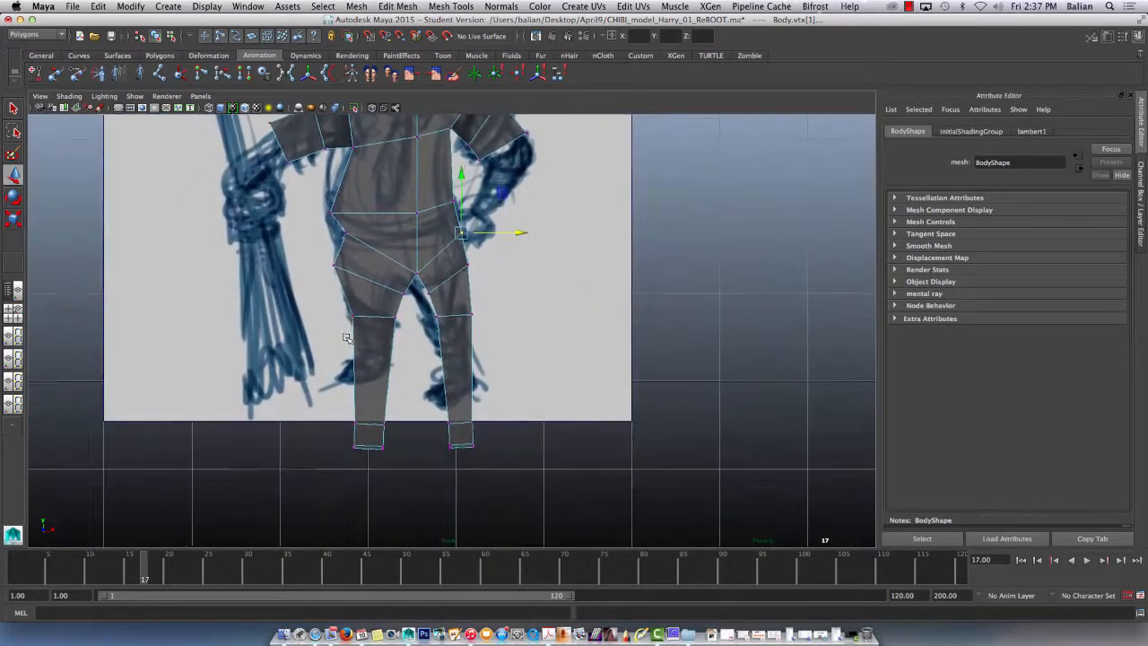
{"action": "left_click", "coordinate": [333, 232]}
{"action": "mouse_move", "coordinate": [355, 235]}
{"action": "left_mouse_down"}
{"action": "mouse_move", "coordinate": [358, 267]}
{"action": "mouse_move", "coordinate": [341, 247]}
{"action": "left_mouse_up"}
{"action": "left_click", "coordinate": [332, 267]}
Step: Shift the inner-thigh, crotch and center waist vertices toward the broom side to follow the sketched pose
{"action": "left_click_drag", "start_coordinate": [393, 278], "coordinate": [367, 278]}
{"action": "left_click_drag", "start_coordinate": [413, 314], "coordinate": [399, 251]}
{"action": "left_click_drag", "start_coordinate": [401, 192], "coordinate": [427, 207]}
{"action": "left_click", "coordinate": [433, 214]}
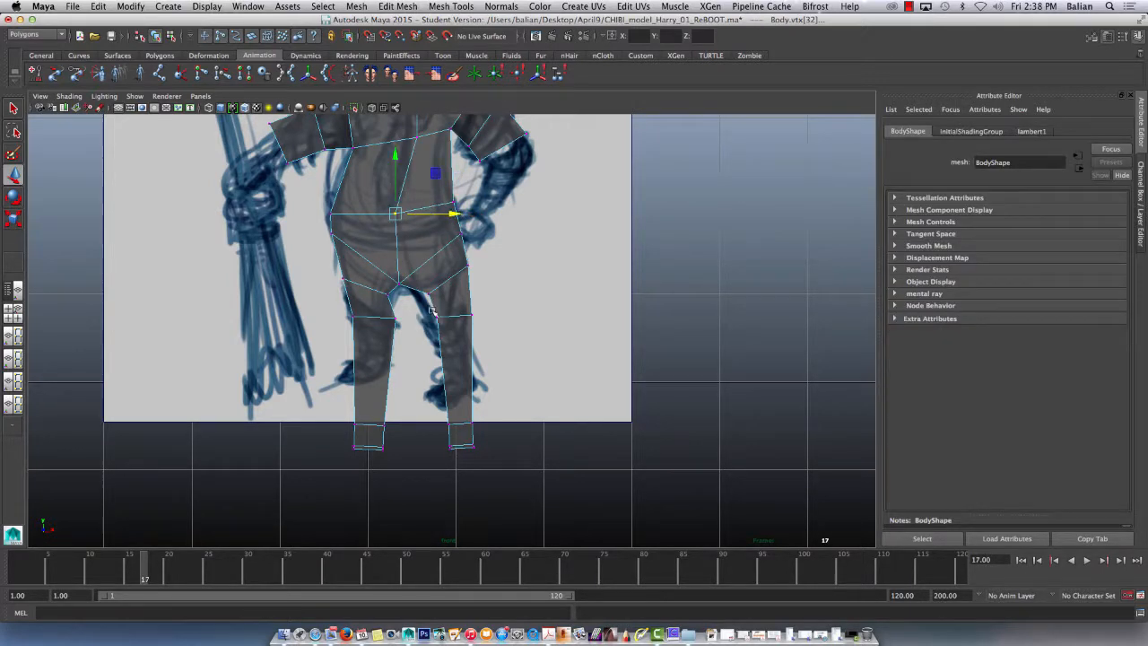
Step: Adjust the inner-thigh and mid-leg vertices of both legs to match the sketched gap between the legs
{"action": "mouse_move", "coordinate": [432, 311]}
{"action": "left_mouse_down"}
{"action": "mouse_move", "coordinate": [447, 325]}
{"action": "mouse_move", "coordinate": [423, 302]}
{"action": "left_mouse_up"}
{"action": "left_click_drag", "start_coordinate": [441, 295], "coordinate": [429, 295]}
{"action": "mouse_move", "coordinate": [343, 299]}
{"action": "left_mouse_down"}
{"action": "mouse_move", "coordinate": [355, 321]}
{"action": "mouse_move", "coordinate": [357, 294]}
{"action": "left_mouse_up"}
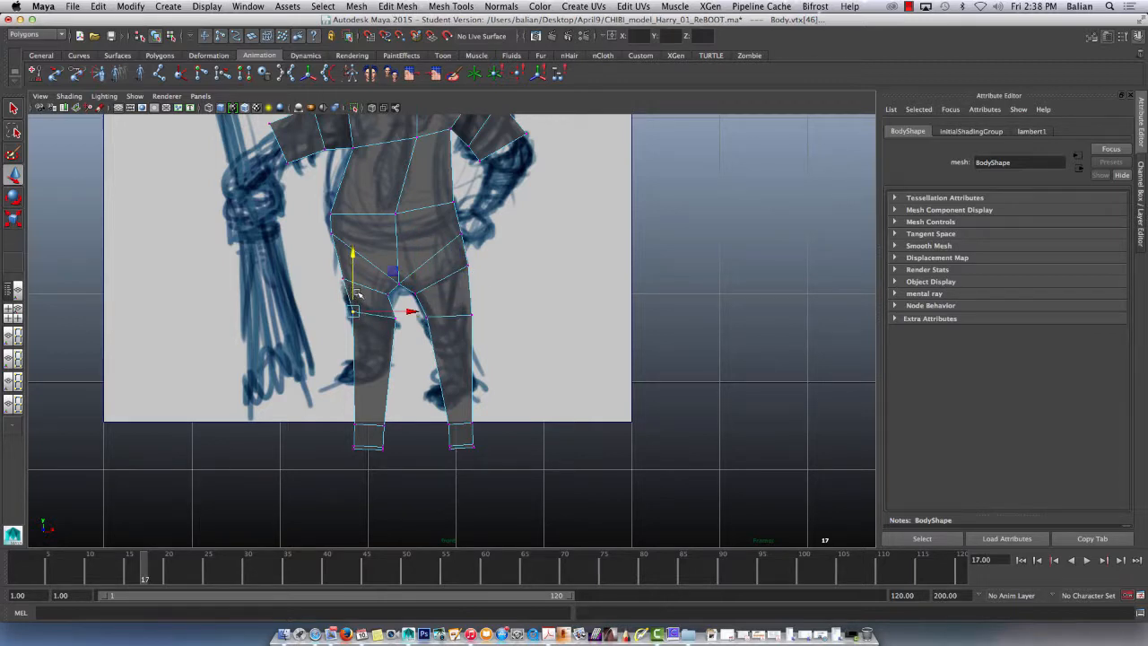
{"action": "mouse_move", "coordinate": [415, 327]}
{"action": "left_mouse_down"}
{"action": "mouse_move", "coordinate": [385, 310]}
{"action": "mouse_move", "coordinate": [417, 319]}
{"action": "mouse_move", "coordinate": [394, 293]}
{"action": "mouse_move", "coordinate": [408, 323]}
{"action": "left_mouse_up"}
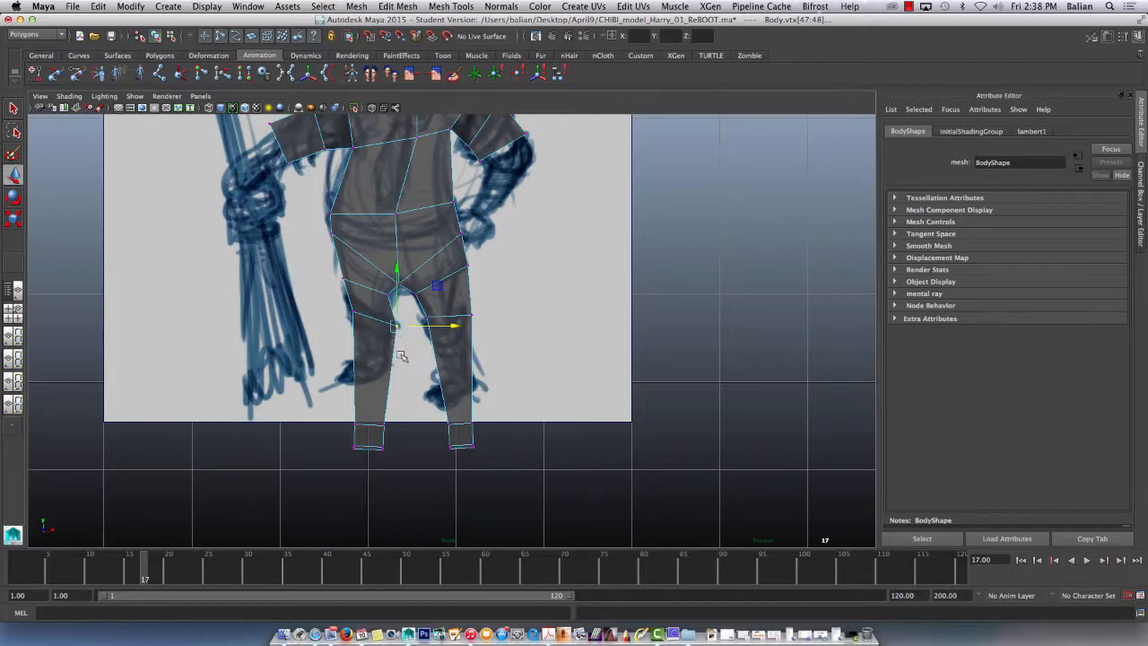
Step: Raise the ankle and foot vertices of both legs together to the level of the sketched feet
{"action": "right_click_drag", "start_coordinate": [402, 356], "coordinate": [448, 466], "text": "alt"}
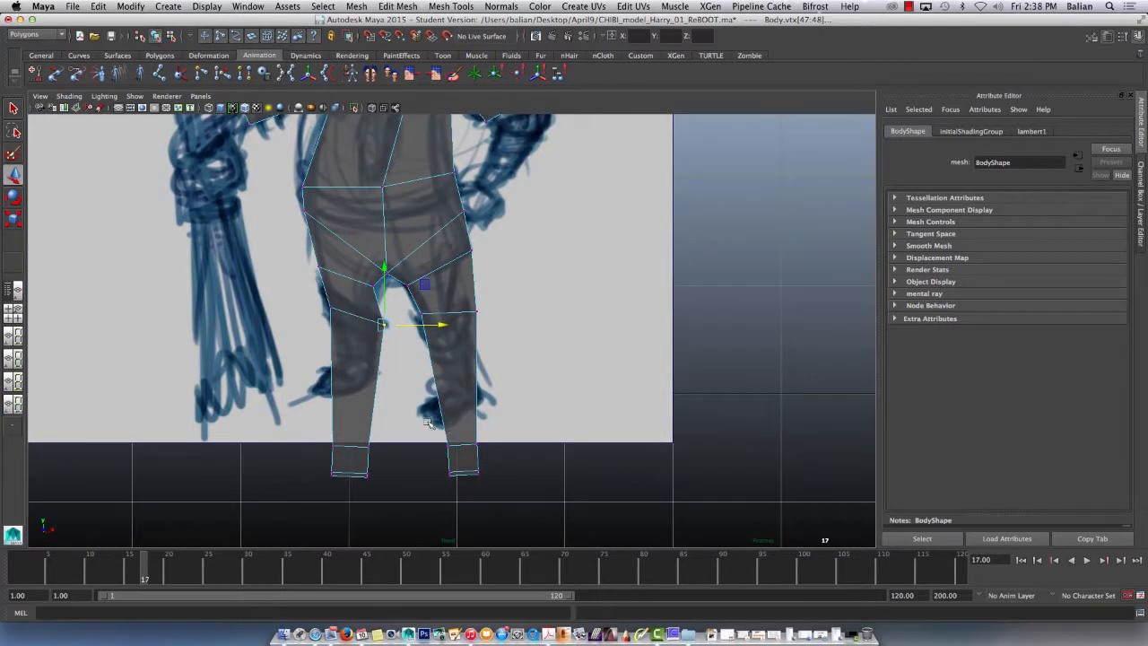
{"action": "left_click_drag", "start_coordinate": [419, 414], "coordinate": [496, 509]}
{"action": "left_click_drag", "start_coordinate": [302, 404], "coordinate": [533, 502]}
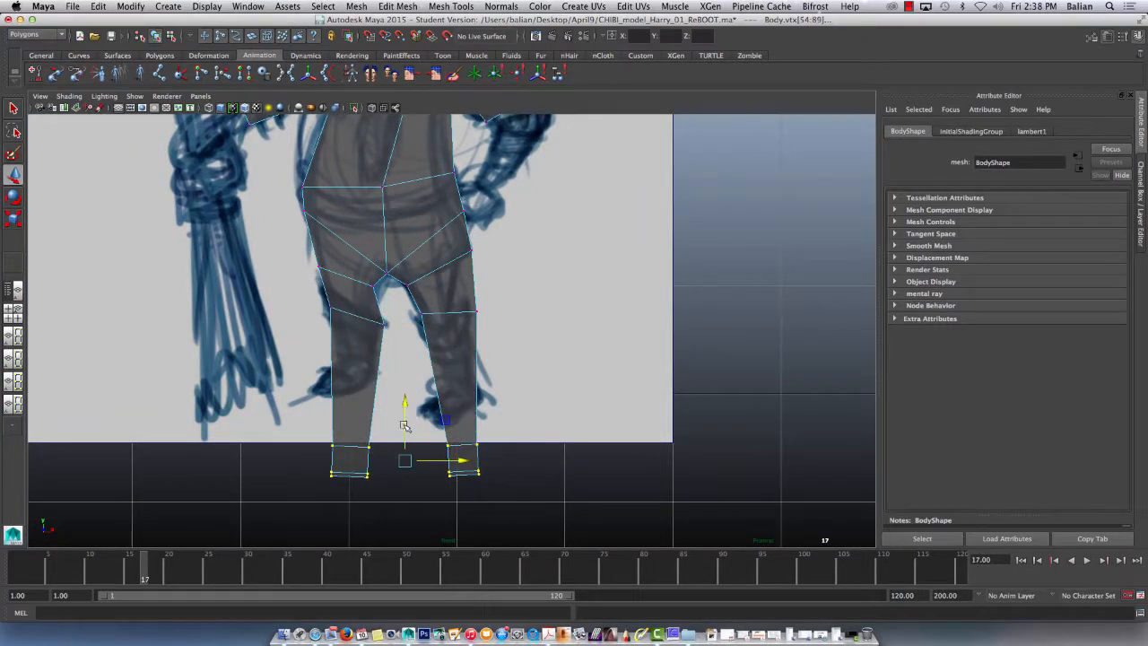
{"action": "left_click_drag", "start_coordinate": [404, 425], "coordinate": [400, 368]}
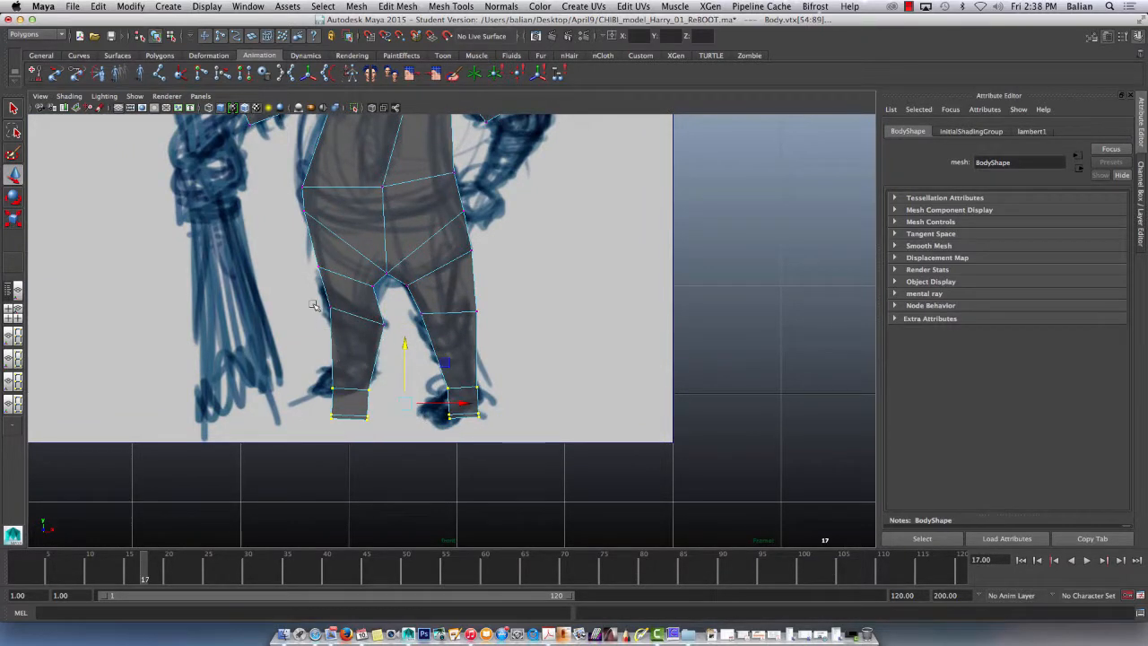
{"action": "left_click", "coordinate": [325, 356]}
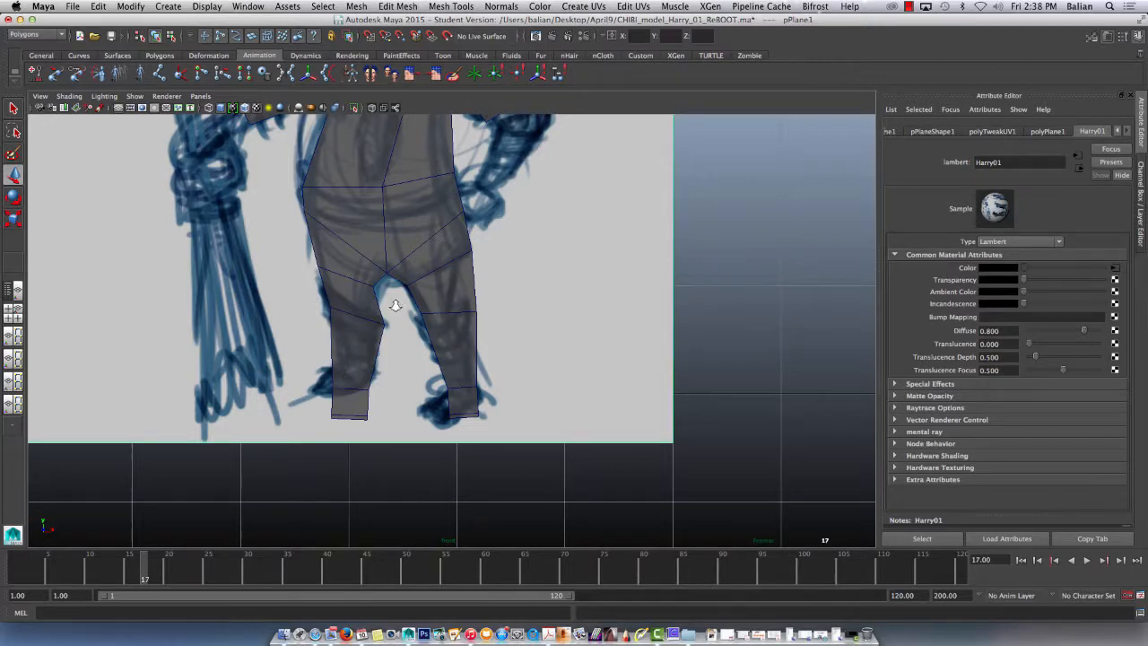
Step: Return to the body's vertices and move the upper end of the broom-side sleeve onto the sketched arm outline
{"action": "right_click_drag", "start_coordinate": [396, 305], "coordinate": [350, 303], "text": "alt"}
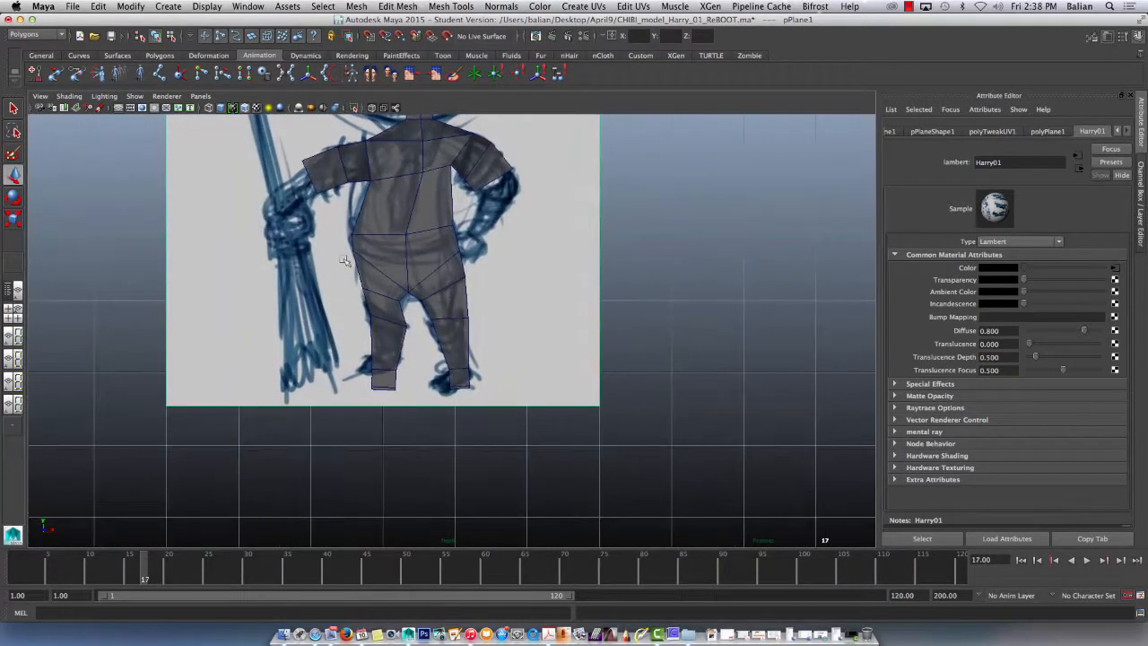
{"action": "scroll", "coordinate": [344, 261], "scroll_direction": "up", "scroll_amount": 4}
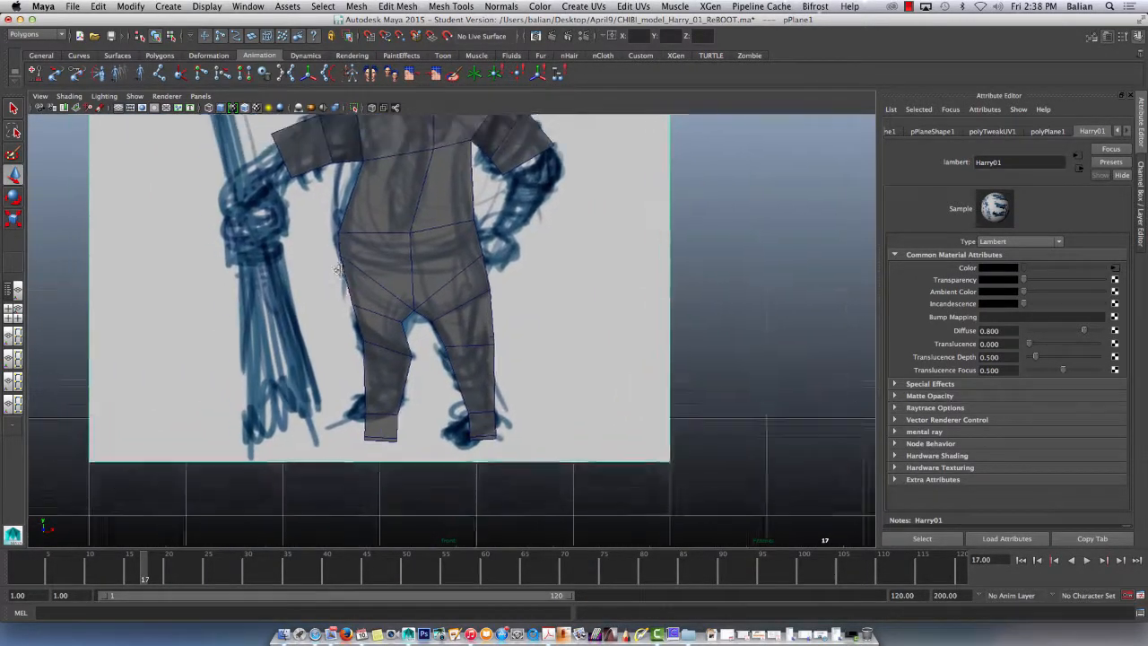
{"action": "middle_click_drag", "start_coordinate": [339, 270], "coordinate": [424, 377], "text": "alt"}
{"action": "right_click_drag", "start_coordinate": [396, 294], "coordinate": [449, 381], "text": "alt"}
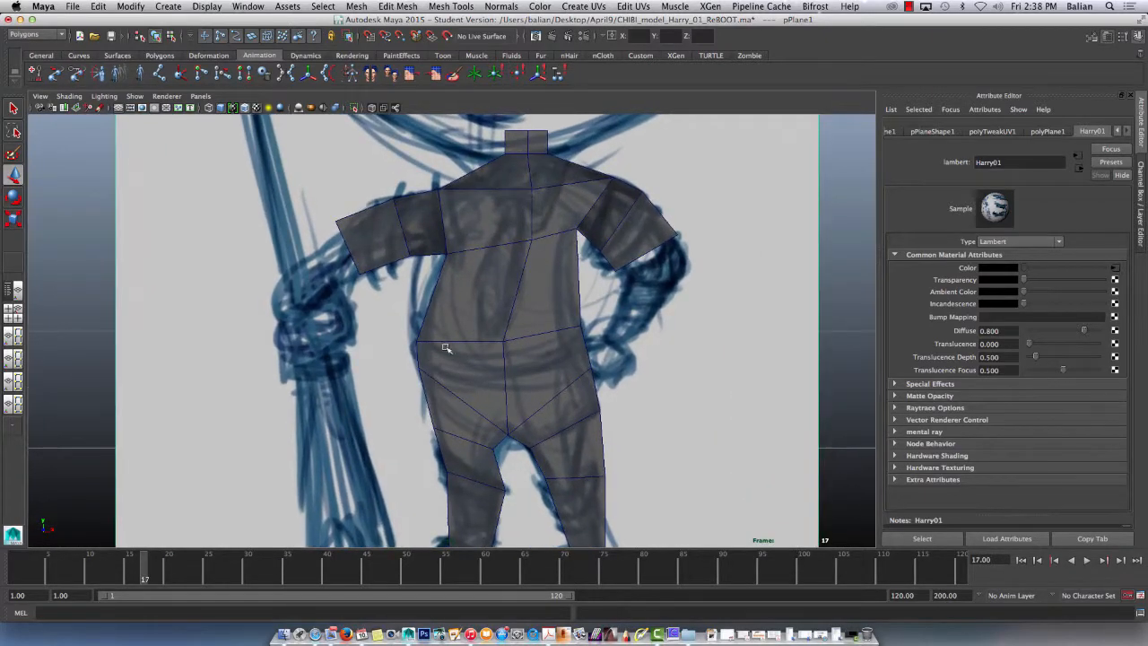
{"action": "left_click", "coordinate": [338, 224]}
{"action": "right_click_drag", "start_coordinate": [349, 227], "coordinate": [306, 223]}
{"action": "left_click_drag", "start_coordinate": [321, 203], "coordinate": [369, 229]}
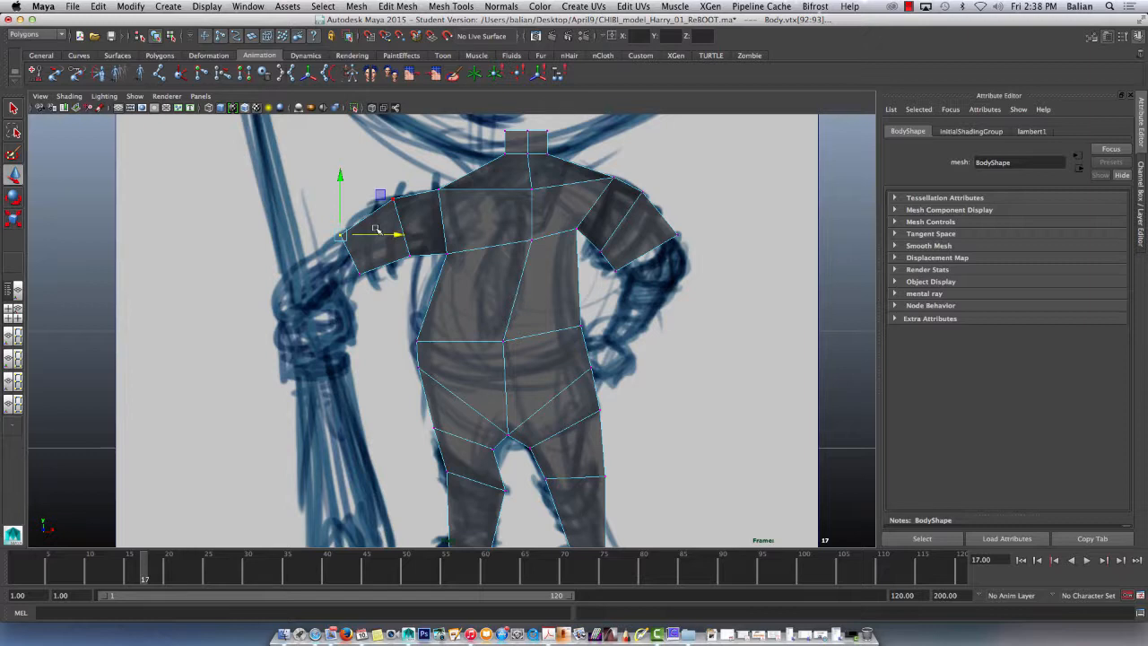
Step: Shorten the bent-arm sleeve by moving its end vertices inward, and adjust the underarm vertices of its middle loop
{"action": "mouse_move", "coordinate": [684, 228]}
{"action": "left_mouse_down"}
{"action": "mouse_move", "coordinate": [664, 250]}
{"action": "mouse_move", "coordinate": [678, 192]}
{"action": "mouse_move", "coordinate": [700, 224]}
{"action": "left_mouse_up"}
{"action": "left_click_drag", "start_coordinate": [602, 289], "coordinate": [680, 260]}
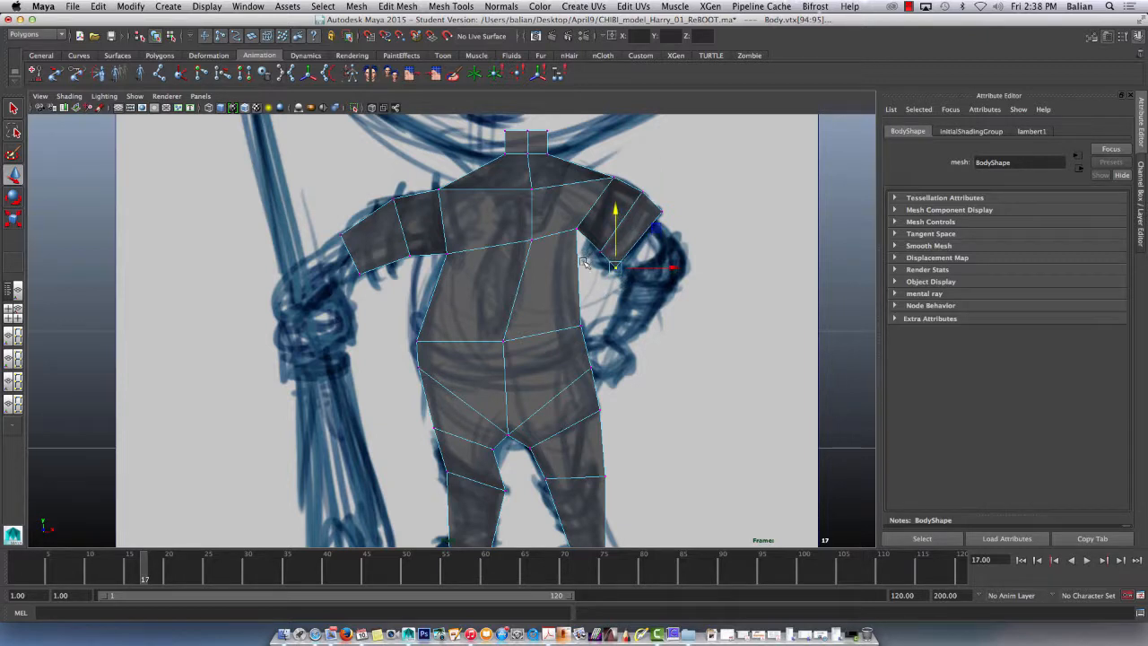
{"action": "mouse_move", "coordinate": [608, 244]}
{"action": "left_mouse_down"}
{"action": "mouse_move", "coordinate": [594, 265]}
{"action": "mouse_move", "coordinate": [601, 239]}
{"action": "mouse_move", "coordinate": [618, 257]}
{"action": "left_mouse_up"}
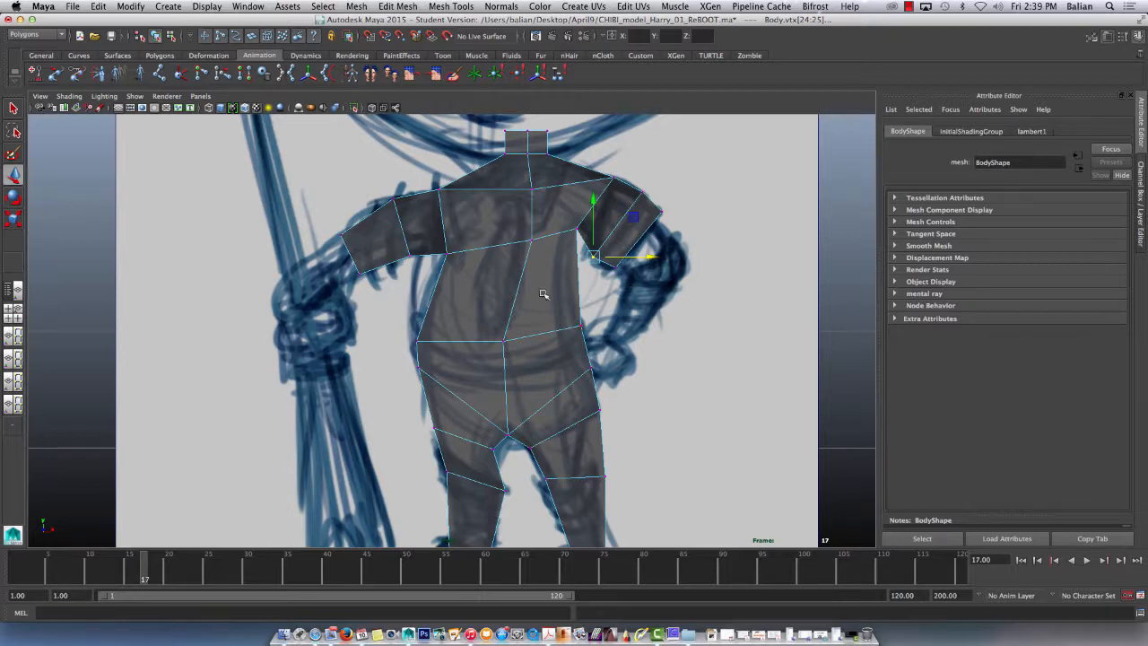
Step: Insert a horizontal edge loop across the torso between the chest and the waist
{"action": "right_click_drag", "start_coordinate": [507, 312], "coordinate": [545, 278]}
{"action": "left_click", "coordinate": [502, 285]}
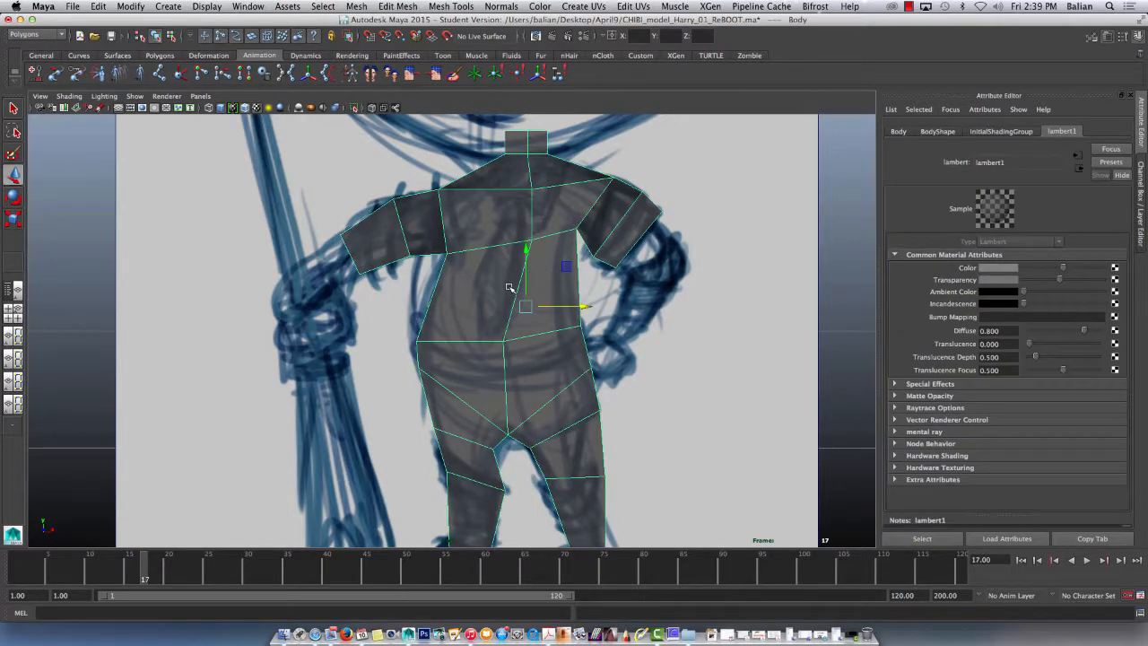
{"action": "left_click", "coordinate": [458, 7]}
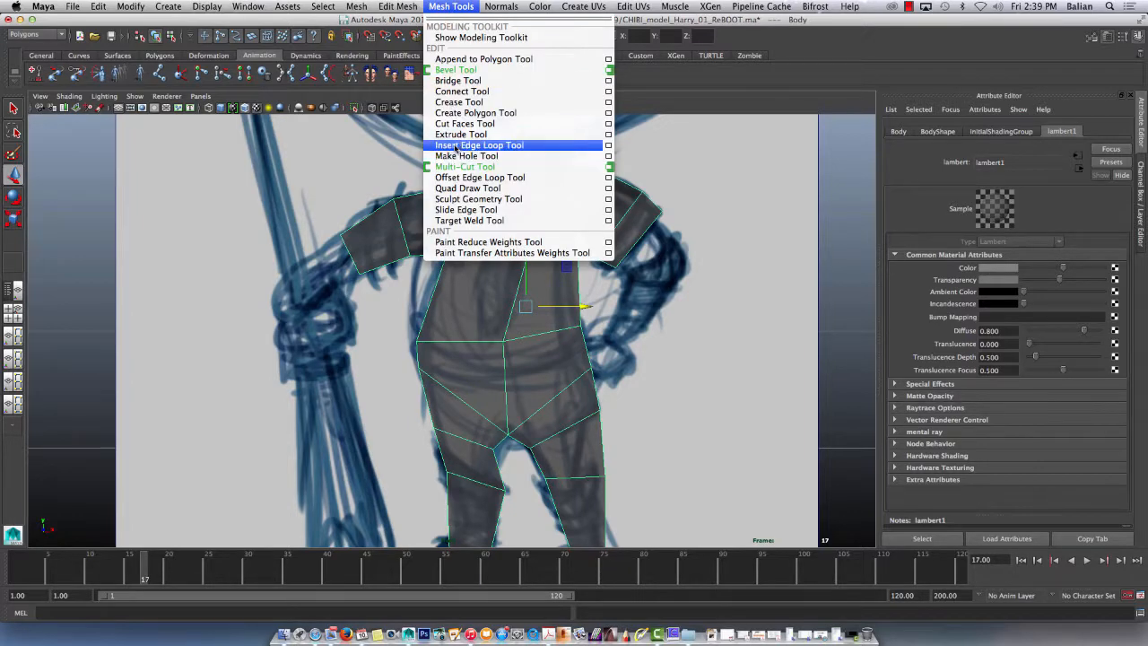
{"action": "left_click", "coordinate": [498, 148]}
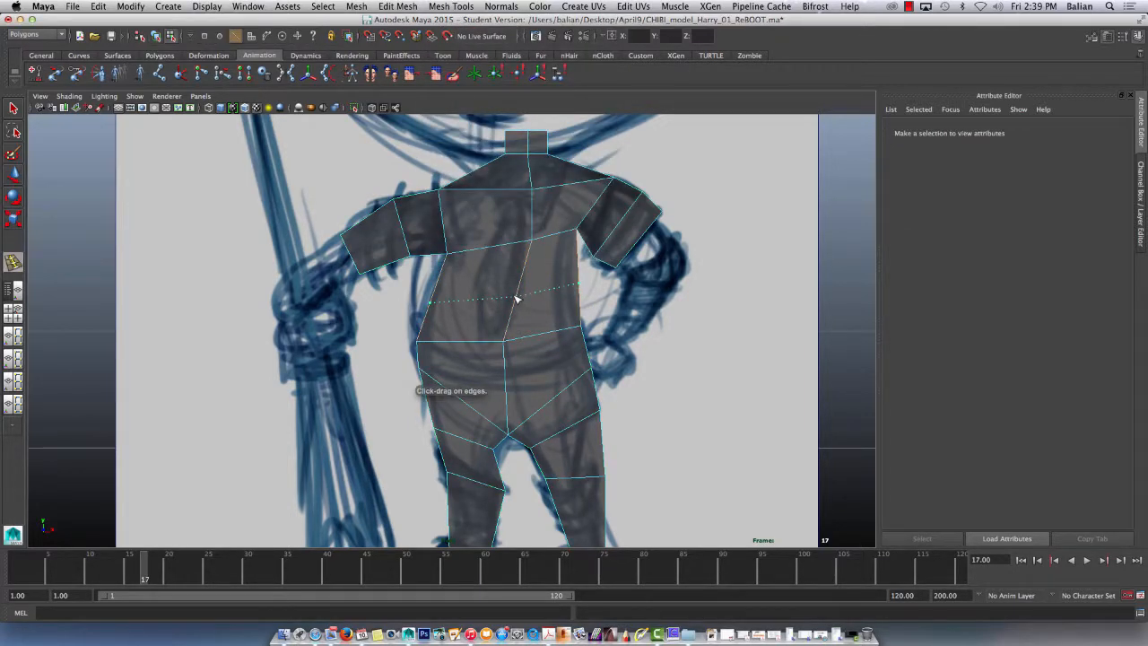
{"action": "left_click", "coordinate": [517, 299]}
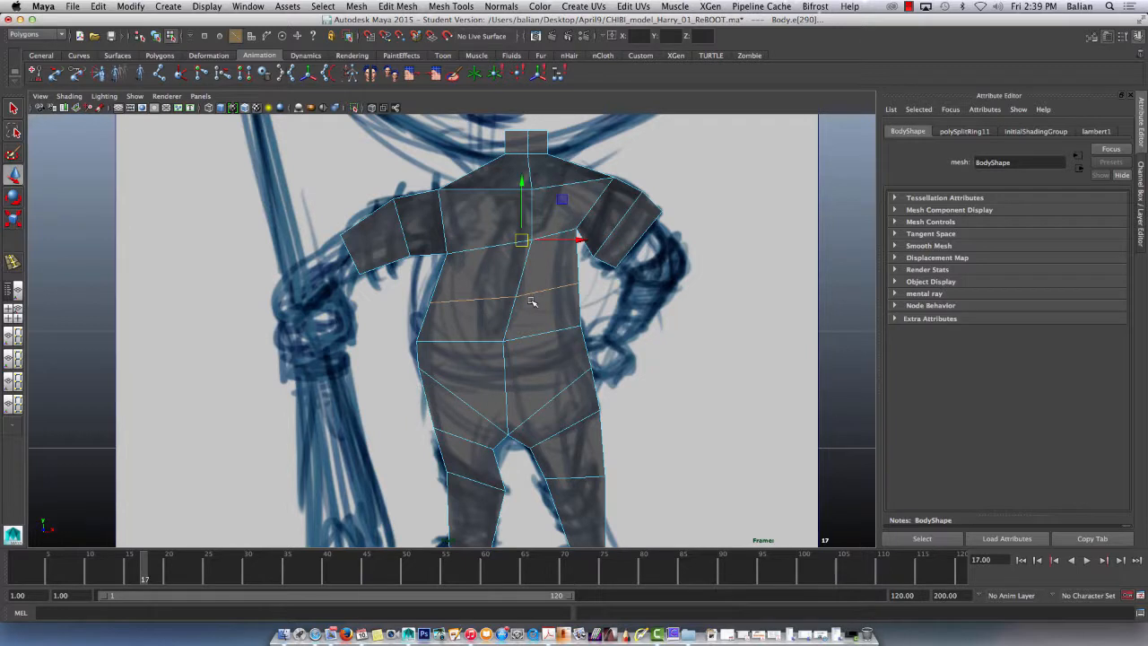
Step: Move the new loop's broom-side and center vertices toward the broom side to round the torso to the sketch
{"action": "right_click_drag", "start_coordinate": [455, 297], "coordinate": [415, 287]}
{"action": "left_click_drag", "start_coordinate": [415, 286], "coordinate": [449, 319]}
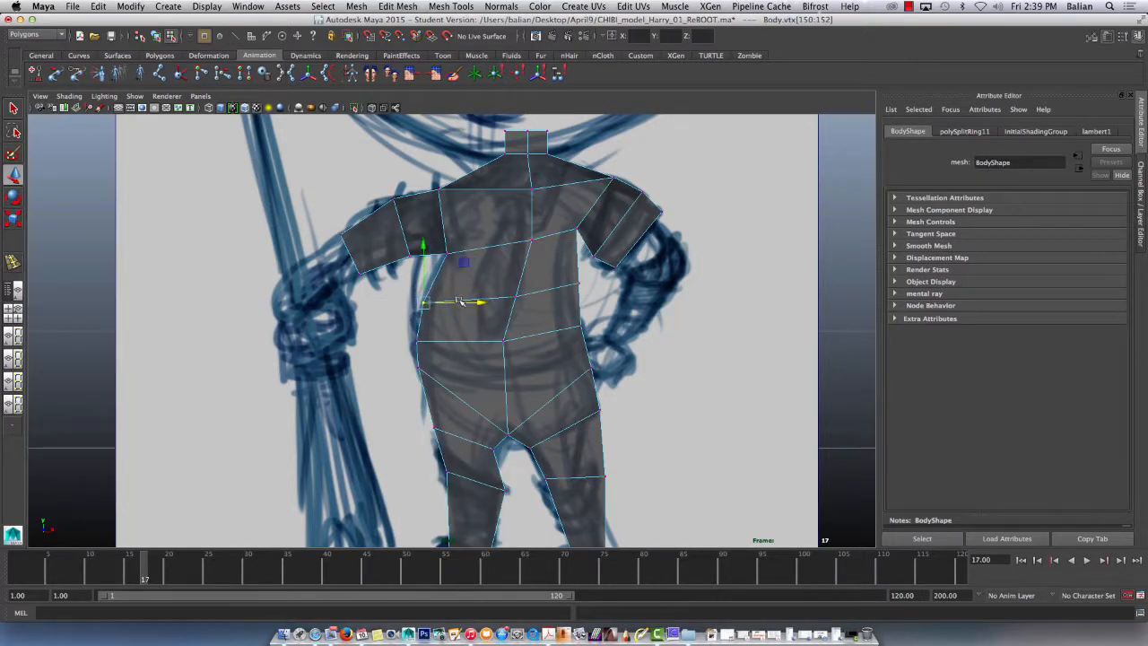
{"action": "left_click", "coordinate": [520, 293]}
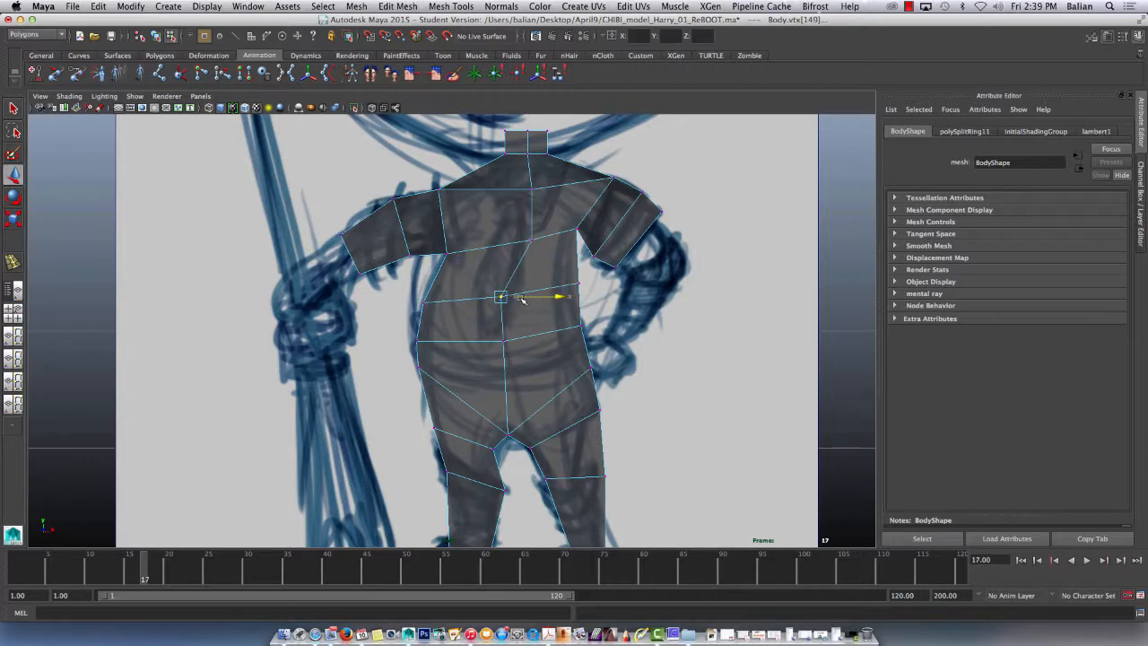
Step: Move the two upper torso centerline vertices toward the broom side and pull the waist vertices below the bent arm inward
{"action": "left_click", "coordinate": [534, 239]}
{"action": "left_click_drag", "start_coordinate": [560, 239], "coordinate": [534, 241]}
{"action": "left_click_drag", "start_coordinate": [522, 179], "coordinate": [543, 192]}
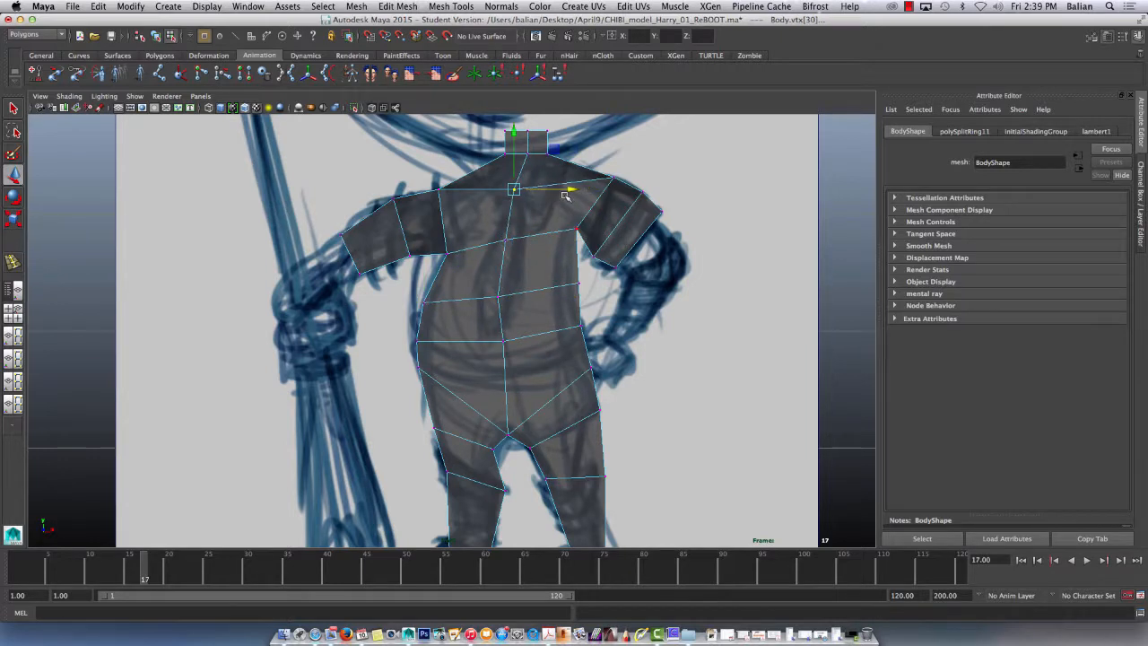
{"action": "left_click_drag", "start_coordinate": [565, 261], "coordinate": [593, 291]}
{"action": "left_click_drag", "start_coordinate": [601, 283], "coordinate": [589, 286]}
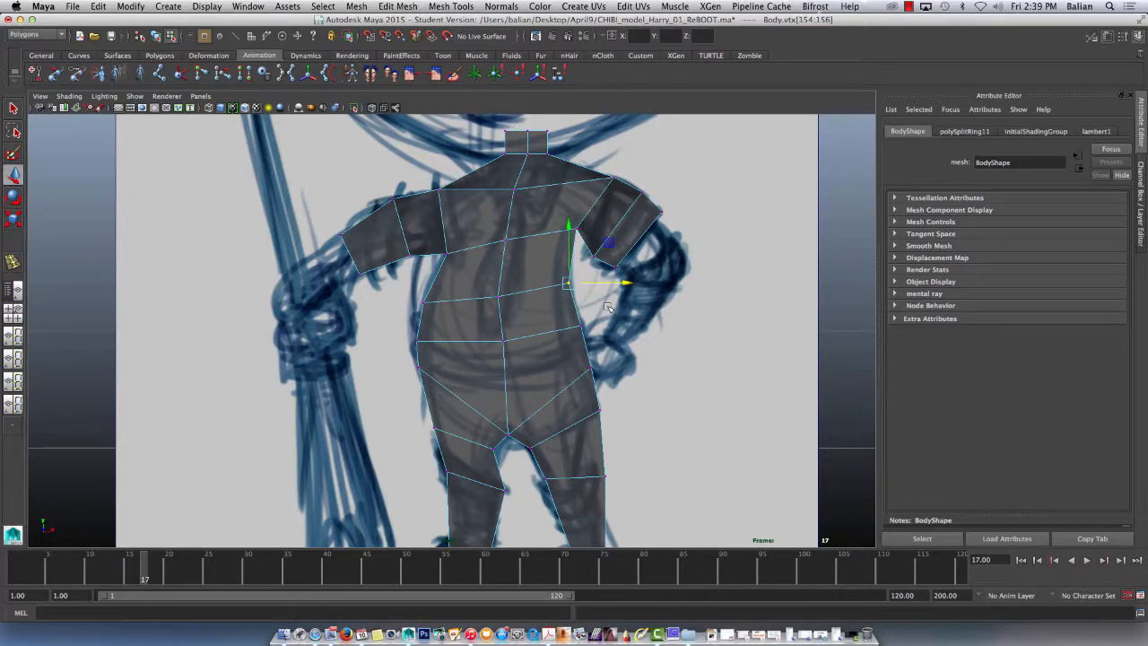
Step: Return the body to object selection and raise its lambert1 material's transparency so the leg sketch shows through
{"action": "right_click_drag", "start_coordinate": [448, 429], "coordinate": [472, 449], "text": "alt"}
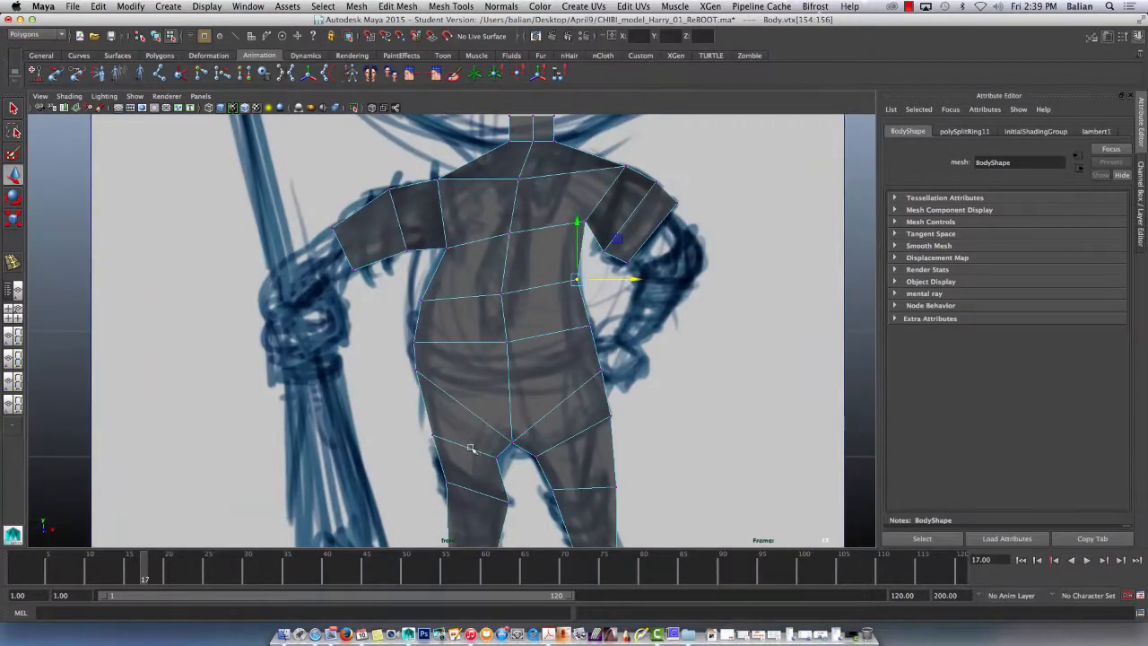
{"action": "middle_click_drag", "start_coordinate": [430, 429], "coordinate": [401, 218], "text": "alt"}
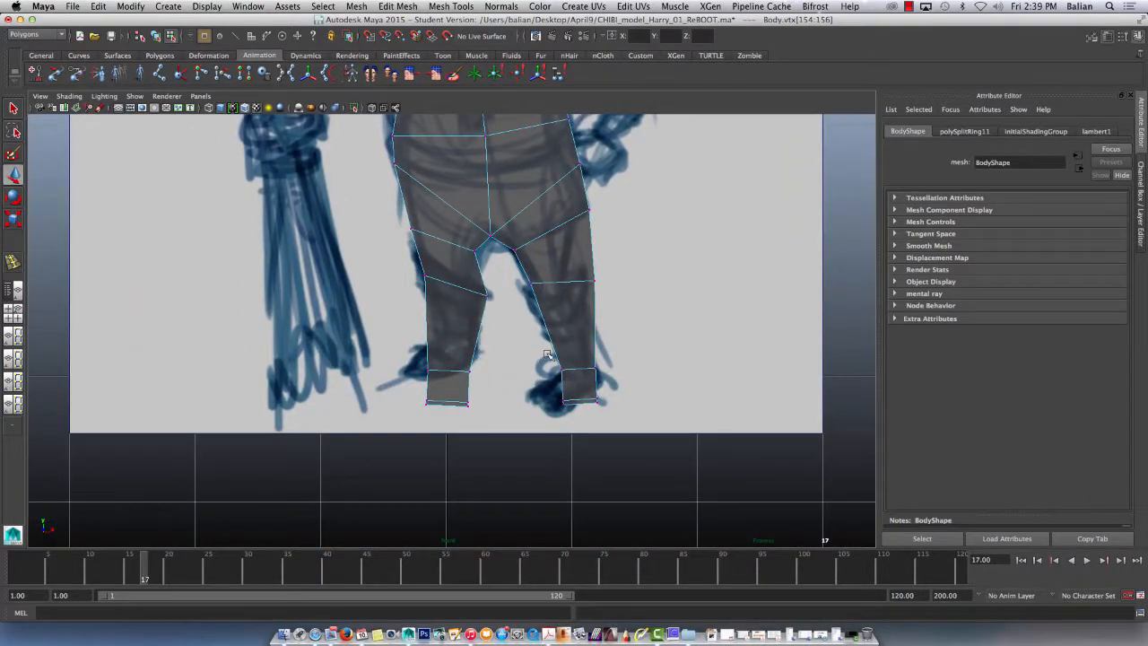
{"action": "left_click_drag", "start_coordinate": [547, 354], "coordinate": [606, 382]}
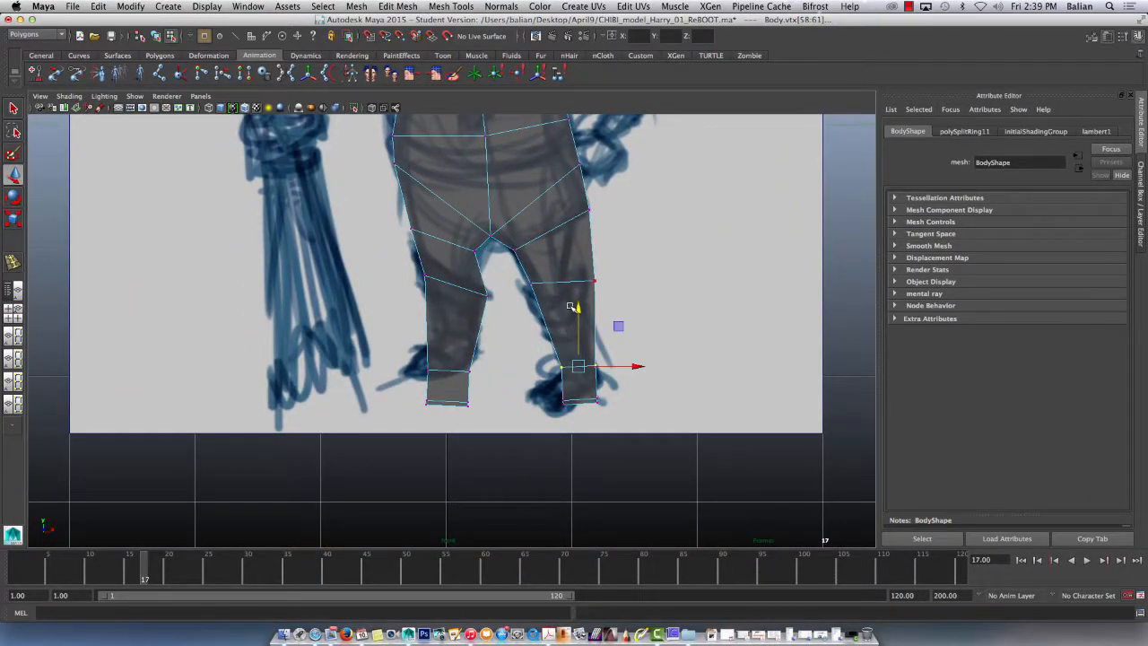
{"action": "right_click_drag", "start_coordinate": [483, 195], "coordinate": [533, 207]}
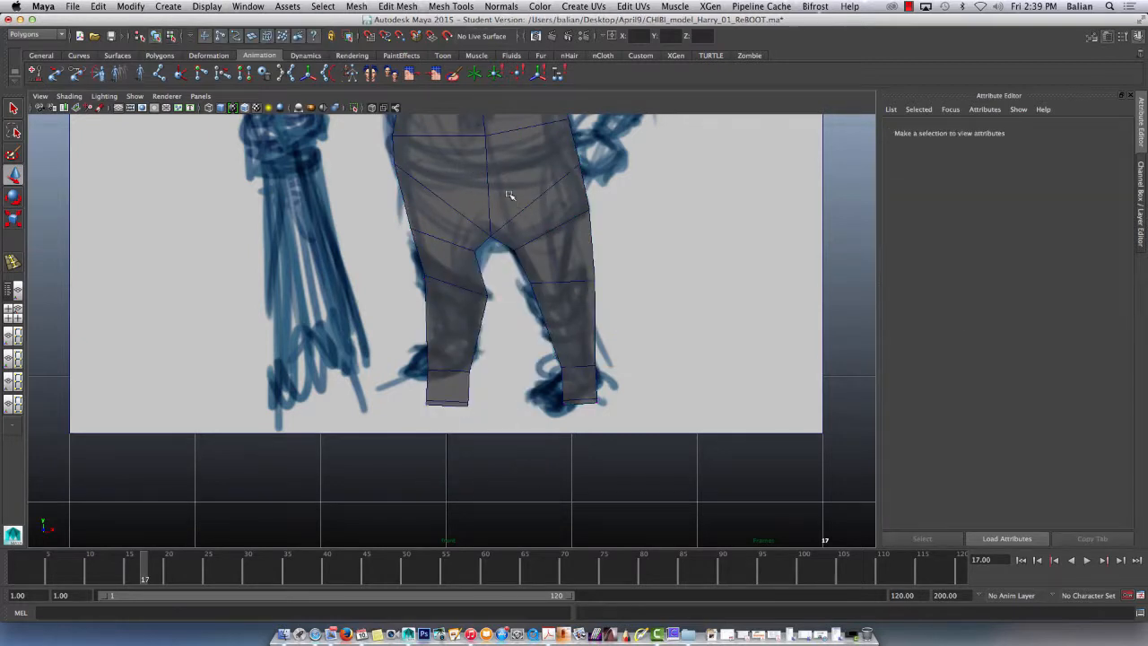
{"action": "left_click", "coordinate": [507, 223]}
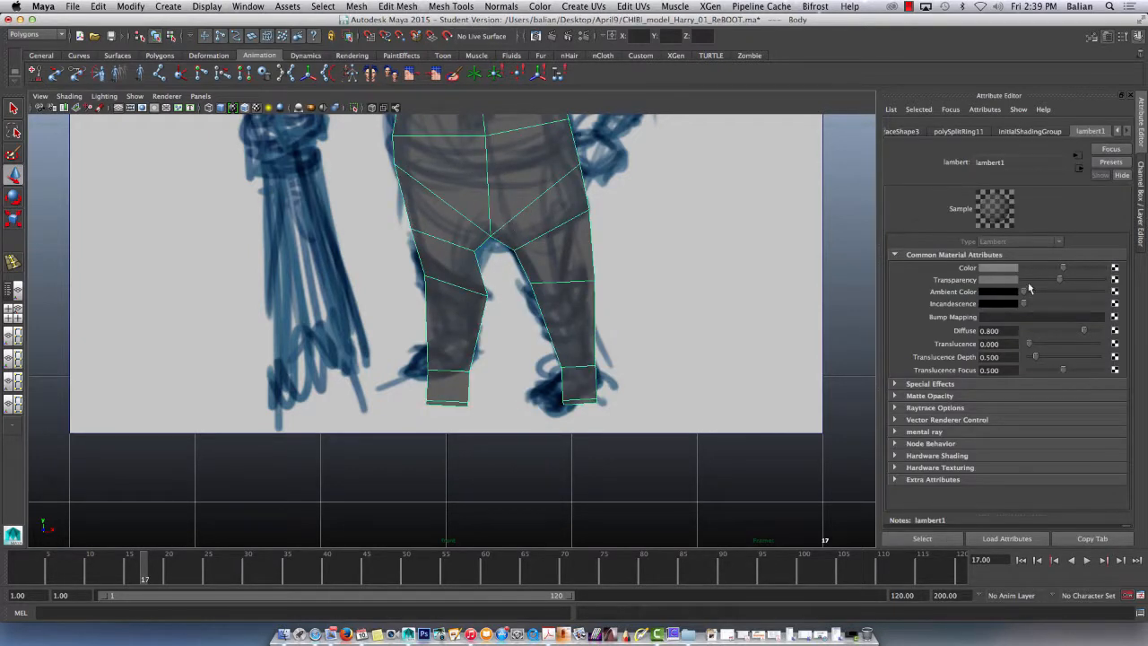
{"action": "left_click_drag", "start_coordinate": [1063, 283], "coordinate": [1082, 280]}
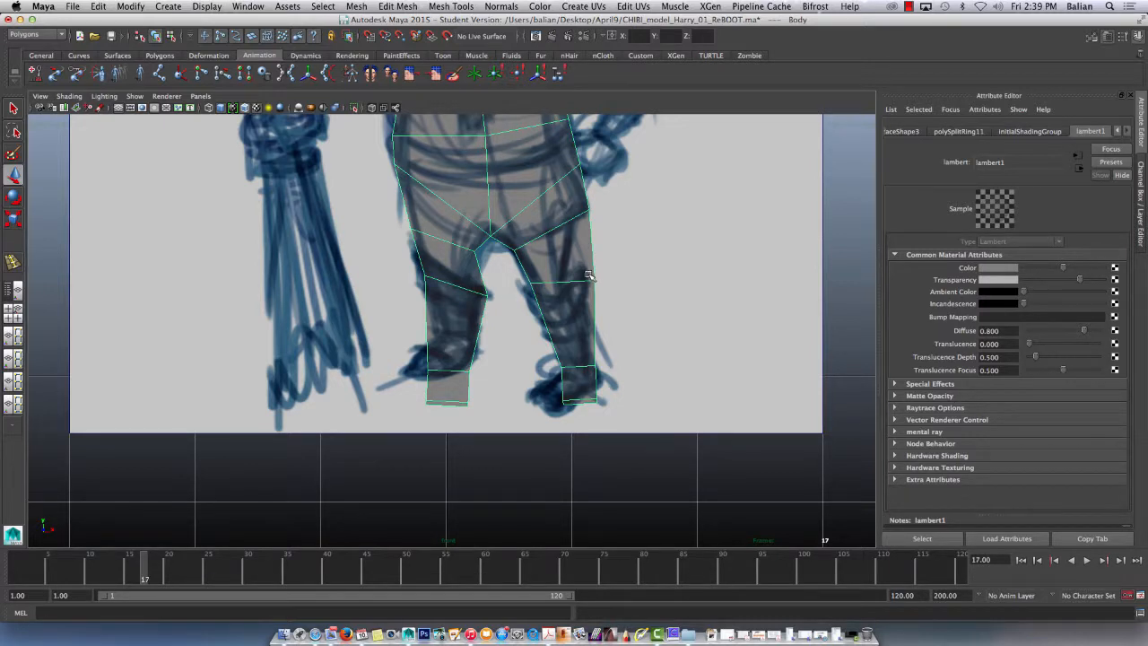
Step: Move the knee vertices of the bent-arm-side leg inward and up toward the thigh to match the sketched leg
{"action": "right_click_drag", "start_coordinate": [587, 272], "coordinate": [539, 274]}
{"action": "left_click_drag", "start_coordinate": [584, 256], "coordinate": [594, 282]}
{"action": "mouse_move", "coordinate": [619, 199]}
{"action": "left_mouse_down"}
{"action": "mouse_move", "coordinate": [590, 218]}
{"action": "mouse_move", "coordinate": [619, 219]}
{"action": "left_mouse_up"}
{"action": "left_click_drag", "start_coordinate": [517, 270], "coordinate": [593, 297]}
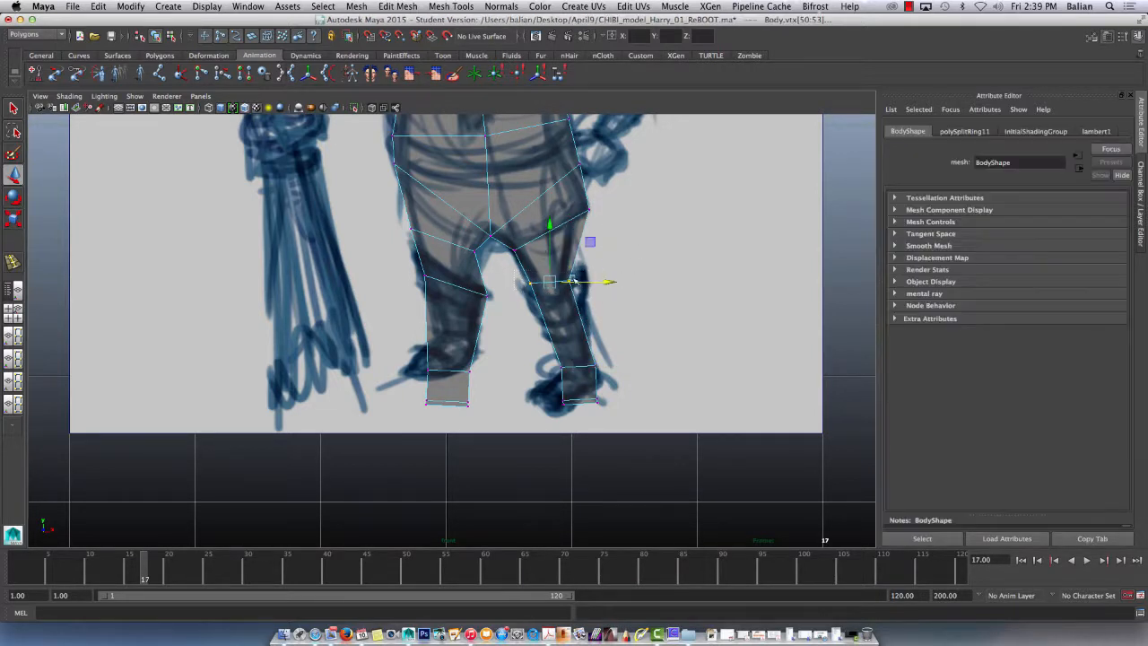
{"action": "mouse_move", "coordinate": [550, 253]}
{"action": "left_mouse_down"}
{"action": "mouse_move", "coordinate": [551, 209]}
{"action": "mouse_move", "coordinate": [544, 257]}
{"action": "left_mouse_up"}
{"action": "left_click_drag", "start_coordinate": [529, 207], "coordinate": [547, 265]}
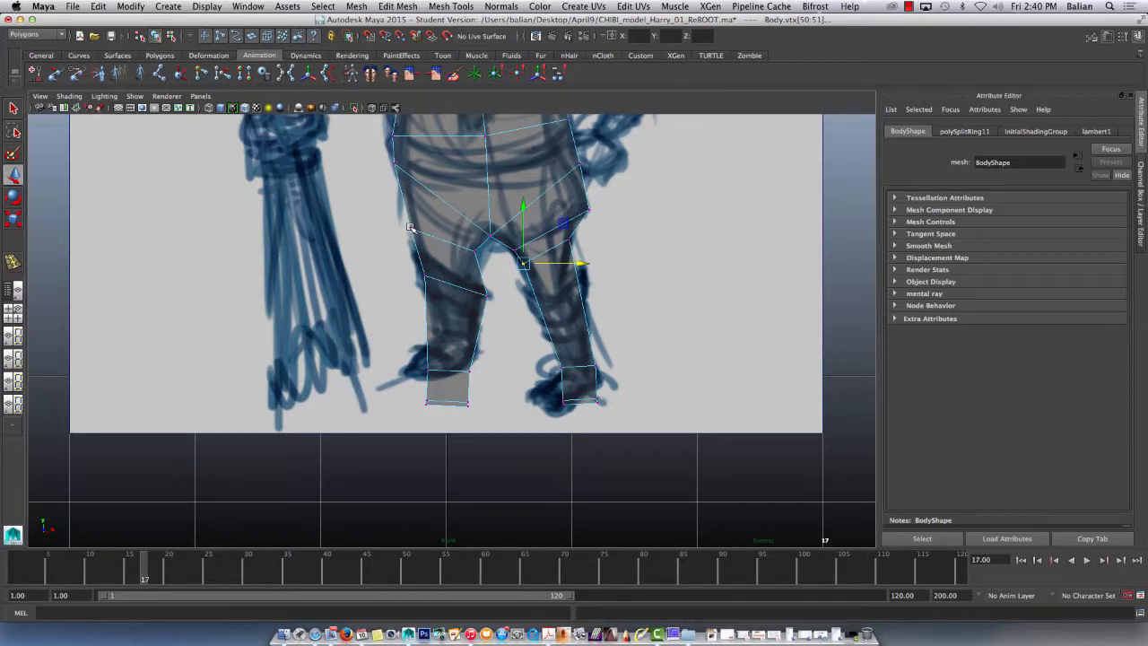
Step: Raise the inner and outer vertices of the broom-side leg's upper thigh loop slightly
{"action": "left_click", "coordinate": [472, 249]}
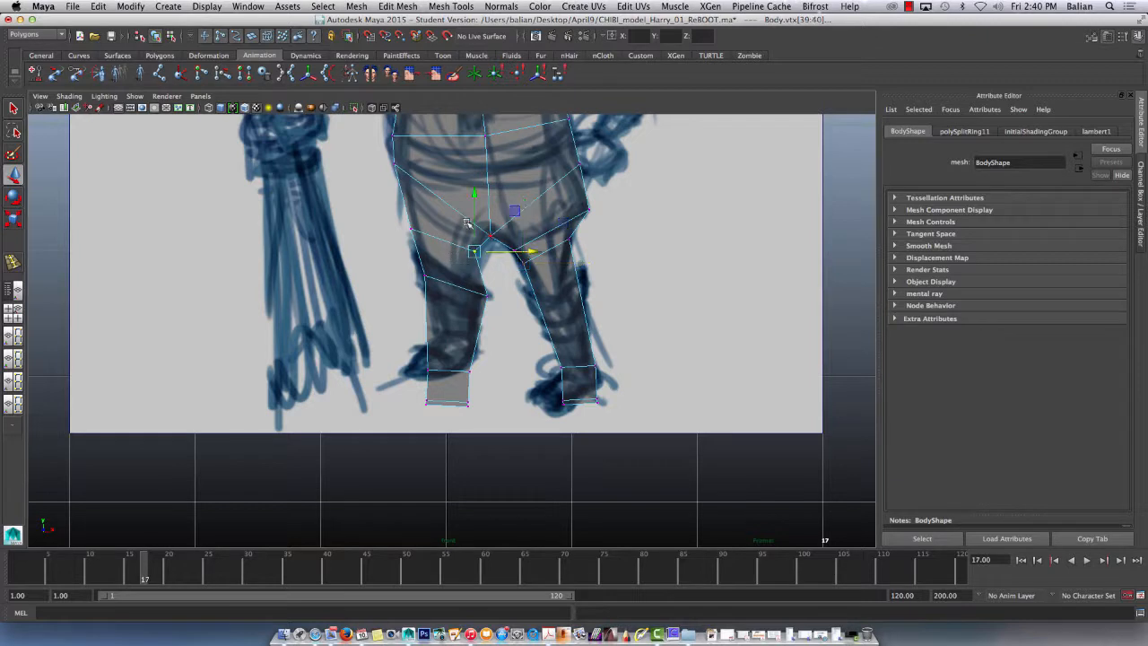
{"action": "left_click_drag", "start_coordinate": [469, 228], "coordinate": [421, 205]}
{"action": "left_click", "coordinate": [412, 229]}
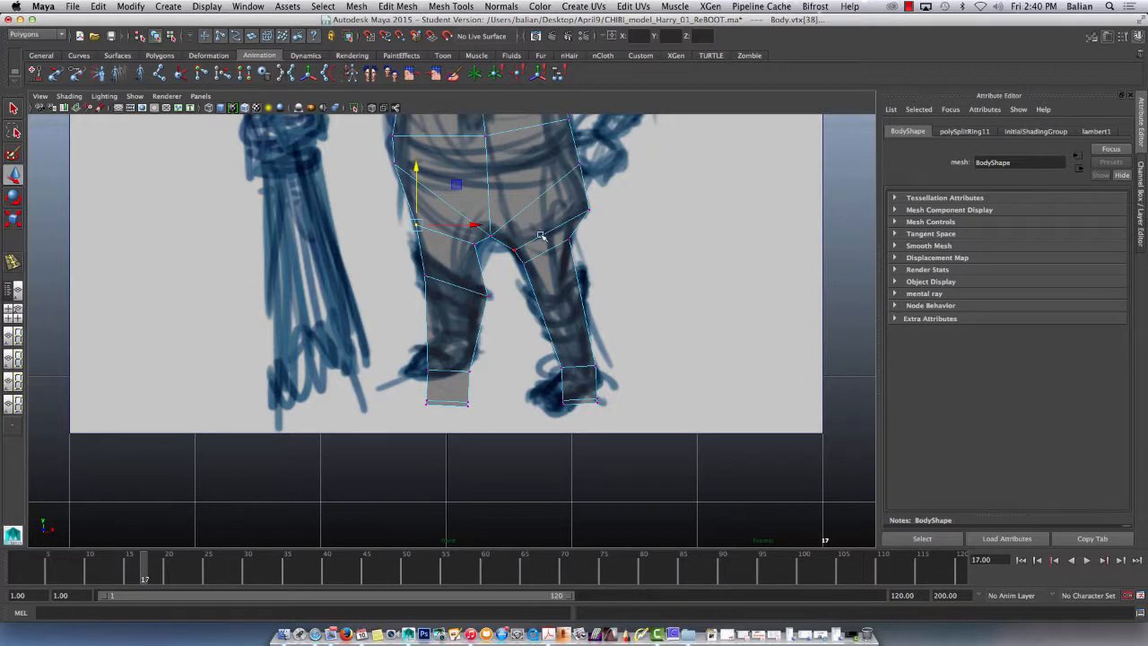
Step: Move the broom-side leg's knee vertices up below the thigh loop and align them with the sketched leg outline
{"action": "left_click", "coordinate": [489, 297]}
{"action": "mouse_move", "coordinate": [487, 270]}
{"action": "left_mouse_down"}
{"action": "mouse_move", "coordinate": [482, 243]}
{"action": "mouse_move", "coordinate": [495, 269]}
{"action": "left_mouse_up"}
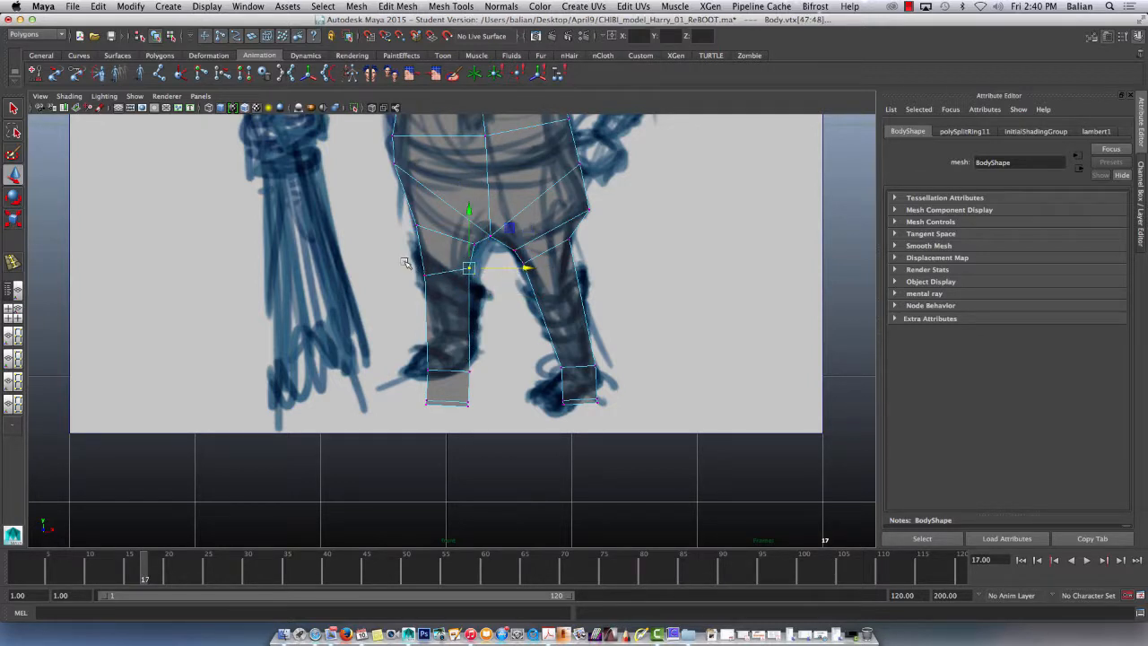
{"action": "left_click", "coordinate": [424, 275]}
{"action": "left_click_drag", "start_coordinate": [424, 232], "coordinate": [425, 203]}
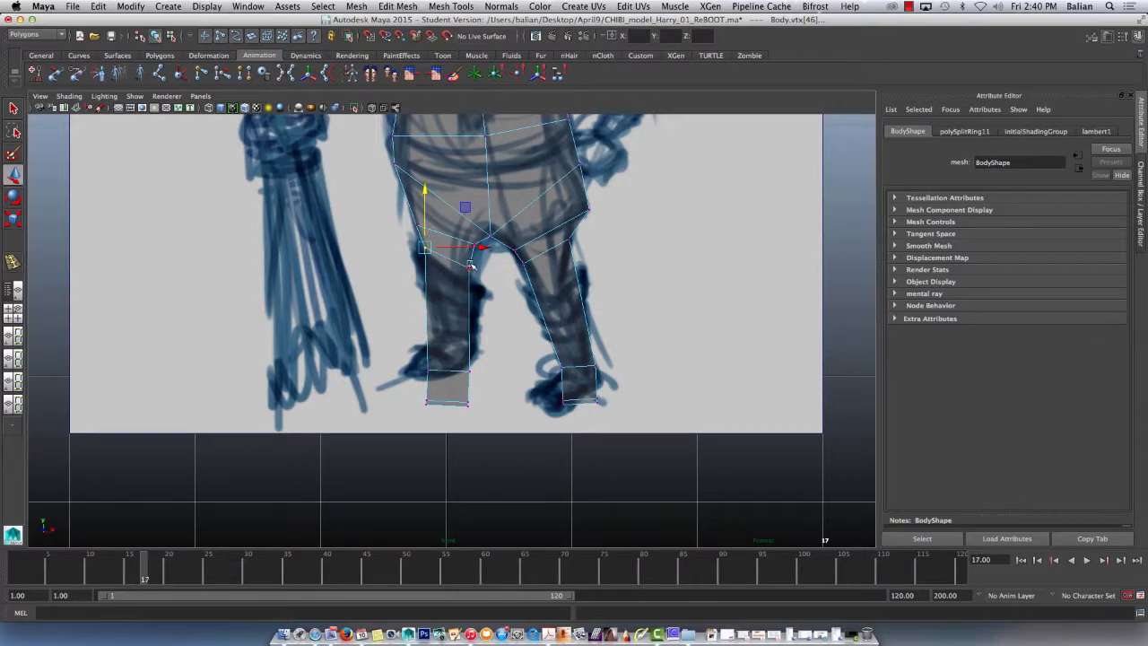
{"action": "left_click_drag", "start_coordinate": [449, 250], "coordinate": [486, 302]}
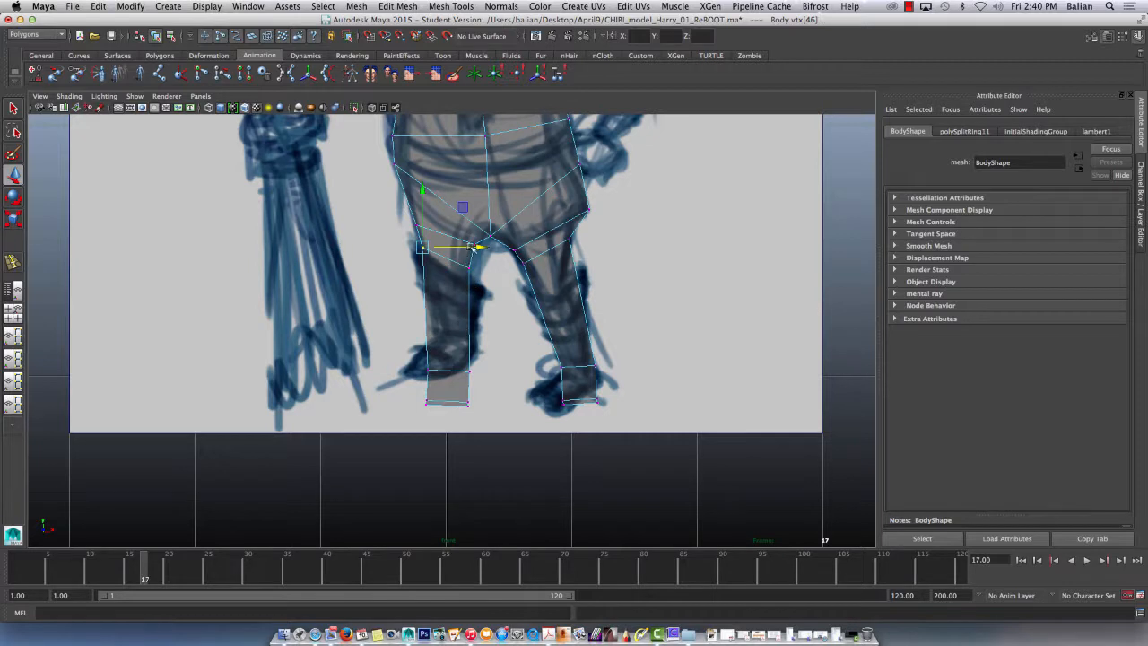
{"action": "left_click", "coordinate": [507, 296]}
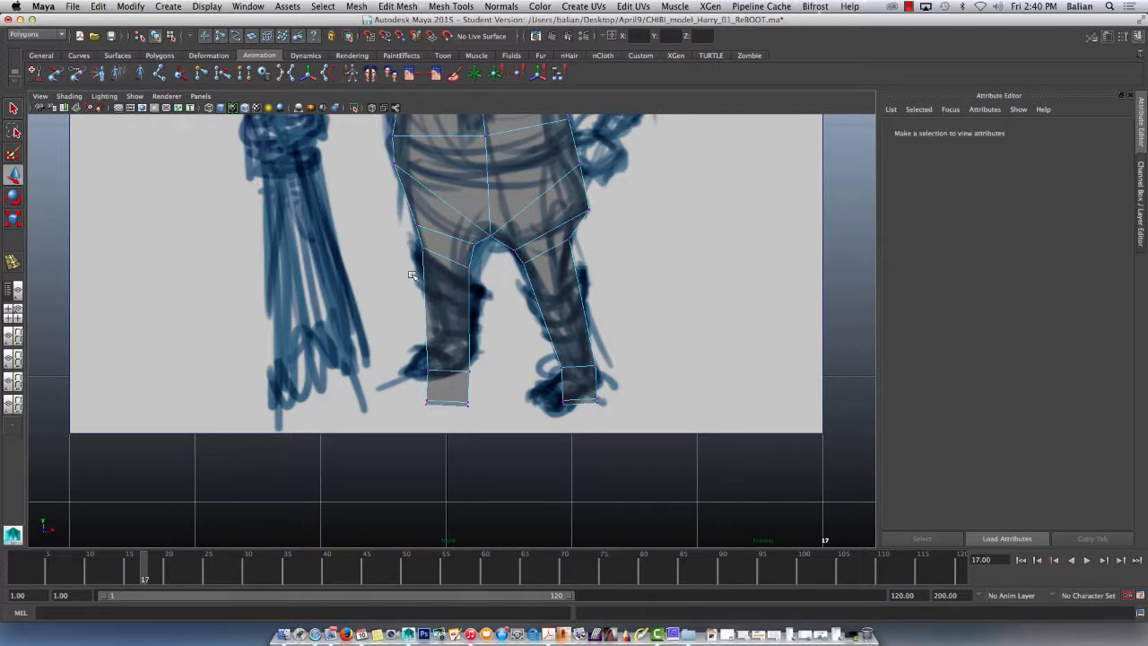
Step: Raise the broom-side foot's vertices to the sketched shoe and nudge the other foot's ankle and sole vertices into place
{"action": "left_click_drag", "start_coordinate": [414, 352], "coordinate": [482, 429]}
{"action": "left_click_drag", "start_coordinate": [449, 344], "coordinate": [446, 305]}
{"action": "left_click_drag", "start_coordinate": [533, 350], "coordinate": [616, 400]}
{"action": "left_click_drag", "start_coordinate": [578, 337], "coordinate": [578, 339]}
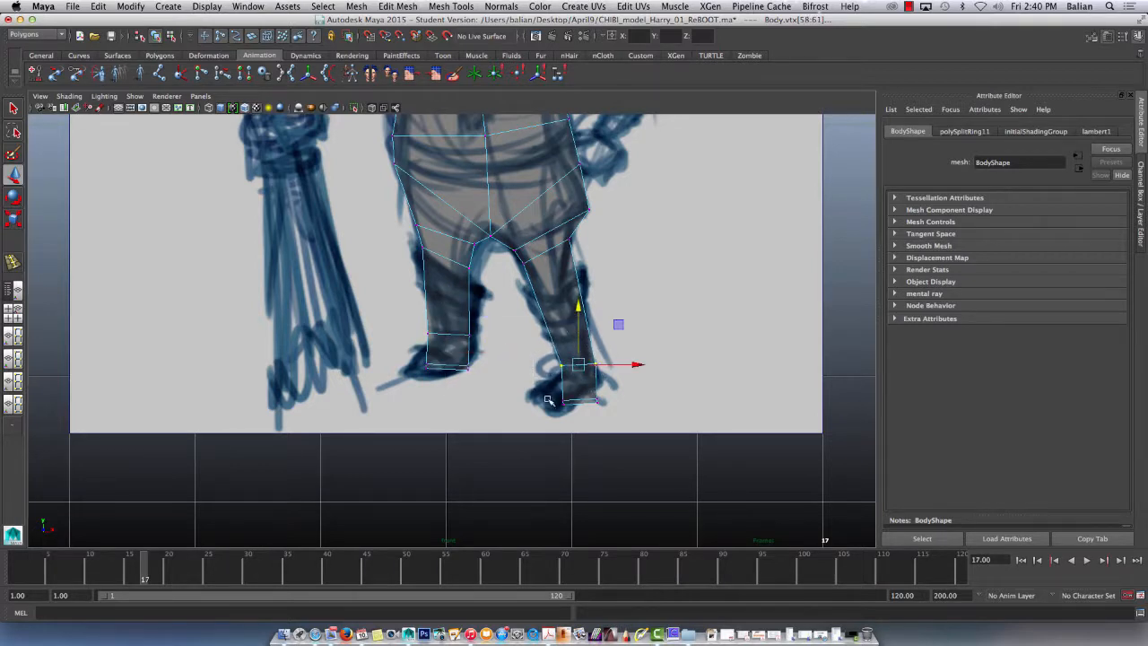
{"action": "left_click_drag", "start_coordinate": [543, 391], "coordinate": [614, 412]}
{"action": "left_click_drag", "start_coordinate": [580, 377], "coordinate": [579, 377]}
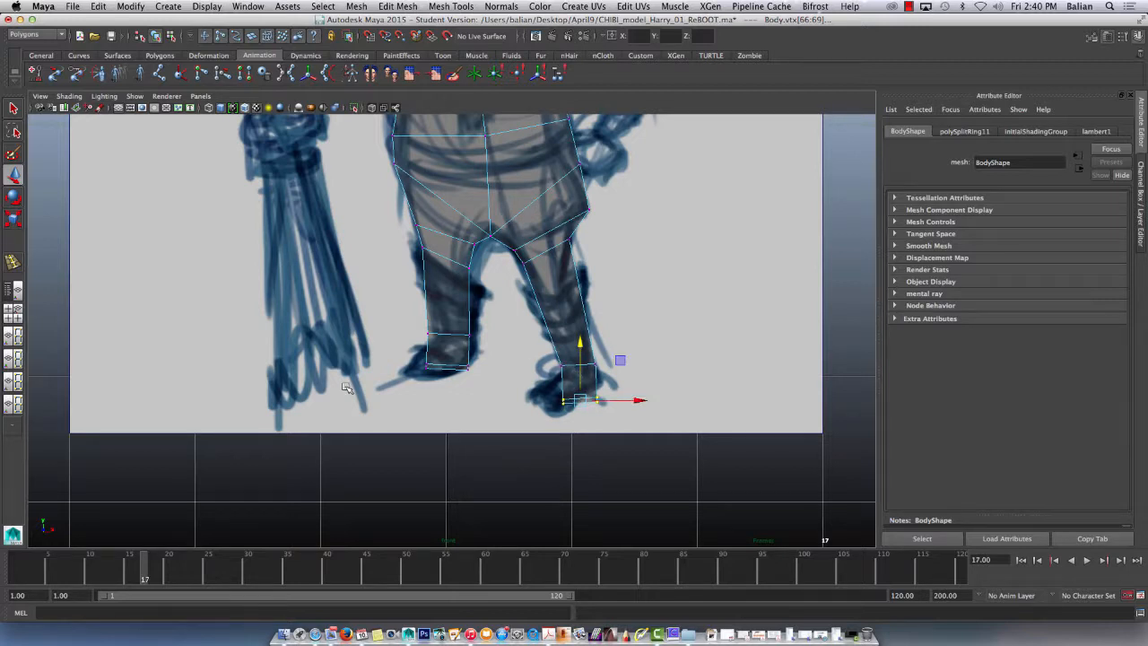
Step: Switch to the perspective view and reduce the body material's transparency to fully opaque
{"action": "right_click_drag", "start_coordinate": [515, 210], "coordinate": [544, 197]}
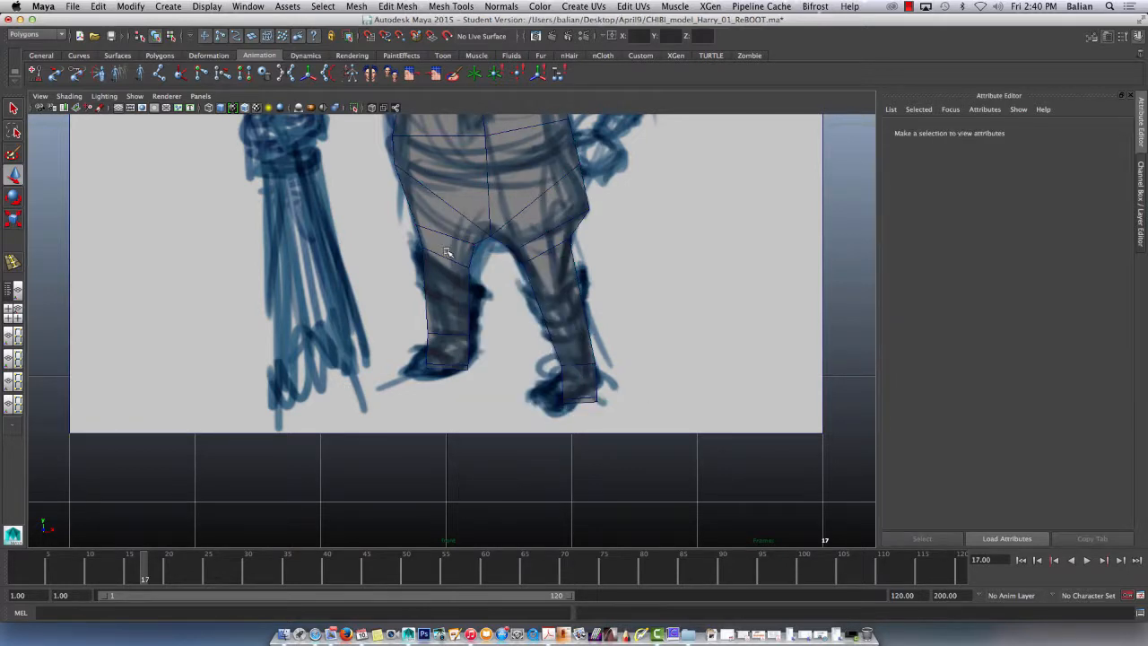
{"action": "left_click_drag", "start_coordinate": [447, 269], "coordinate": [454, 392], "text": "alt"}
{"action": "key", "text": "space"}
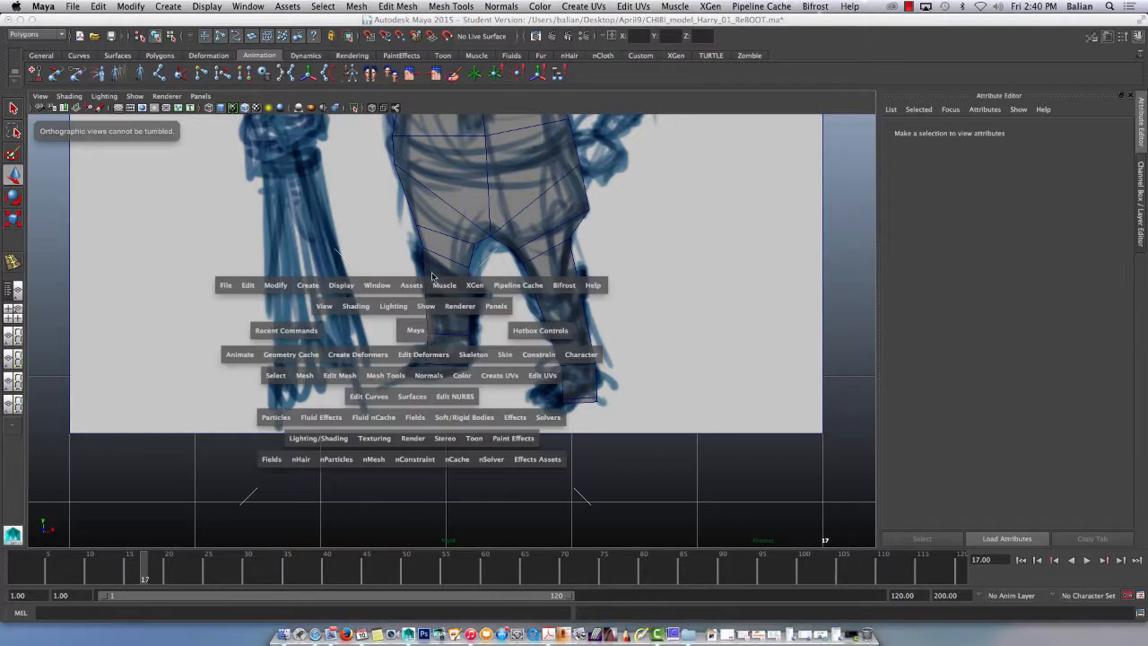
{"action": "left_click_drag", "start_coordinate": [414, 333], "coordinate": [399, 288]}
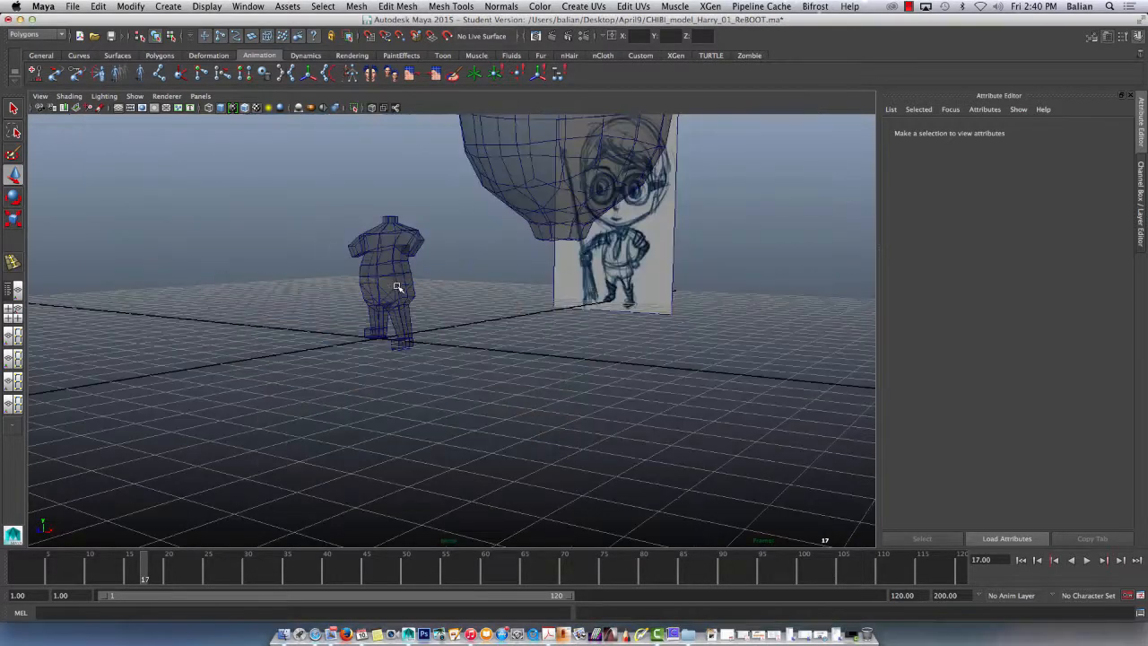
{"action": "left_click_drag", "start_coordinate": [325, 188], "coordinate": [438, 405]}
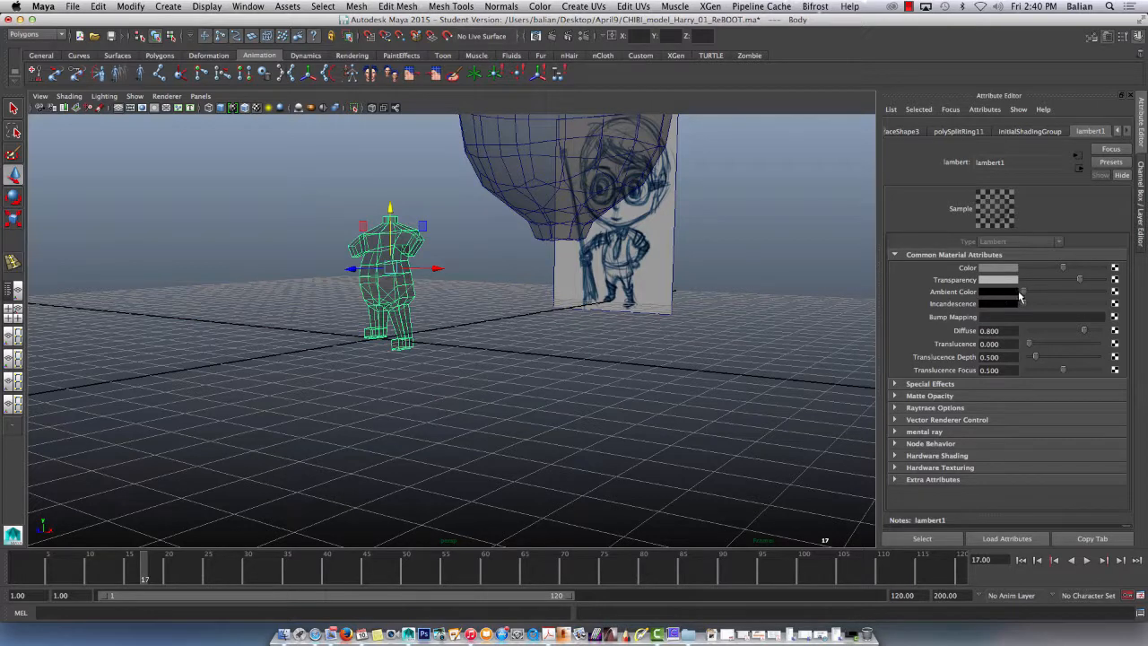
{"action": "left_click_drag", "start_coordinate": [1082, 285], "coordinate": [971, 284]}
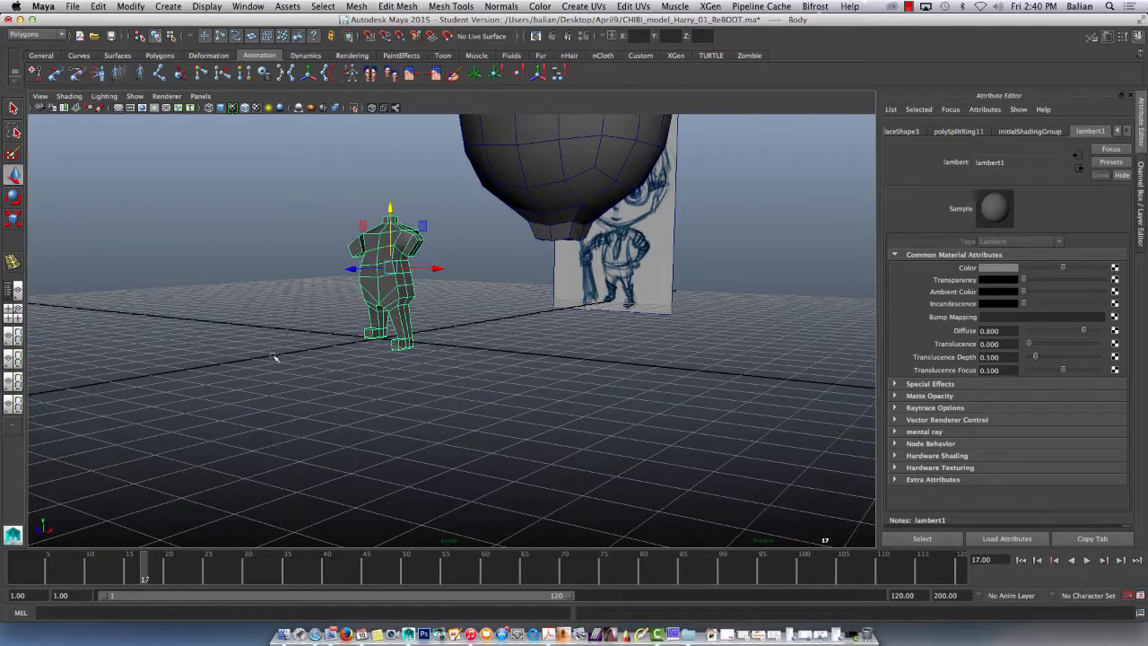
Step: Frame the body from behind and move the center vertex of its lower waist row slightly backward to round the back
{"action": "left_click", "coordinate": [227, 334]}
{"action": "left_click_drag", "start_coordinate": [226, 334], "coordinate": [367, 318], "text": "alt"}
{"action": "left_click", "coordinate": [231, 219]}
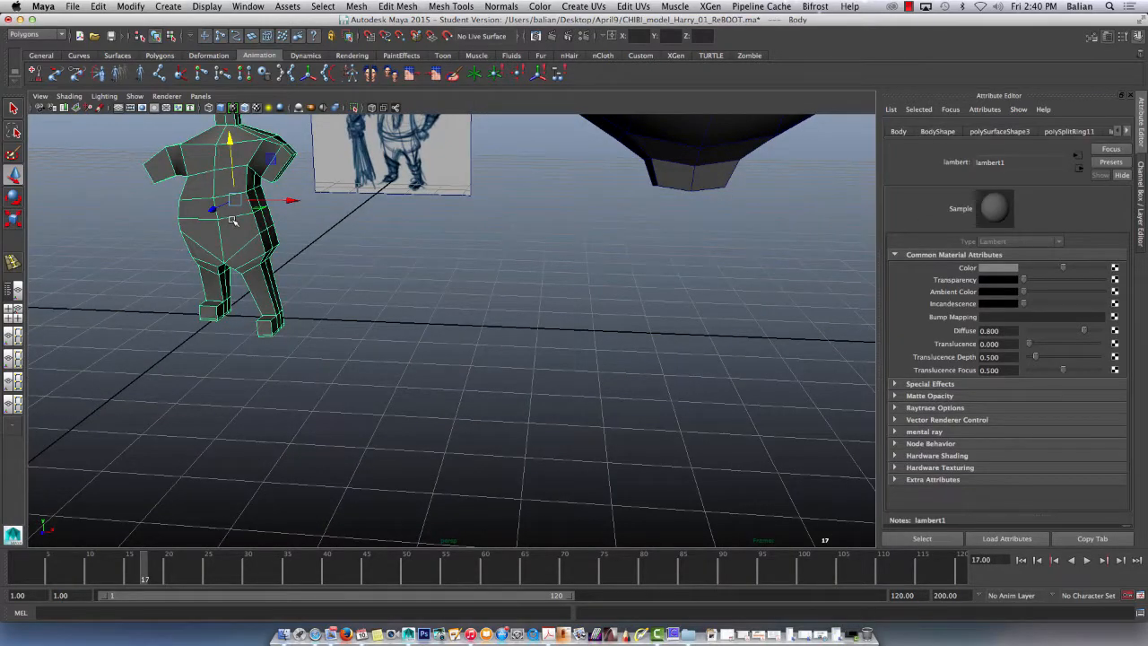
{"action": "key", "text": "f"}
{"action": "left_click_drag", "start_coordinate": [417, 316], "coordinate": [217, 314], "text": "alt"}
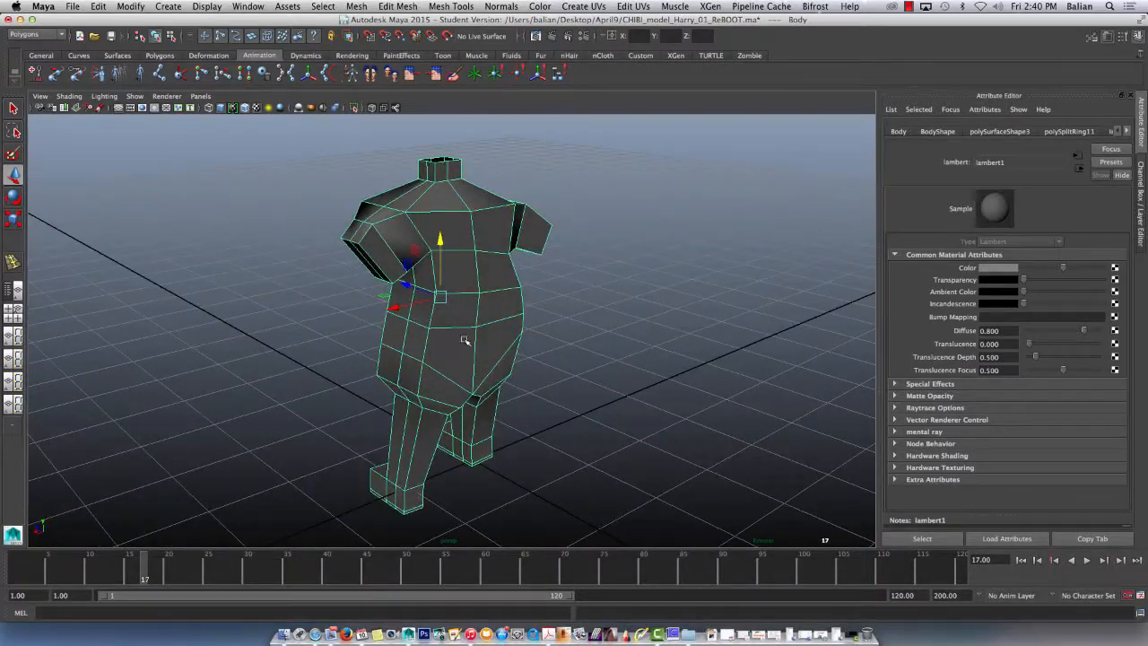
{"action": "right_click_drag", "start_coordinate": [476, 330], "coordinate": [437, 327]}
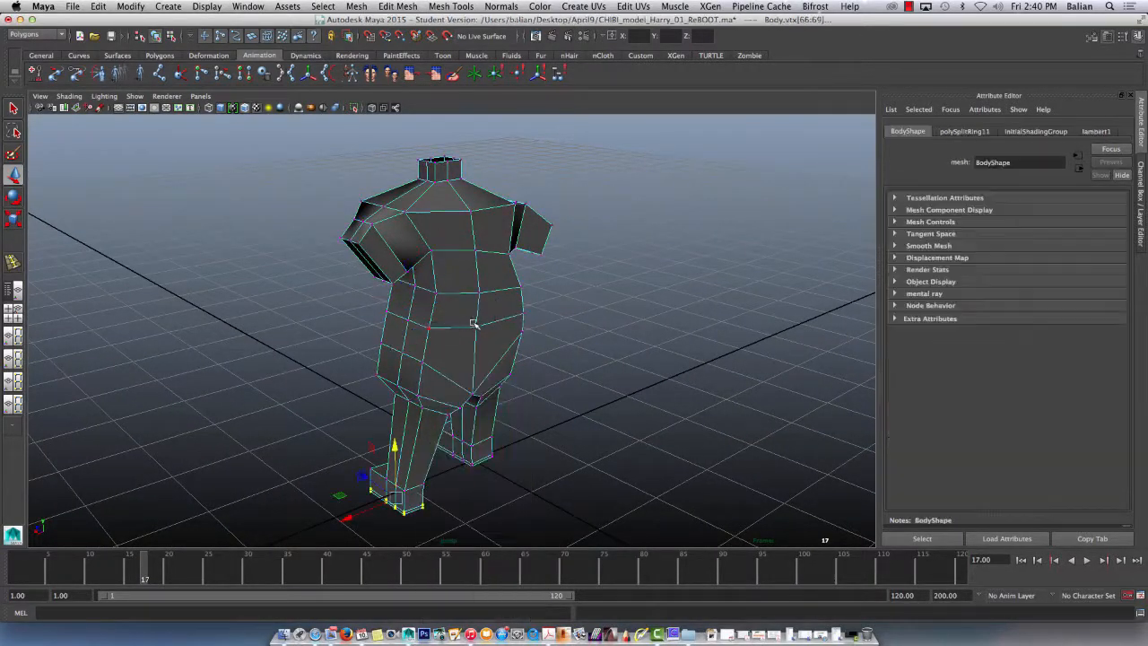
{"action": "left_click", "coordinate": [476, 326]}
{"action": "left_click_drag", "start_coordinate": [447, 314], "coordinate": [453, 319]}
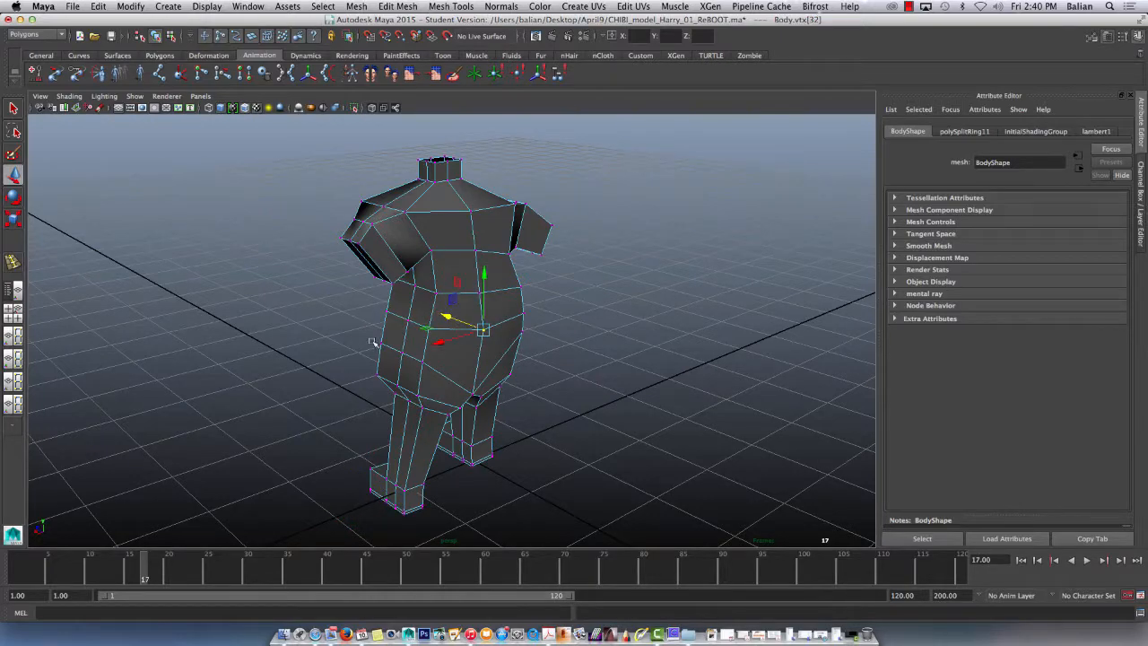
{"action": "left_click_drag", "start_coordinate": [338, 339], "coordinate": [256, 329], "text": "alt"}
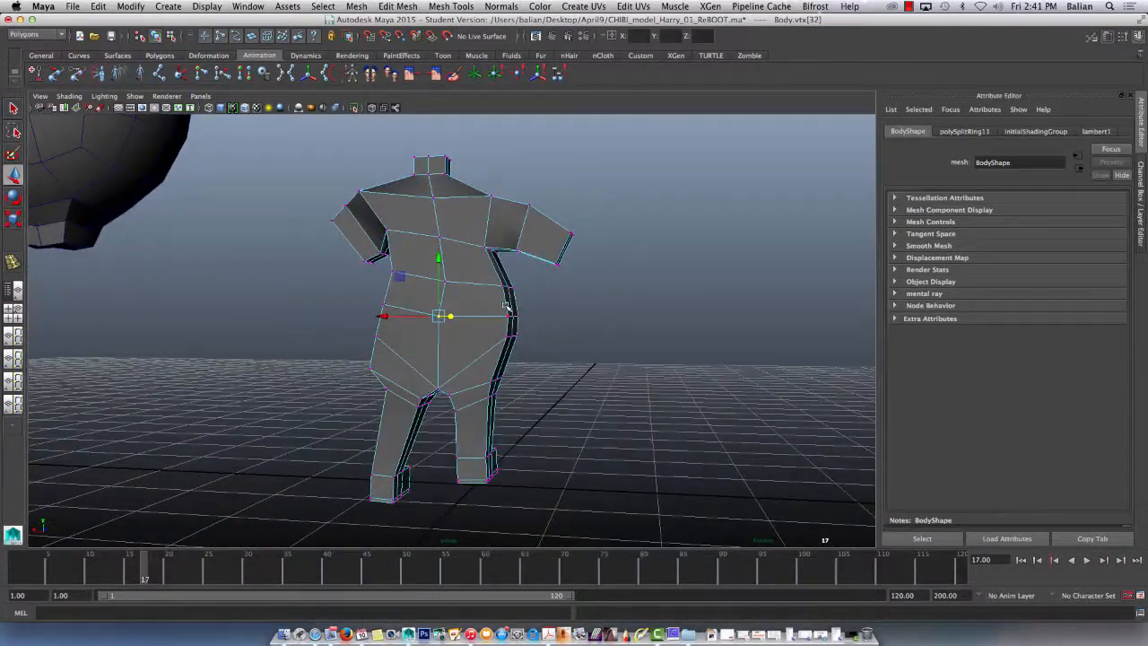
Step: Scale the back's outer vertices closer together on the two waist rows and the hip row to round the torso
{"action": "left_click", "coordinate": [383, 306], "text": "shift"}
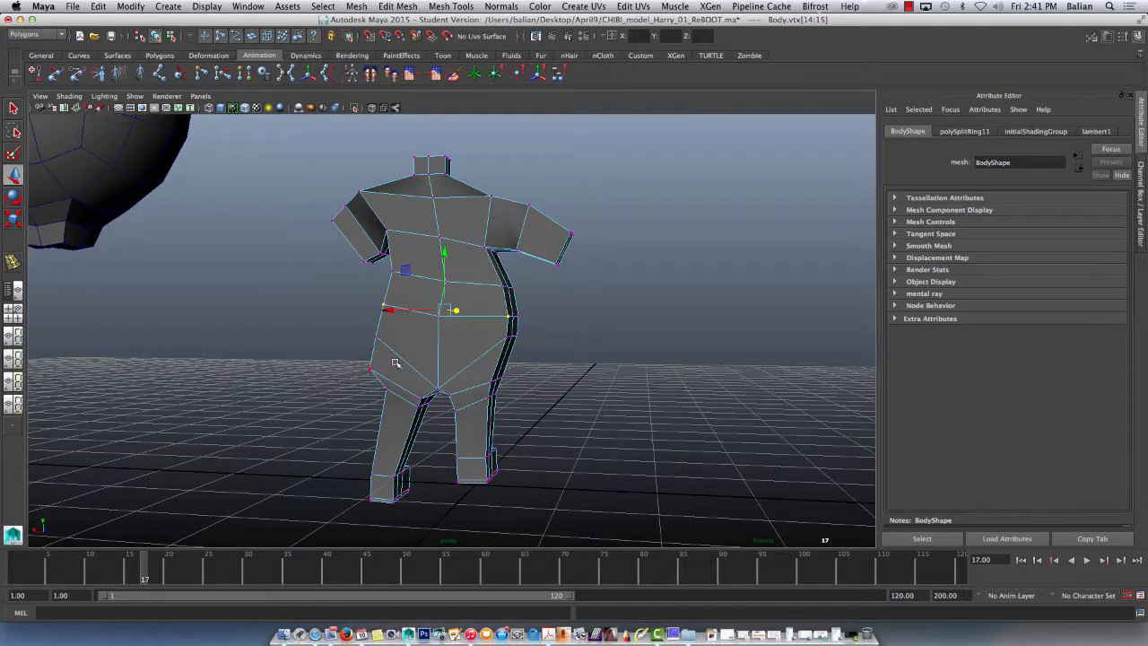
{"action": "key", "text": "r"}
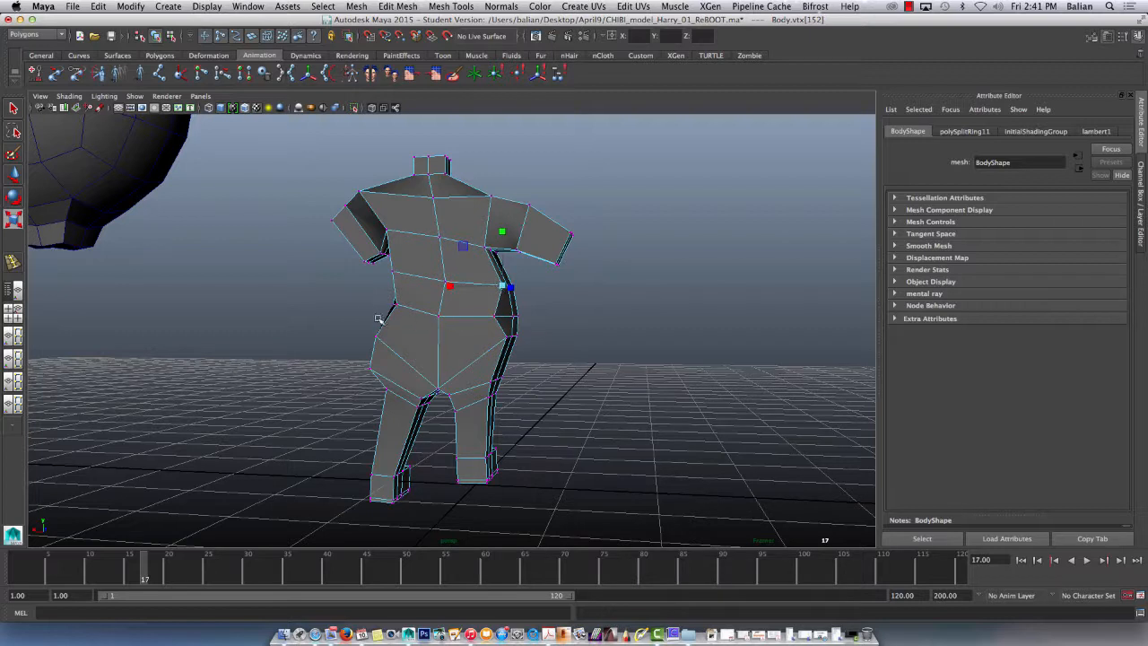
{"action": "left_click", "coordinate": [392, 272]}
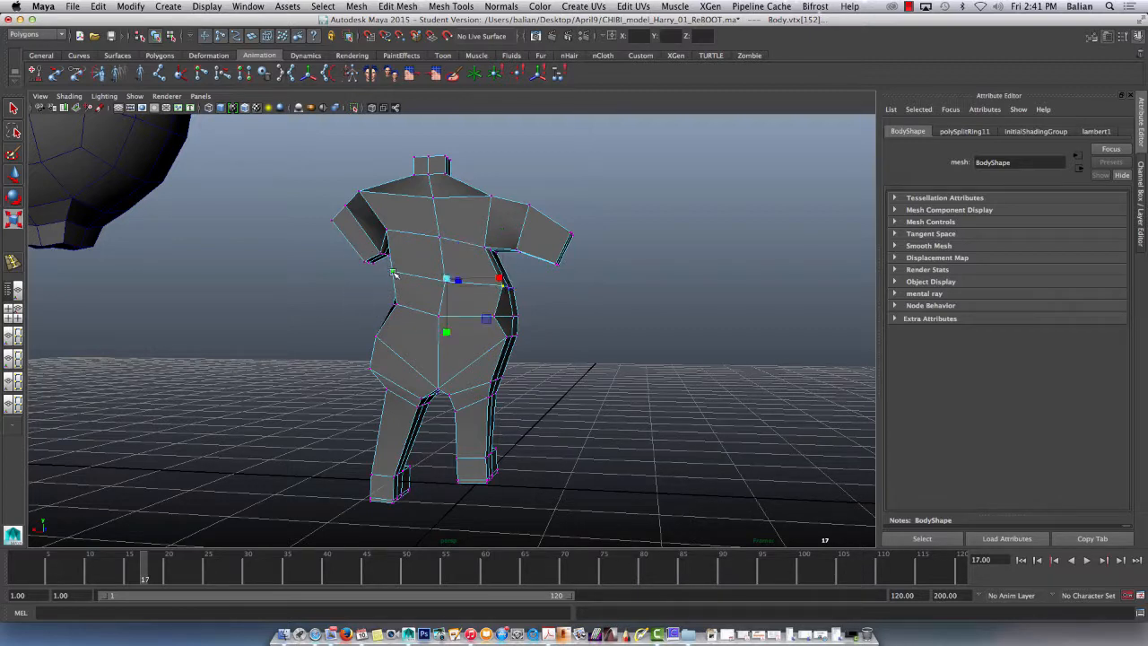
{"action": "left_click_drag", "start_coordinate": [500, 279], "coordinate": [487, 284]}
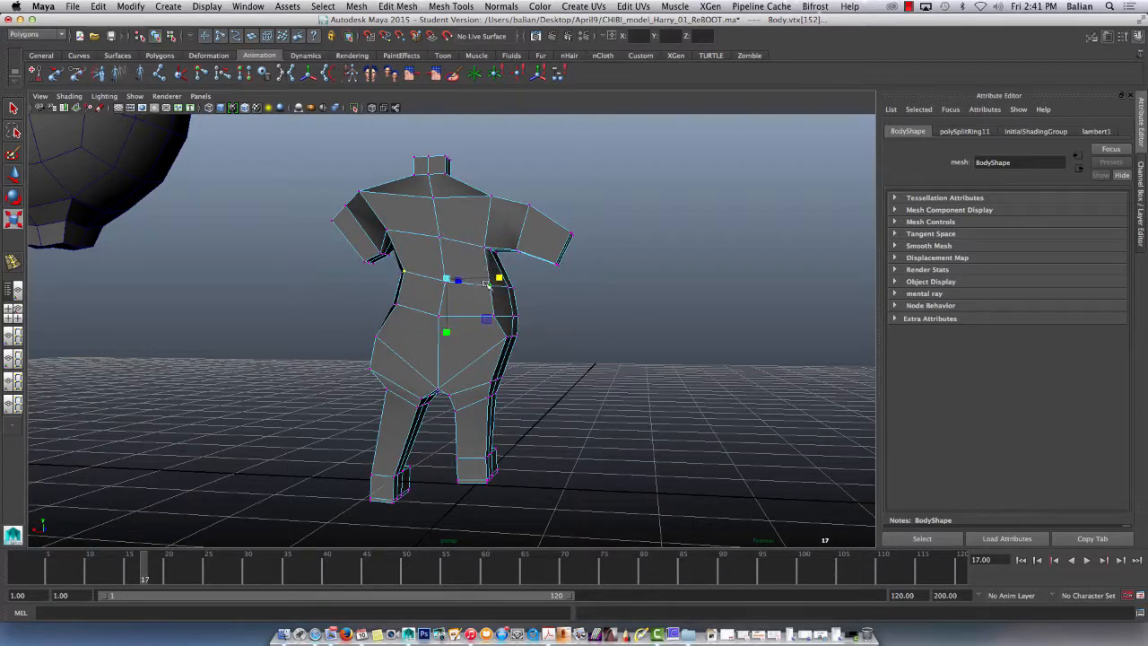
{"action": "left_click", "coordinate": [507, 336]}
{"action": "left_click", "coordinate": [375, 336], "text": "shift"}
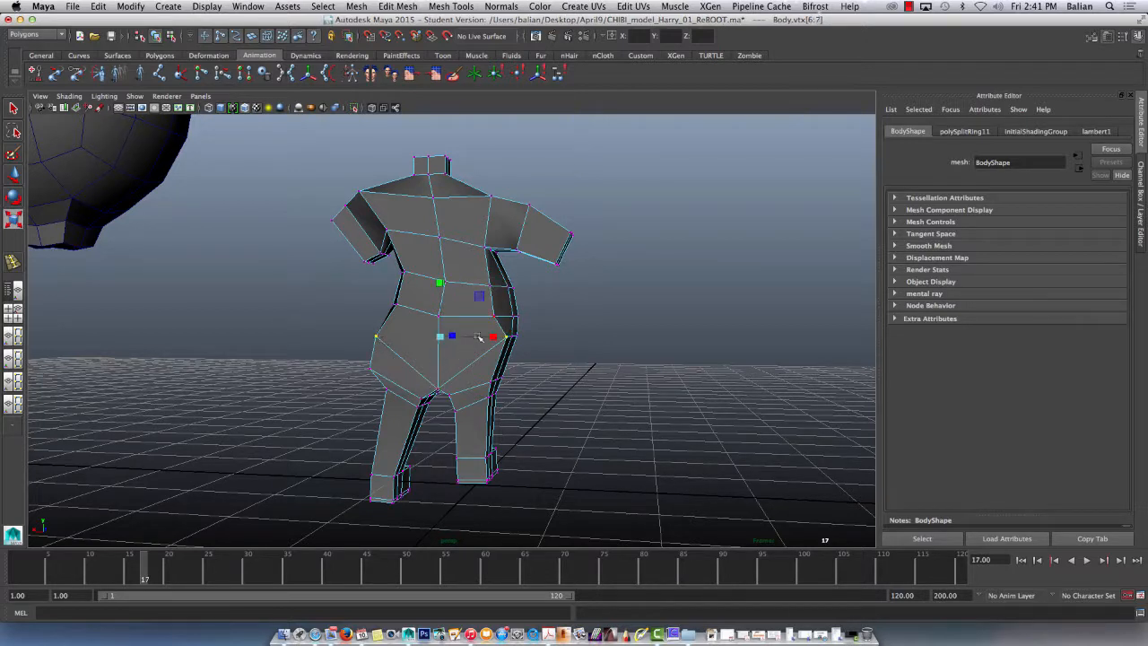
{"action": "left_click_drag", "start_coordinate": [495, 337], "coordinate": [485, 338]}
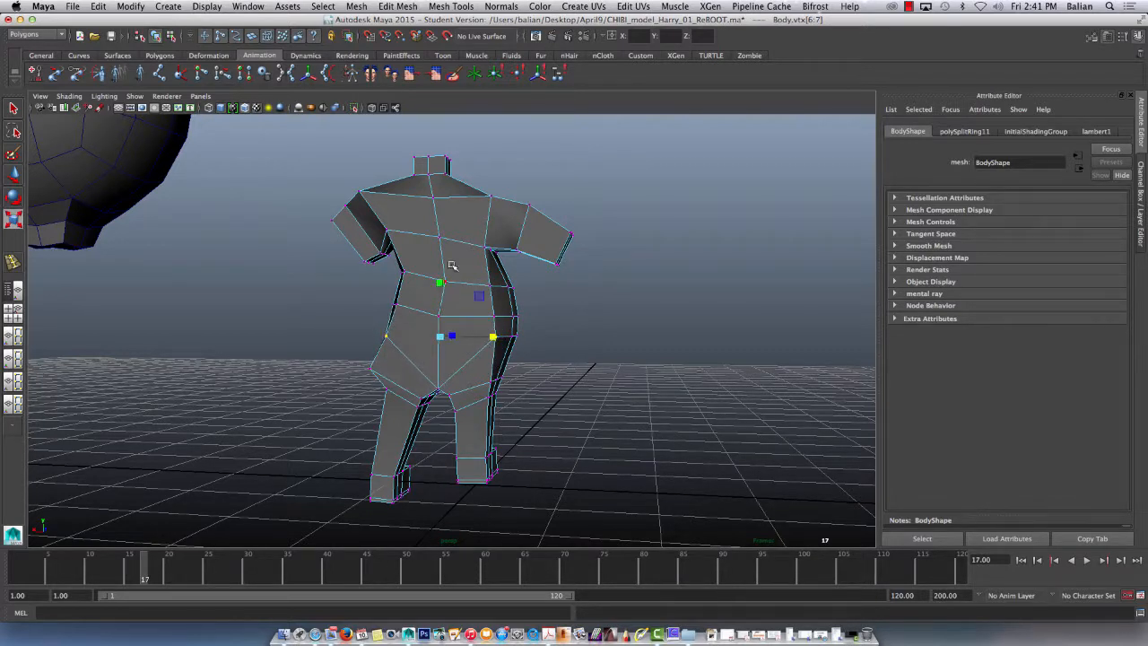
Step: Scale the front outer vertices of the upper waist row closer together to round the torso's front
{"action": "left_click_drag", "start_coordinate": [453, 265], "coordinate": [252, 278], "text": "alt"}
{"action": "left_click", "coordinate": [480, 294]}
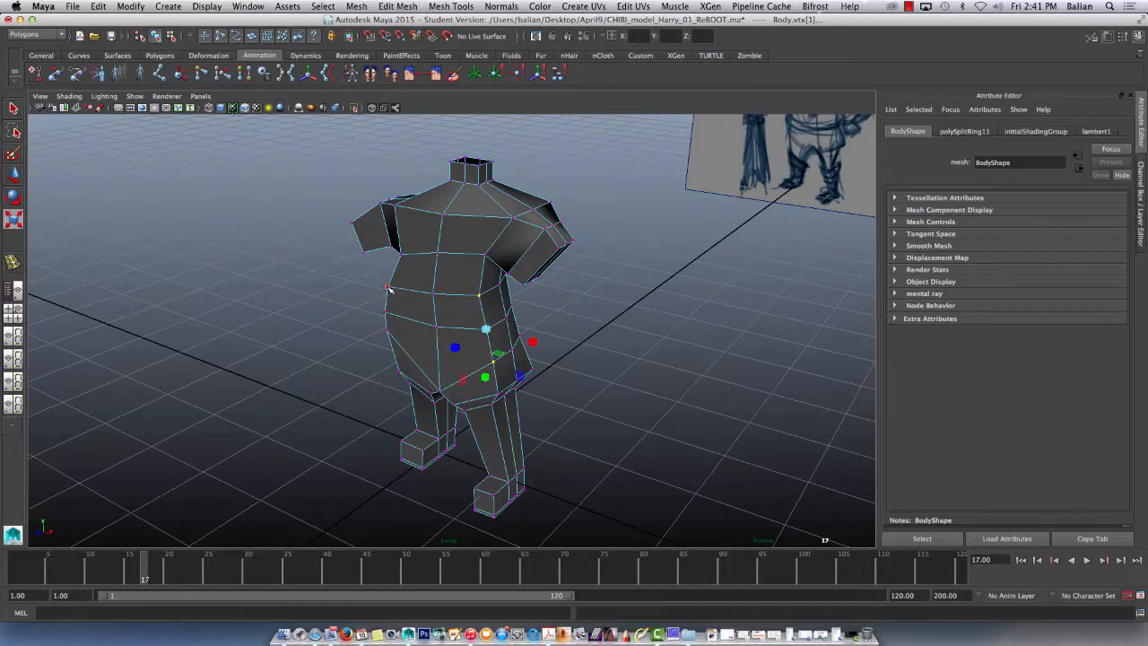
{"action": "left_click", "coordinate": [409, 321], "text": "shift"}
{"action": "left_click_drag", "start_coordinate": [395, 304], "coordinate": [406, 307]}
Step: Move the front vertices of the upper waist row slightly backward to shape the torso's side profile
{"action": "left_click_drag", "start_coordinate": [315, 293], "coordinate": [247, 280], "text": "alt"}
{"action": "left_click_drag", "start_coordinate": [401, 270], "coordinate": [431, 285]}
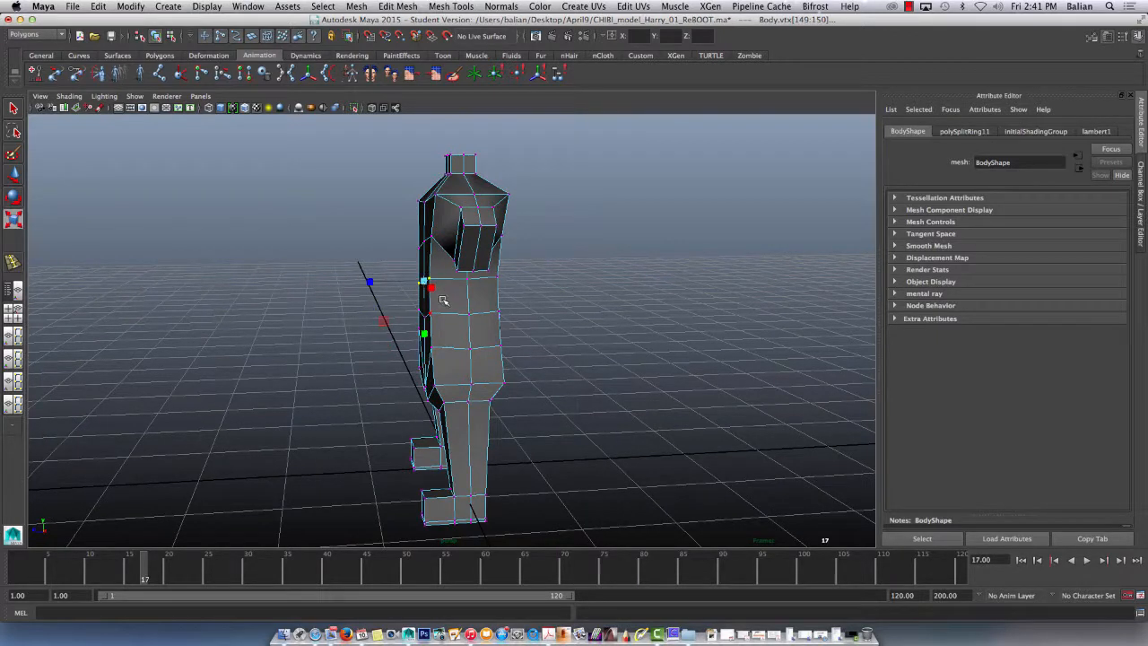
{"action": "key", "text": "w"}
{"action": "left_click_drag", "start_coordinate": [362, 284], "coordinate": [372, 284]}
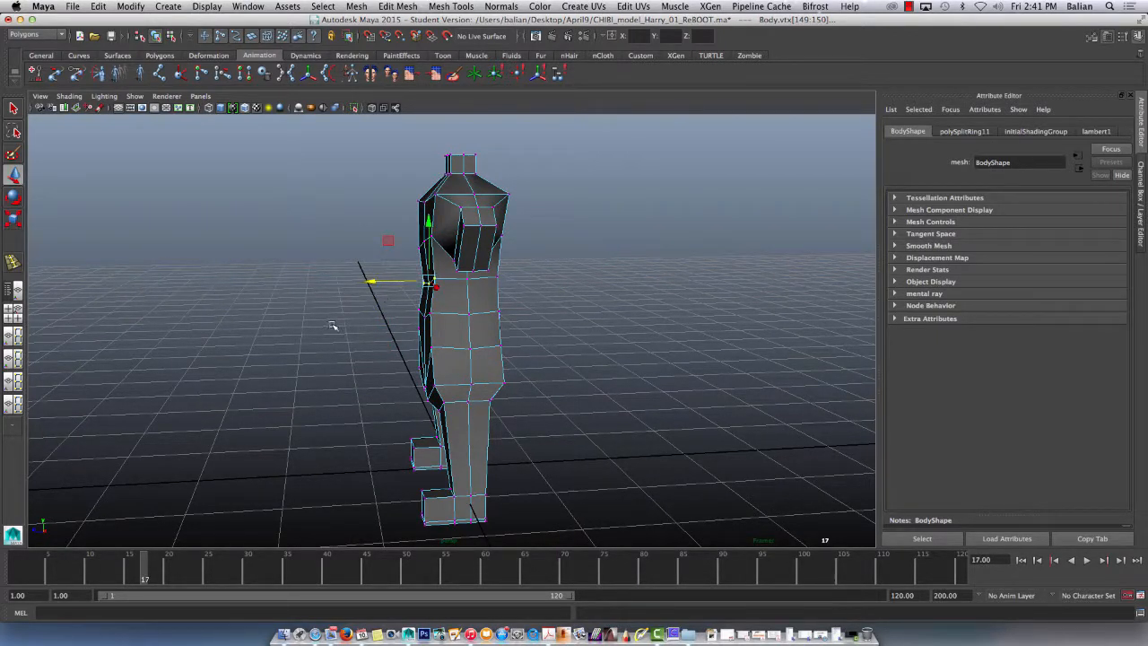
{"action": "left_click_drag", "start_coordinate": [333, 326], "coordinate": [446, 318], "text": "alt"}
{"action": "left_click", "coordinate": [543, 322]}
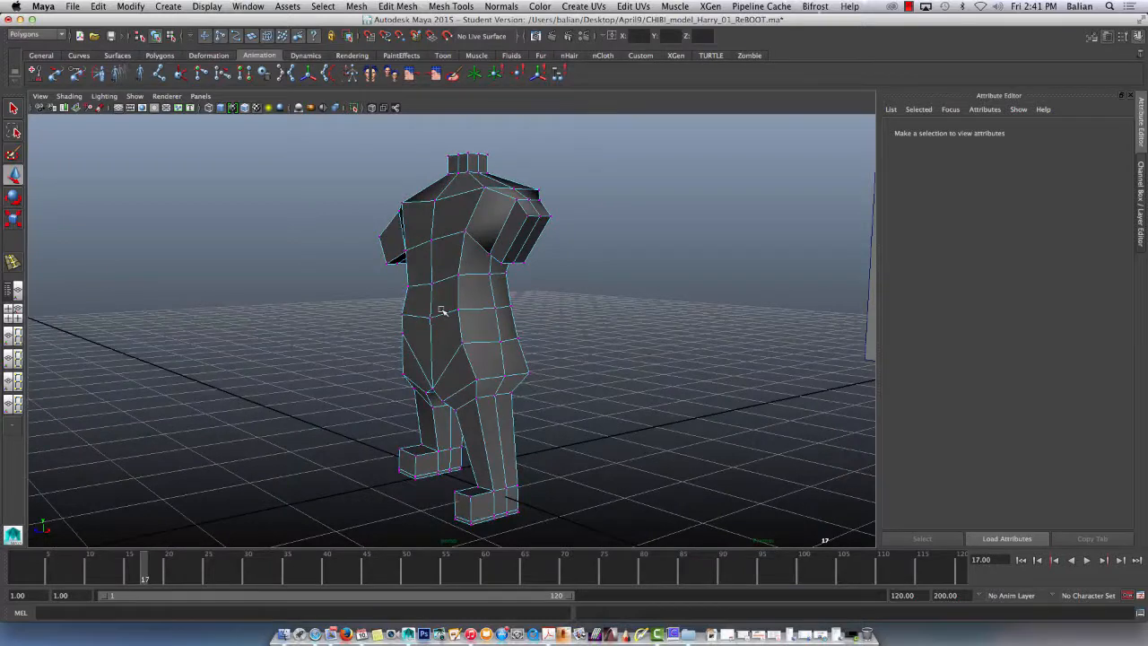
Step: Insert an edge loop around the body between the lower waist row and the hip row
{"action": "right_click_drag", "start_coordinate": [457, 282], "coordinate": [489, 271]}
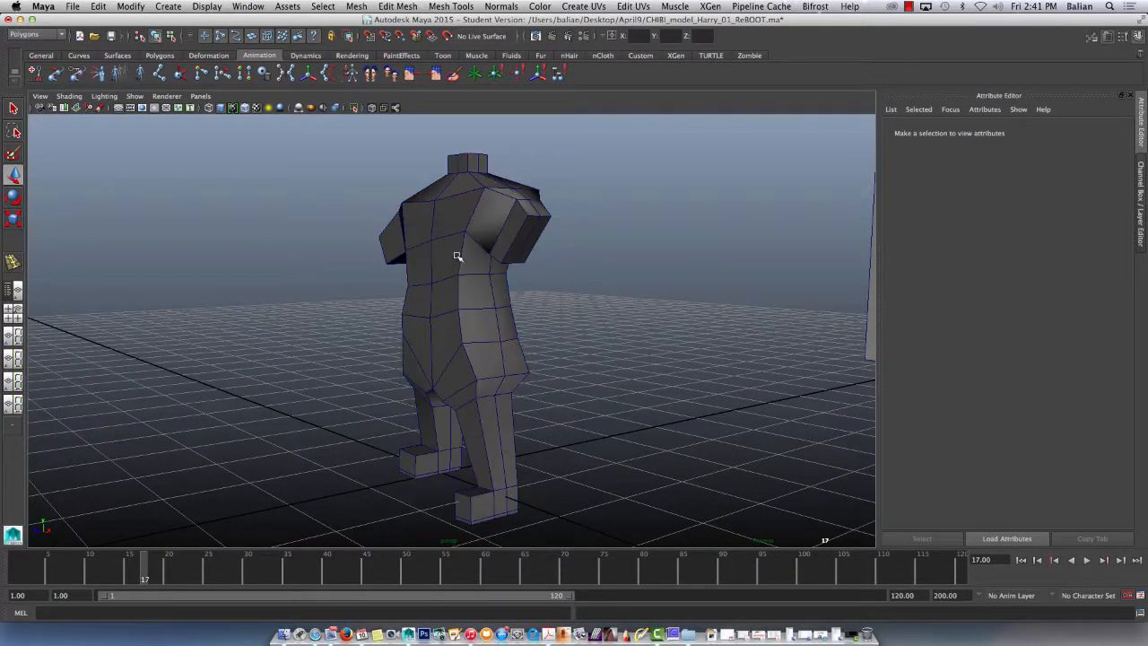
{"action": "left_click", "coordinate": [458, 262]}
{"action": "left_click", "coordinate": [443, 7]}
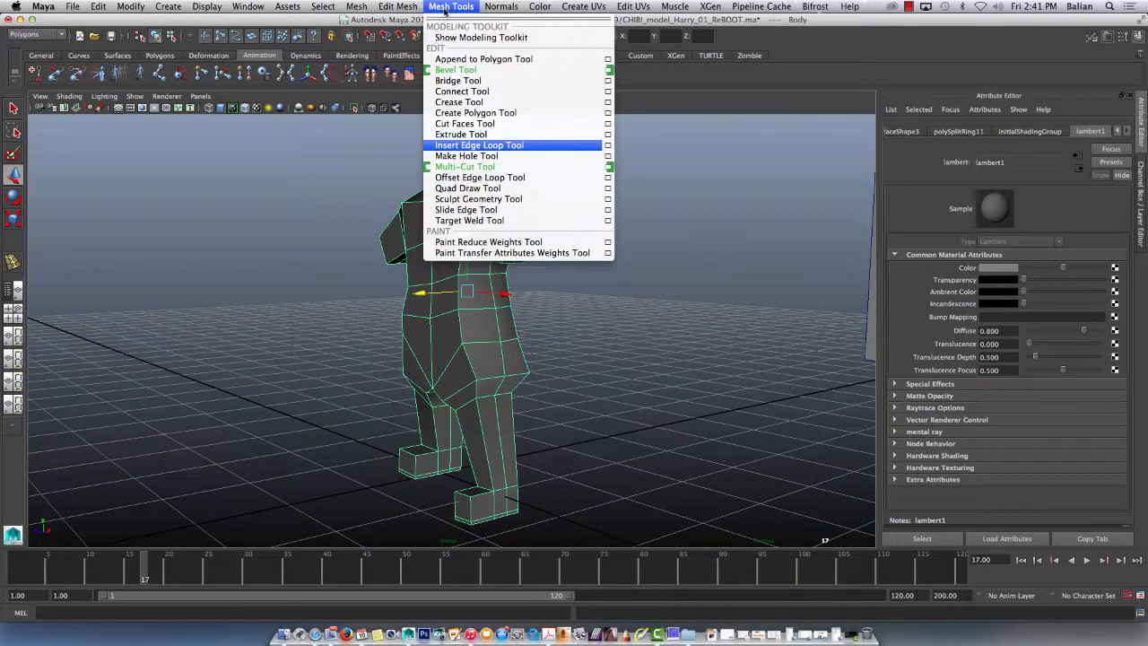
{"action": "left_click", "coordinate": [450, 145]}
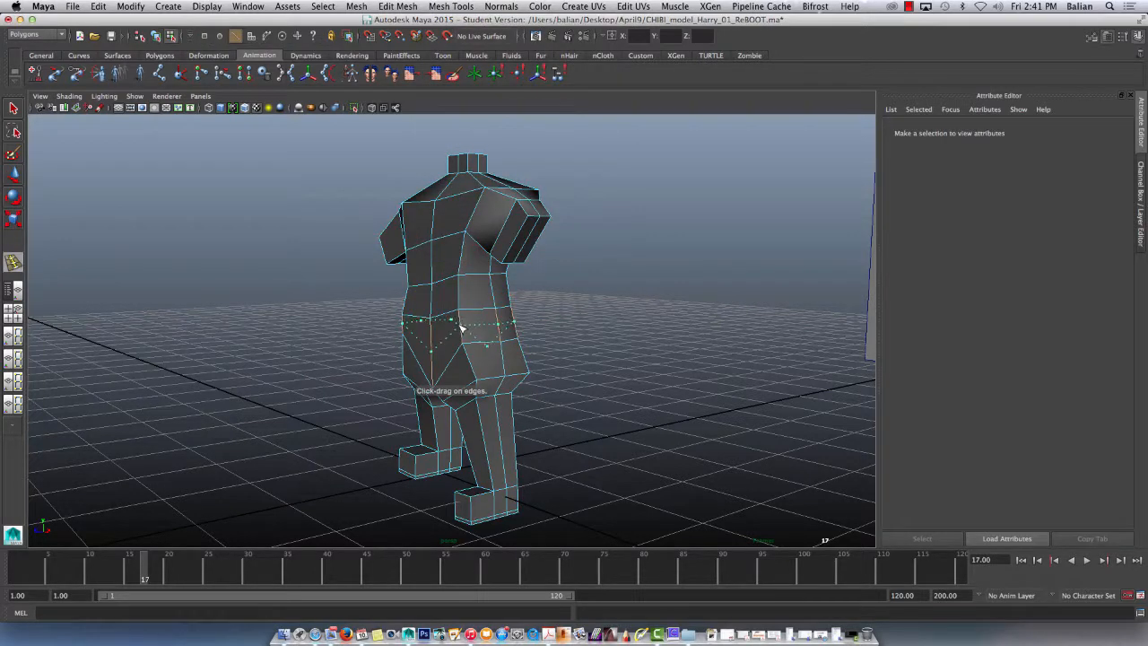
{"action": "left_click", "coordinate": [460, 333]}
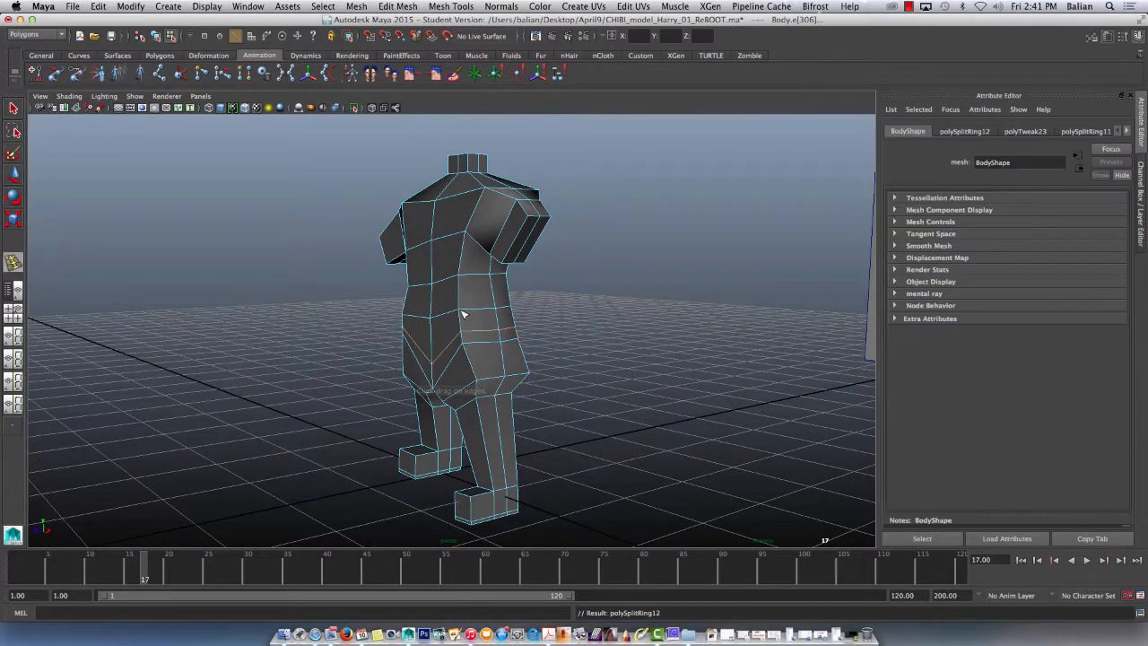
Step: Move the new edge loop's center back vertex backward along the depth axis to round out the rear
{"action": "left_click_drag", "start_coordinate": [463, 314], "coordinate": [196, 303], "text": "alt"}
{"action": "key", "text": "w"}
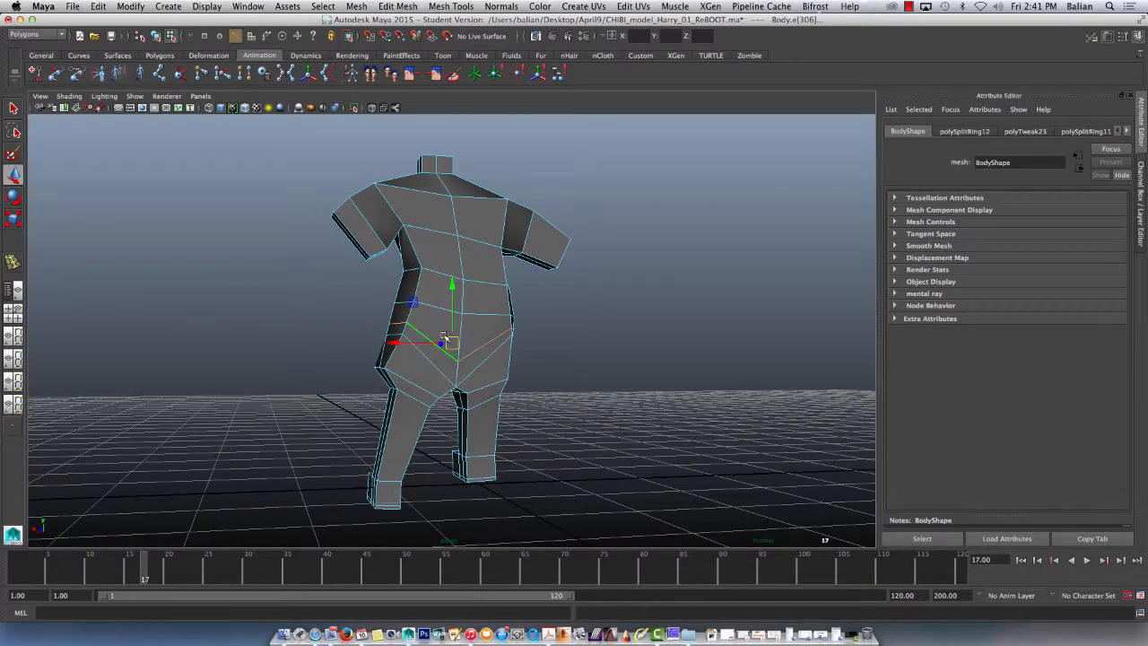
{"action": "right_click_drag", "start_coordinate": [457, 361], "coordinate": [430, 333]}
{"action": "left_click", "coordinate": [457, 360]}
{"action": "left_click_drag", "start_coordinate": [367, 349], "coordinate": [460, 348], "text": "alt"}
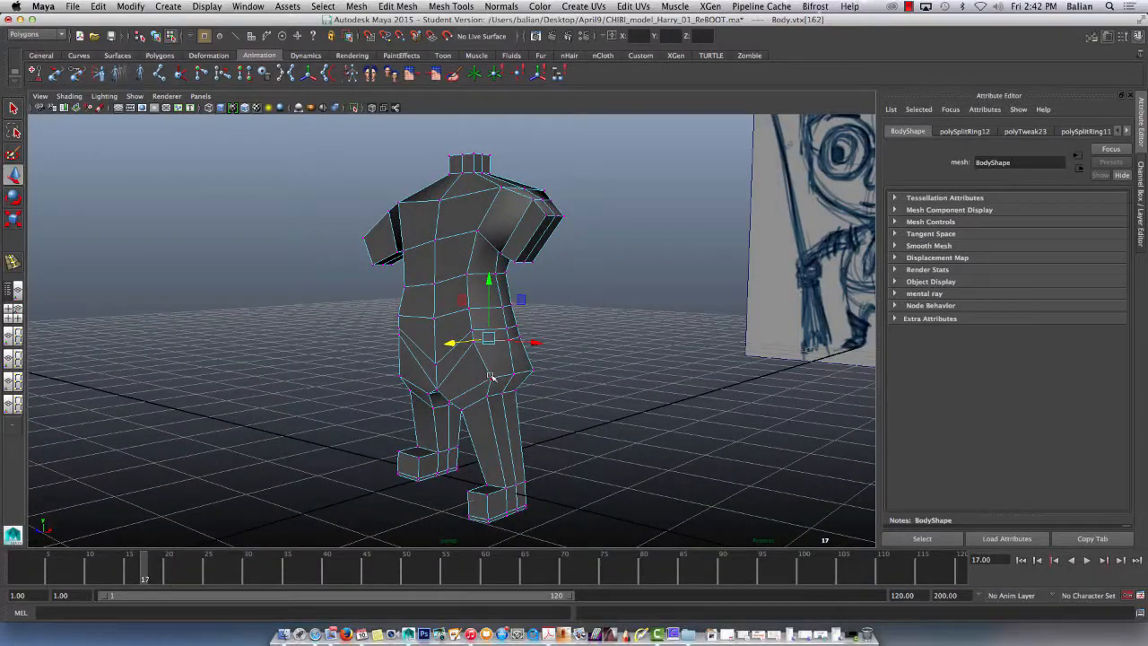
Step: Examine the front hip vertex, the torso's side profile and the underarm edges where the sleeve meets the body
{"action": "left_click", "coordinate": [491, 377]}
{"action": "mouse_move", "coordinate": [364, 375]}
{"action": "left_mouse_down", "text": "alt"}
{"action": "mouse_move", "coordinate": [448, 377]}
{"action": "mouse_move", "coordinate": [361, 377]}
{"action": "mouse_move", "coordinate": [372, 372]}
{"action": "left_mouse_up", "text": "alt"}
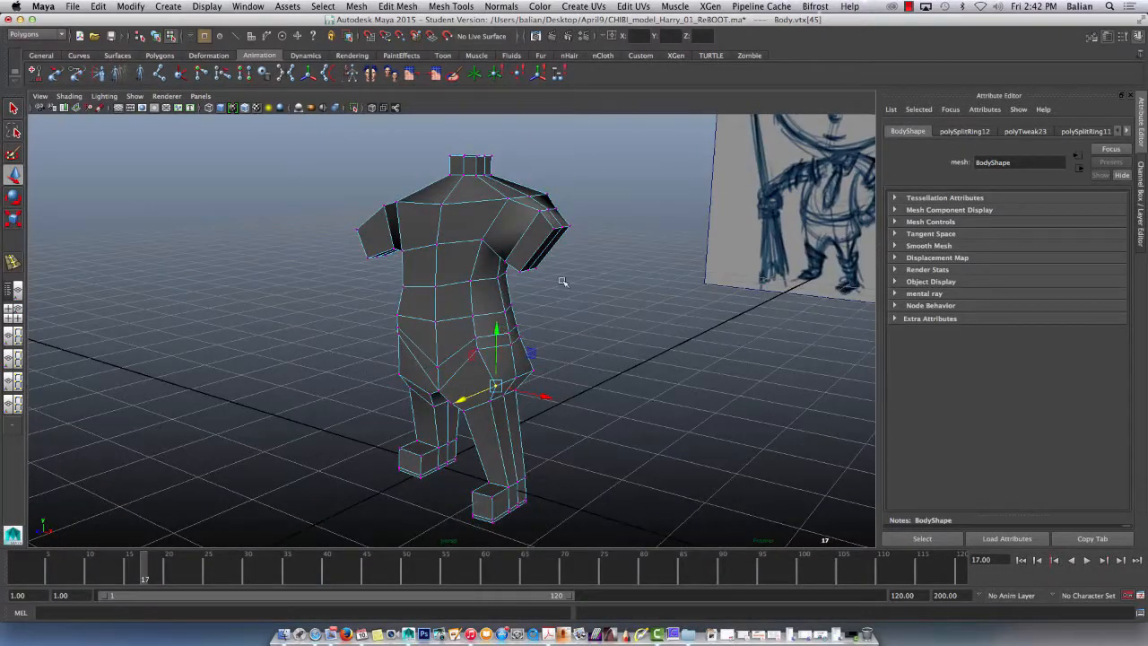
{"action": "left_click_drag", "start_coordinate": [501, 312], "coordinate": [387, 206], "text": "alt"}
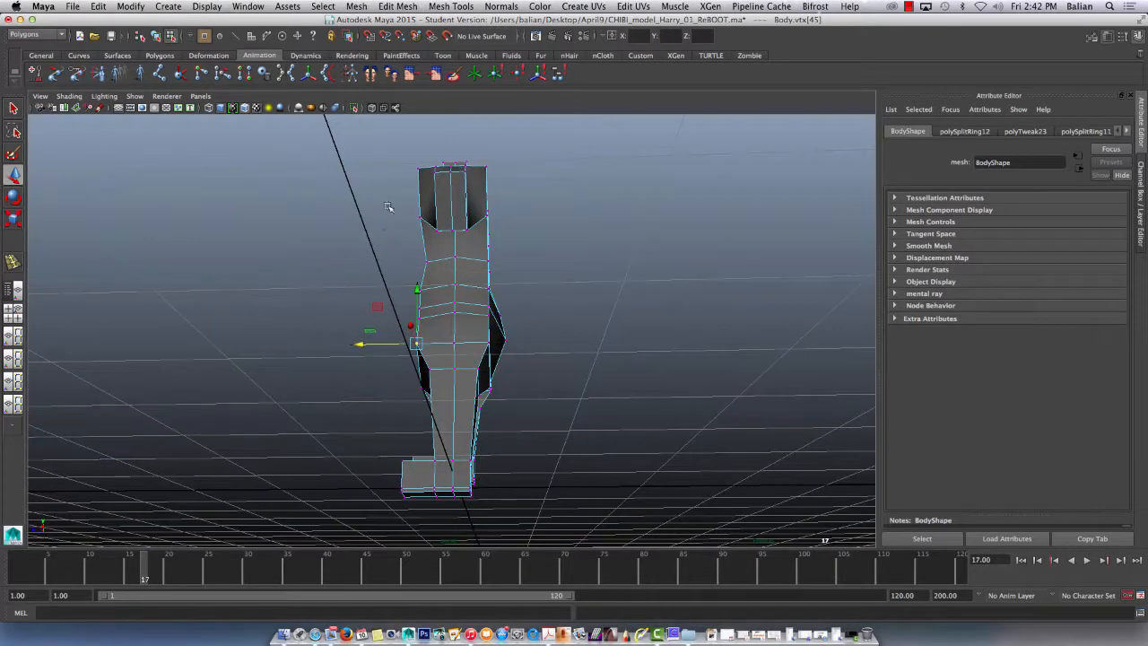
{"action": "right_click_drag", "start_coordinate": [450, 182], "coordinate": [449, 160]}
{"action": "left_click", "coordinate": [460, 170]}
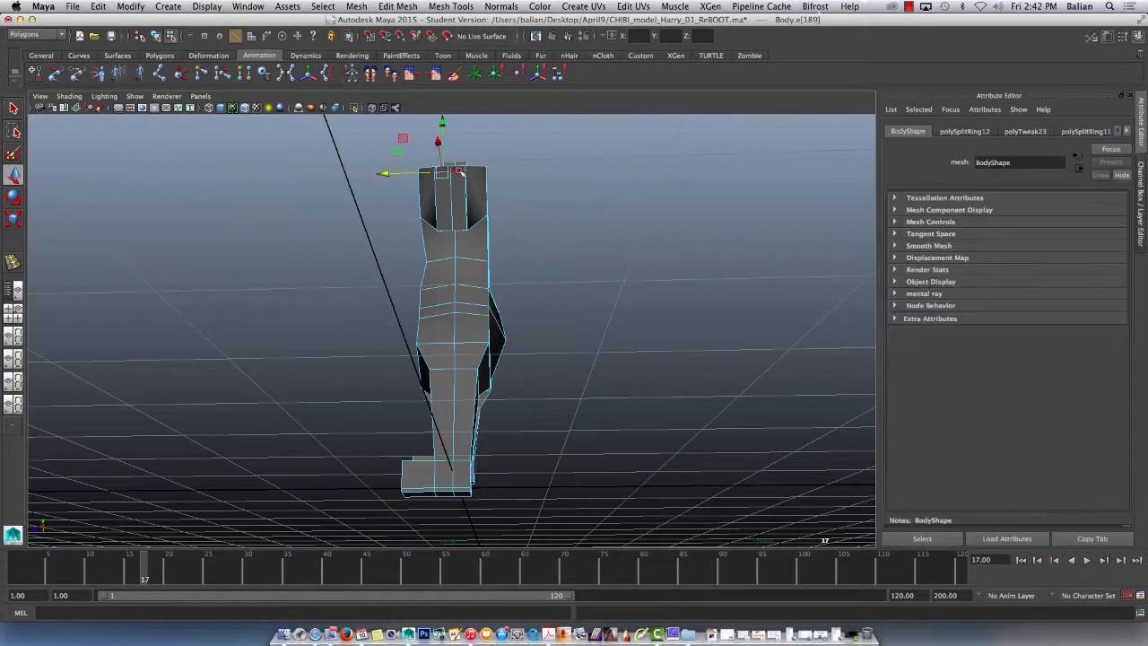
{"action": "left_click", "coordinate": [444, 228], "text": "shift"}
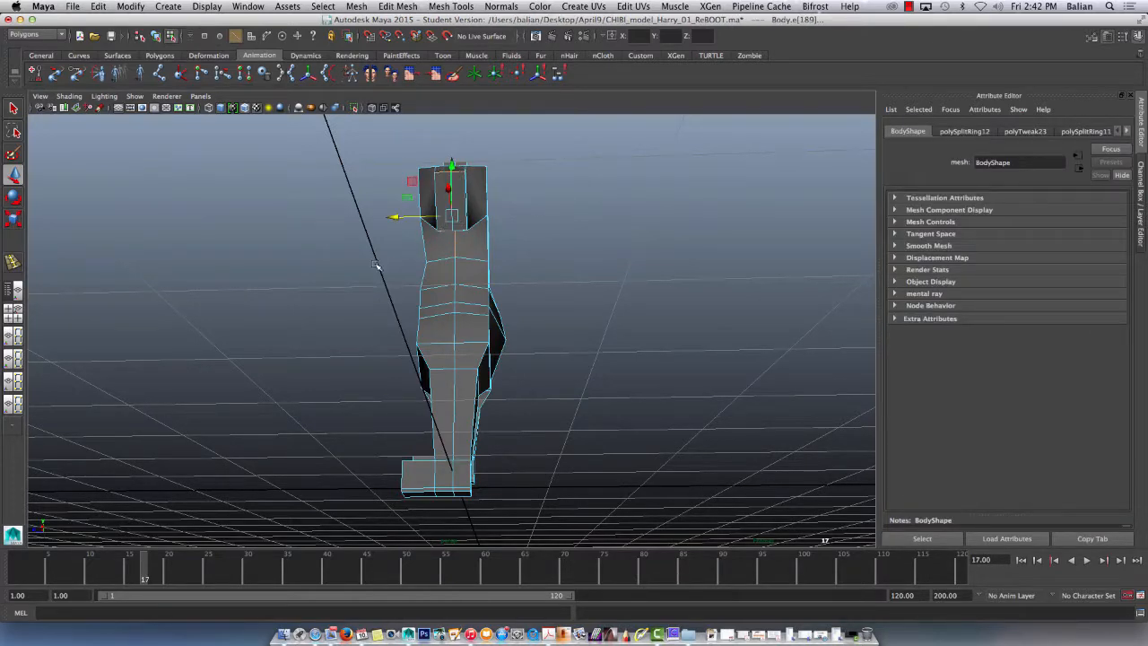
{"action": "left_click_drag", "start_coordinate": [364, 220], "coordinate": [446, 284], "text": "alt"}
{"action": "mouse_move", "coordinate": [466, 289]}
{"action": "right_mouse_down", "text": "alt"}
{"action": "mouse_move", "coordinate": [410, 266]}
{"action": "mouse_move", "coordinate": [508, 338]}
{"action": "mouse_move", "coordinate": [628, 400]}
{"action": "mouse_move", "coordinate": [636, 363]}
{"action": "right_mouse_up", "text": "alt"}
{"action": "left_click_drag", "start_coordinate": [449, 316], "coordinate": [406, 280], "text": "alt"}
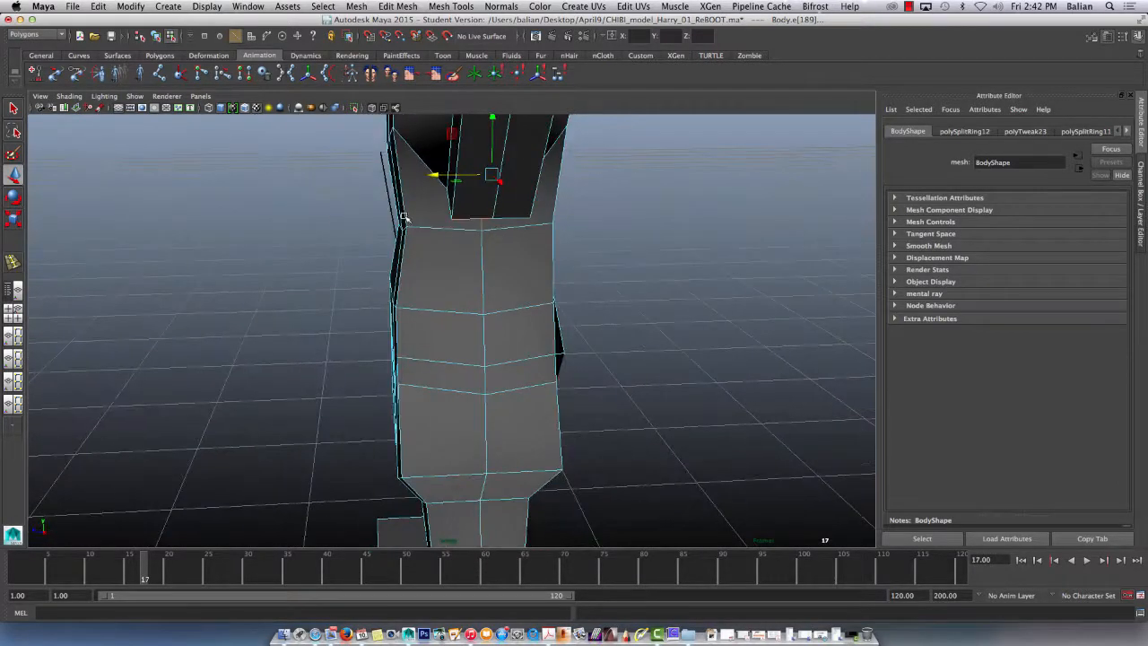
{"action": "left_click_drag", "start_coordinate": [403, 218], "coordinate": [305, 314], "text": "alt"}
{"action": "left_click", "coordinate": [424, 232]}
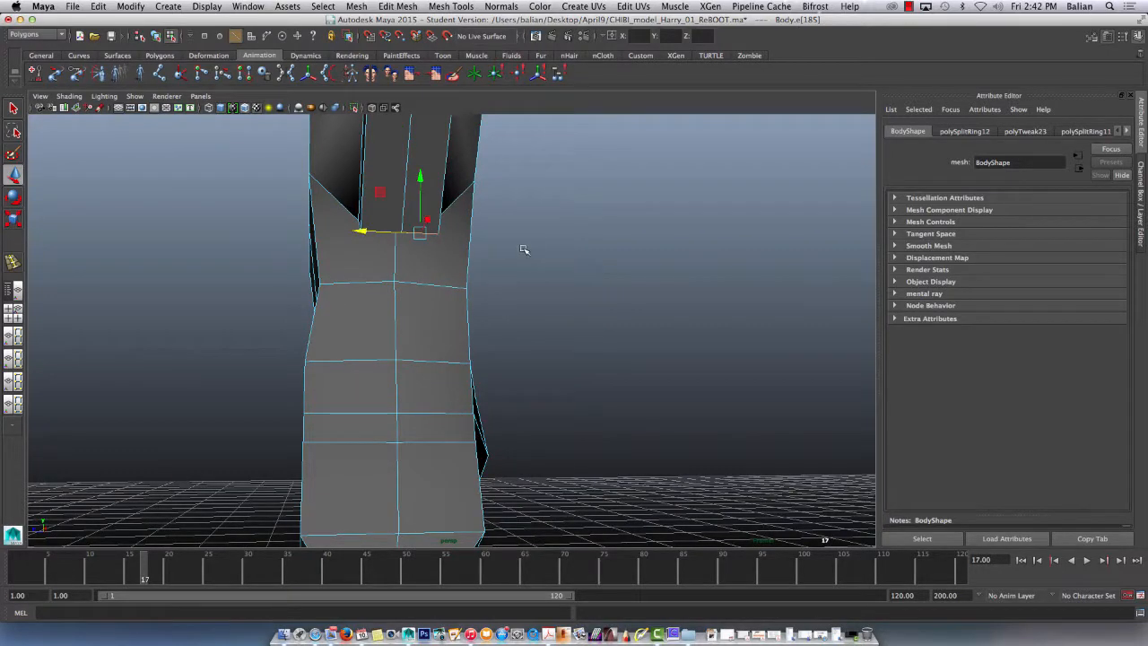
{"action": "left_click", "coordinate": [394, 241]}
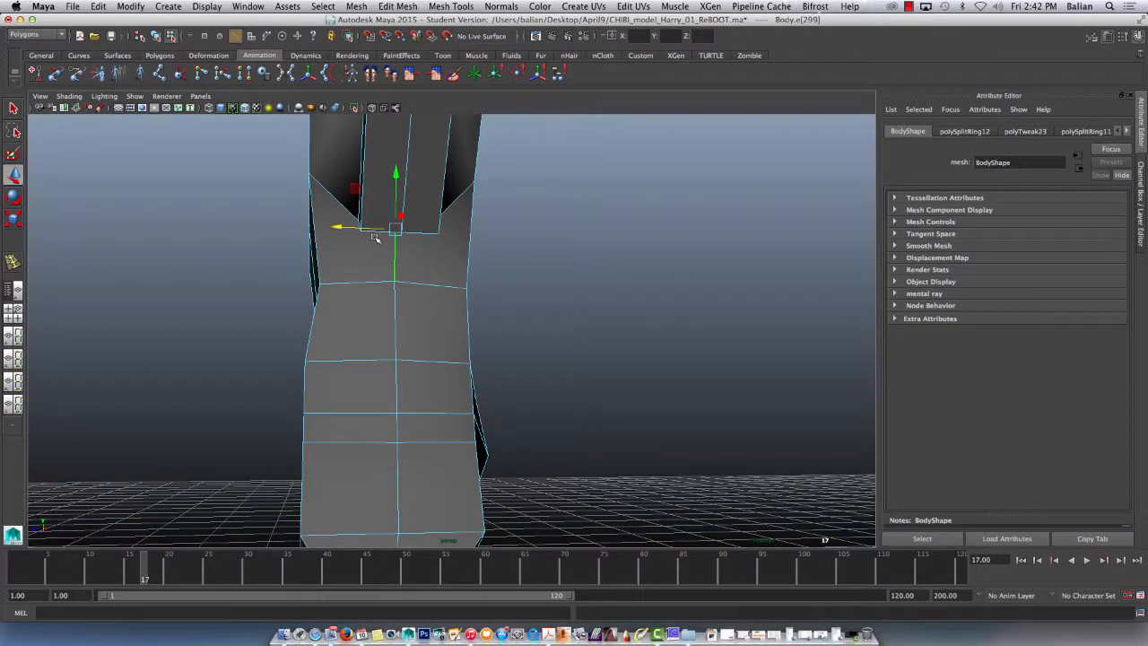
{"action": "left_click", "coordinate": [371, 241]}
Step: Select the two end faces of one sleeve and scale them in height and depth to reshape the sleeve opening
{"action": "left_click_drag", "start_coordinate": [371, 240], "coordinate": [347, 276], "text": "alt"}
{"action": "right_click_drag", "start_coordinate": [459, 284], "coordinate": [457, 316]}
{"action": "left_click", "coordinate": [463, 283]}
{"action": "left_click", "coordinate": [491, 287], "text": "shift"}
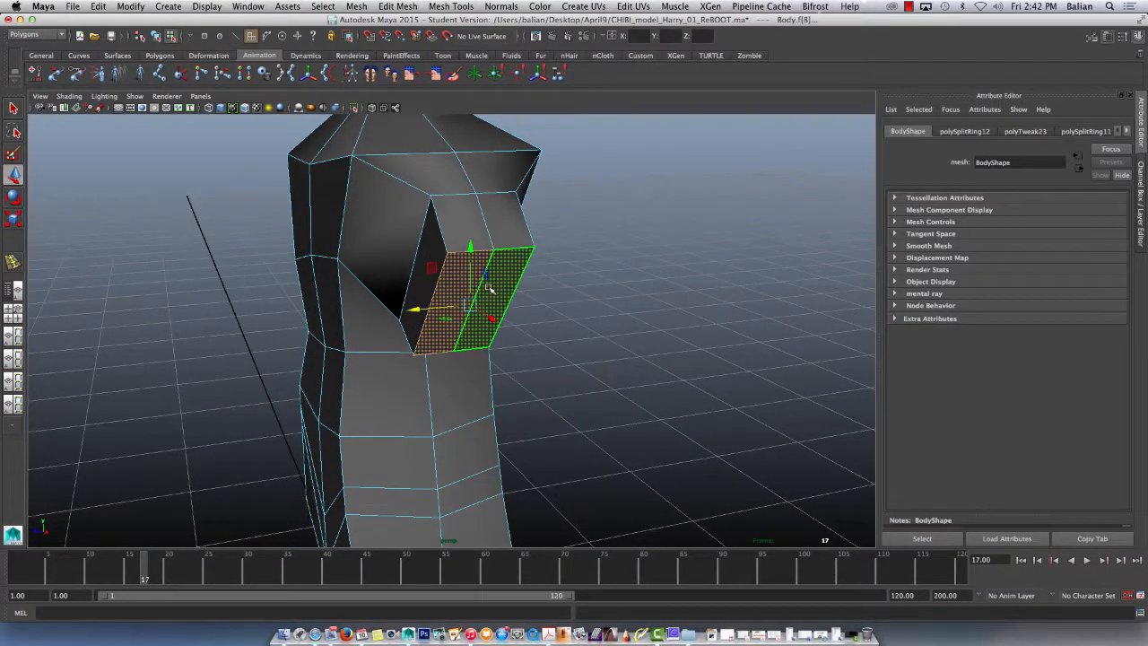
{"action": "key", "text": "r"}
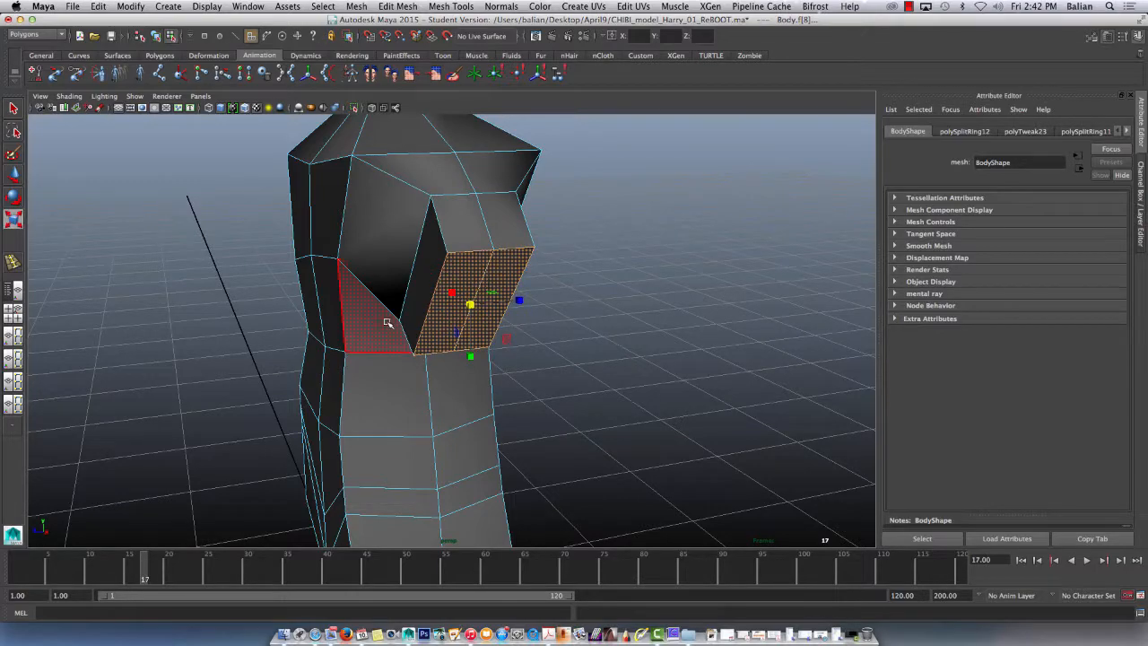
{"action": "left_click_drag", "start_coordinate": [372, 312], "coordinate": [359, 279], "text": "alt"}
{"action": "left_click_drag", "start_coordinate": [410, 226], "coordinate": [412, 208]}
{"action": "left_click_drag", "start_coordinate": [323, 254], "coordinate": [430, 265], "text": "alt"}
{"action": "left_click_drag", "start_coordinate": [658, 273], "coordinate": [645, 288]}
{"action": "left_click_drag", "start_coordinate": [554, 259], "coordinate": [464, 248], "text": "alt"}
{"action": "left_click_drag", "start_coordinate": [425, 201], "coordinate": [429, 202]}
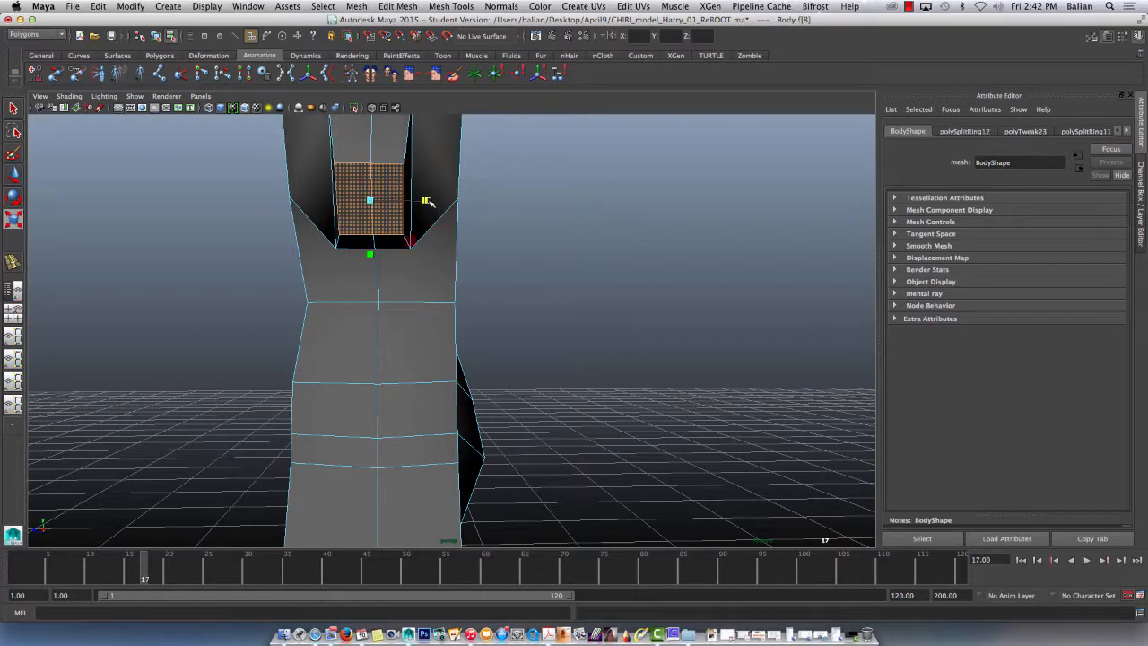
{"action": "left_click_drag", "start_coordinate": [237, 298], "coordinate": [429, 350], "text": "alt"}
{"action": "left_click", "coordinate": [810, 399]}
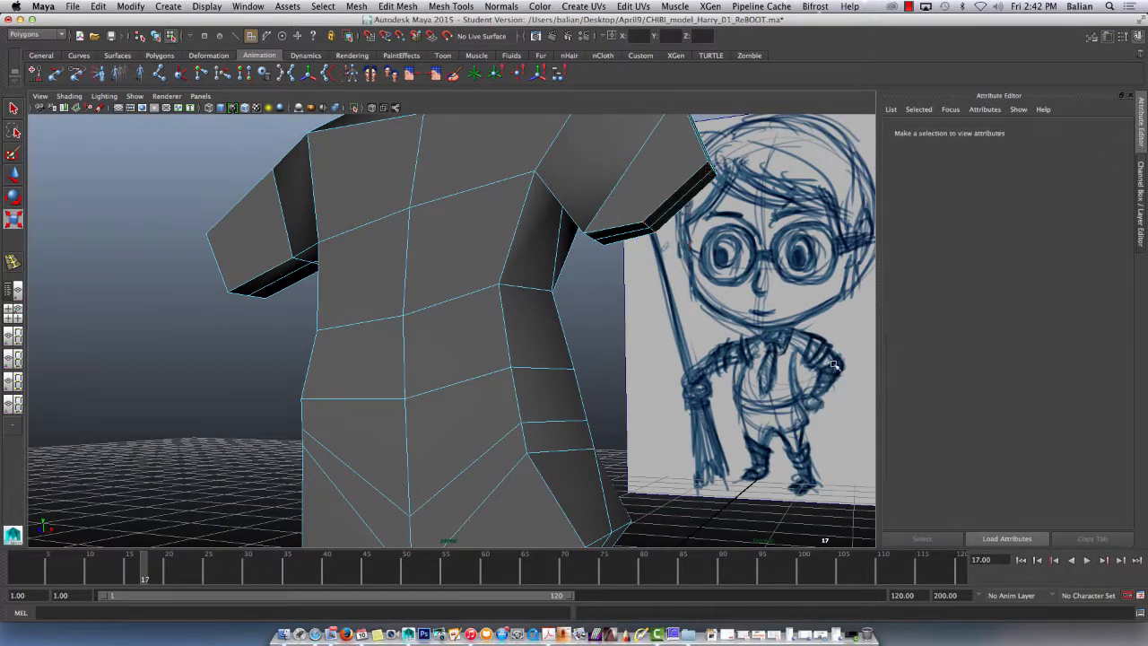
{"action": "left_click", "coordinate": [558, 436]}
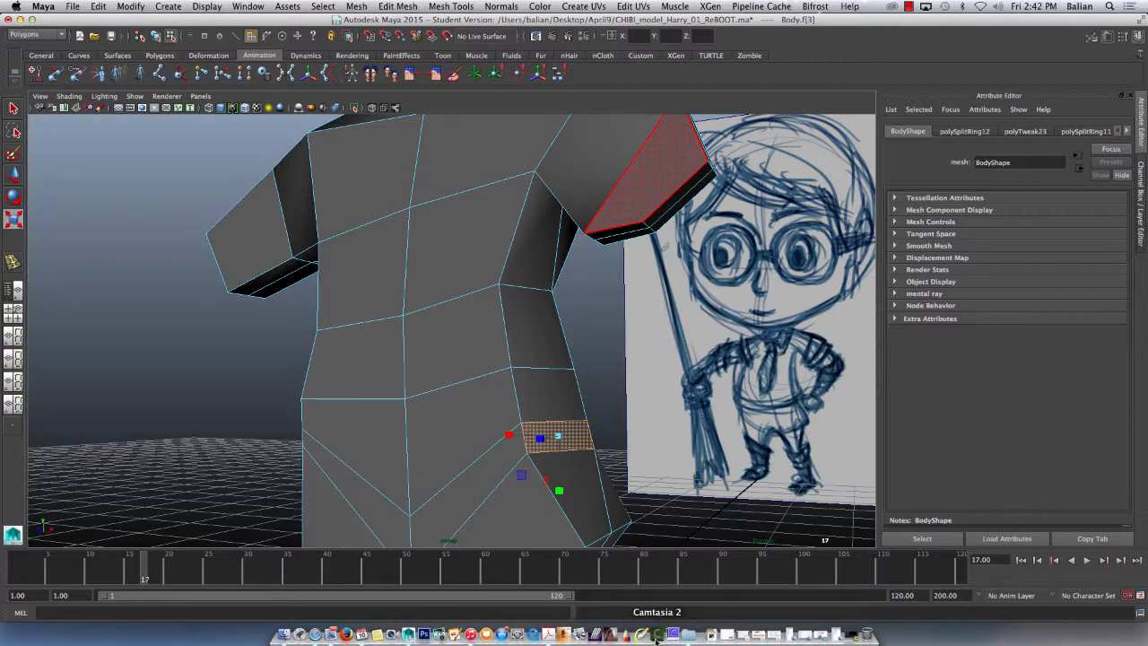
{"action": "left_click", "coordinate": [661, 635]}
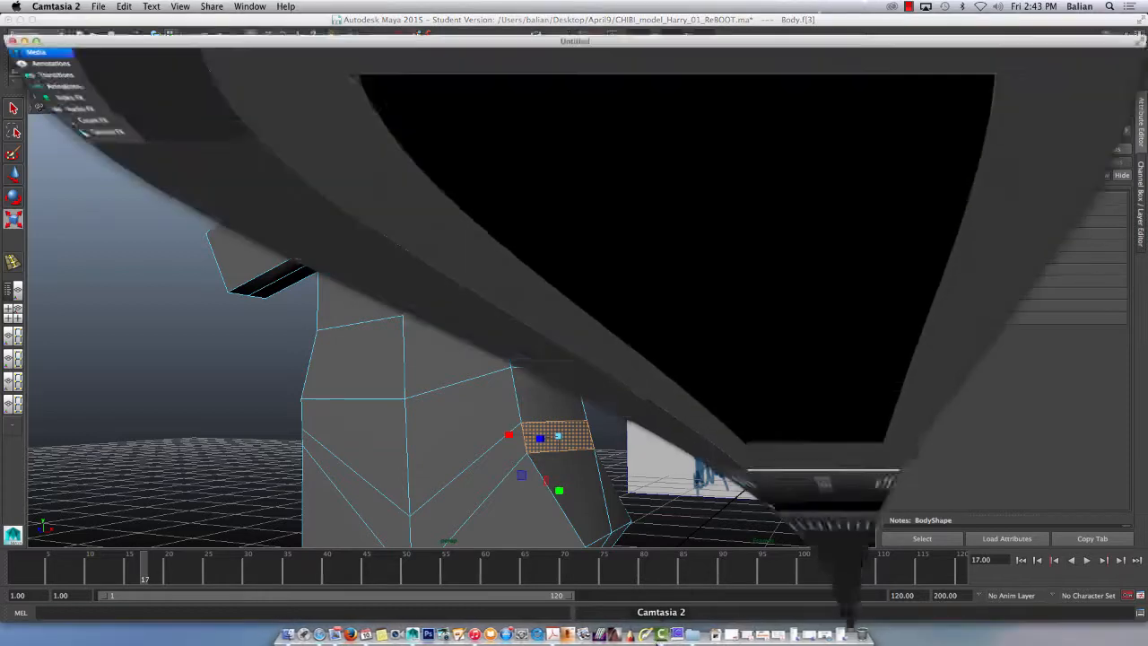
{"action": "left_click", "coordinate": [909, 7]}
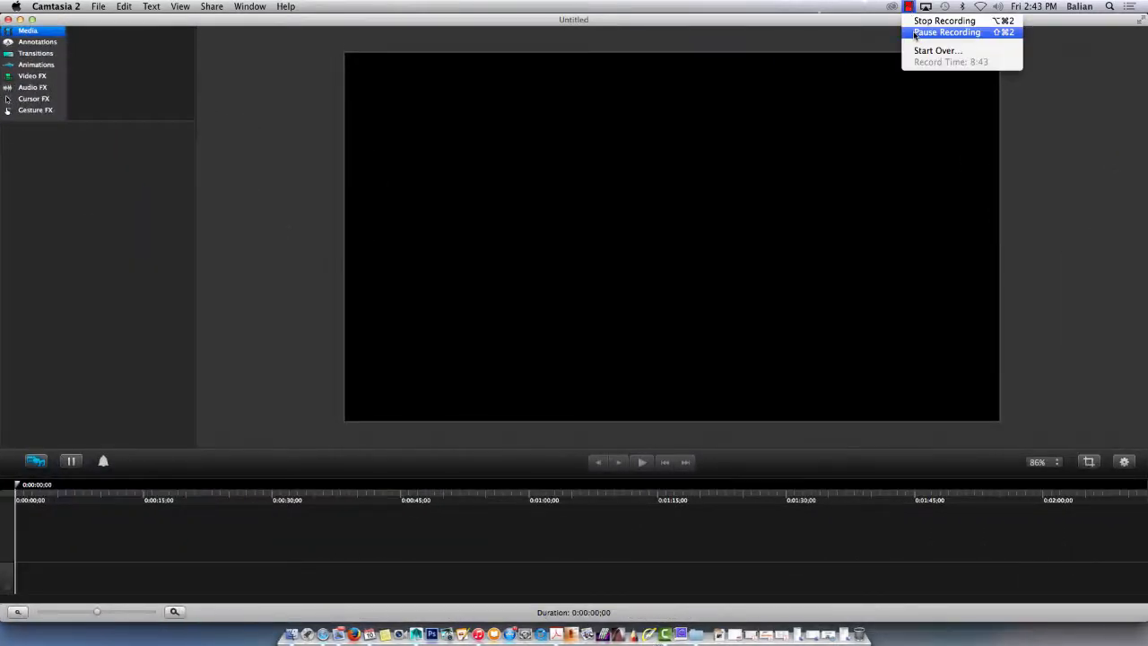
{"action": "left_click", "coordinate": [915, 32]}
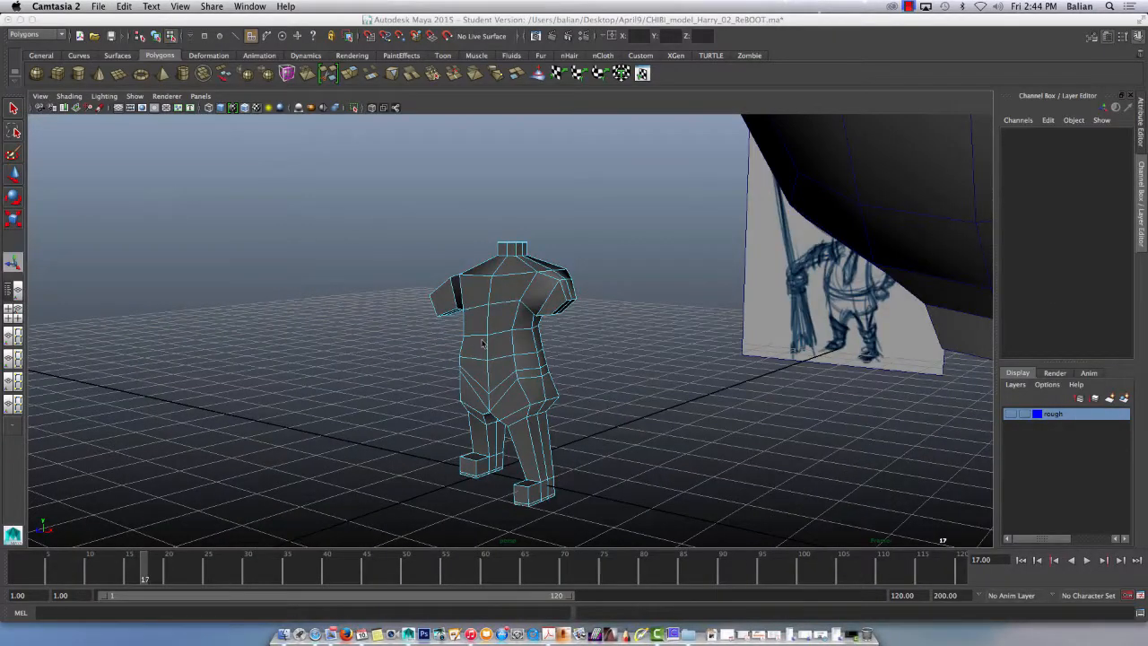
Step: Look over the reshaped body and examine the arms and clothing in the reference sketch, selecting its image plane as an object
{"action": "scroll", "coordinate": [498, 320], "scroll_direction": "up", "scroll_amount": 6}
{"action": "left_click_drag", "start_coordinate": [498, 319], "coordinate": [468, 314], "text": "alt"}
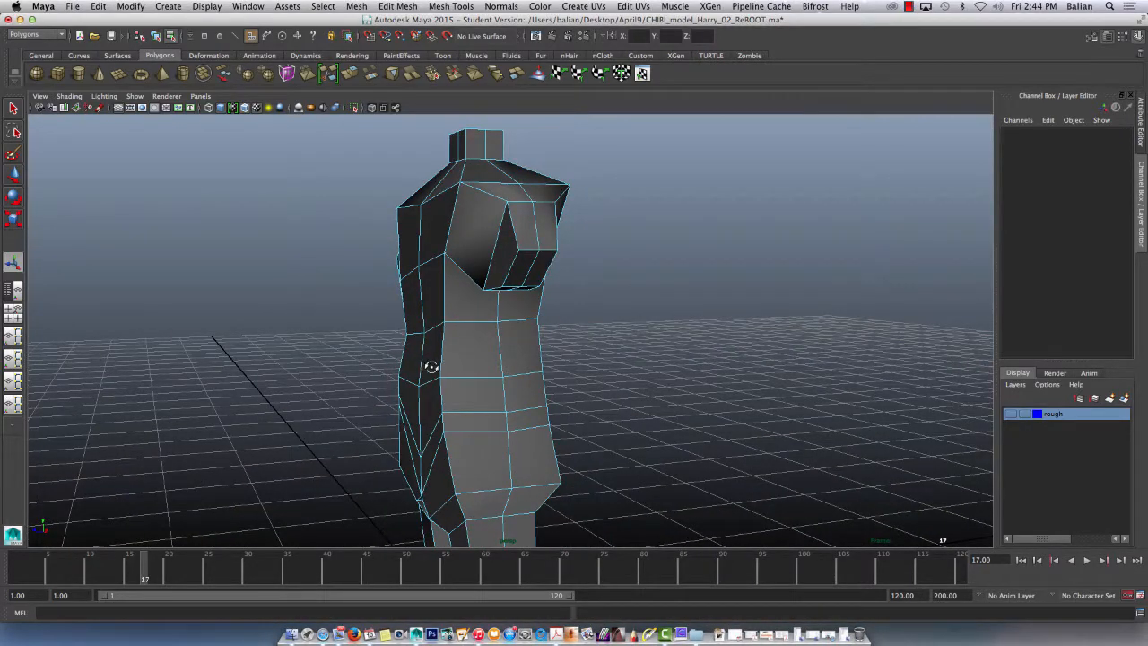
{"action": "left_click_drag", "start_coordinate": [432, 367], "coordinate": [491, 378], "text": "alt"}
{"action": "right_click_drag", "start_coordinate": [525, 341], "coordinate": [364, 184], "text": "alt"}
{"action": "left_click", "coordinate": [762, 190]}
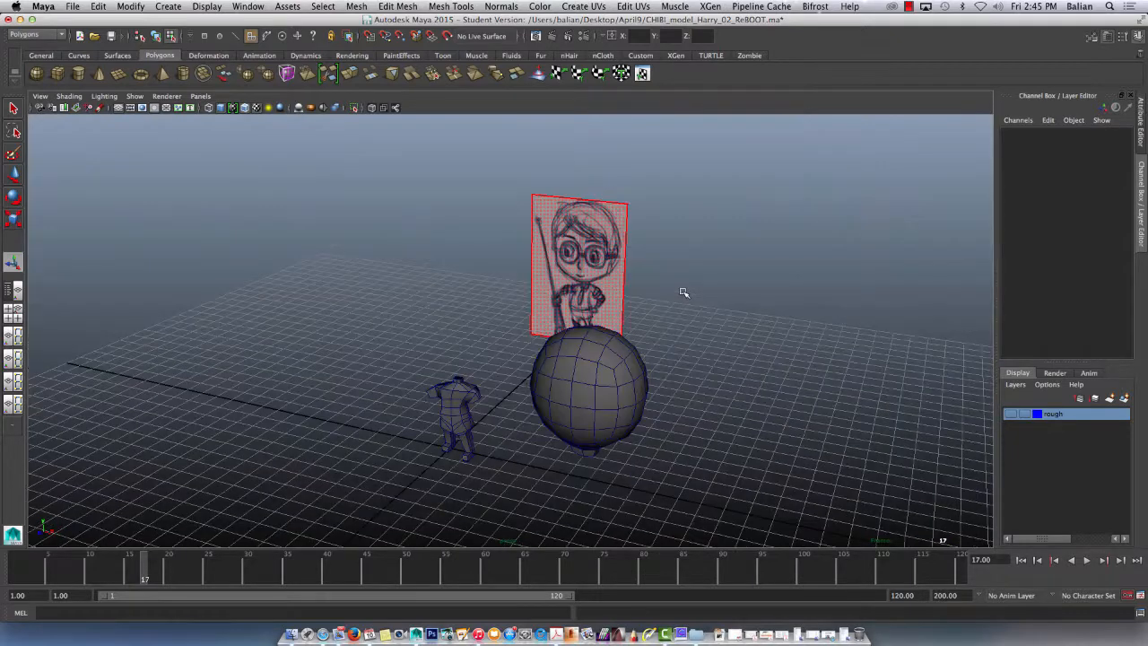
{"action": "left_click_drag", "start_coordinate": [583, 287], "coordinate": [551, 284], "text": "alt"}
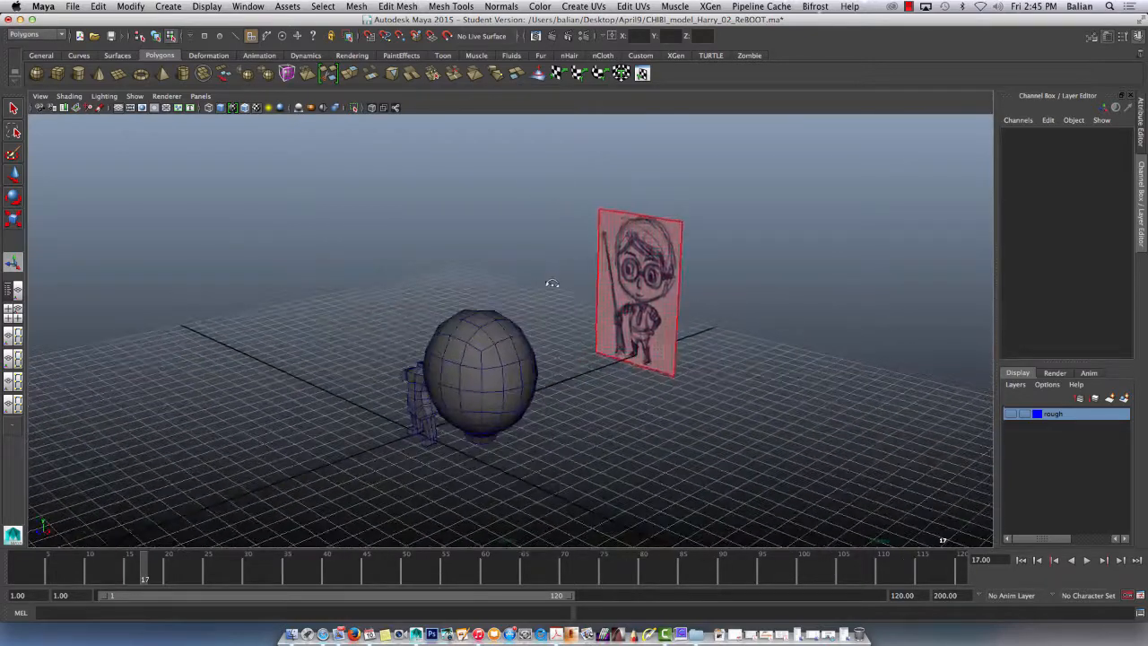
{"action": "left_click_drag", "start_coordinate": [658, 318], "coordinate": [667, 329], "text": "alt"}
{"action": "right_click_drag", "start_coordinate": [667, 329], "coordinate": [826, 499], "text": "alt"}
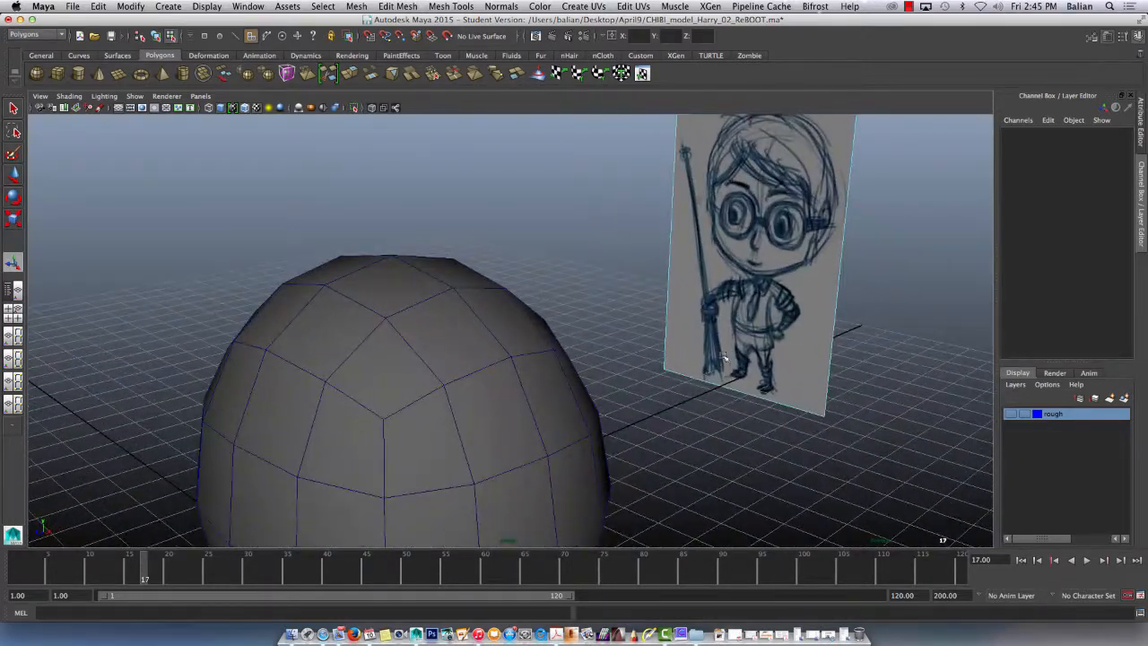
{"action": "right_click_drag", "start_coordinate": [739, 357], "coordinate": [766, 376], "text": "alt"}
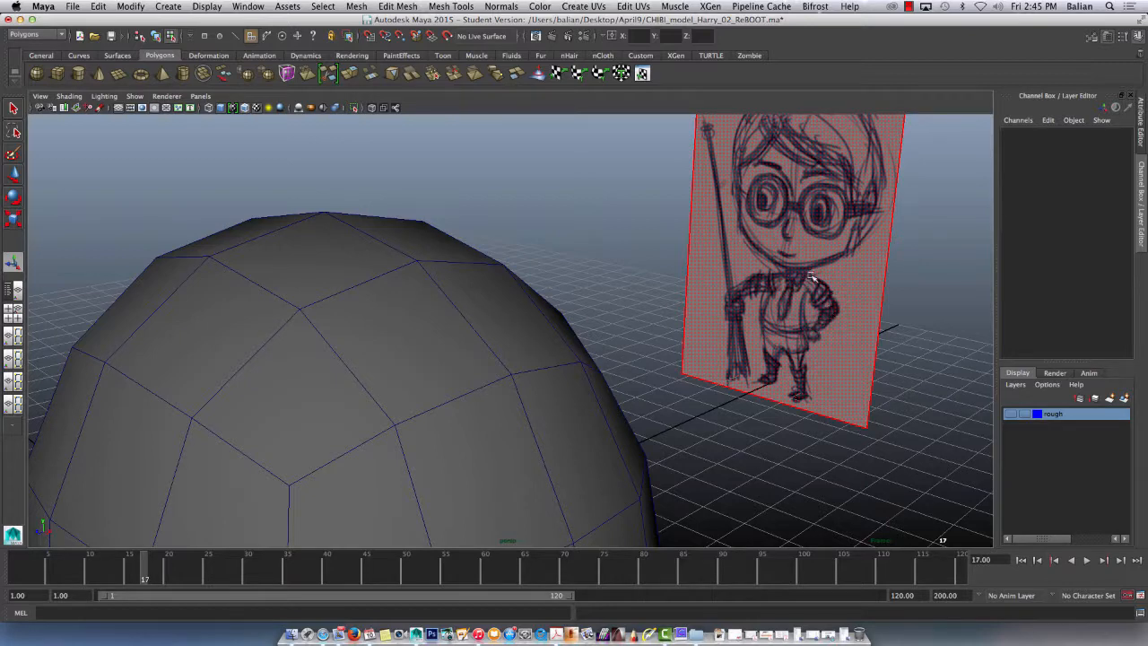
{"action": "left_click", "coordinate": [793, 310]}
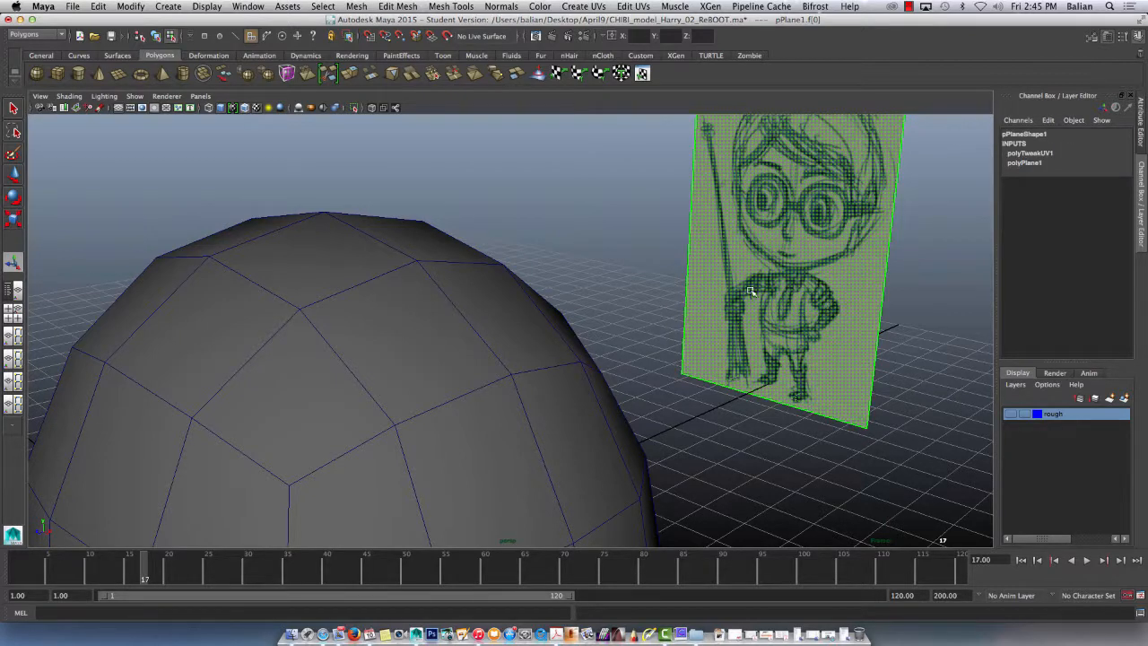
{"action": "left_click", "coordinate": [656, 253]}
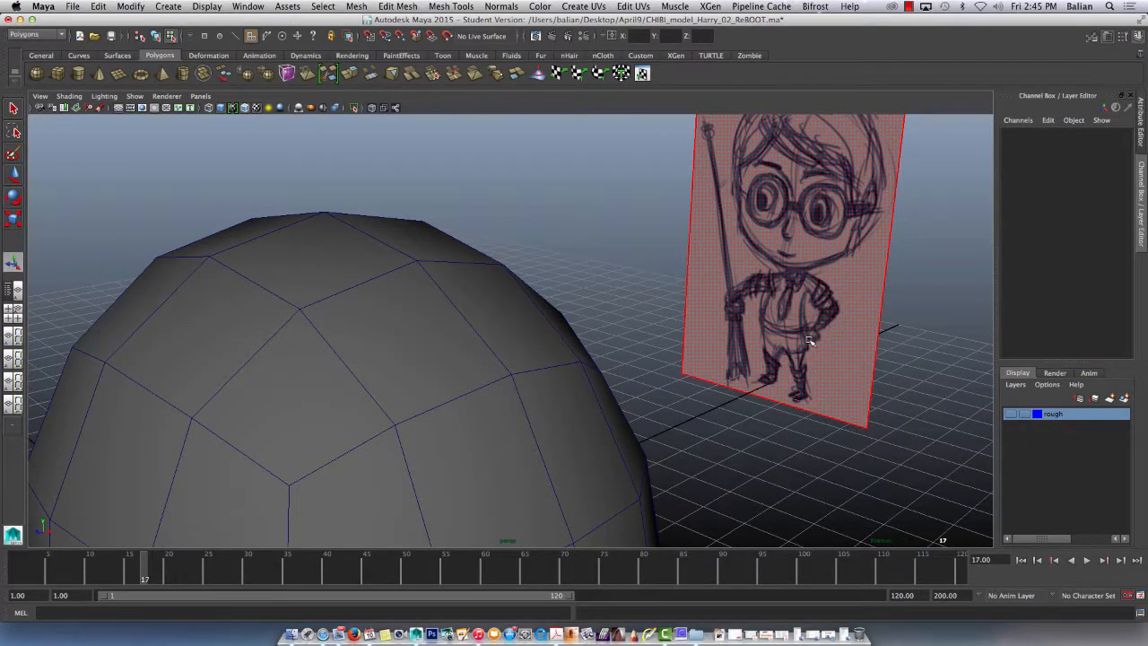
{"action": "left_click_drag", "start_coordinate": [314, 449], "coordinate": [397, 382], "text": "alt"}
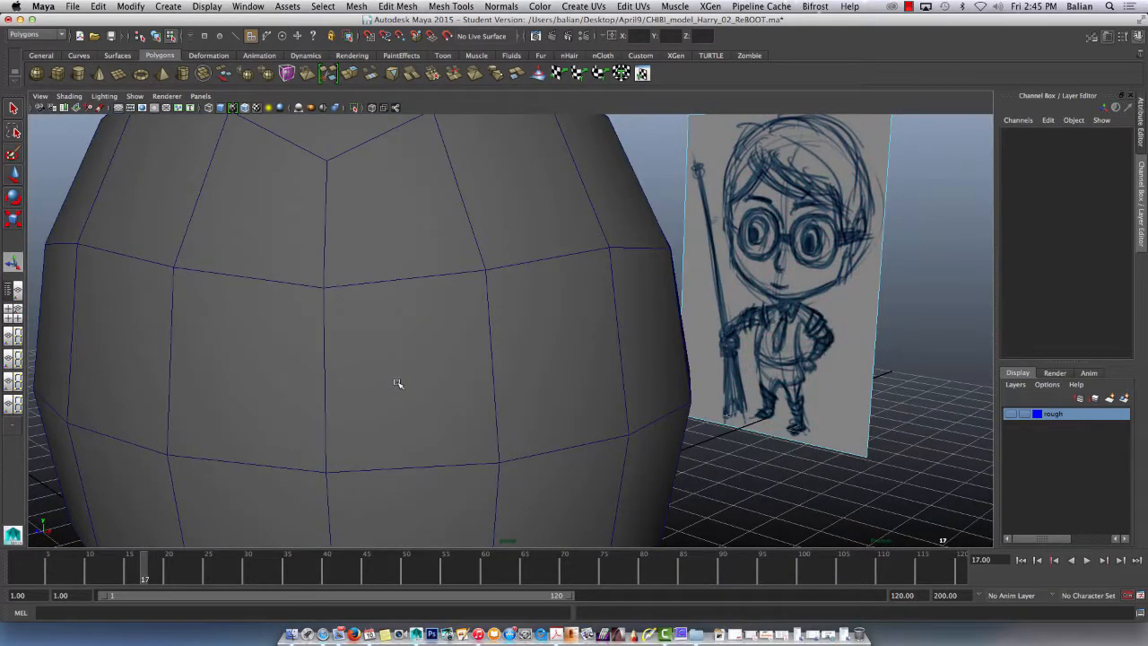
{"action": "right_click_drag", "start_coordinate": [810, 290], "coordinate": [840, 277]}
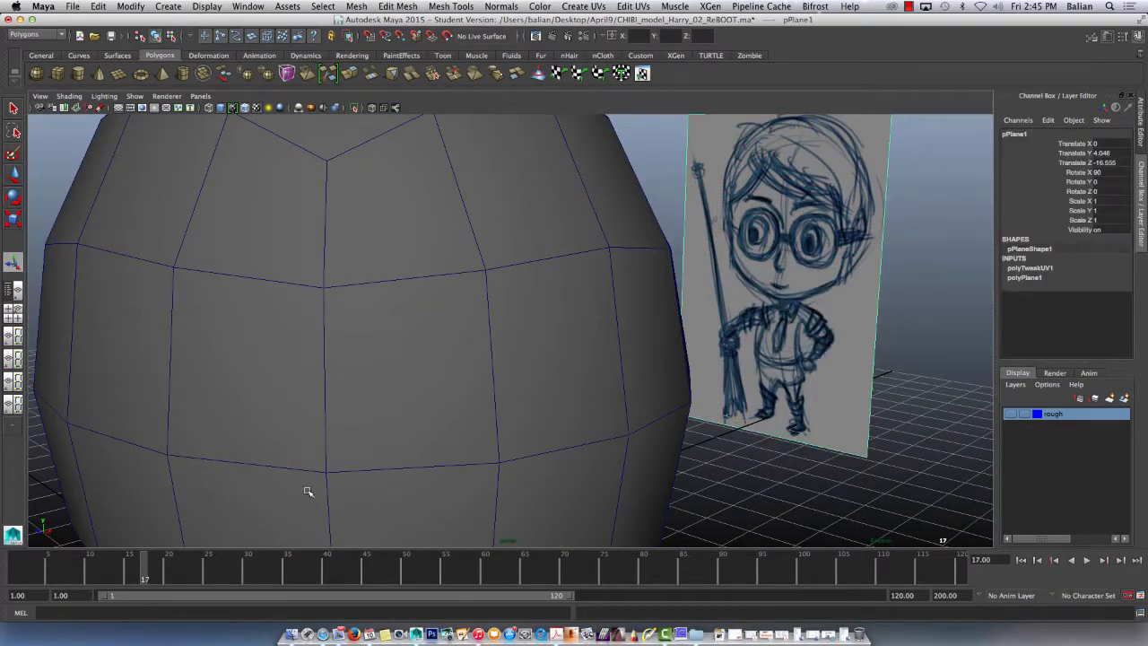
{"action": "mouse_move", "coordinate": [345, 366]}
{"action": "right_mouse_down", "text": "alt"}
{"action": "mouse_move", "coordinate": [242, 215]}
{"action": "mouse_move", "coordinate": [398, 410]}
{"action": "mouse_move", "coordinate": [385, 396]}
{"action": "right_mouse_up", "text": "alt"}
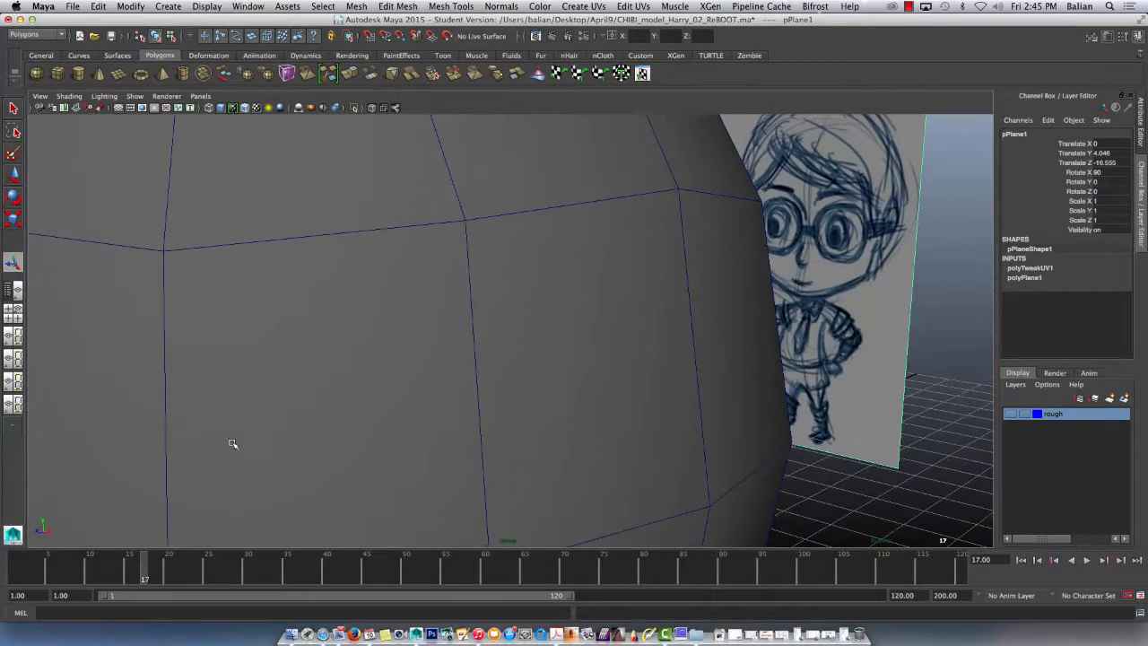
Step: Select the large head mesh and create a new display layer containing it
{"action": "left_click_drag", "start_coordinate": [234, 444], "coordinate": [325, 429], "text": "alt"}
{"action": "mouse_move", "coordinate": [359, 425]}
{"action": "right_mouse_down", "text": "alt"}
{"action": "mouse_move", "coordinate": [213, 326]}
{"action": "mouse_move", "coordinate": [153, 236]}
{"action": "right_mouse_up", "text": "alt"}
{"action": "left_click", "coordinate": [601, 306]}
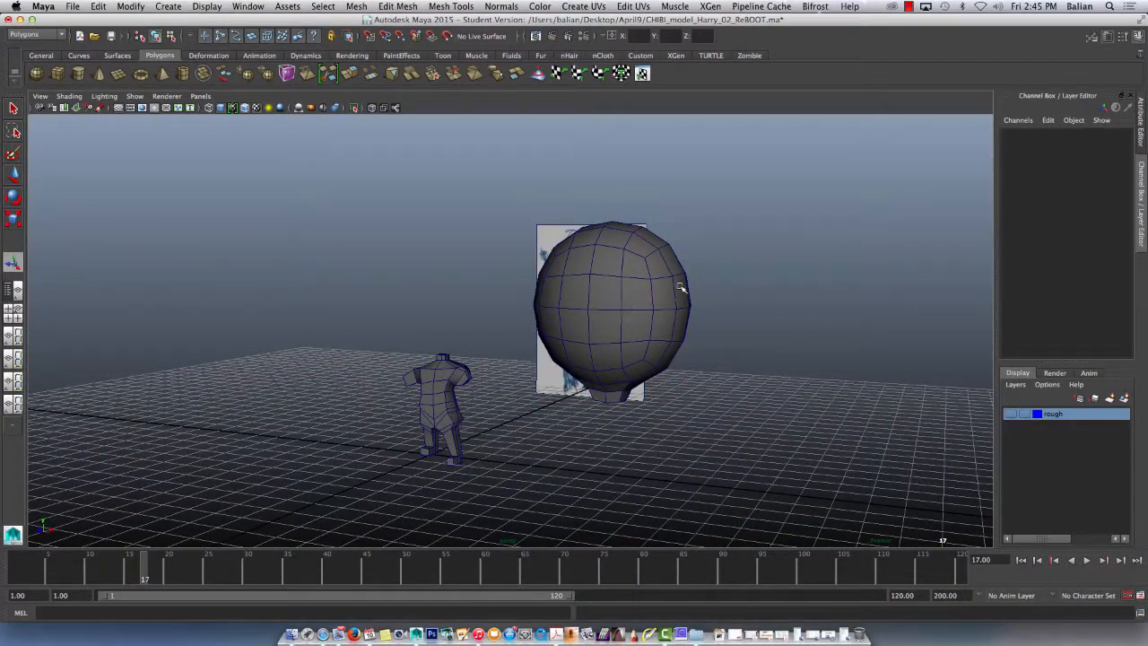
{"action": "left_click", "coordinate": [659, 327]}
{"action": "left_click", "coordinate": [1124, 397]}
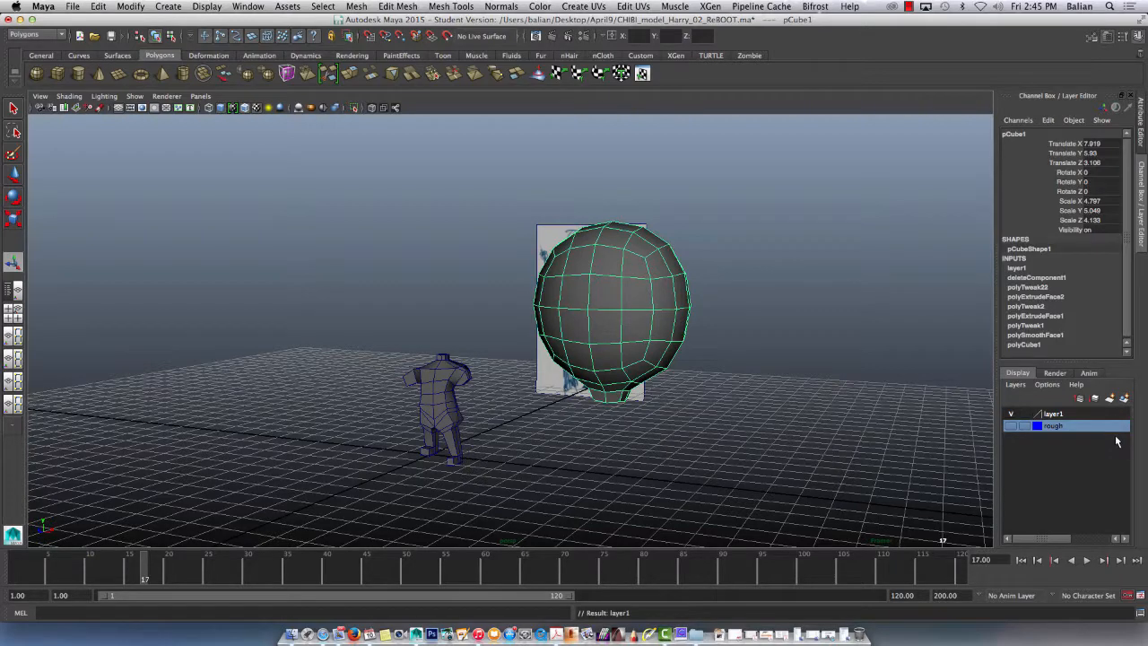
Step: Rename the new display layer as head, assign it a crimson color and hide the layer
{"action": "left_click", "coordinate": [1055, 414]}
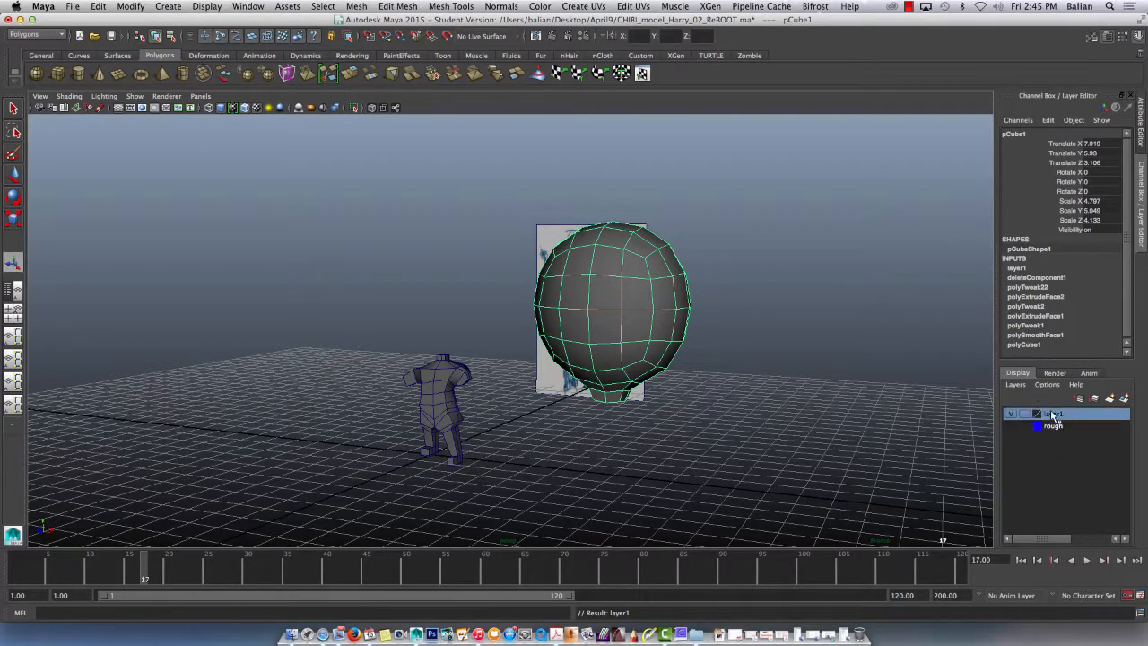
{"action": "double_click", "coordinate": [1054, 414]}
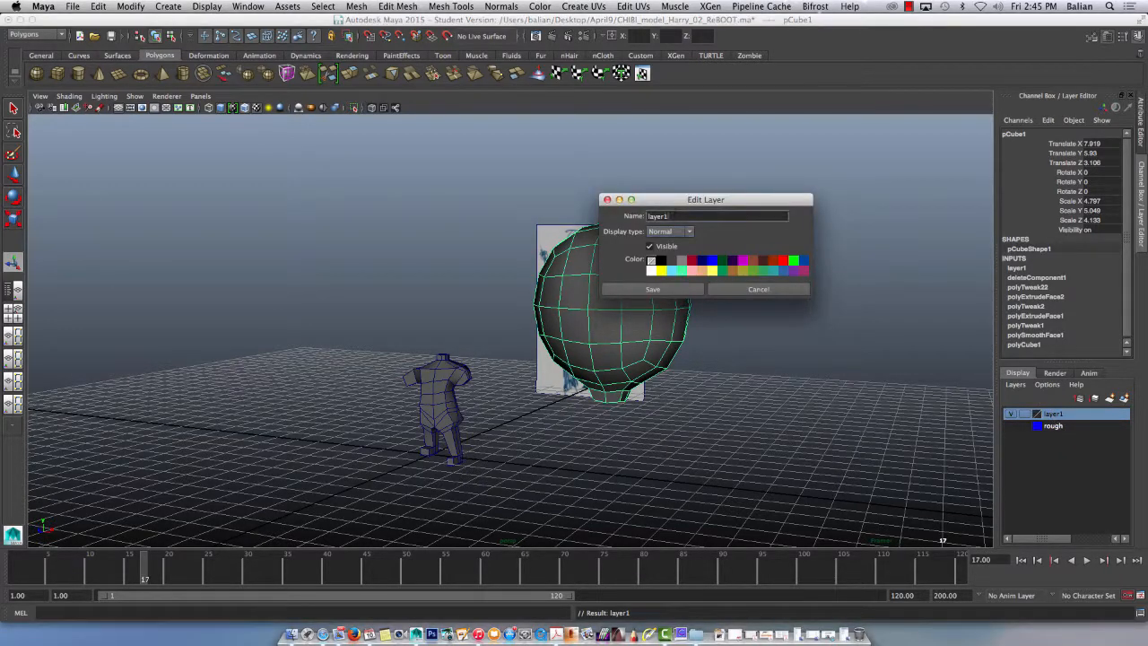
{"action": "type", "text": "head"}
{"action": "left_click", "coordinate": [693, 260]}
{"action": "left_click", "coordinate": [689, 290]}
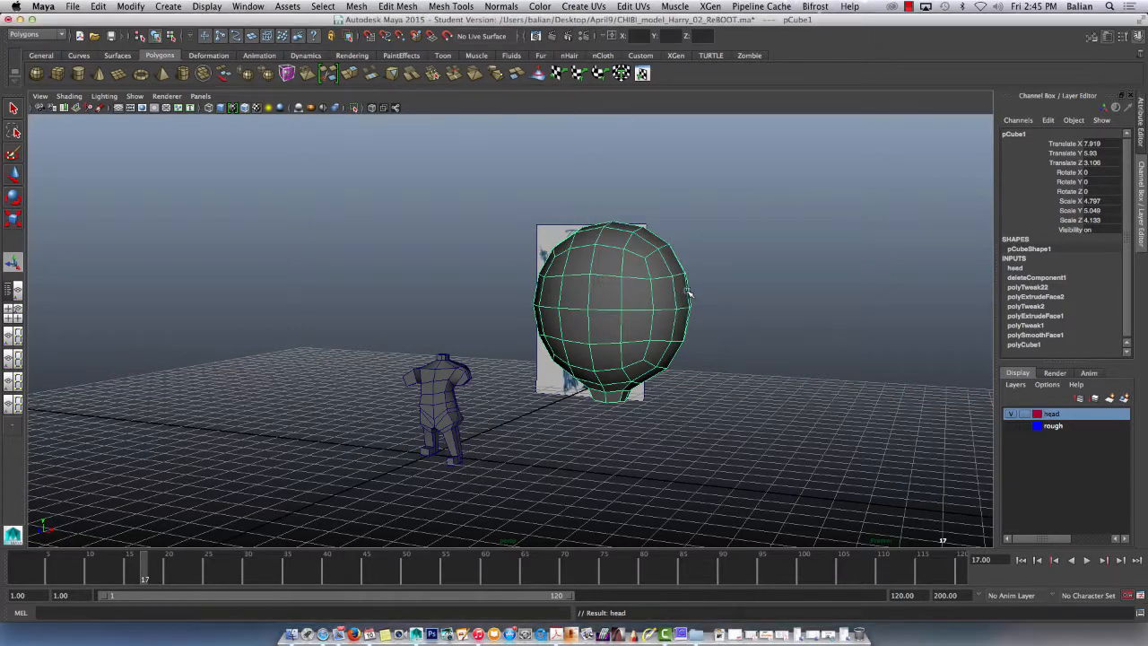
{"action": "left_click", "coordinate": [1011, 414]}
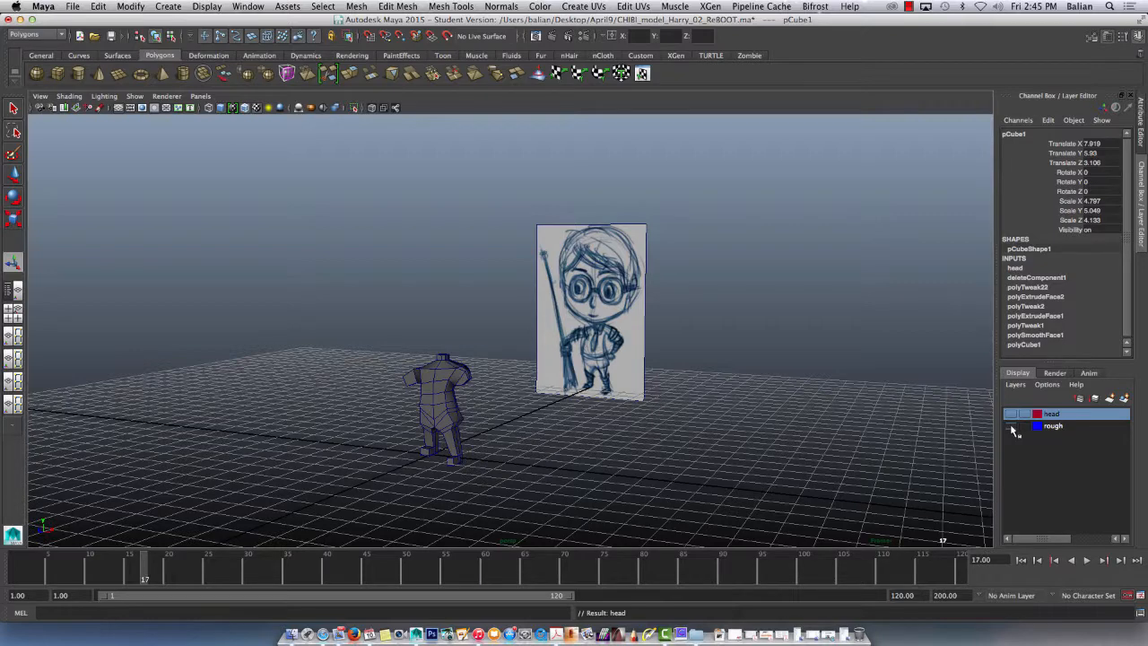
Step: Select the body mesh and compare its outline with the reference sketch in the front orthographic view
{"action": "left_click_drag", "start_coordinate": [420, 386], "coordinate": [406, 406], "text": "alt"}
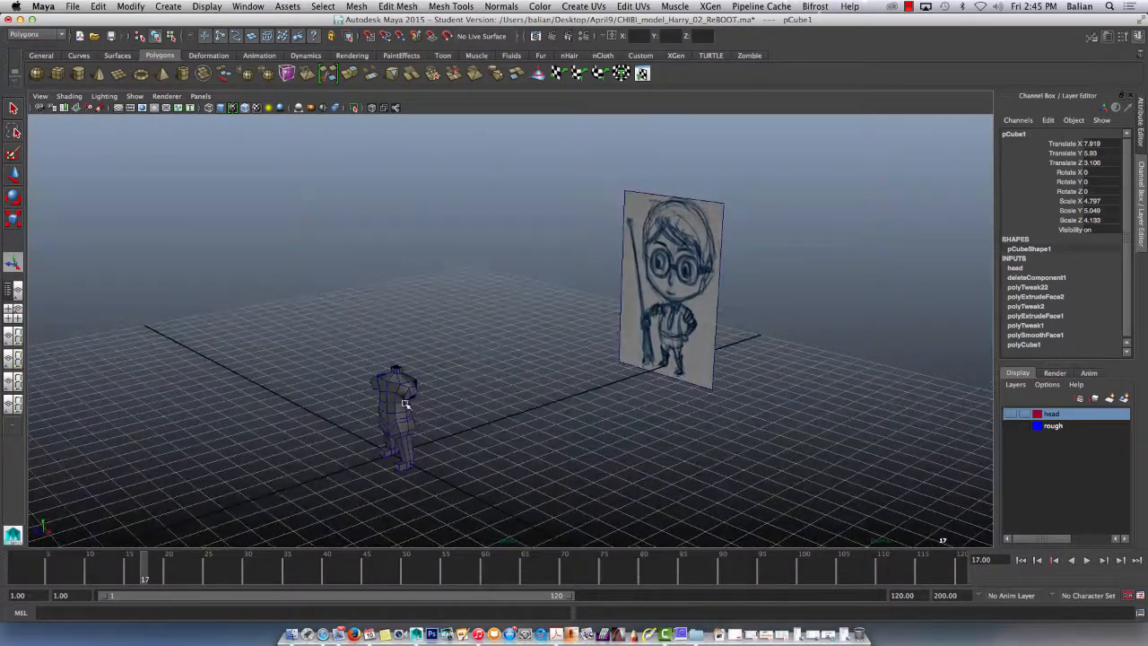
{"action": "left_click", "coordinate": [400, 391]}
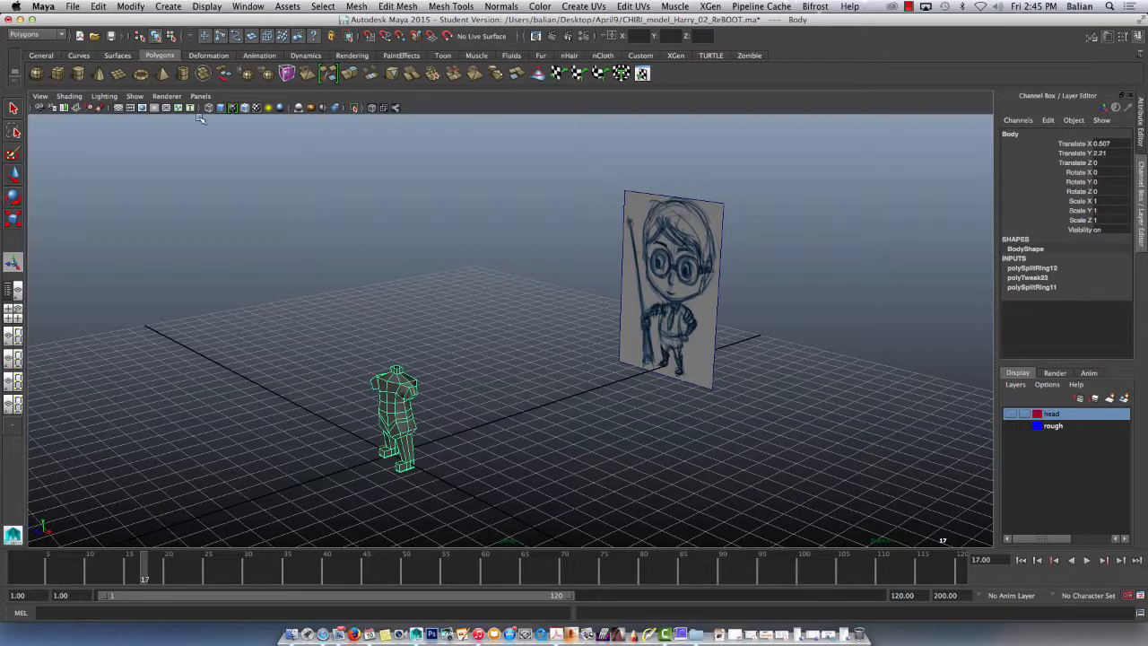
{"action": "left_click", "coordinate": [200, 96]}
{"action": "mouse_move", "coordinate": [215, 131]}
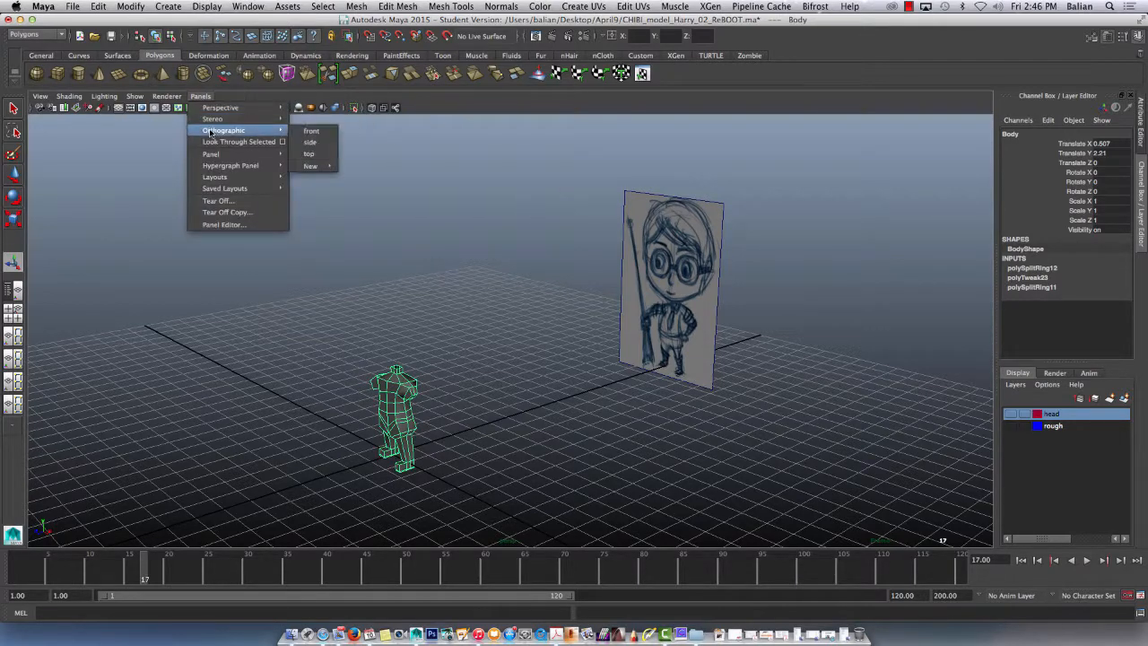
{"action": "left_click", "coordinate": [311, 132]}
{"action": "scroll", "coordinate": [556, 208], "scroll_direction": "down", "scroll_amount": 5}
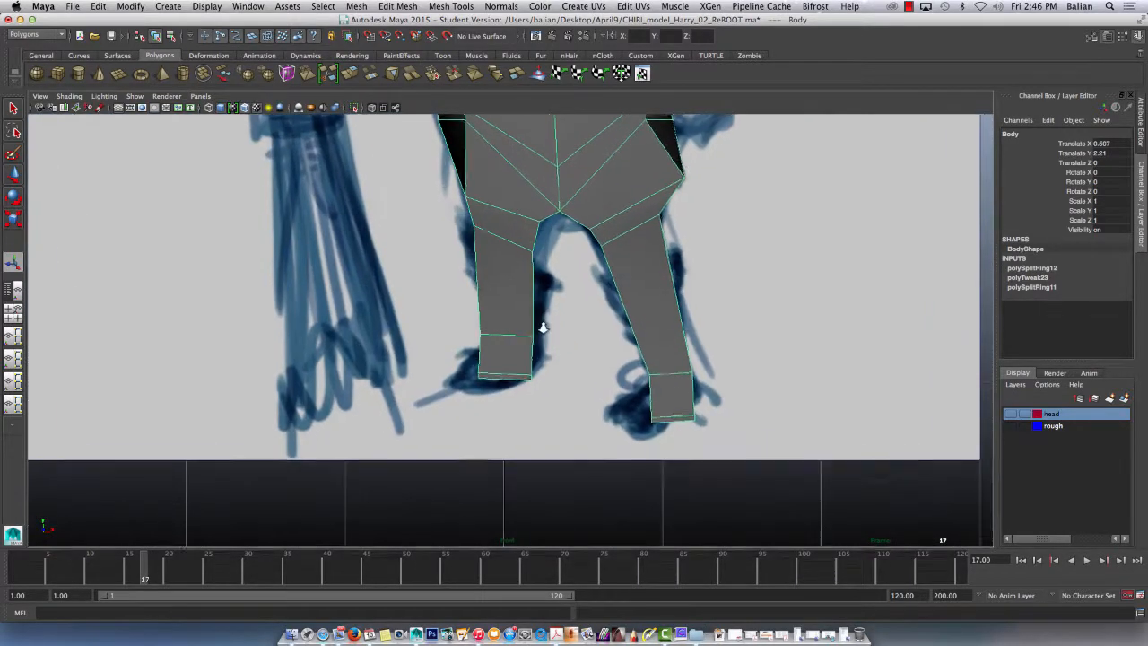
{"action": "left_click", "coordinate": [522, 228]}
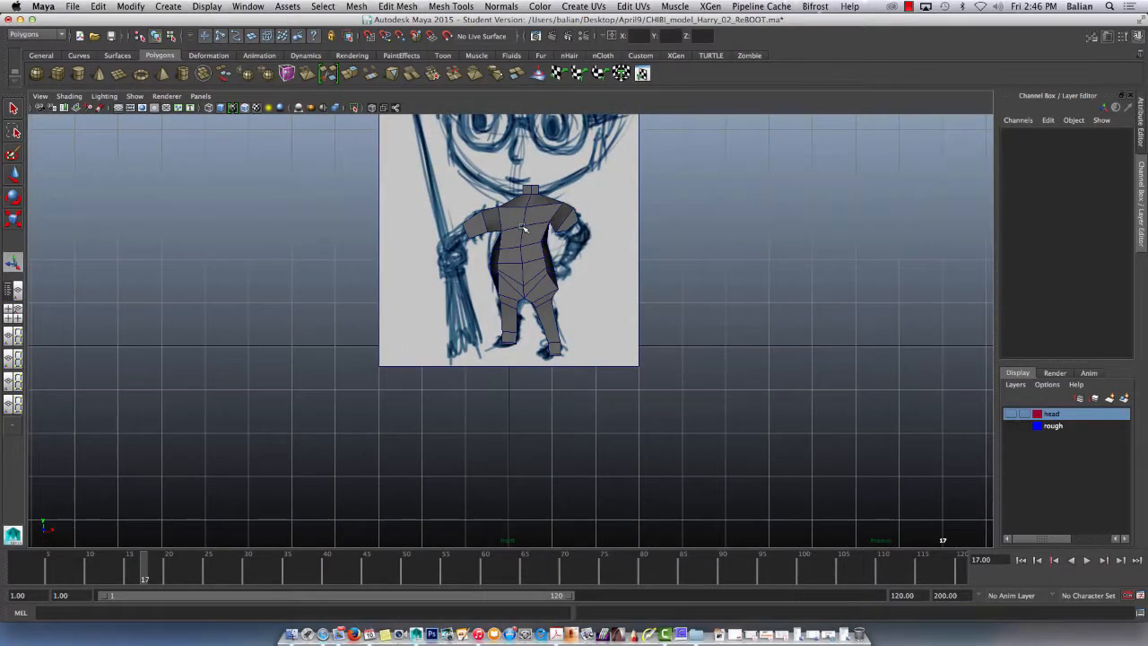
{"action": "left_click", "coordinate": [536, 258]}
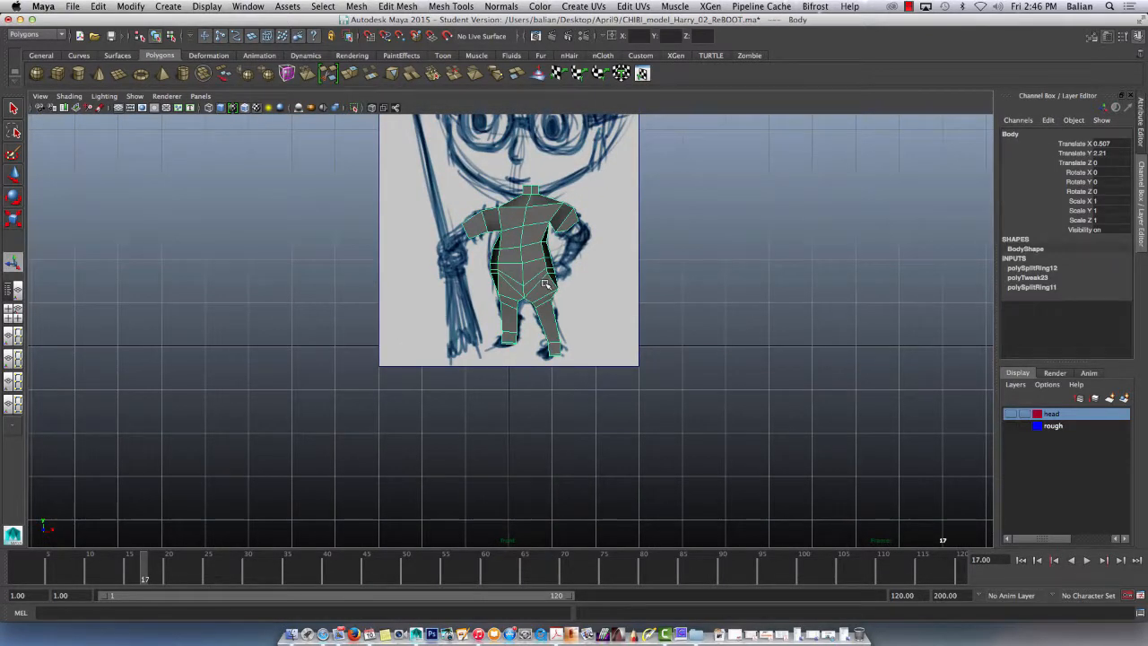
Step: Make the body's lambert1 material nearly transparent to check the mesh against the sketch, and restore it to fully opaque
{"action": "key", "text": "ctrl+a"}
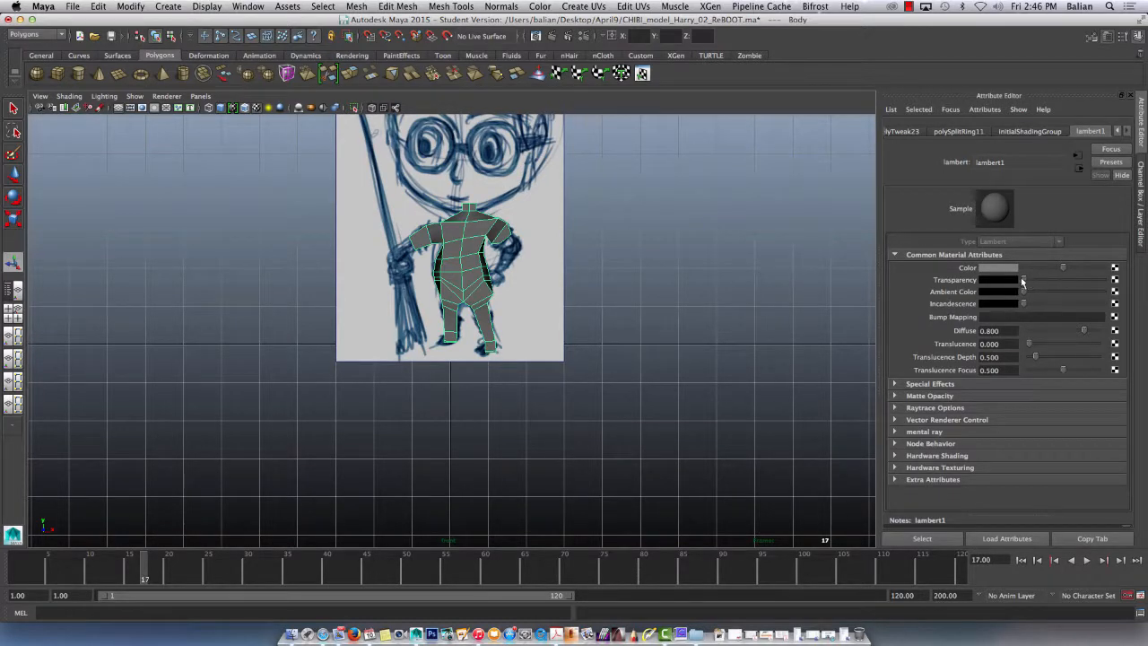
{"action": "left_click_drag", "start_coordinate": [1022, 281], "coordinate": [1090, 284]}
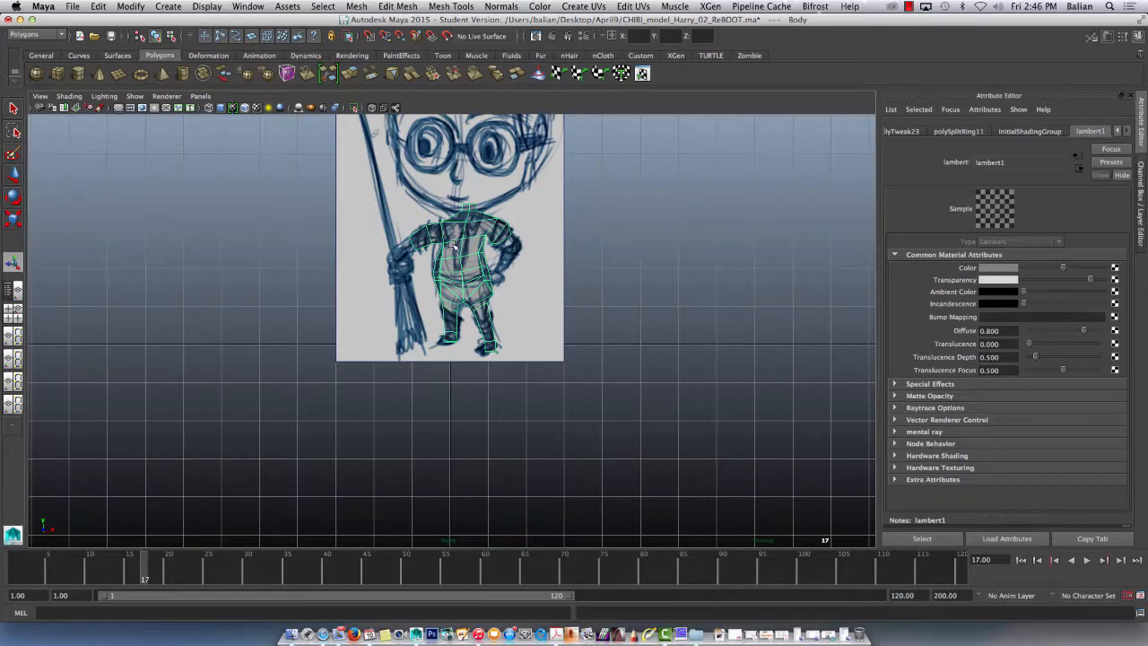
{"action": "scroll", "coordinate": [575, 393], "scroll_direction": "up", "scroll_amount": 5}
{"action": "left_click_drag", "start_coordinate": [454, 260], "coordinate": [462, 282], "text": "alt"}
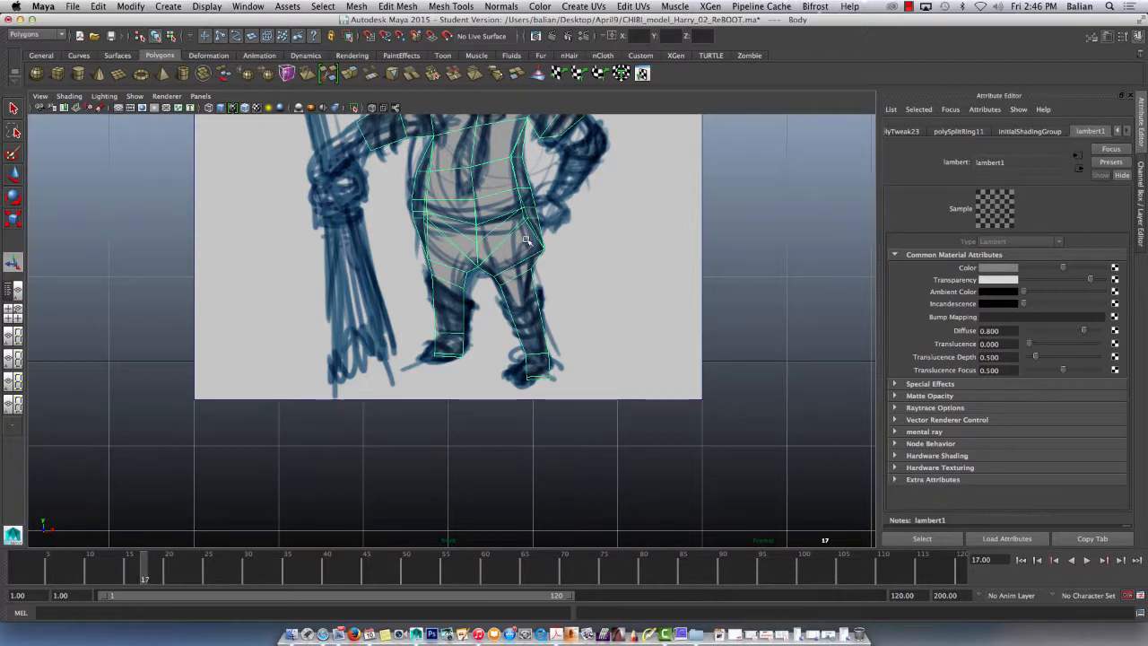
{"action": "left_click_drag", "start_coordinate": [1090, 280], "coordinate": [1017, 282]}
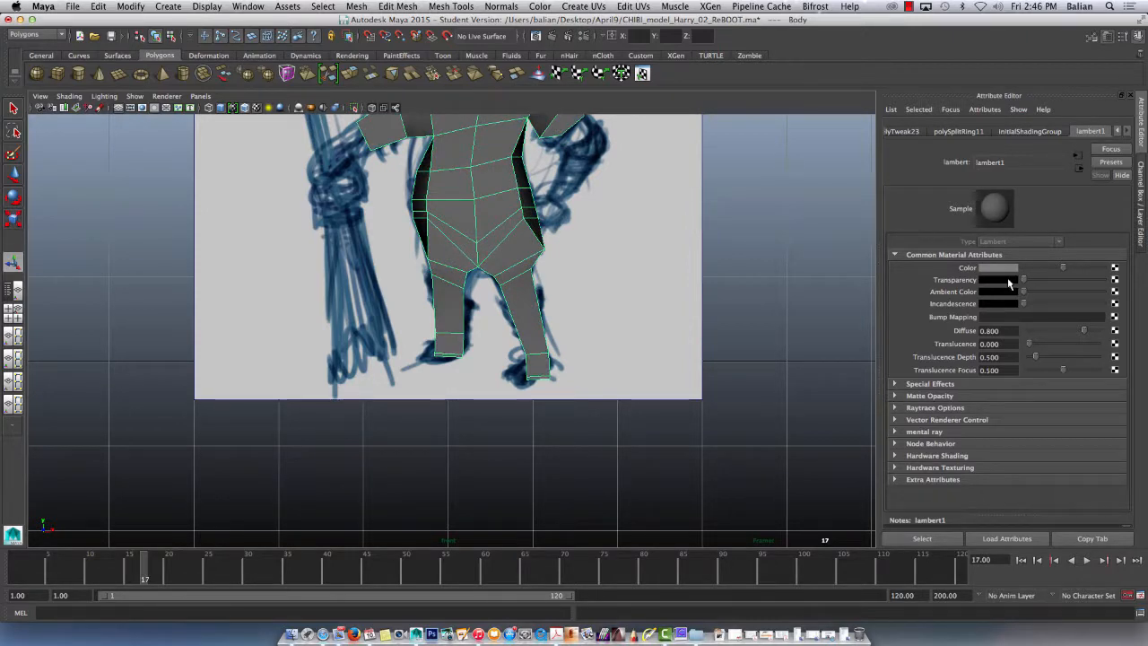
Step: Return to the perspective view, frame the body mesh and examine its side and front proportions
{"action": "key", "text": "space"}
{"action": "key", "text": "space"}
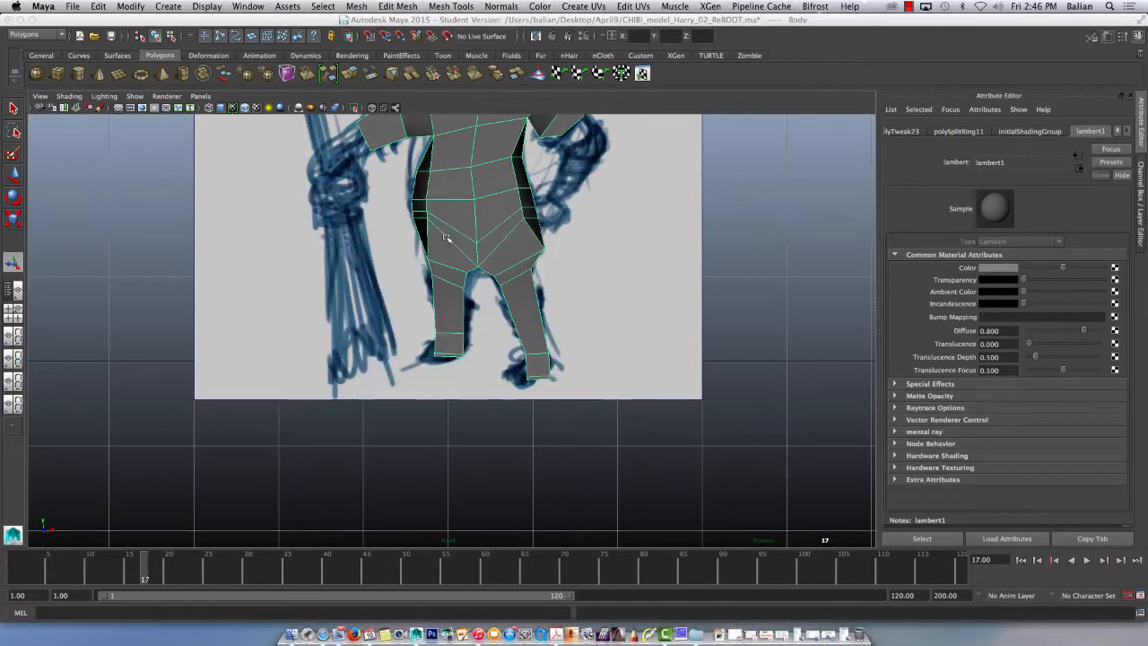
{"action": "left_click_drag", "start_coordinate": [446, 237], "coordinate": [431, 202]}
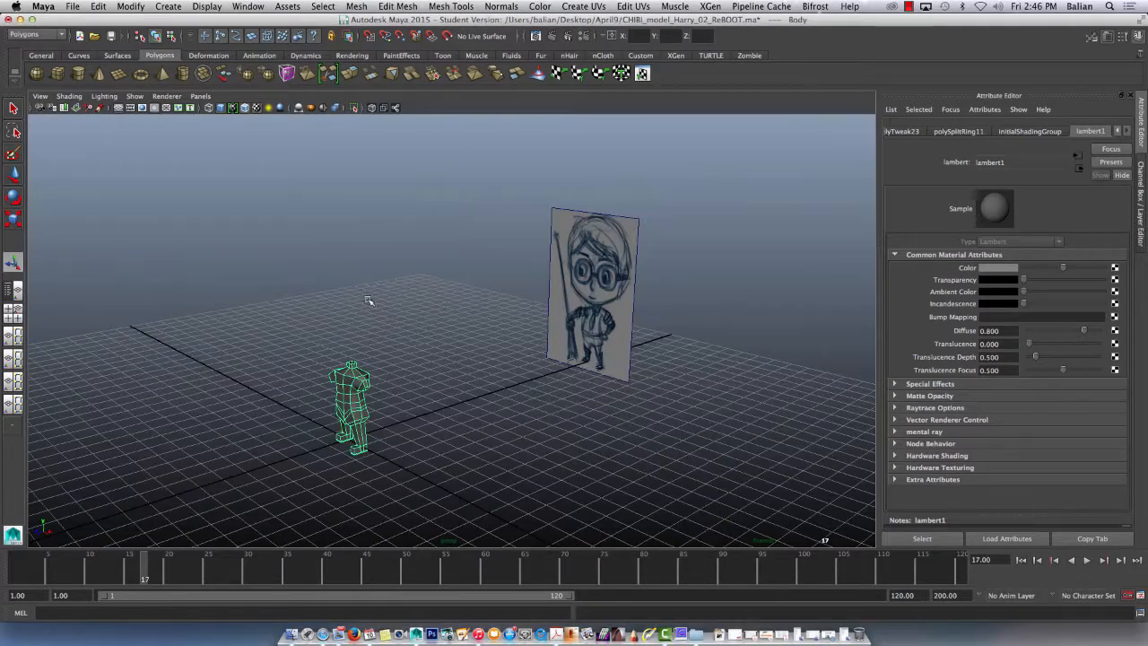
{"action": "key", "text": "f"}
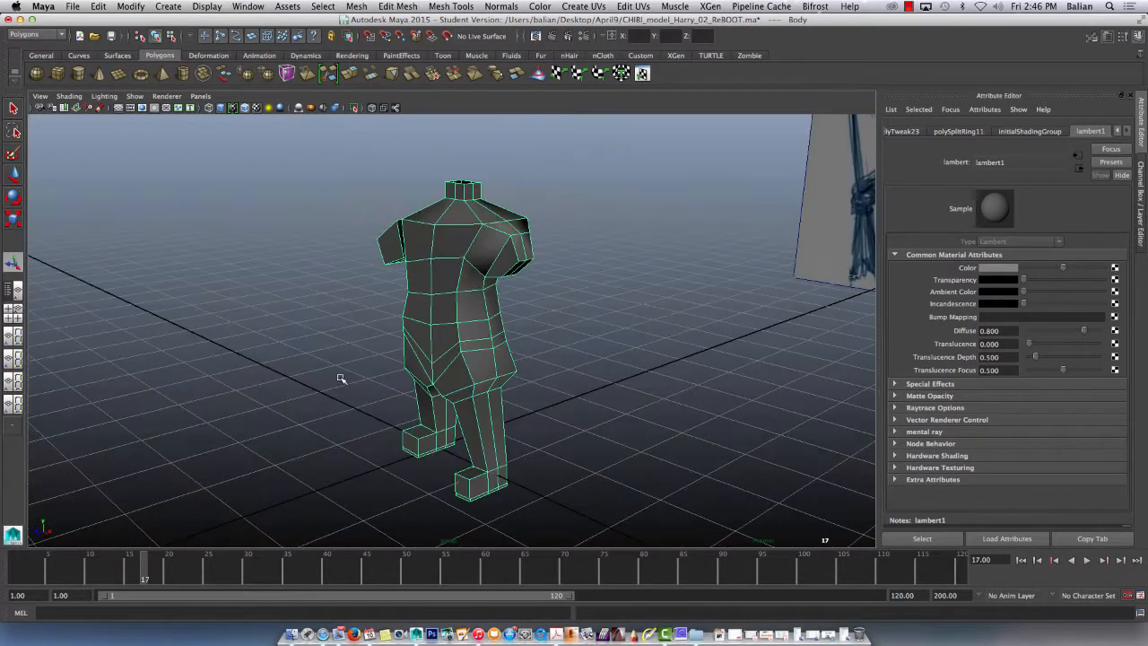
{"action": "left_click_drag", "start_coordinate": [416, 314], "coordinate": [399, 292], "text": "alt"}
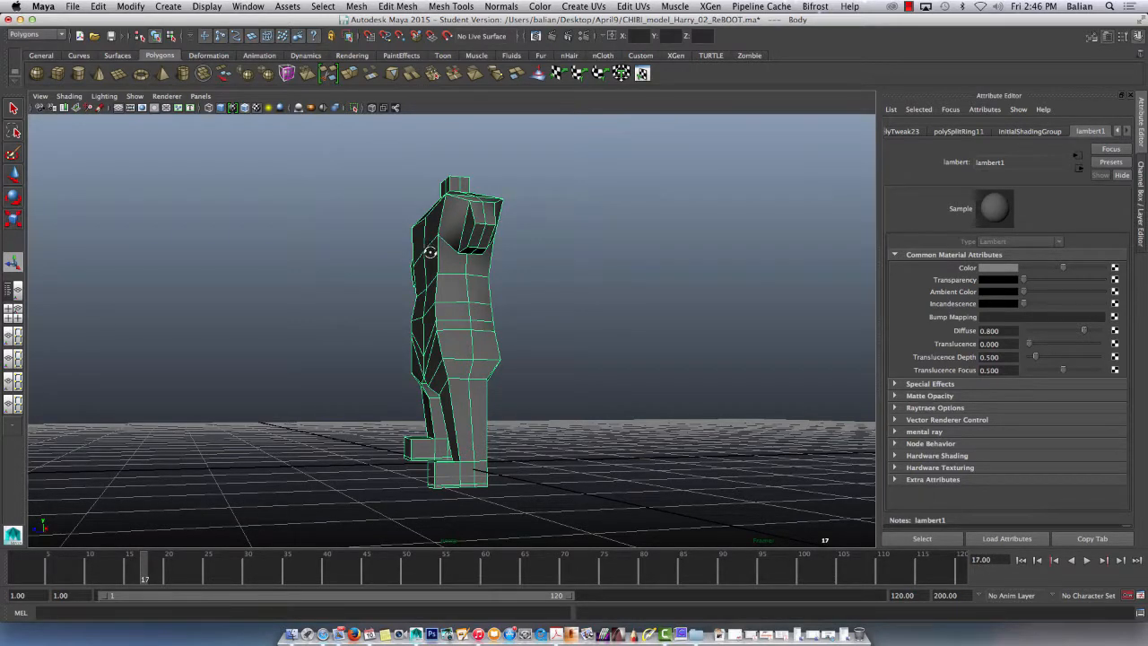
{"action": "left_click_drag", "start_coordinate": [430, 252], "coordinate": [480, 266], "text": "alt"}
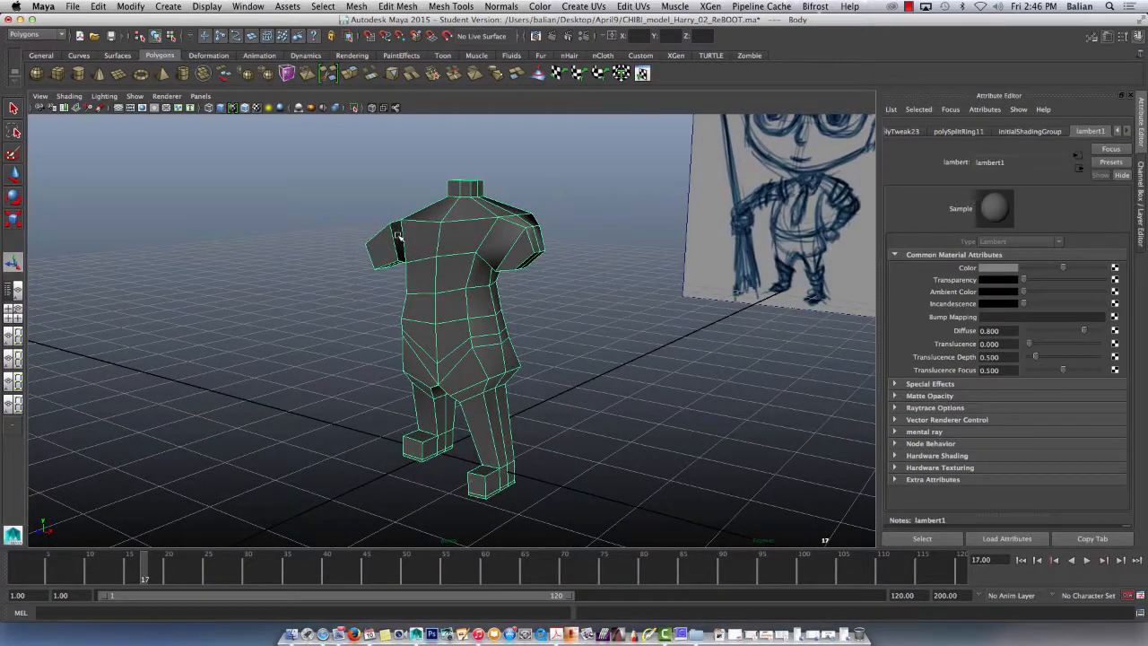
Step: Insert an edge loop running lengthwise through the sleeve and across the upper chest with the Insert Edge Loop Tool
{"action": "left_click", "coordinate": [449, 9]}
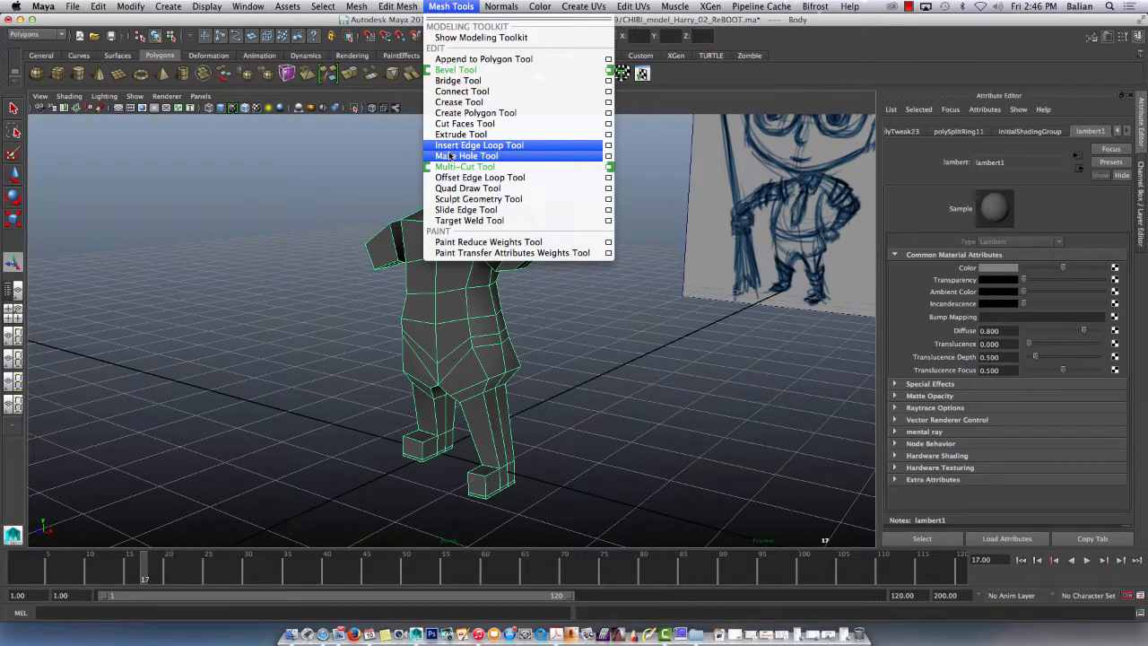
{"action": "left_click", "coordinate": [448, 145]}
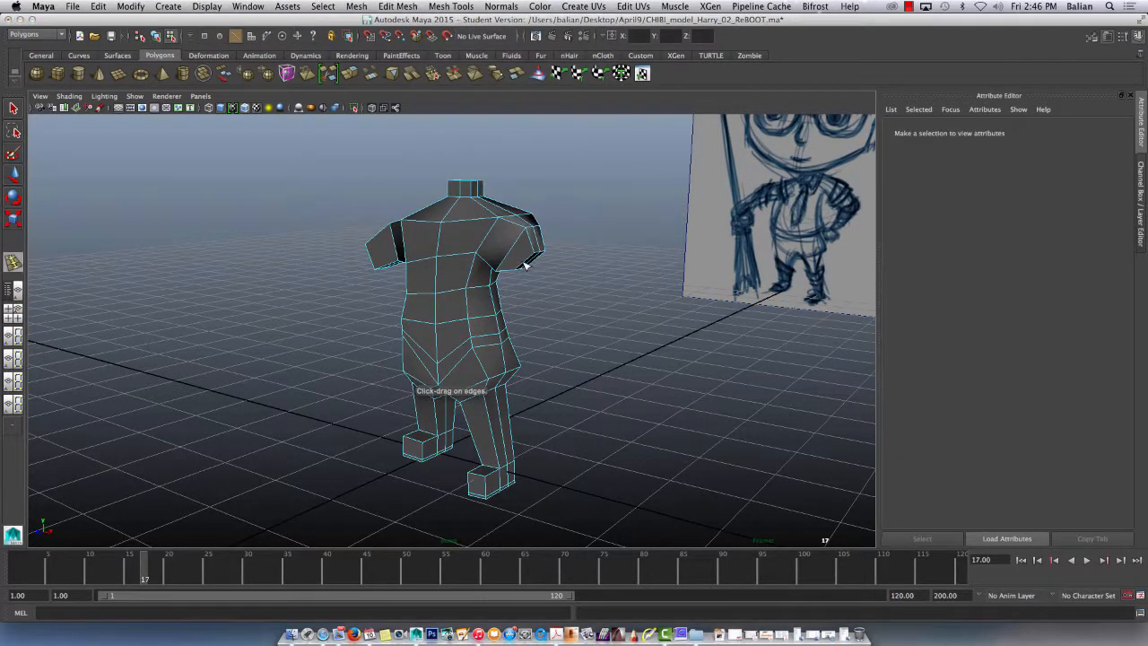
{"action": "left_click", "coordinate": [525, 254]}
{"action": "left_click_drag", "start_coordinate": [524, 254], "coordinate": [482, 216], "text": "alt"}
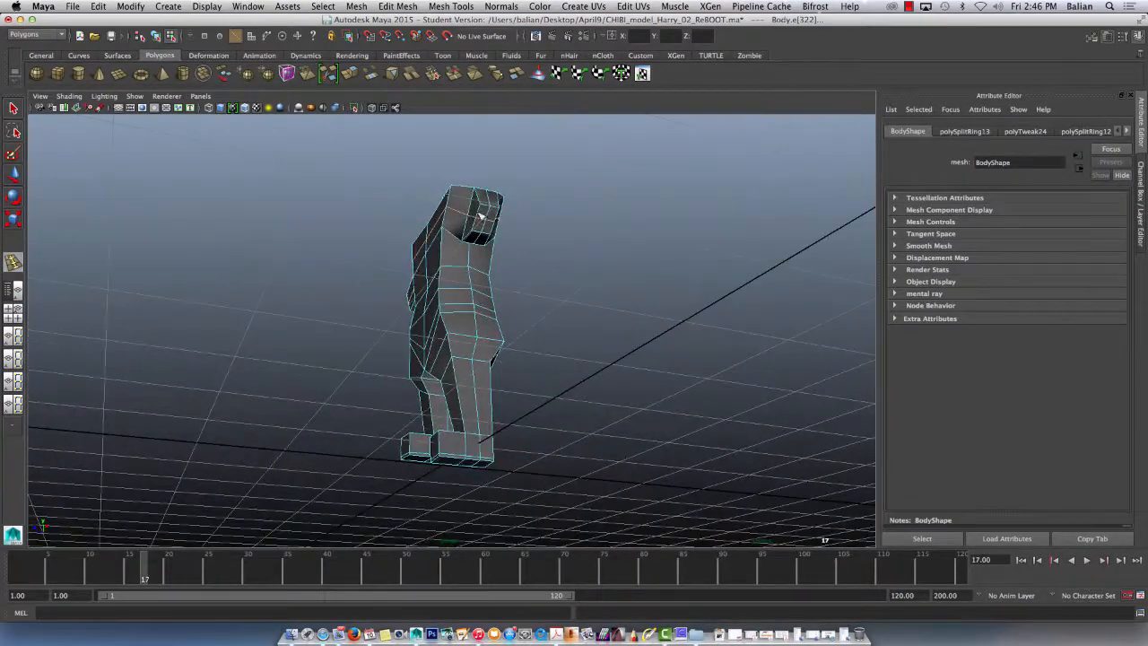
Step: Select the four end faces of the sleeve and extrude them downward and outward to lengthen the arm
{"action": "key", "text": "w"}
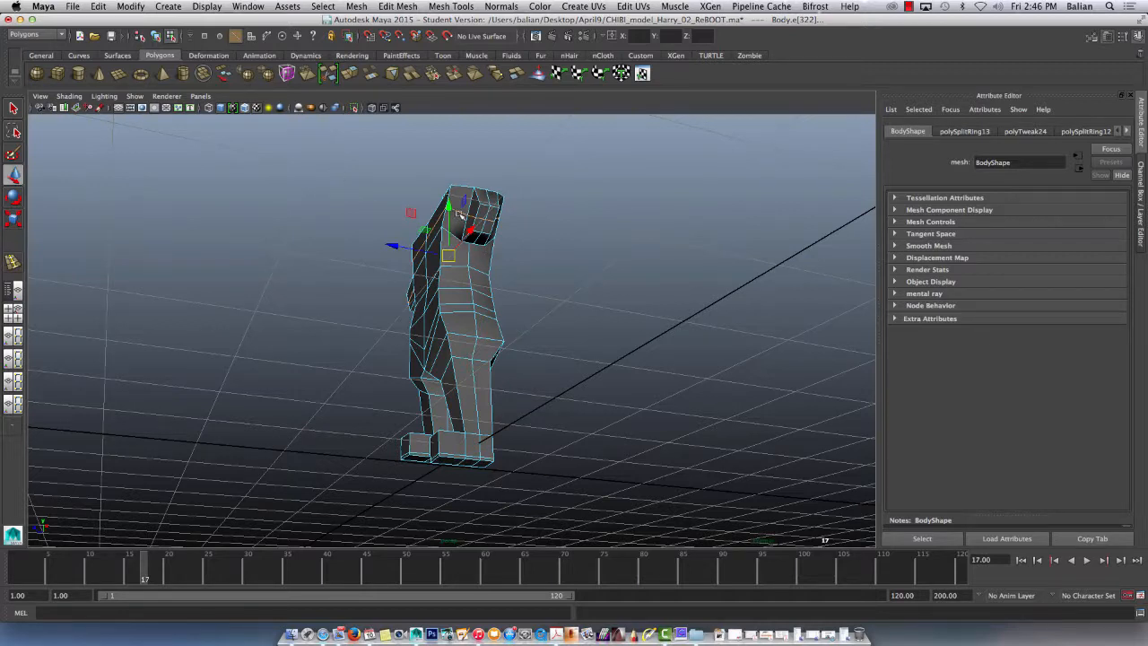
{"action": "right_click_drag", "start_coordinate": [485, 212], "coordinate": [485, 241]}
{"action": "left_click", "coordinate": [484, 212]}
{"action": "left_click", "coordinate": [487, 218]}
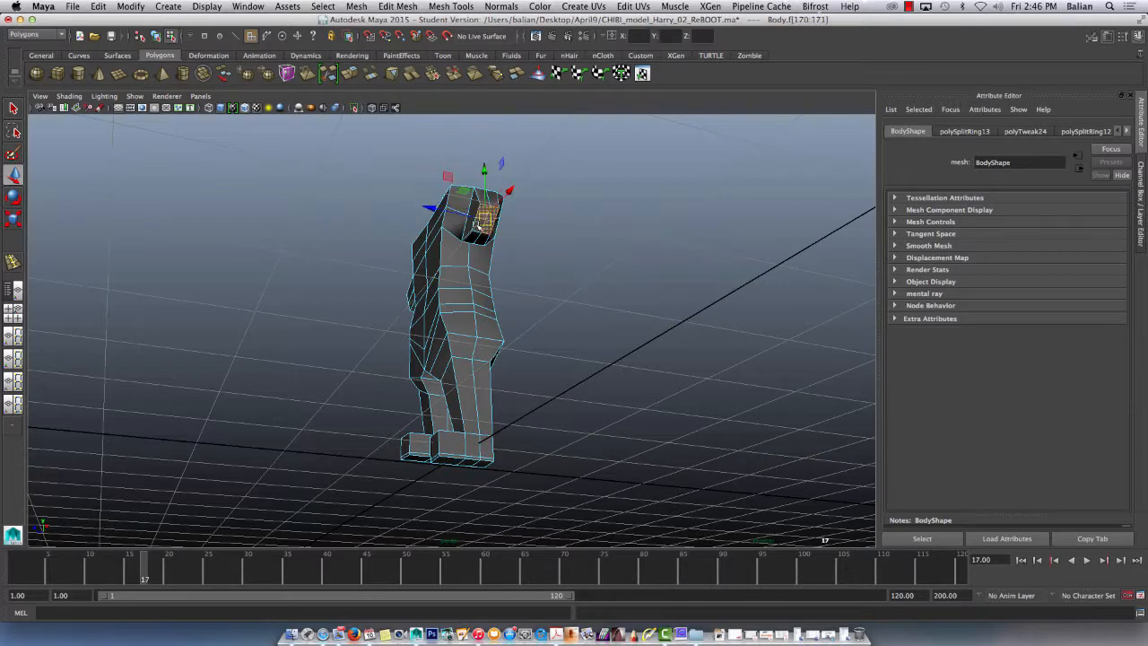
{"action": "key", "text": "f"}
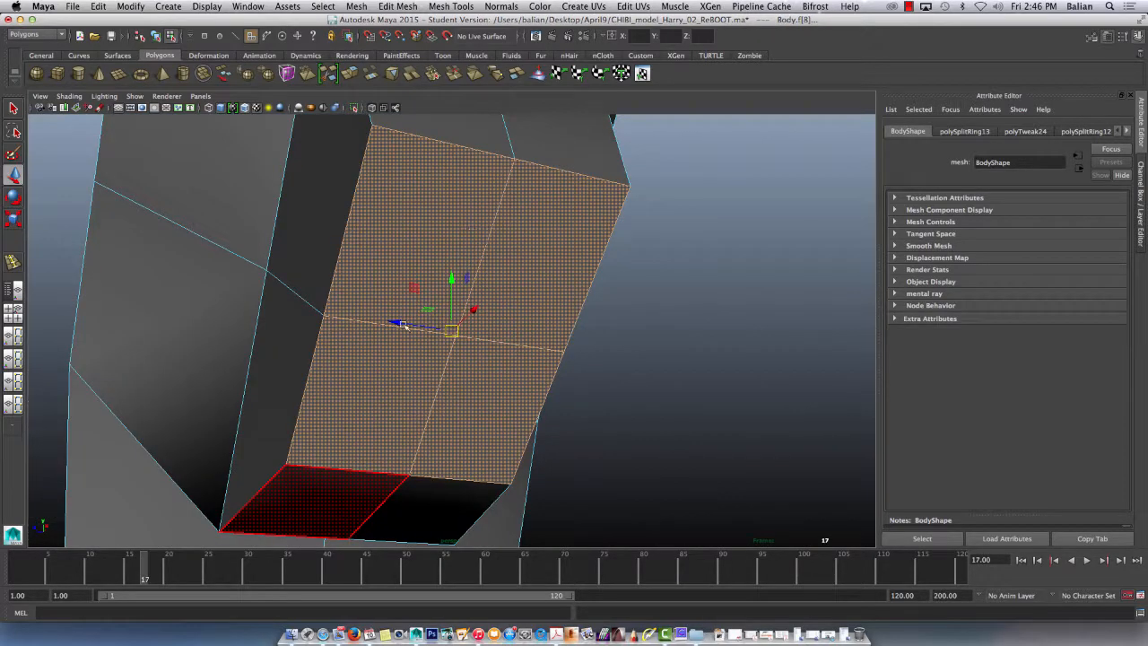
{"action": "right_click_drag", "start_coordinate": [394, 325], "coordinate": [259, 215], "text": "alt"}
{"action": "left_click_drag", "start_coordinate": [250, 337], "coordinate": [318, 359], "text": "alt"}
{"action": "left_click", "coordinate": [318, 359]}
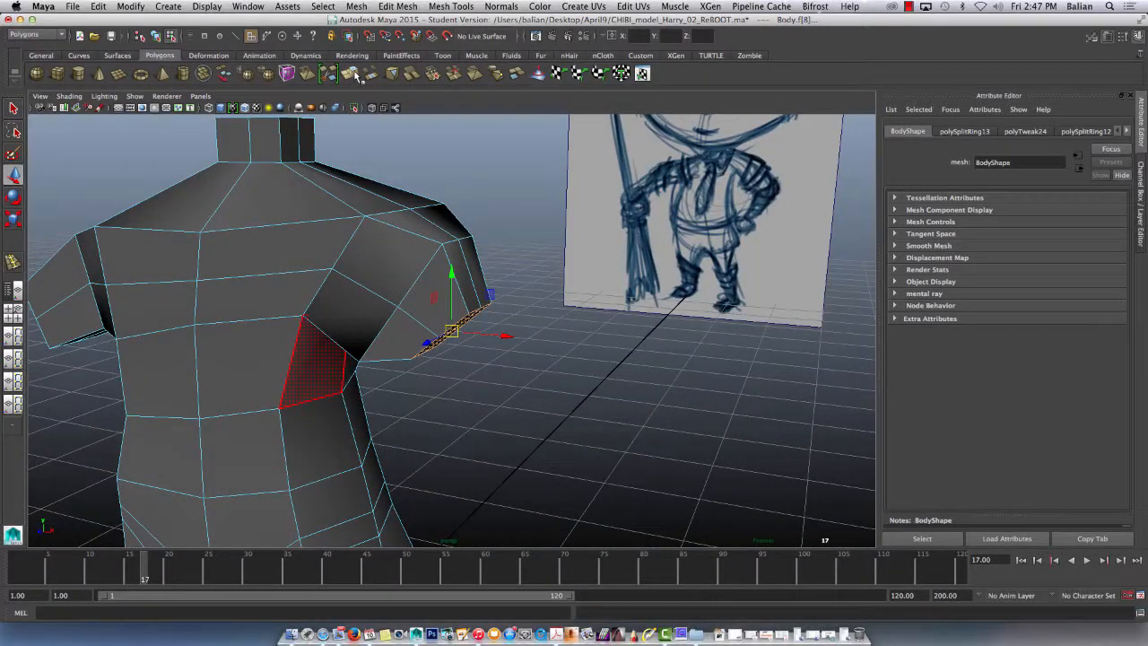
{"action": "left_click", "coordinate": [358, 76]}
{"action": "left_click_drag", "start_coordinate": [459, 379], "coordinate": [484, 417]}
Step: Extrude the arm's end faces again, rotating them to face the ground and moving them straight down to form the forearm
{"action": "key", "text": "ctrl+e"}
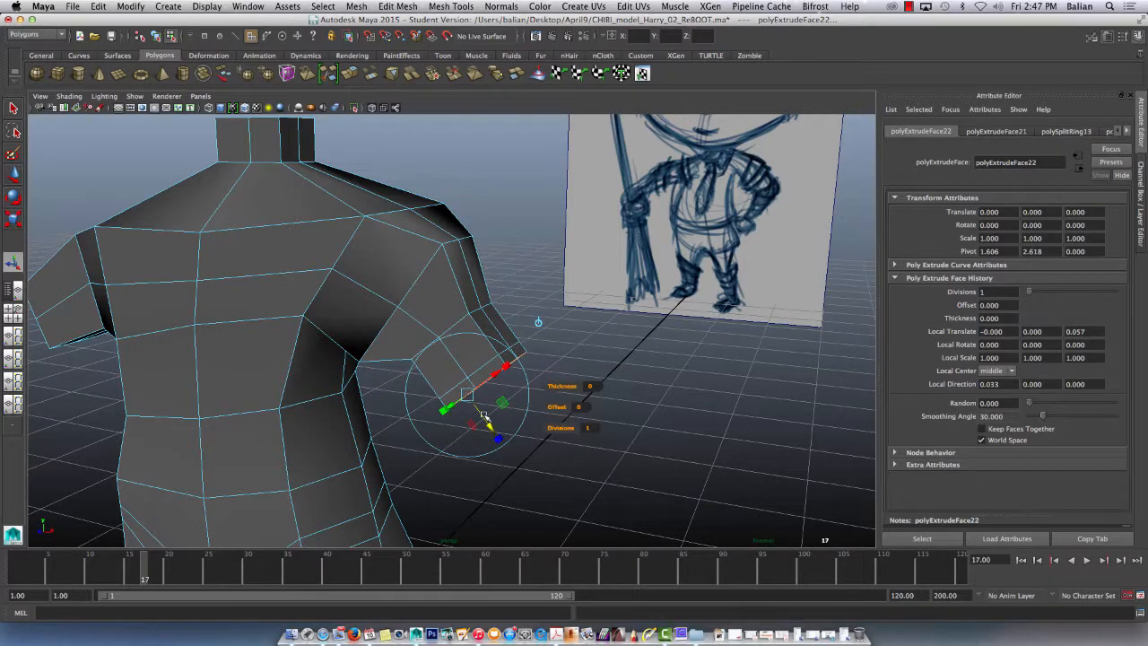
{"action": "key", "text": "e"}
{"action": "left_click_drag", "start_coordinate": [525, 351], "coordinate": [533, 386]}
{"action": "key", "text": "w"}
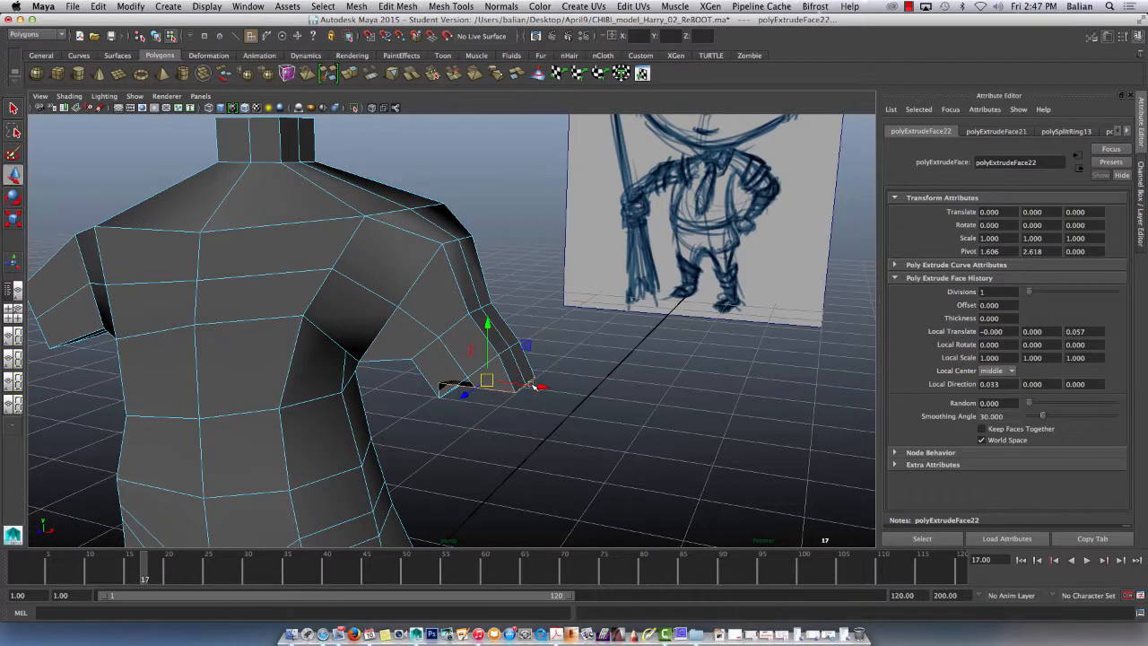
{"action": "left_click_drag", "start_coordinate": [487, 349], "coordinate": [487, 387]}
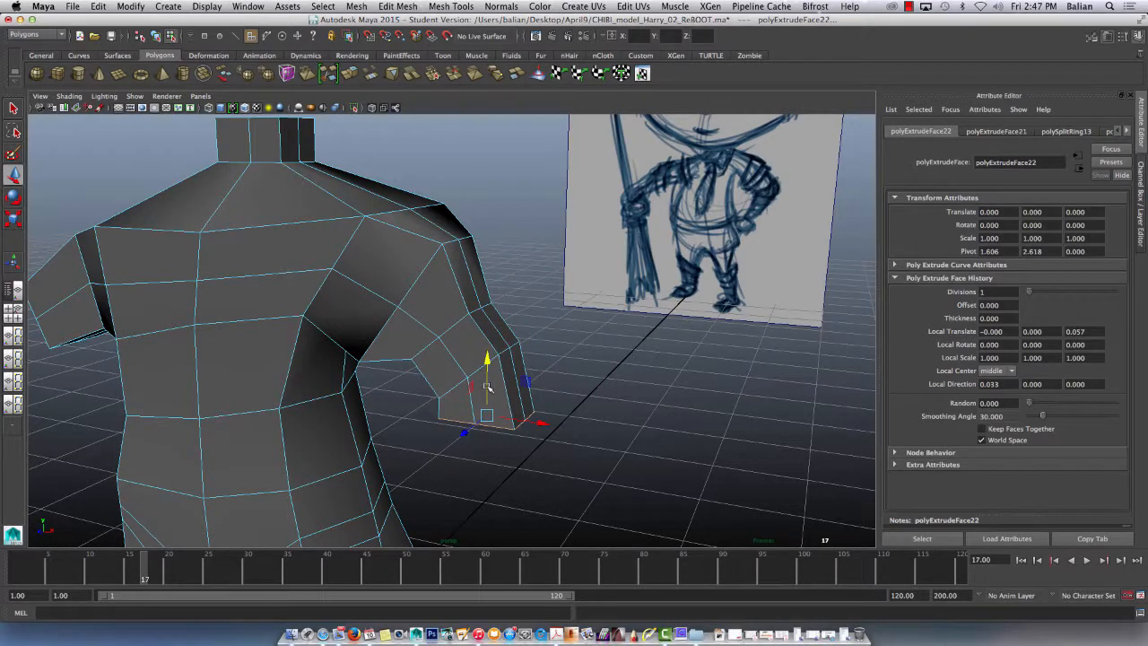
Step: Rotate the forearm's end faces about the depth axis so the opening slants down toward the outer side
{"action": "left_click_drag", "start_coordinate": [328, 409], "coordinate": [392, 378], "text": "alt"}
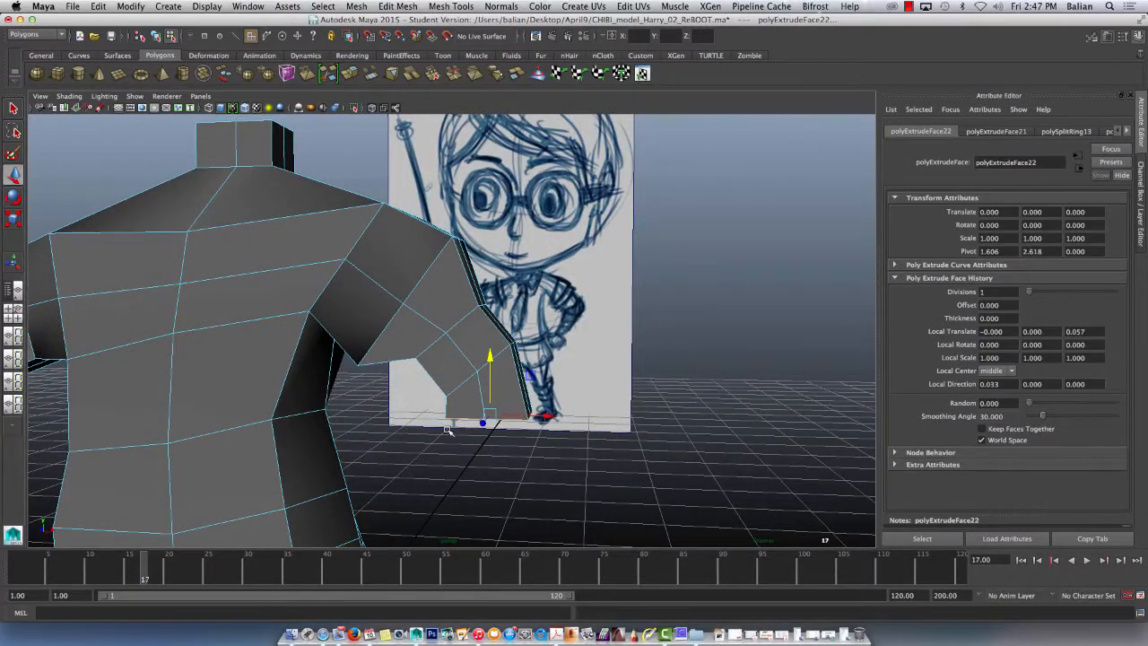
{"action": "key", "text": "e"}
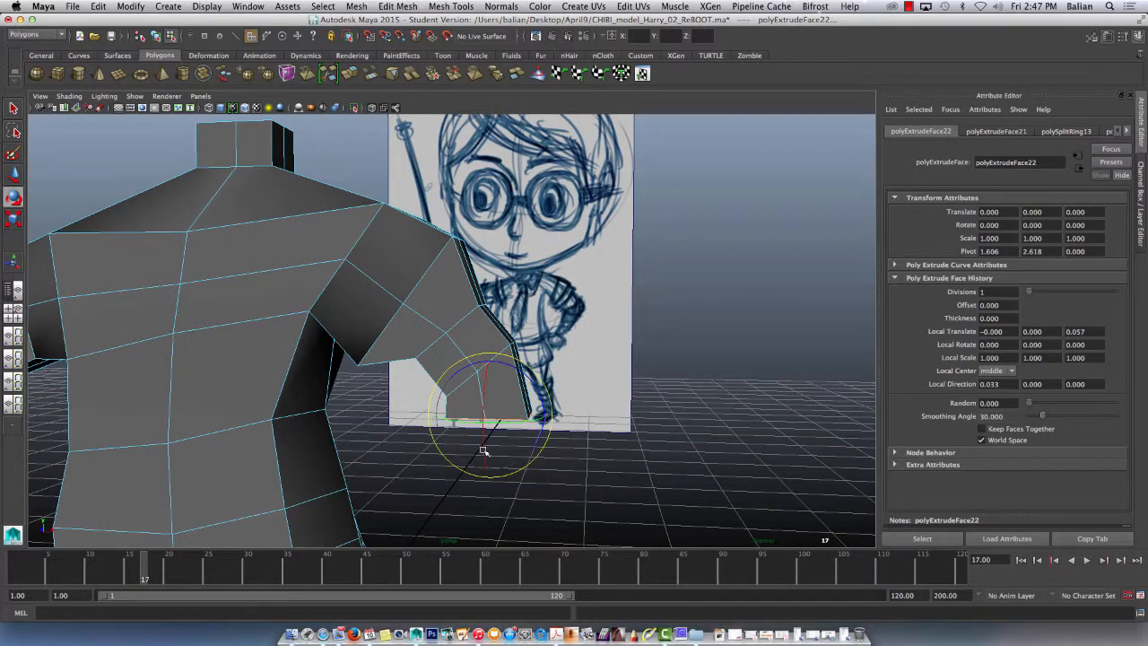
{"action": "mouse_move", "coordinate": [536, 388]}
{"action": "left_mouse_down"}
{"action": "mouse_move", "coordinate": [531, 404]}
{"action": "mouse_move", "coordinate": [543, 399]}
{"action": "left_mouse_up"}
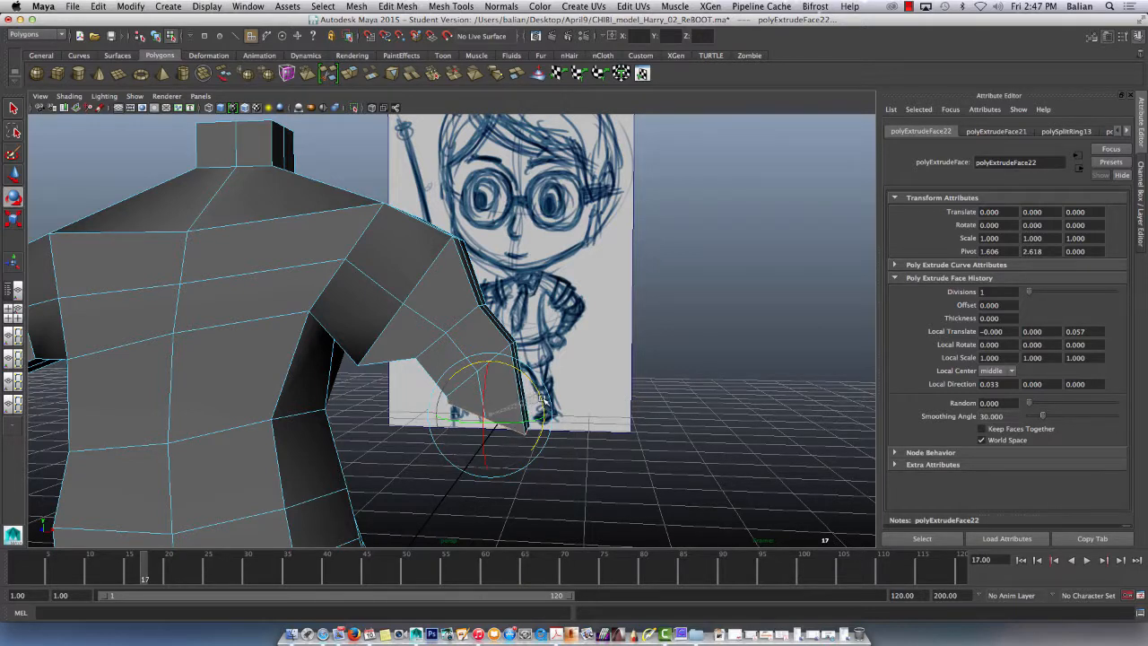
{"action": "key", "text": "w"}
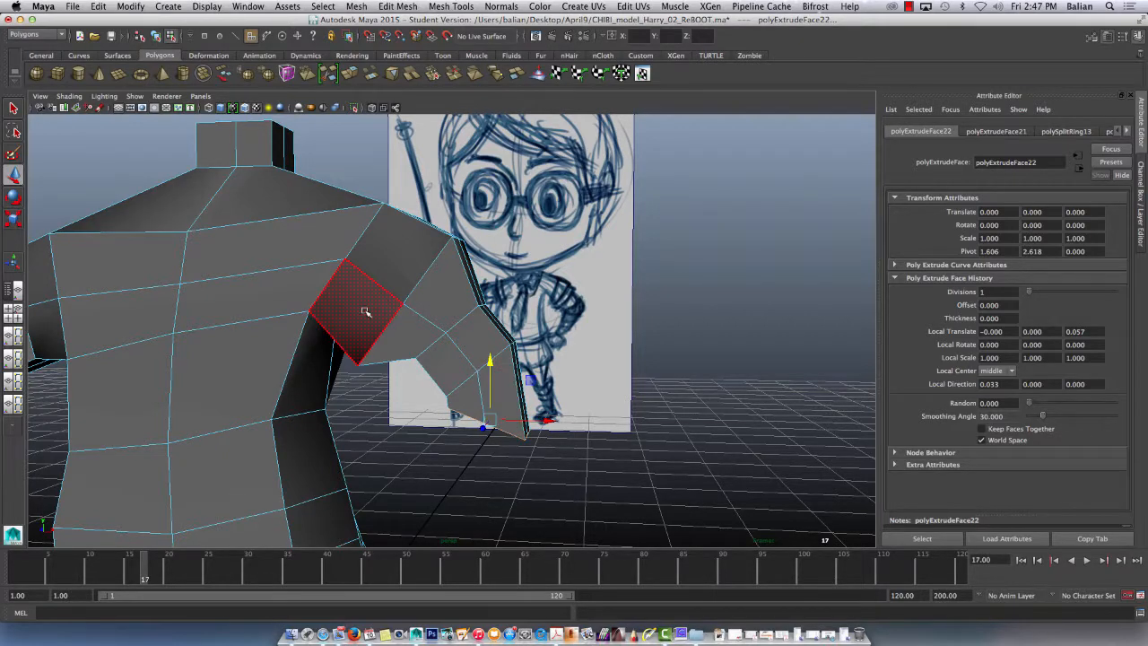
Step: In the front view, shift the forearm's selected end faces slightly inward to follow the reference sketch
{"action": "key", "text": "space"}
{"action": "left_click_drag", "start_coordinate": [294, 308], "coordinate": [303, 345]}
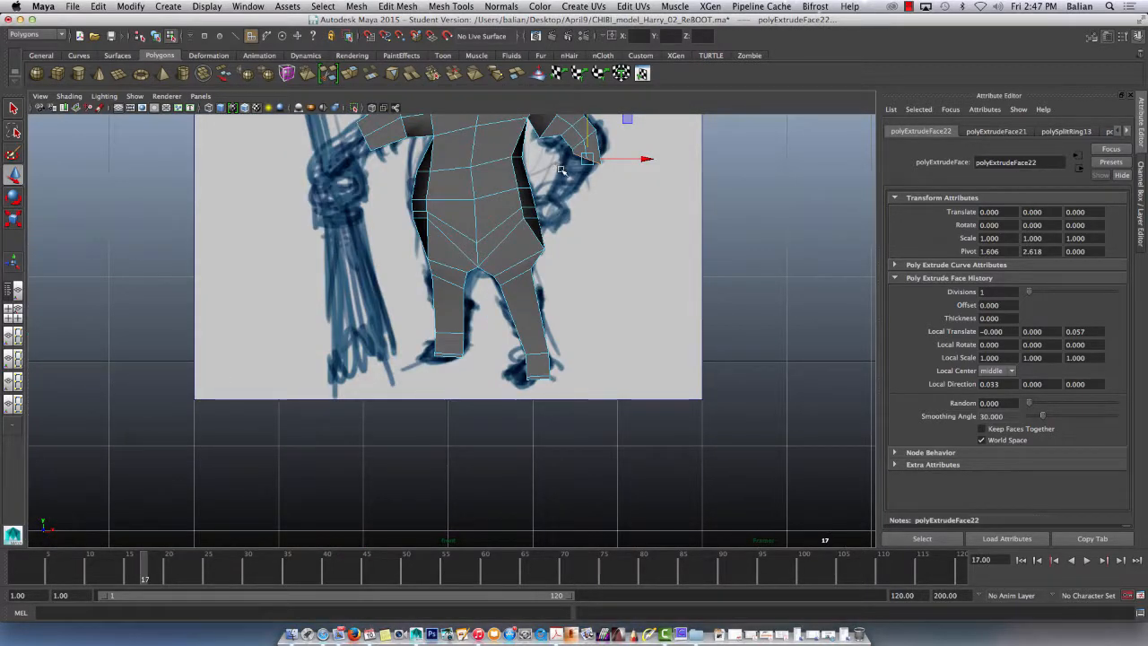
{"action": "right_click_drag", "start_coordinate": [420, 274], "coordinate": [430, 476], "text": "alt"}
{"action": "middle_click_drag", "start_coordinate": [490, 197], "coordinate": [348, 361], "text": "alt"}
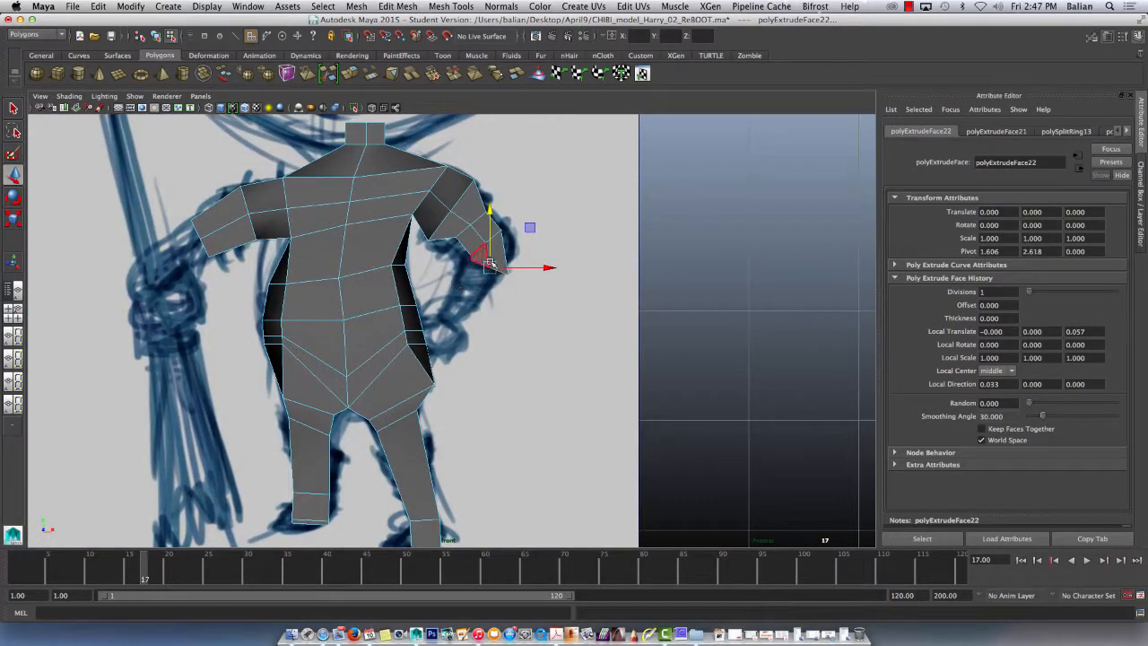
{"action": "left_click_drag", "start_coordinate": [523, 267], "coordinate": [515, 269]}
Step: Extrude the forearm's end faces about 0.223 downward, then rotate, scale and shift them inward to bend the arm toward the hip
{"action": "left_click", "coordinate": [351, 74]}
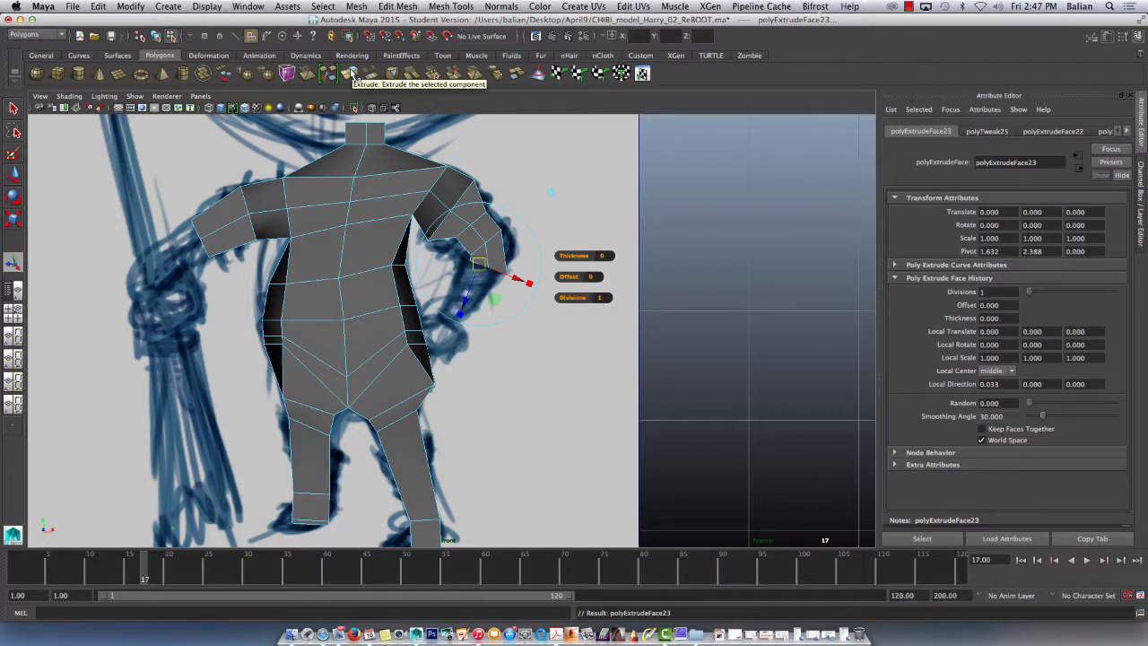
{"action": "left_click_drag", "start_coordinate": [470, 285], "coordinate": [459, 328]}
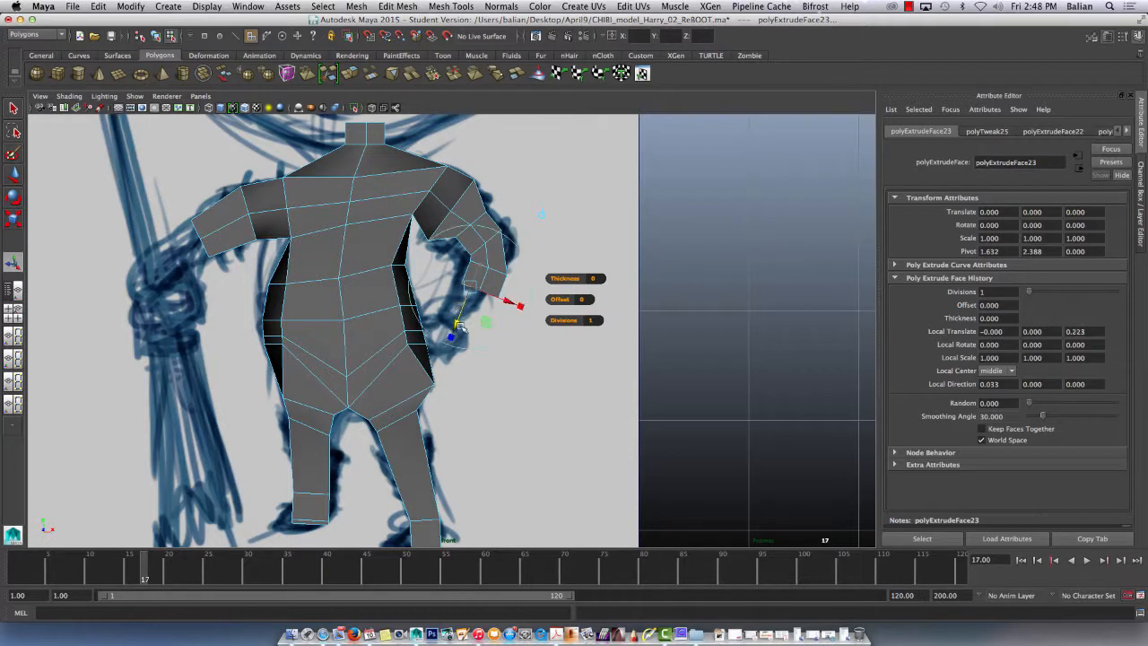
{"action": "key", "text": "e"}
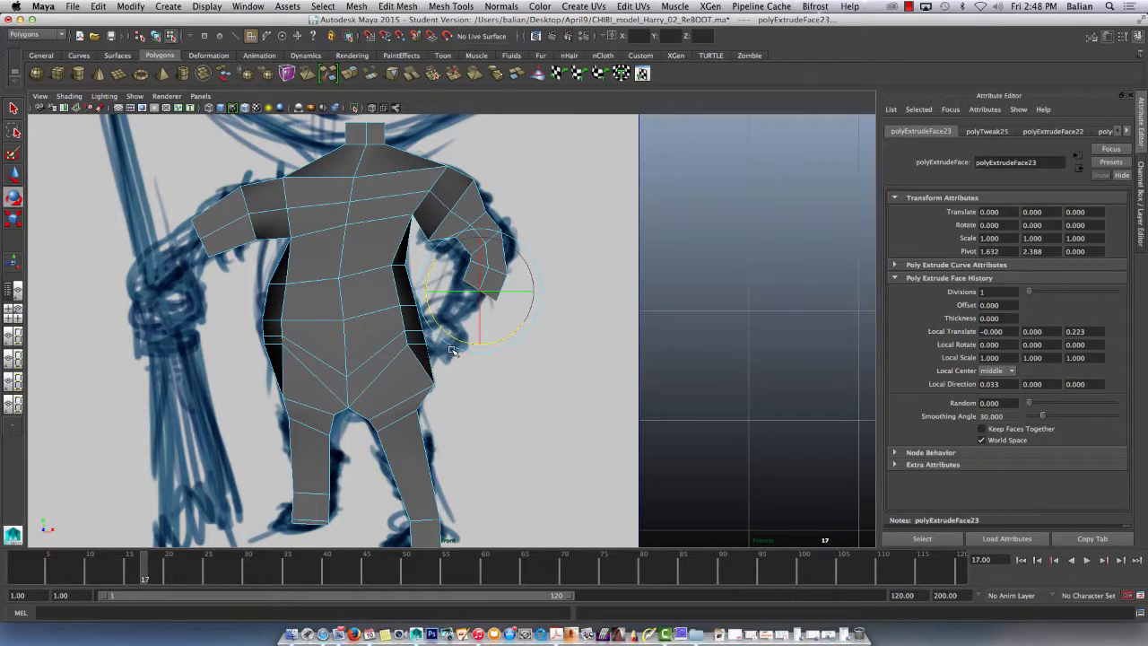
{"action": "key", "text": "w"}
{"action": "left_click_drag", "start_coordinate": [527, 291], "coordinate": [519, 291]}
{"action": "key", "text": "r"}
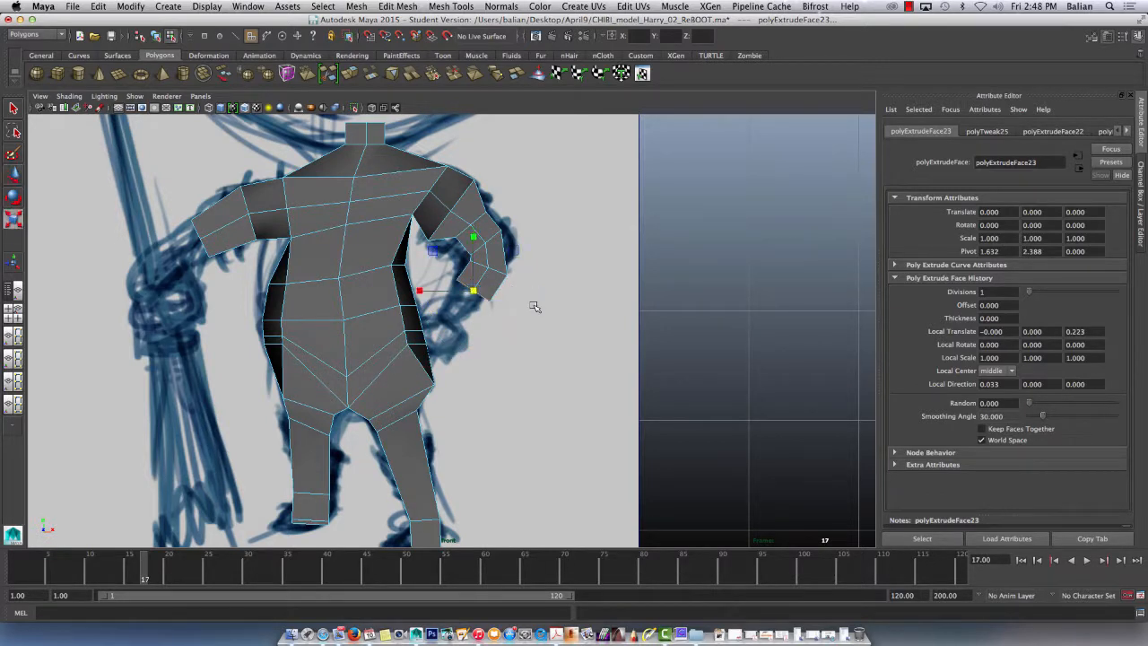
{"action": "left_click", "coordinate": [472, 290]}
{"action": "key", "text": "w"}
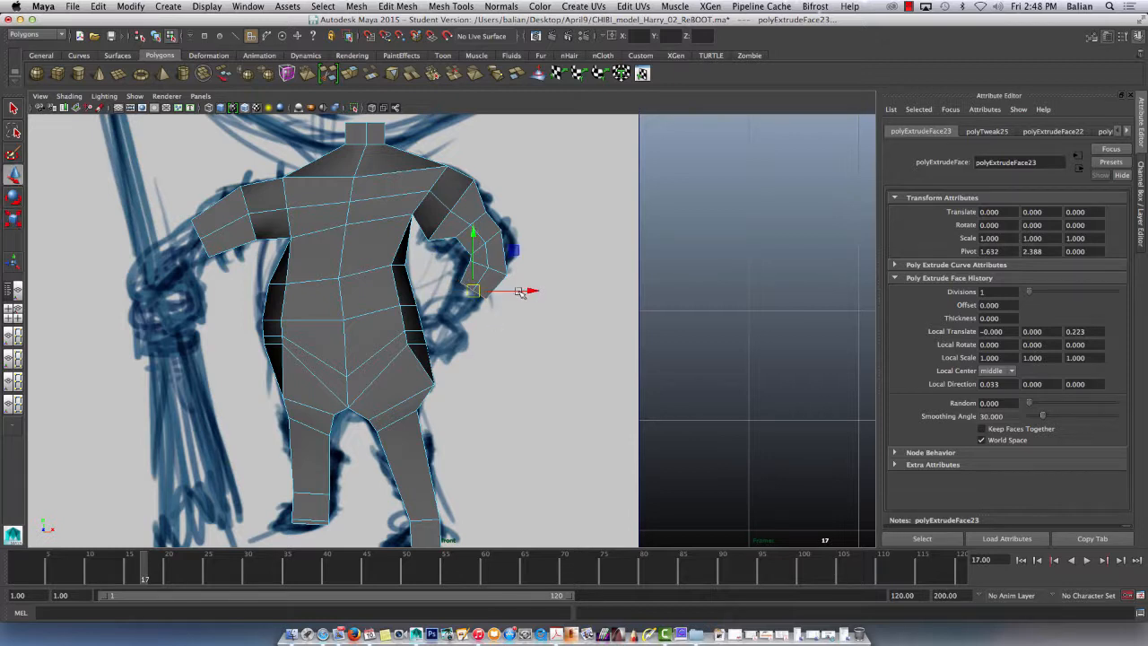
{"action": "left_click", "coordinate": [517, 290]}
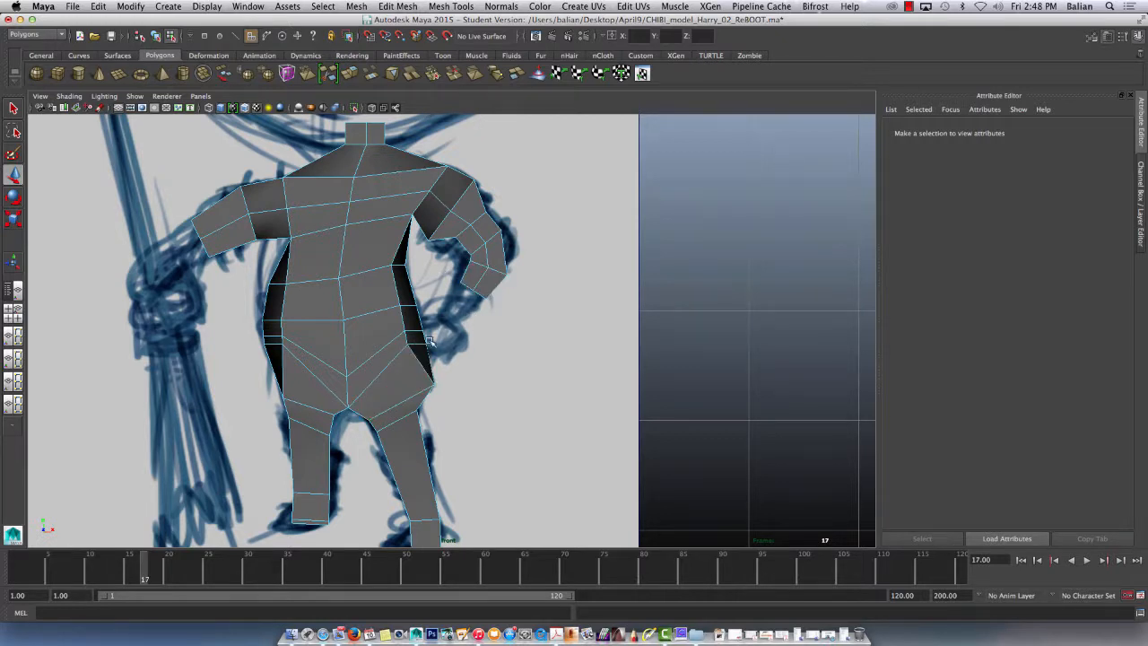
{"action": "left_click", "coordinate": [459, 285]}
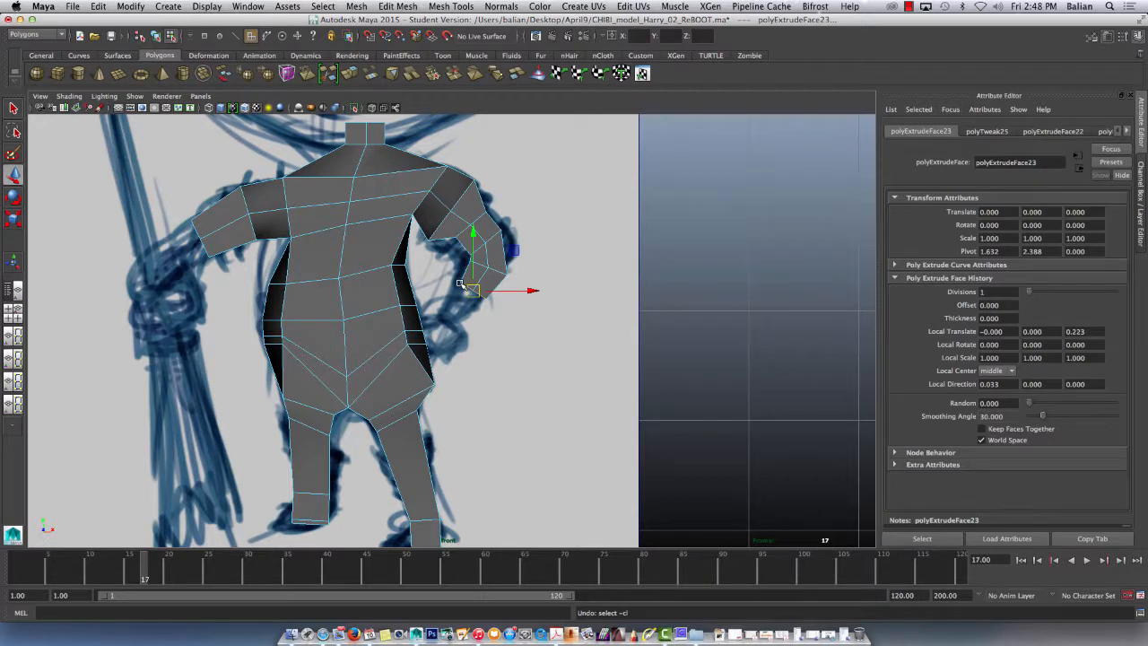
Step: Extrude the arm's end faces about 0.183 further toward the hip and scale them to form the wrist
{"action": "left_click", "coordinate": [349, 74]}
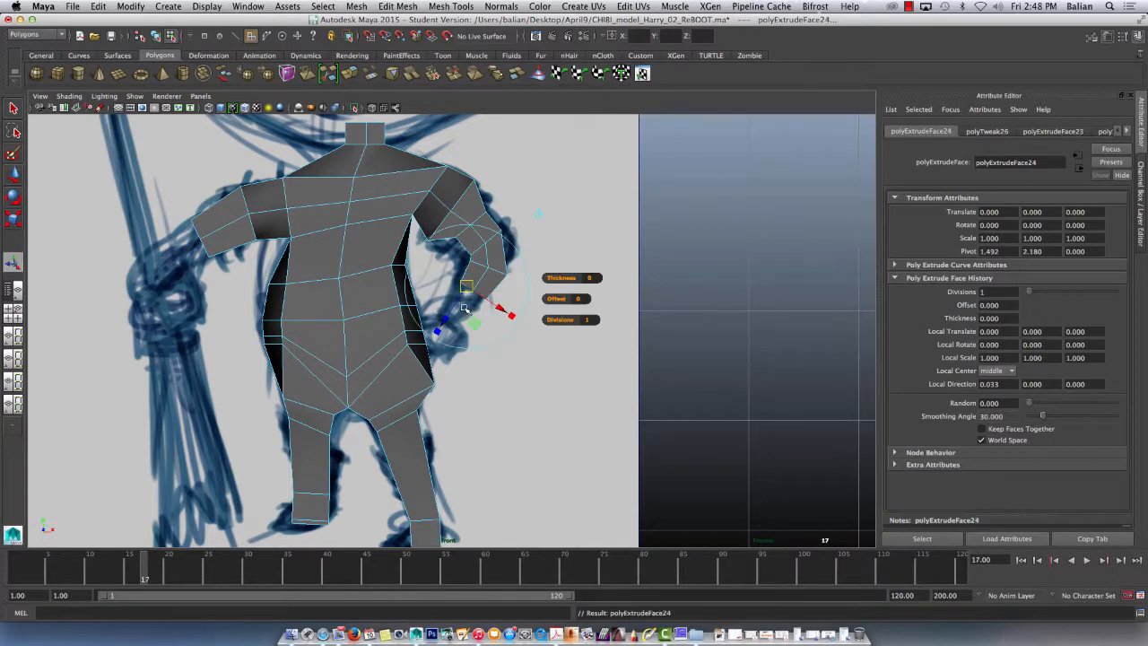
{"action": "left_click_drag", "start_coordinate": [453, 308], "coordinate": [435, 309]}
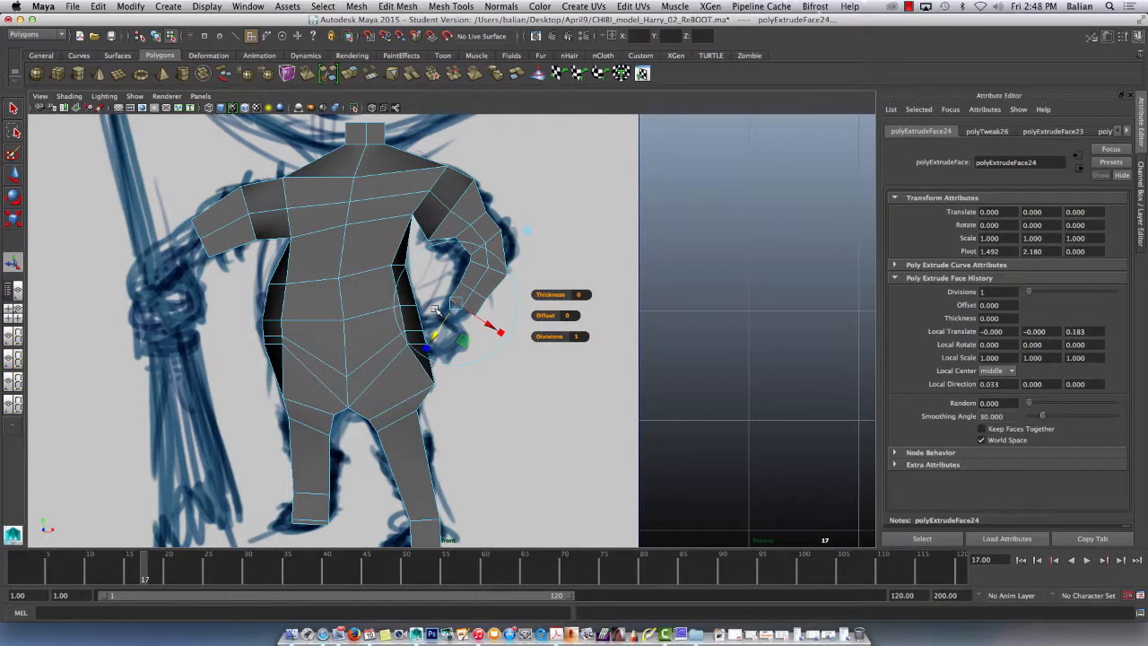
{"action": "key", "text": "r"}
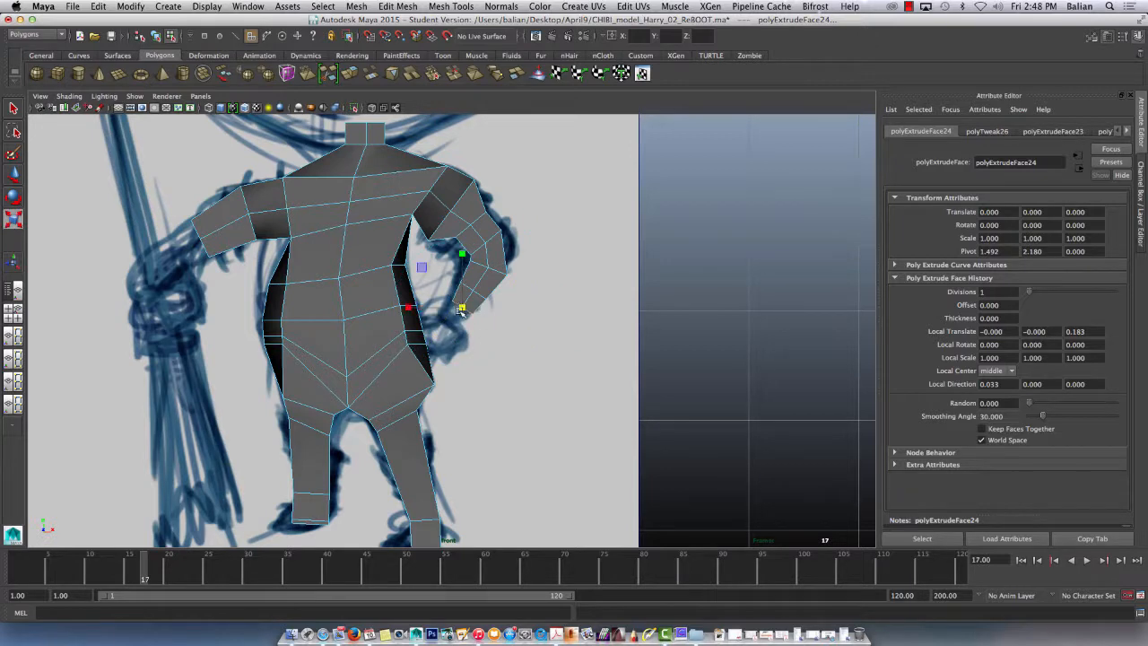
{"action": "key", "text": "w"}
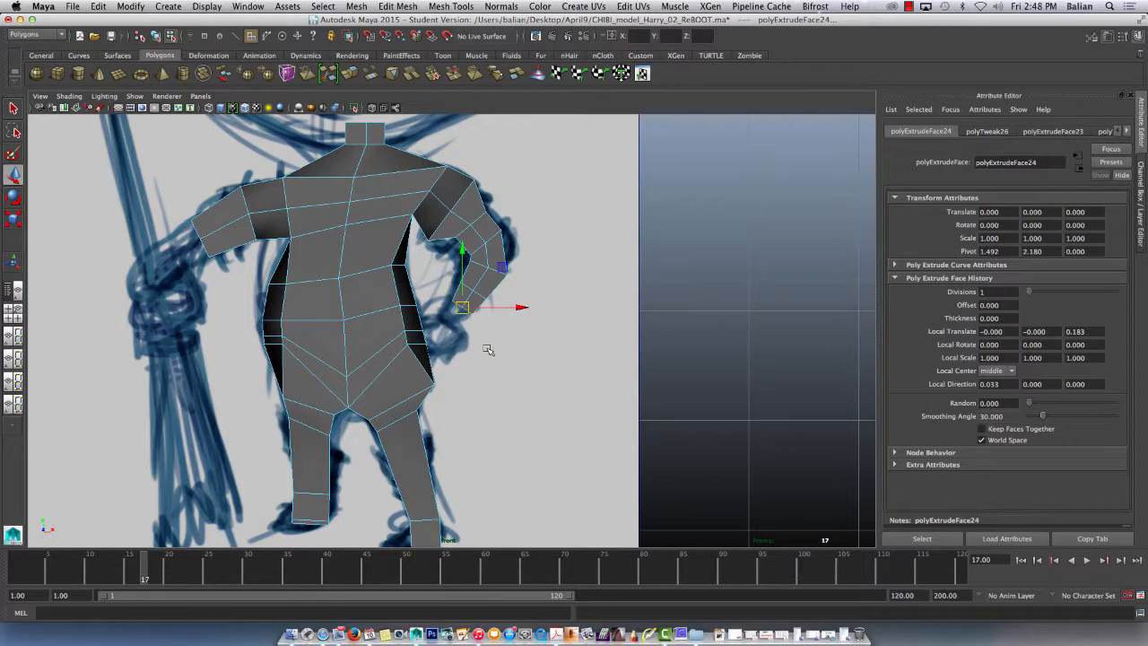
Step: In the perspective view, select the four adjacent faces on the body's side at hip height, just below the arm's end
{"action": "key", "text": "space"}
{"action": "left_click_drag", "start_coordinate": [357, 307], "coordinate": [353, 278]}
{"action": "left_click_drag", "start_coordinate": [359, 389], "coordinate": [344, 318], "text": "alt"}
{"action": "left_click_drag", "start_coordinate": [284, 464], "coordinate": [254, 262], "text": "alt"}
{"action": "left_click_drag", "start_coordinate": [330, 417], "coordinate": [299, 313], "text": "alt"}
{"action": "left_click", "coordinate": [300, 313]}
{"action": "left_click", "coordinate": [351, 330], "text": "shift"}
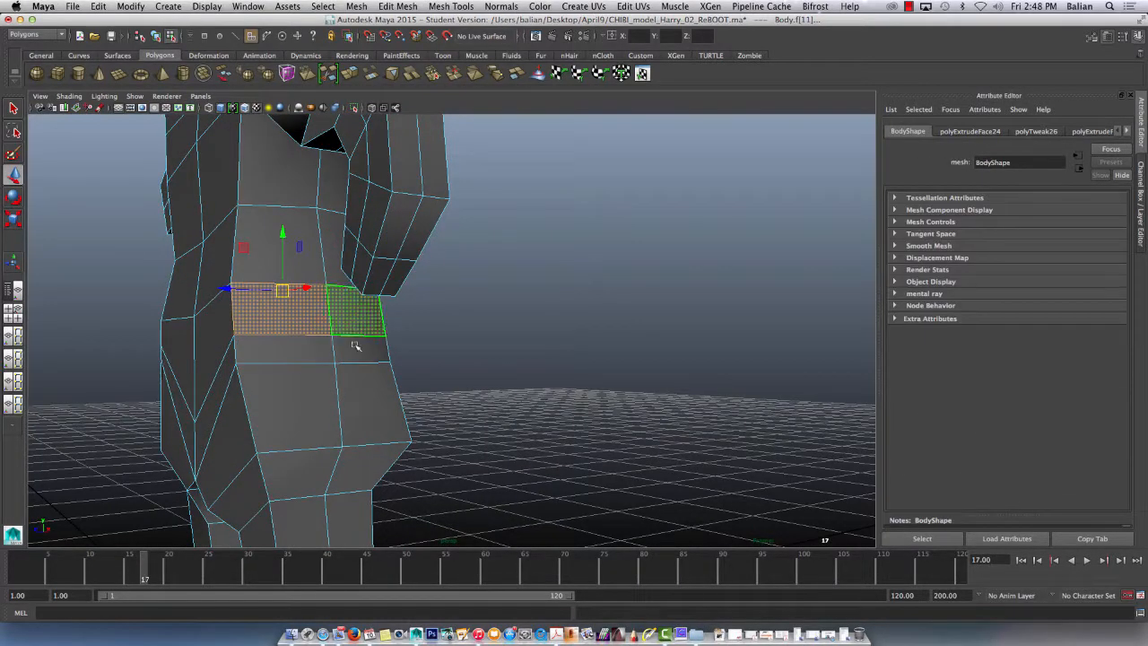
{"action": "left_click", "coordinate": [357, 350], "text": "shift"}
{"action": "left_click", "coordinate": [325, 352], "text": "shift"}
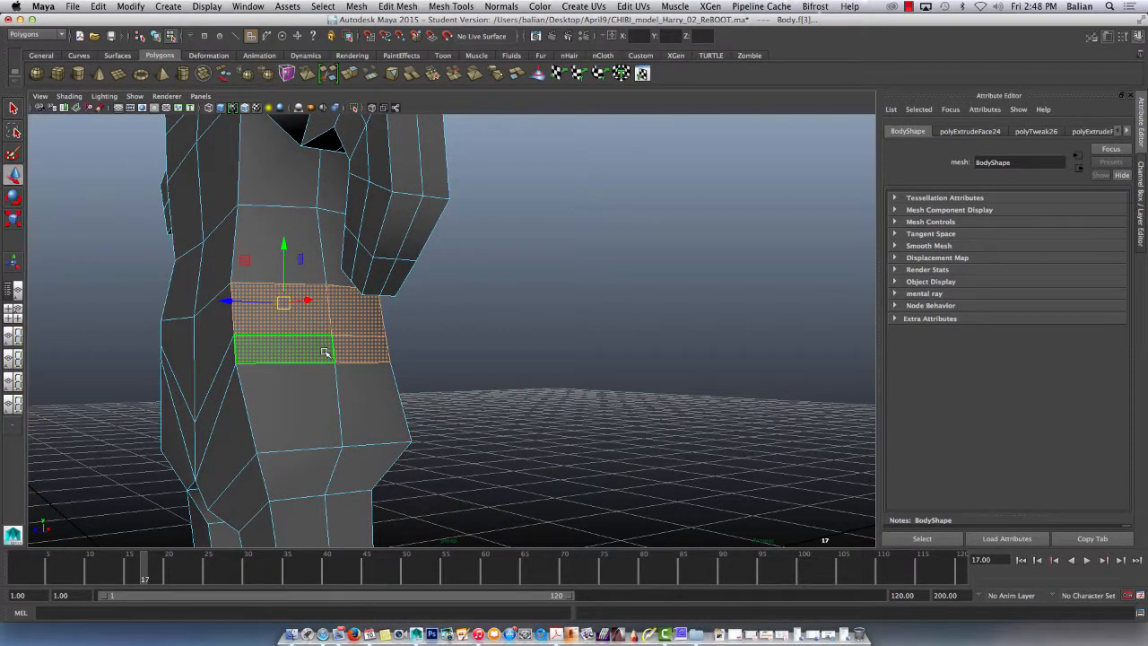
Step: Enable Keep faces together in the Modeling preferences for polygons and save the preferences
{"action": "left_click", "coordinate": [1136, 595]}
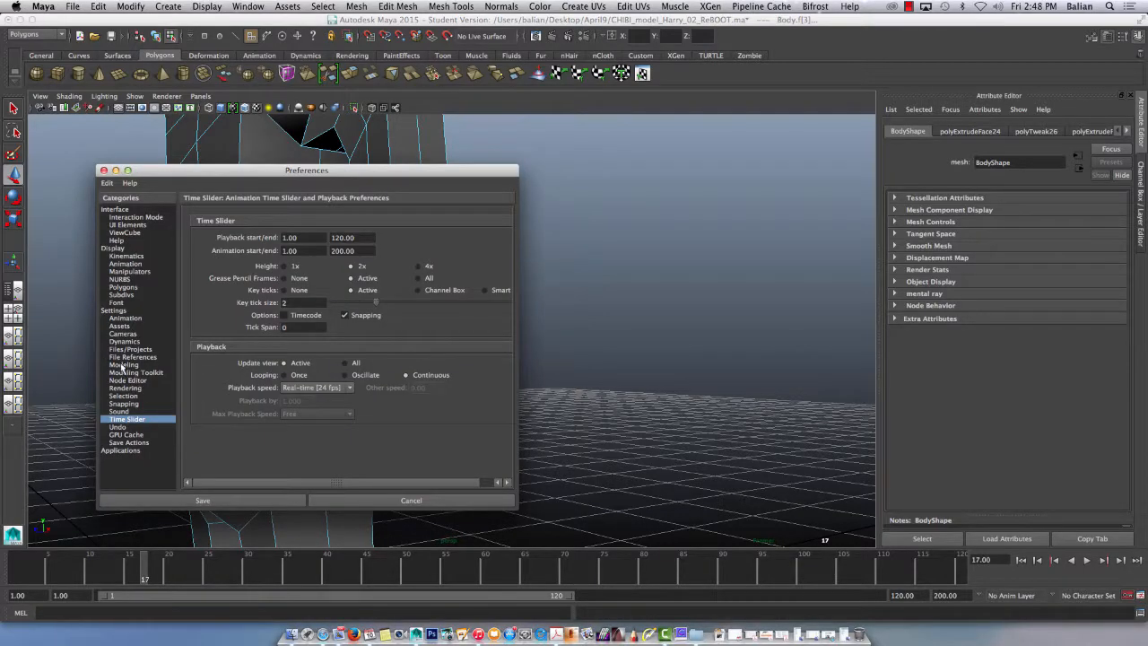
{"action": "left_click", "coordinate": [122, 365]}
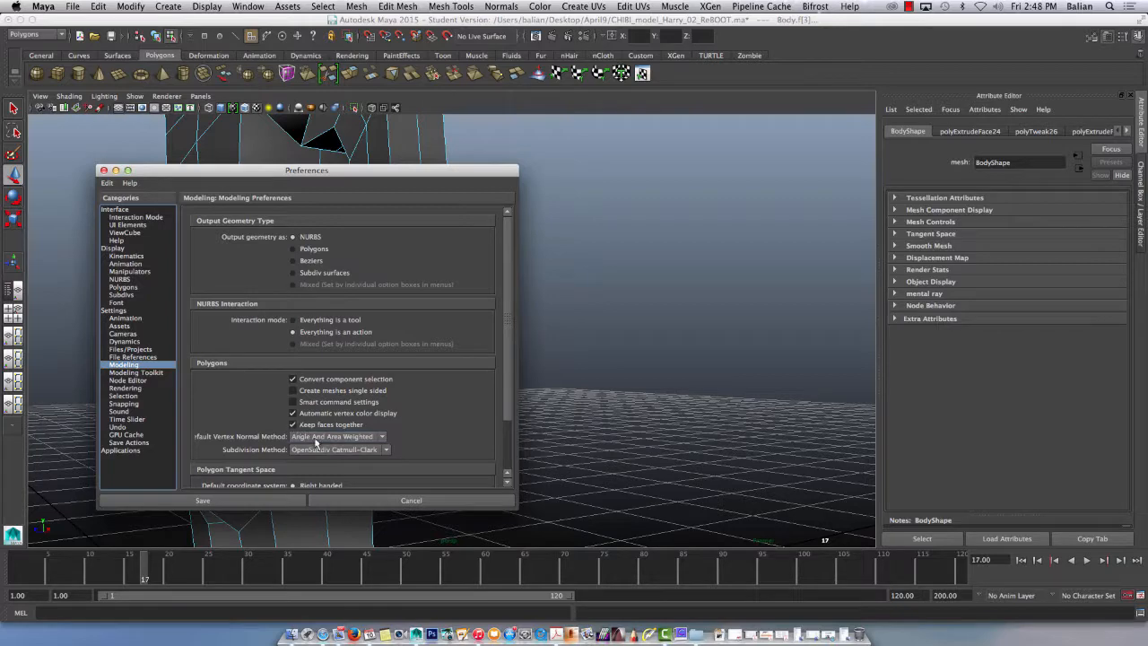
{"action": "left_click", "coordinate": [215, 500]}
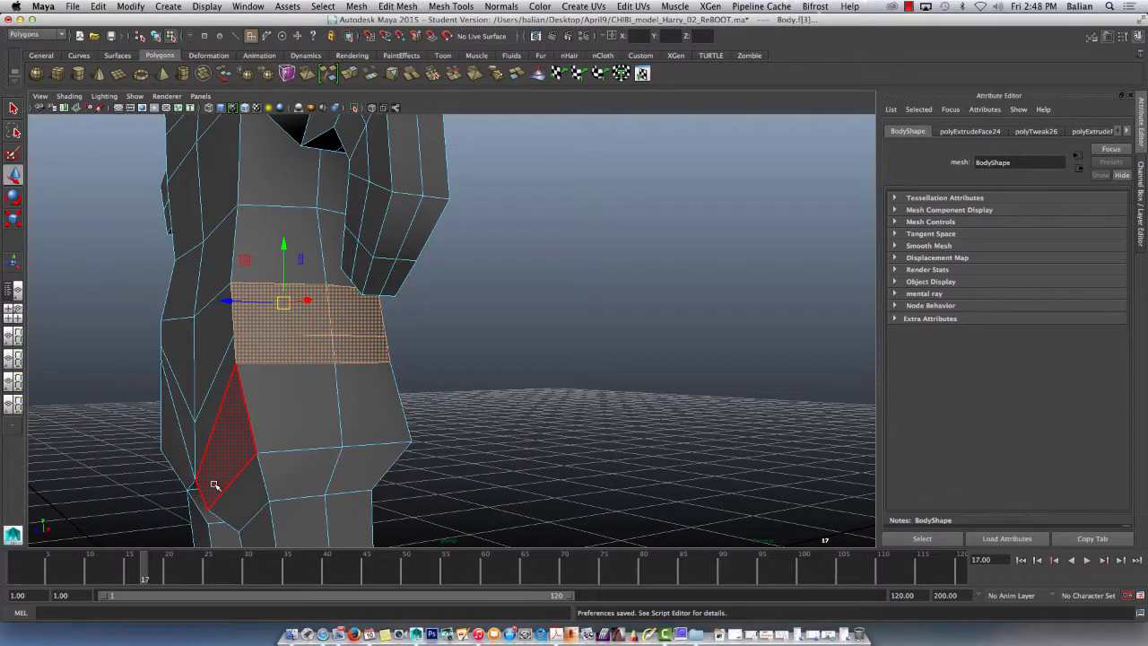
Step: Reselect the four side hip faces and try extruding them together, scaling the extrusion along the depth axis
{"action": "left_click", "coordinate": [113, 351]}
{"action": "left_click", "coordinate": [302, 307]}
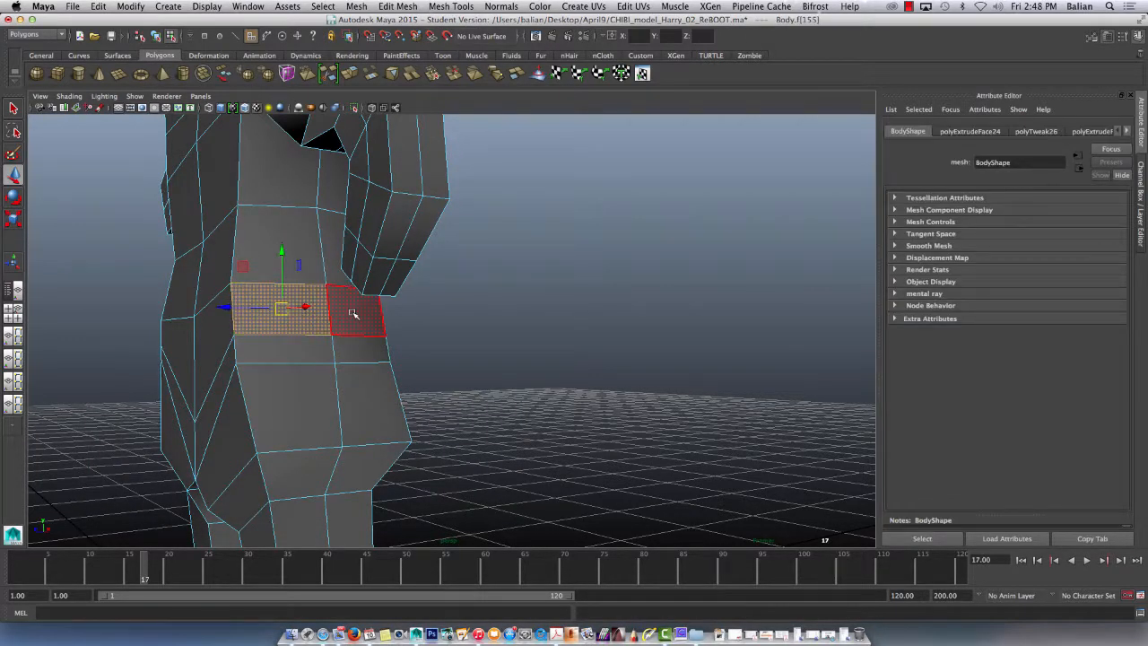
{"action": "left_click", "coordinate": [353, 313], "text": "shift"}
{"action": "left_click", "coordinate": [362, 348], "text": "shift"}
{"action": "left_click", "coordinate": [311, 346], "text": "shift"}
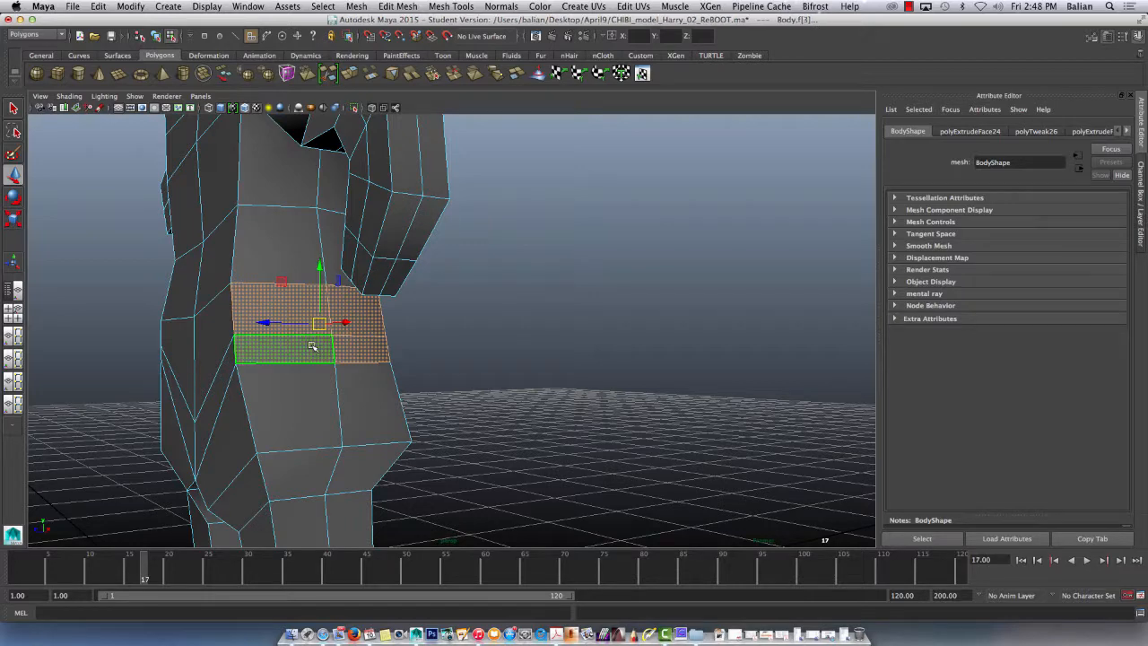
{"action": "left_click", "coordinate": [351, 74]}
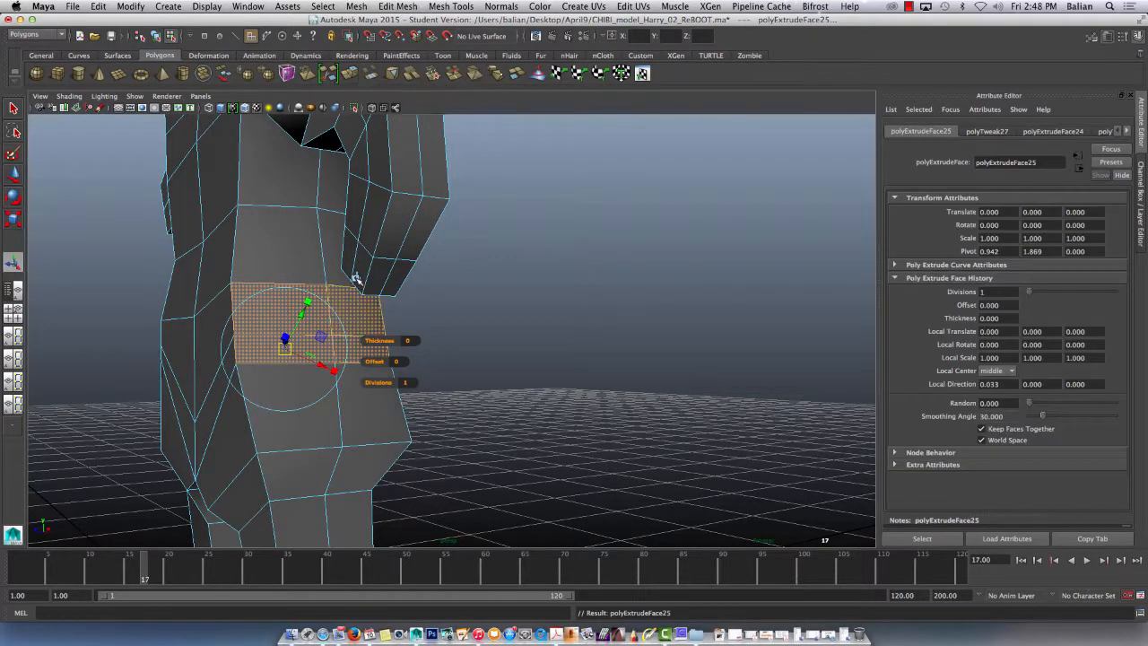
{"action": "left_click", "coordinate": [356, 279]}
{"action": "left_click_drag", "start_coordinate": [269, 323], "coordinate": [294, 311]}
Step: Undo the trial extrusion of the side hip faces and step back through their selection
{"action": "key", "text": "z"}
{"action": "key", "text": "z"}
{"action": "key", "text": "z"}
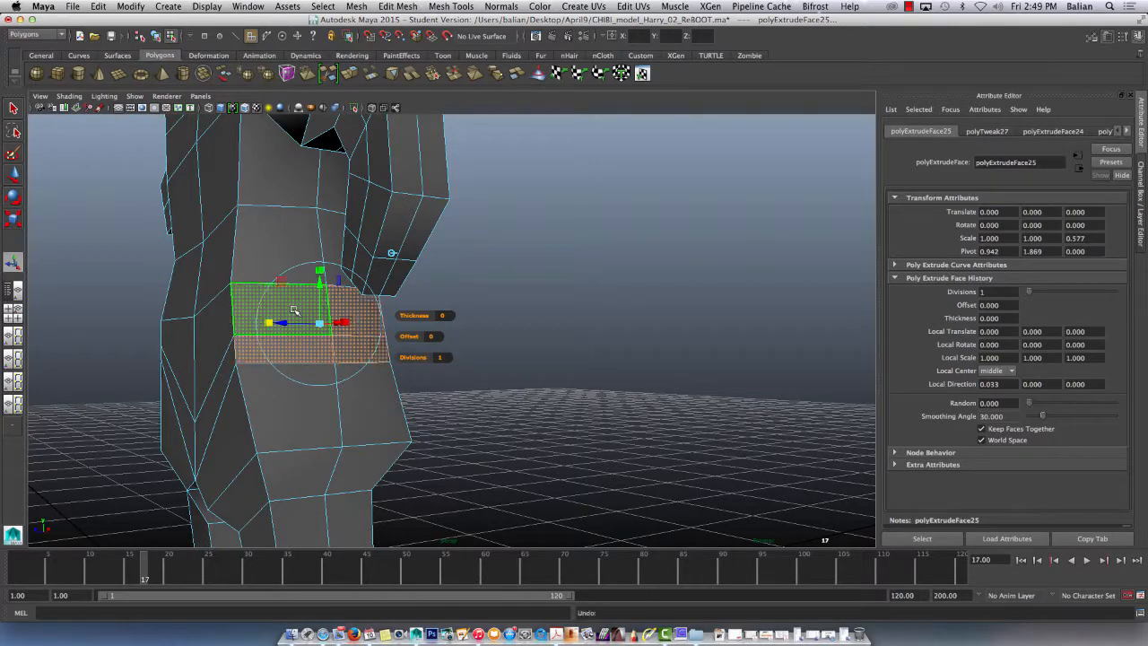
{"action": "left_click", "coordinate": [294, 311], "text": "shift"}
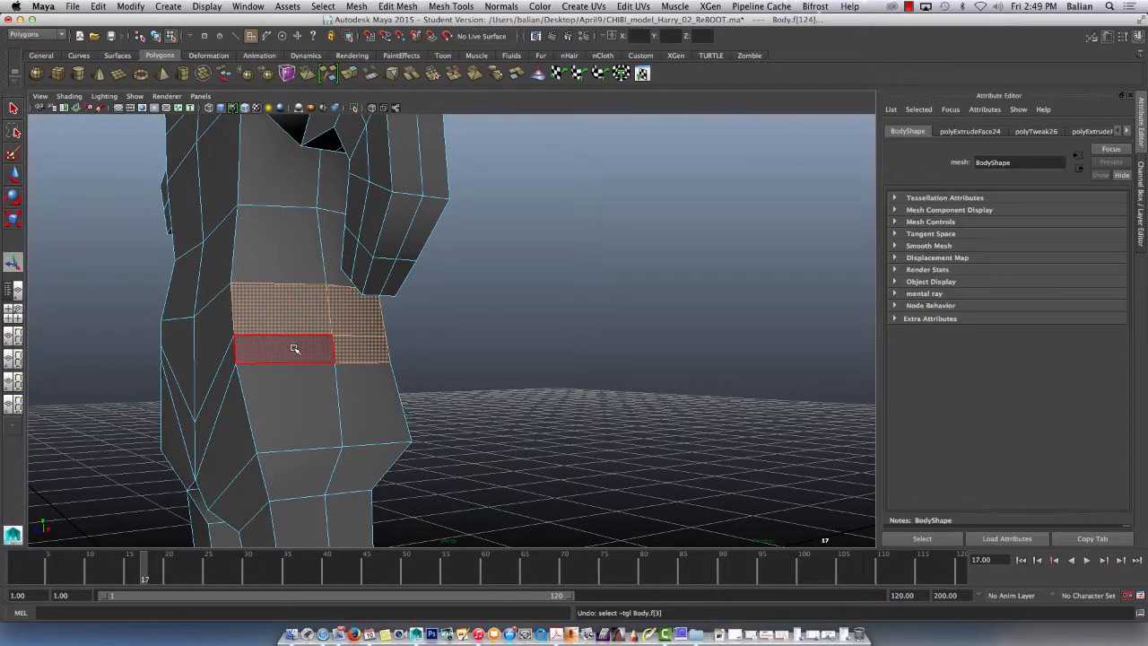
{"action": "key", "text": "z"}
{"action": "key", "text": "z"}
{"action": "key", "text": "z"}
{"action": "key", "text": "z"}
{"action": "key", "text": "z"}
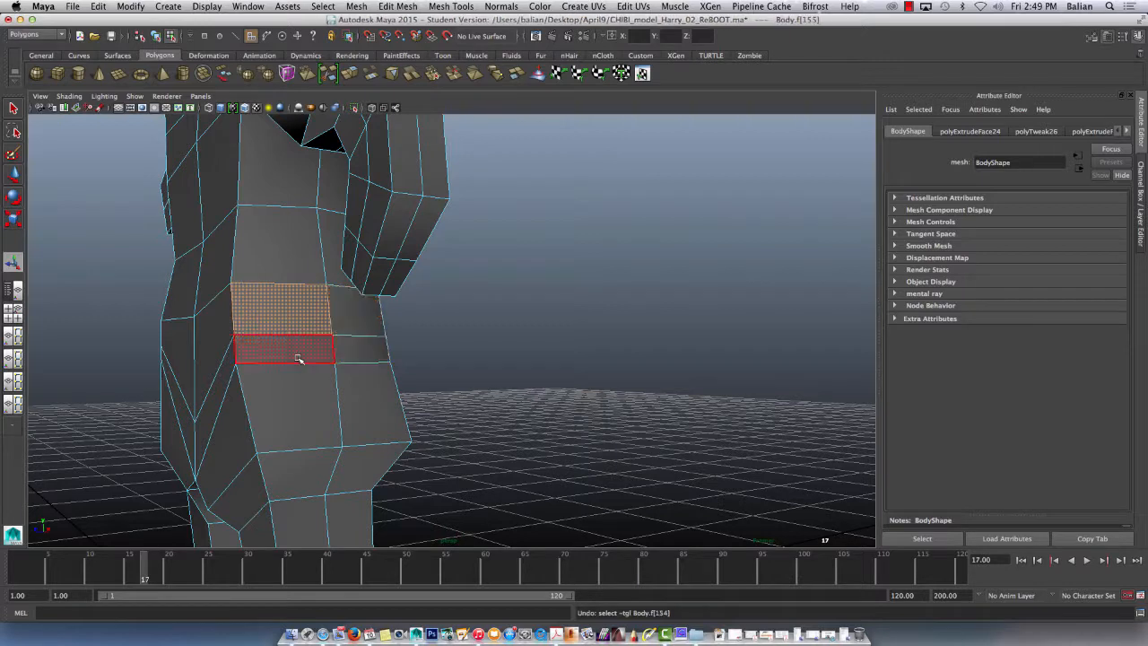
Step: Select the four side hip faces again, extrude them as one group and scale the new faces inward uniformly
{"action": "left_click", "coordinate": [306, 349]}
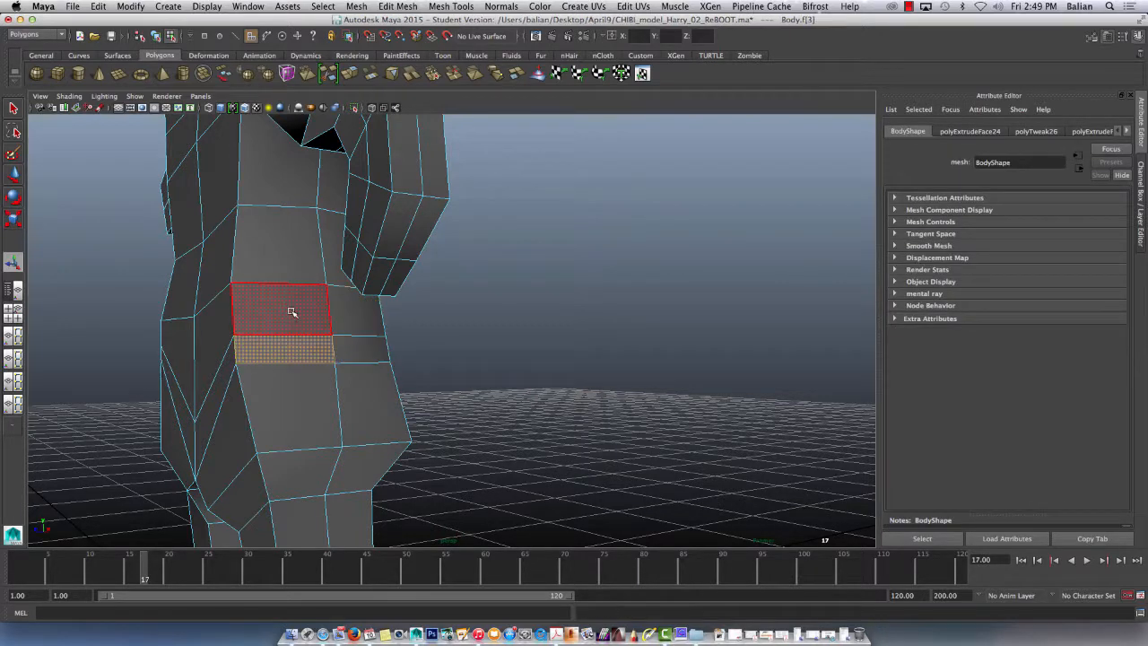
{"action": "left_click", "coordinate": [292, 311], "text": "shift"}
{"action": "left_click", "coordinate": [348, 313], "text": "shift"}
{"action": "left_click", "coordinate": [352, 344], "text": "shift"}
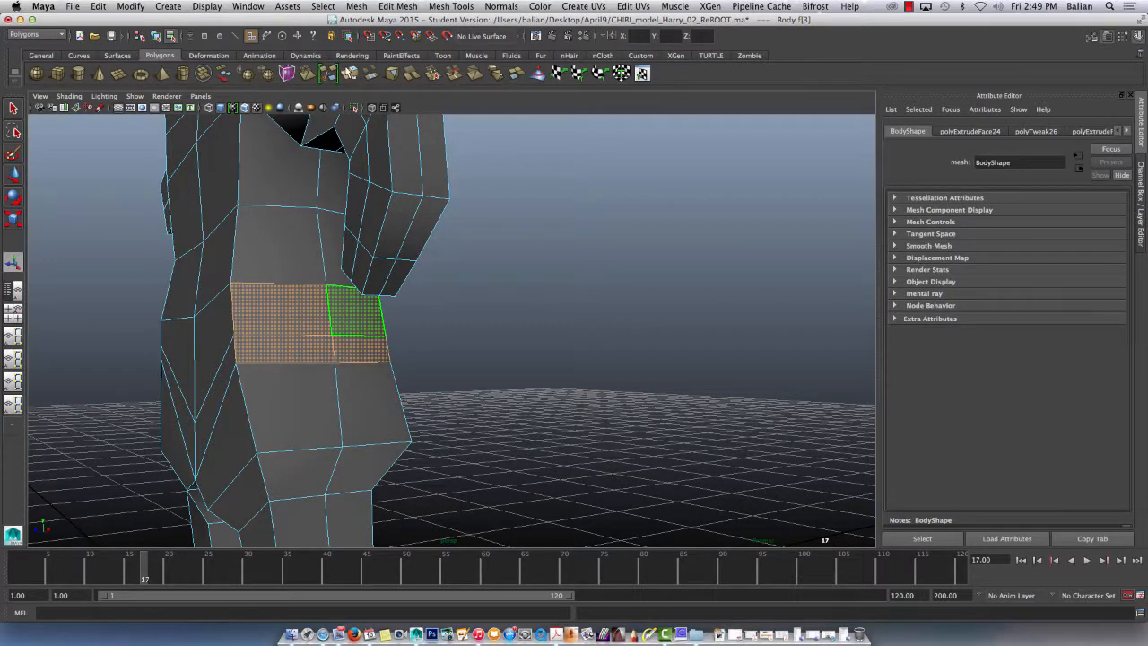
{"action": "left_click", "coordinate": [344, 77]}
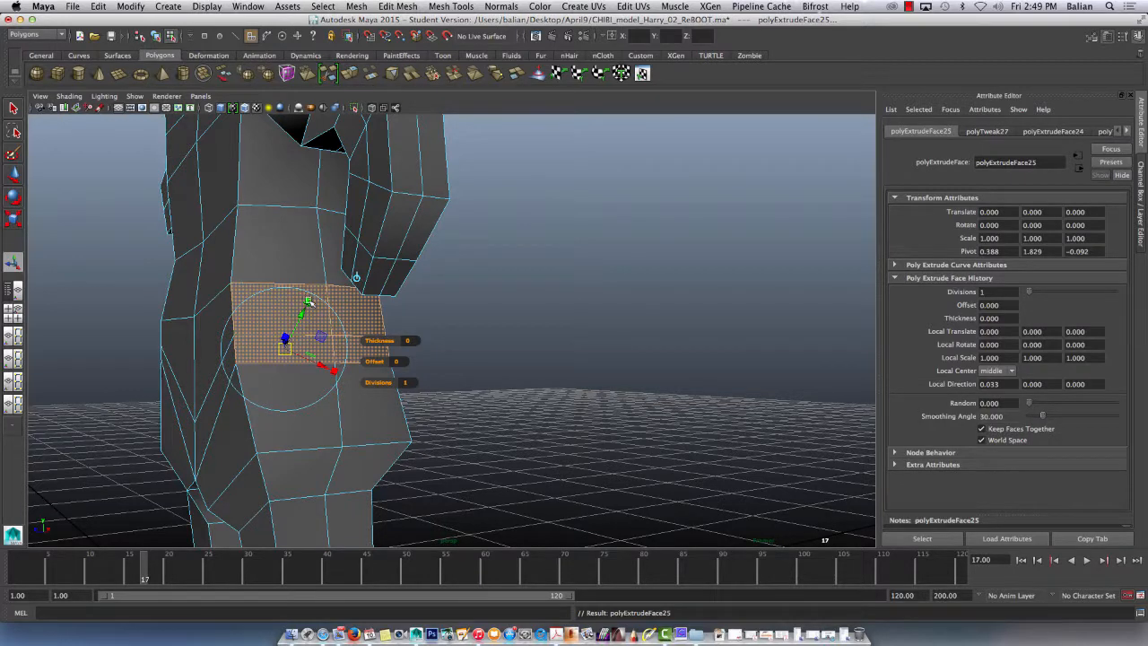
{"action": "left_click_drag", "start_coordinate": [308, 303], "coordinate": [308, 300]}
{"action": "left_click_drag", "start_coordinate": [284, 348], "coordinate": [257, 343]}
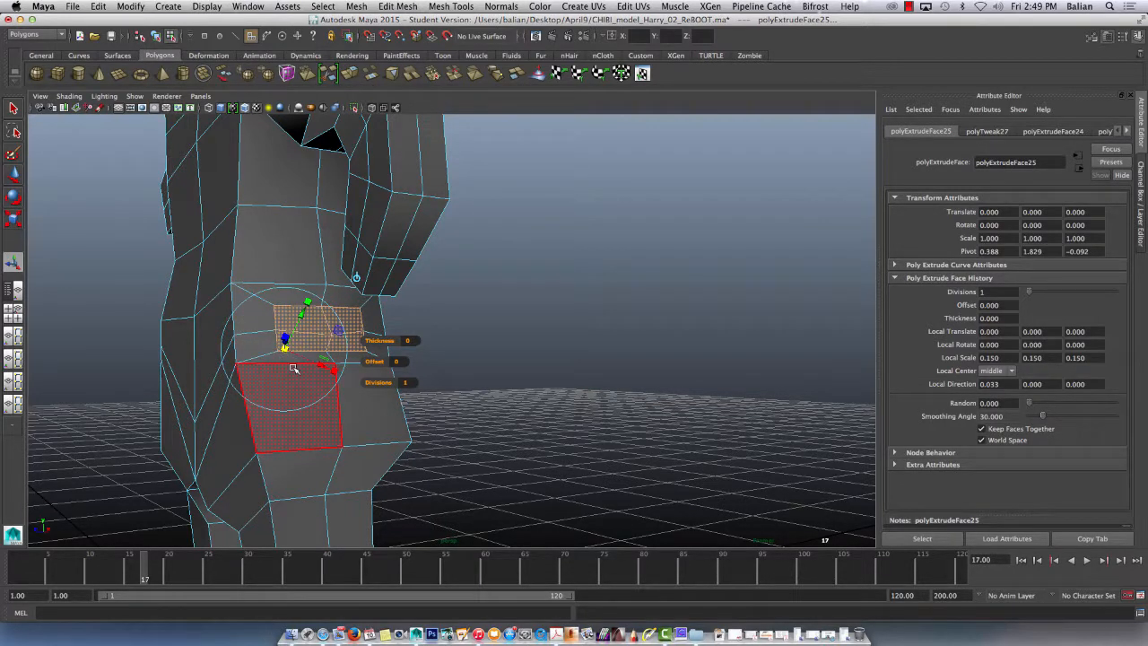
{"action": "left_click", "coordinate": [664, 634]}
{"action": "left_click", "coordinate": [908, 6]}
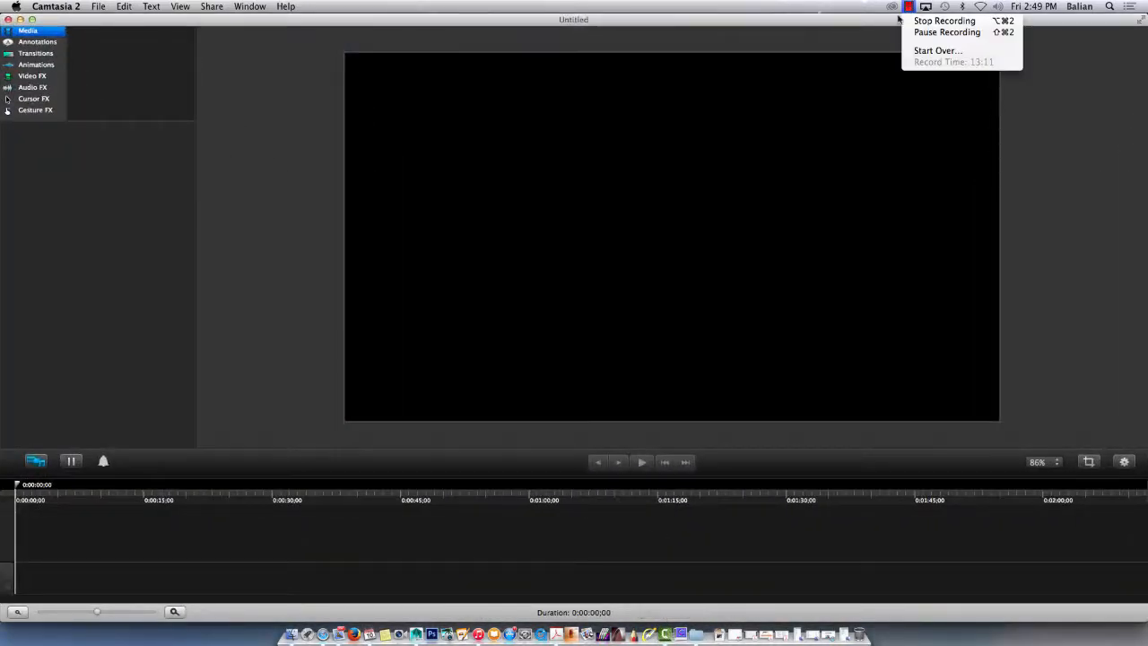
{"action": "left_click", "coordinate": [912, 33]}
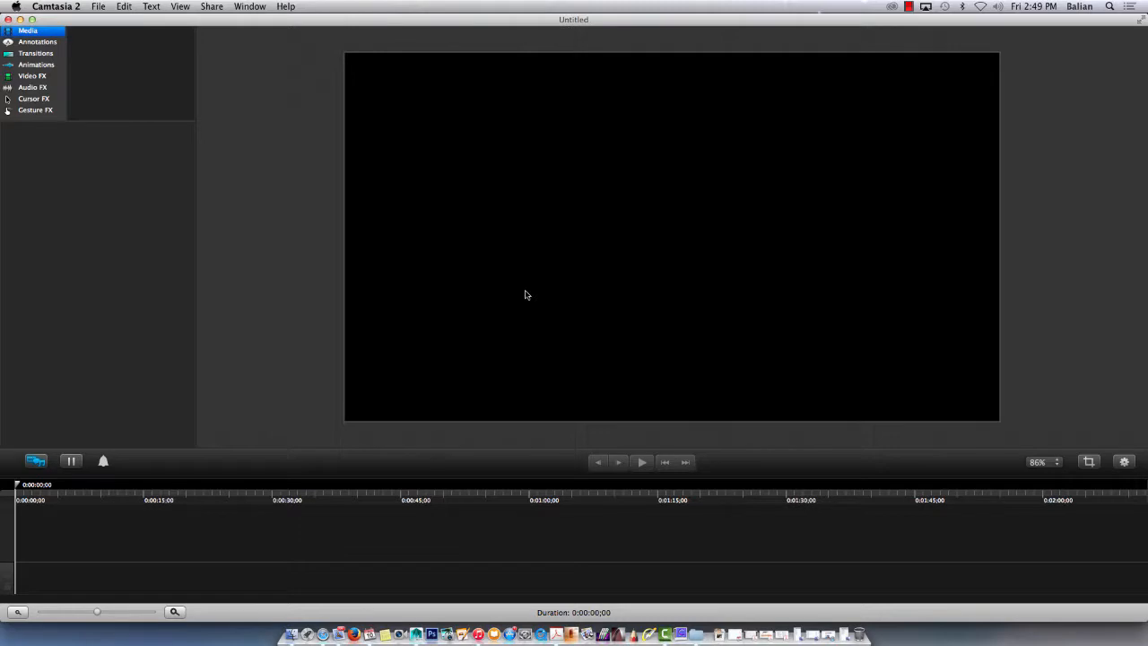
{"action": "left_click", "coordinate": [19, 18]}
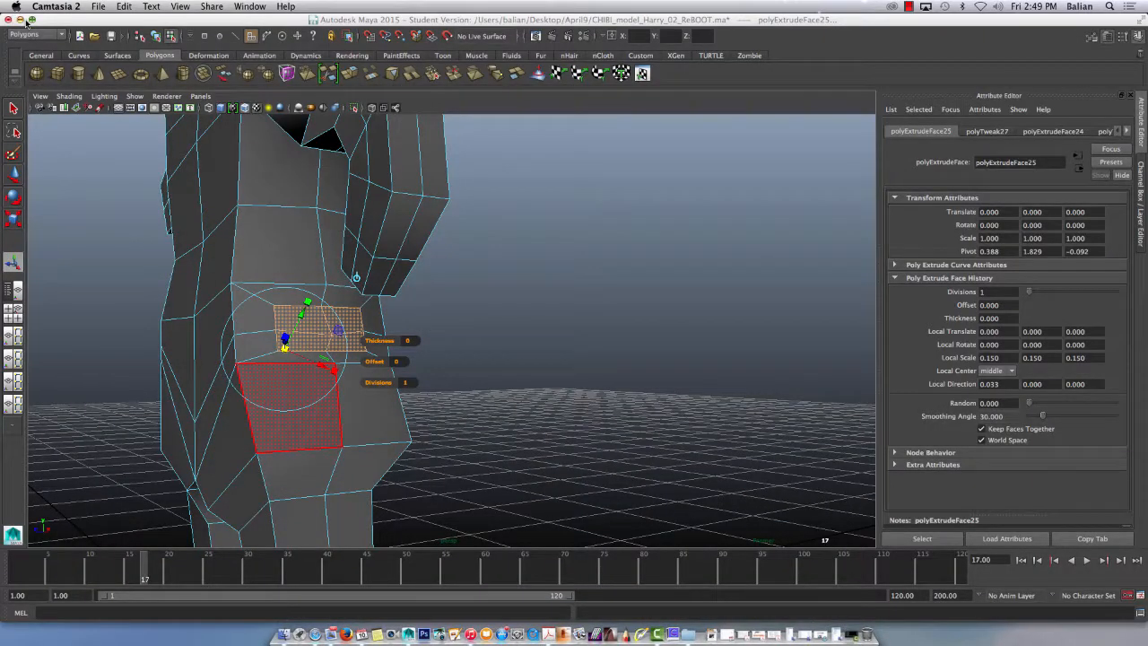
Step: Move the protruding middle vertex of the inset hip faces along the X axis to flatten the area
{"action": "left_click", "coordinate": [224, 338]}
{"action": "mouse_move", "coordinate": [224, 338]}
{"action": "left_mouse_down", "text": "alt"}
{"action": "mouse_move", "coordinate": [200, 318]}
{"action": "mouse_move", "coordinate": [245, 343]}
{"action": "left_mouse_up", "text": "alt"}
{"action": "left_click", "coordinate": [450, 349]}
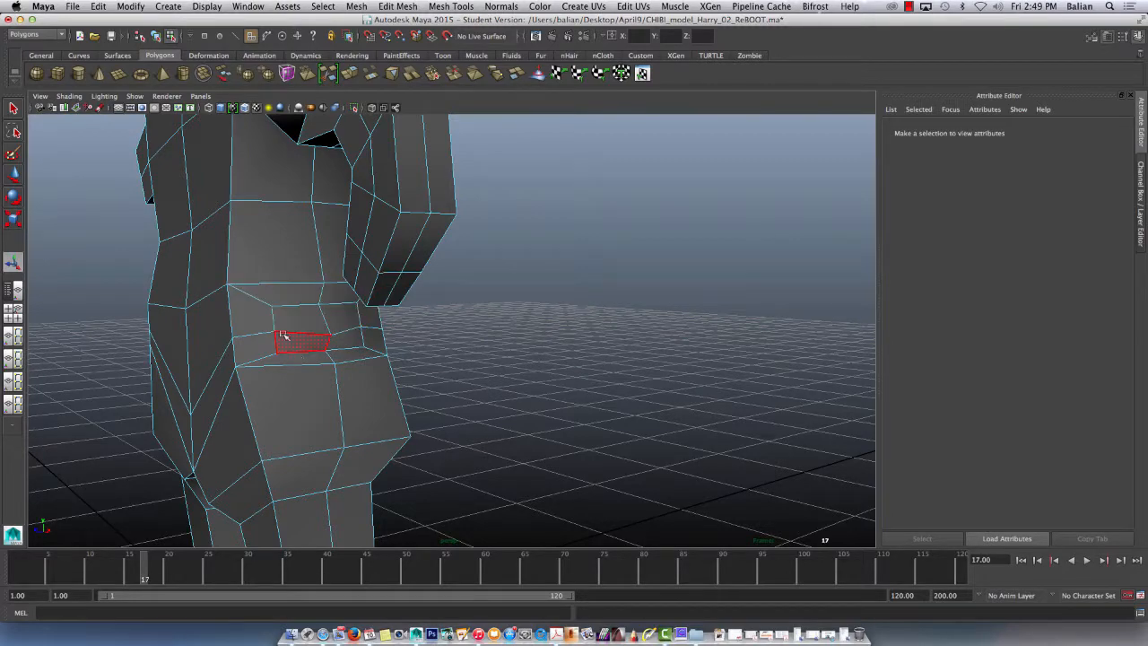
{"action": "left_click_drag", "start_coordinate": [296, 334], "coordinate": [334, 356], "text": "alt"}
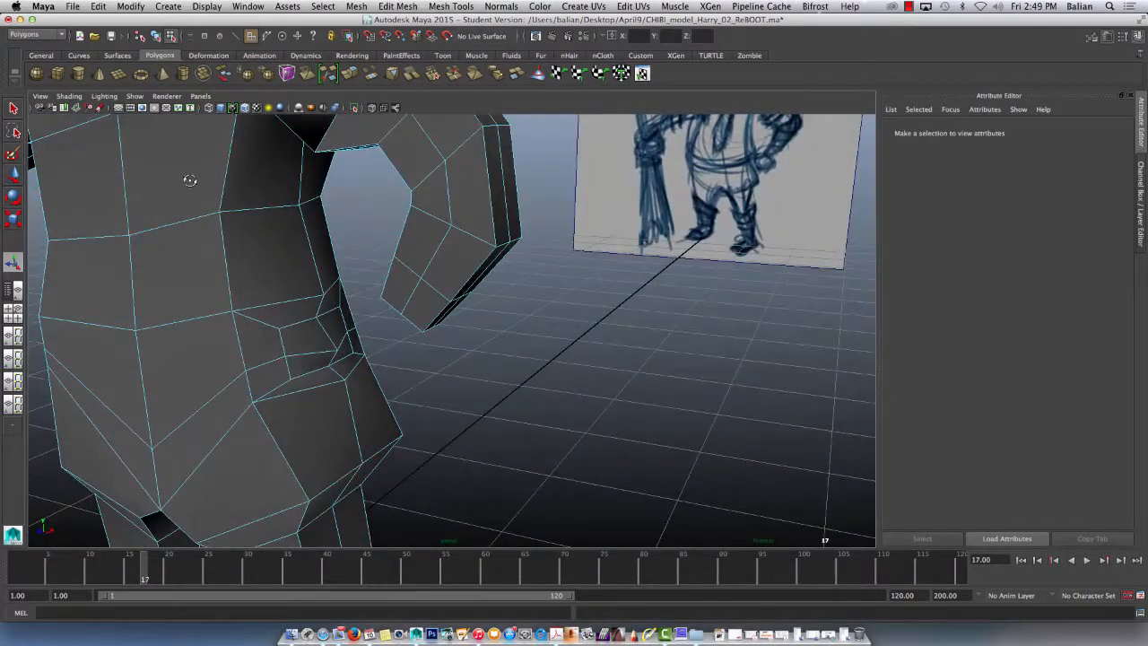
{"action": "left_click_drag", "start_coordinate": [190, 181], "coordinate": [234, 165], "text": "alt"}
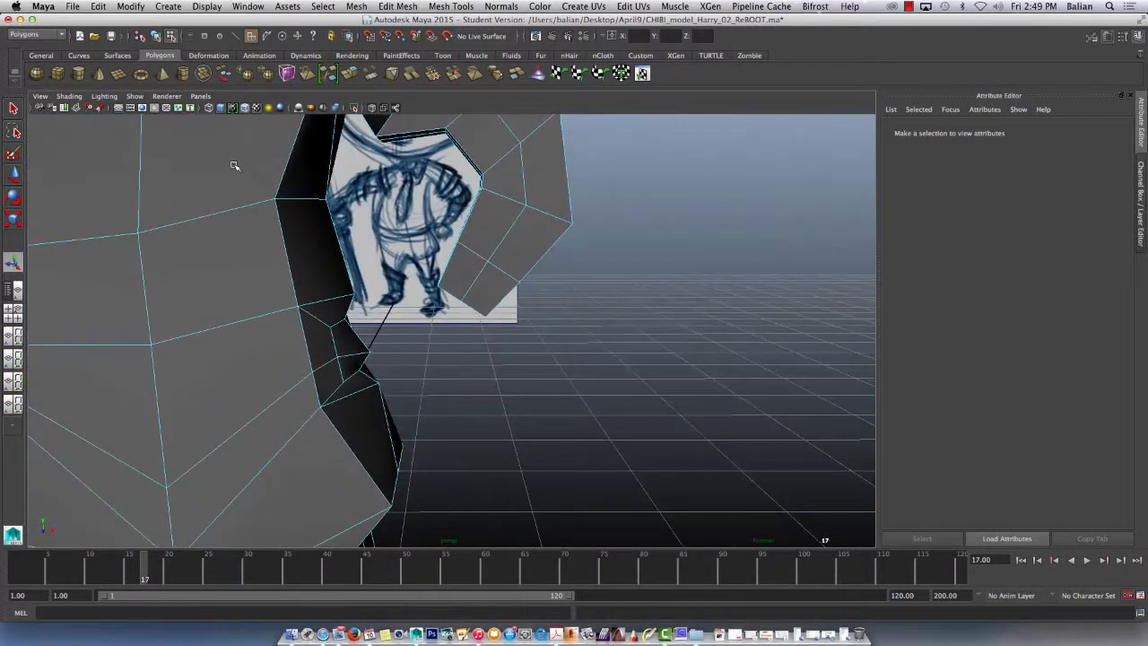
{"action": "right_click_drag", "start_coordinate": [369, 352], "coordinate": [337, 337]}
{"action": "left_click", "coordinate": [369, 355]}
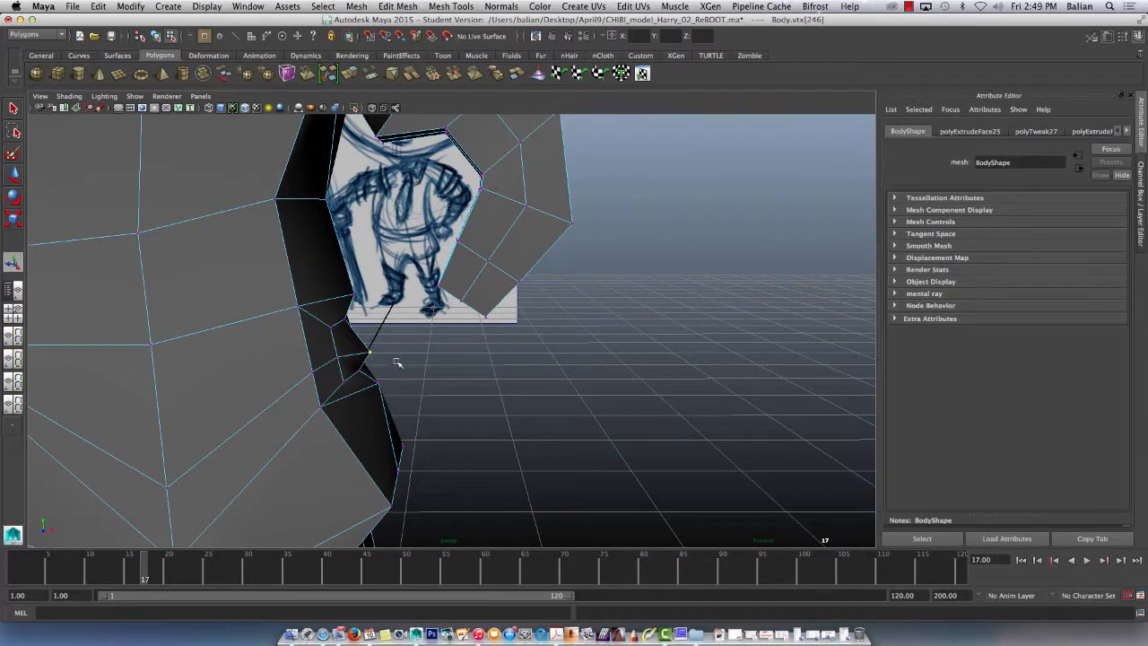
{"action": "key", "text": "w"}
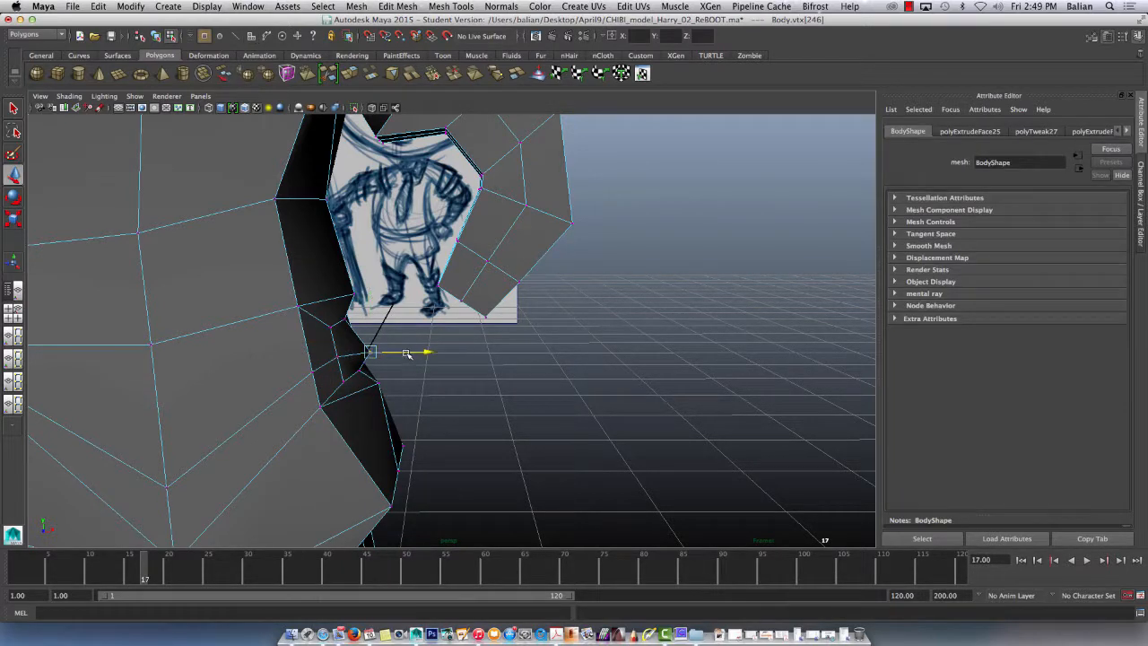
{"action": "mouse_move", "coordinate": [236, 325]}
{"action": "left_mouse_down", "text": "alt"}
{"action": "mouse_move", "coordinate": [149, 302]}
{"action": "mouse_move", "coordinate": [190, 308]}
{"action": "mouse_move", "coordinate": [286, 271]}
{"action": "mouse_move", "coordinate": [272, 287]}
{"action": "mouse_move", "coordinate": [294, 280]}
{"action": "mouse_move", "coordinate": [289, 307]}
{"action": "left_mouse_up", "text": "alt"}
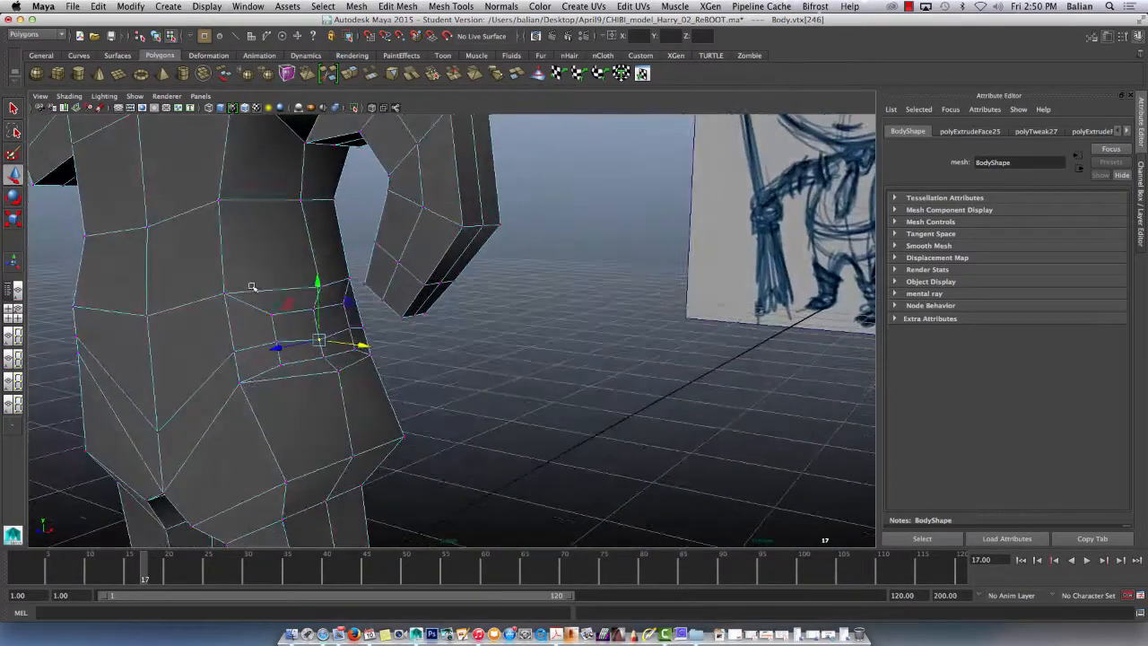
Step: Select the four inset faces on the hip together with the end faces of the bent arm
{"action": "left_click", "coordinate": [293, 341]}
{"action": "right_click_drag", "start_coordinate": [292, 330], "coordinate": [294, 364]}
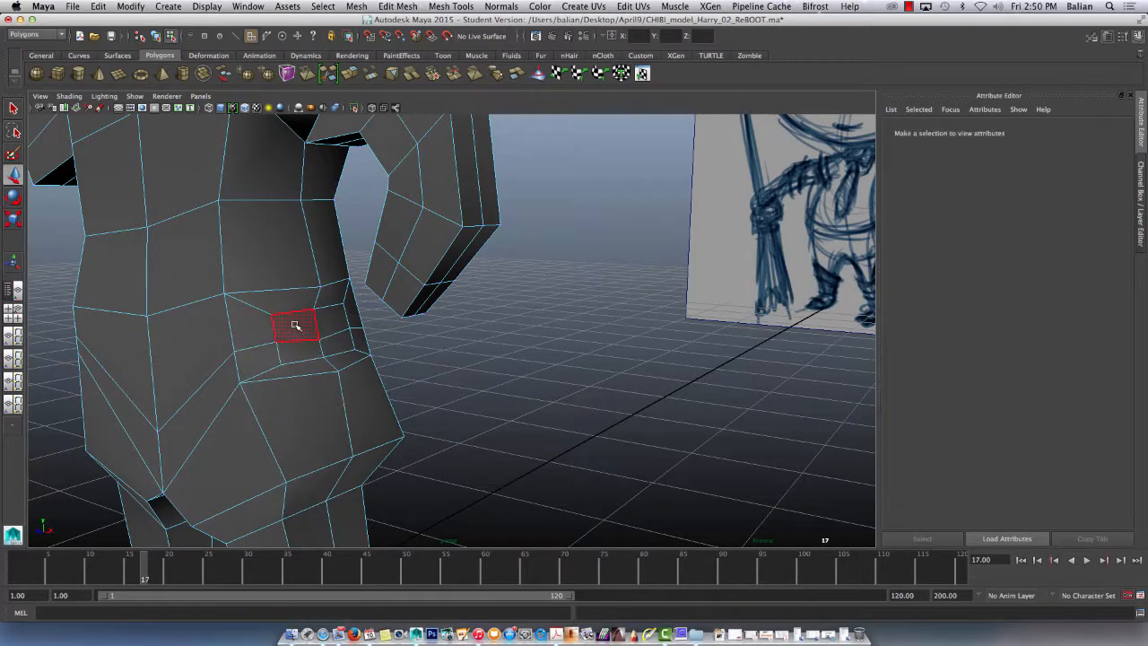
{"action": "left_click", "coordinate": [296, 326]}
{"action": "left_click", "coordinate": [332, 319], "text": "shift"}
{"action": "left_click", "coordinate": [339, 343]}
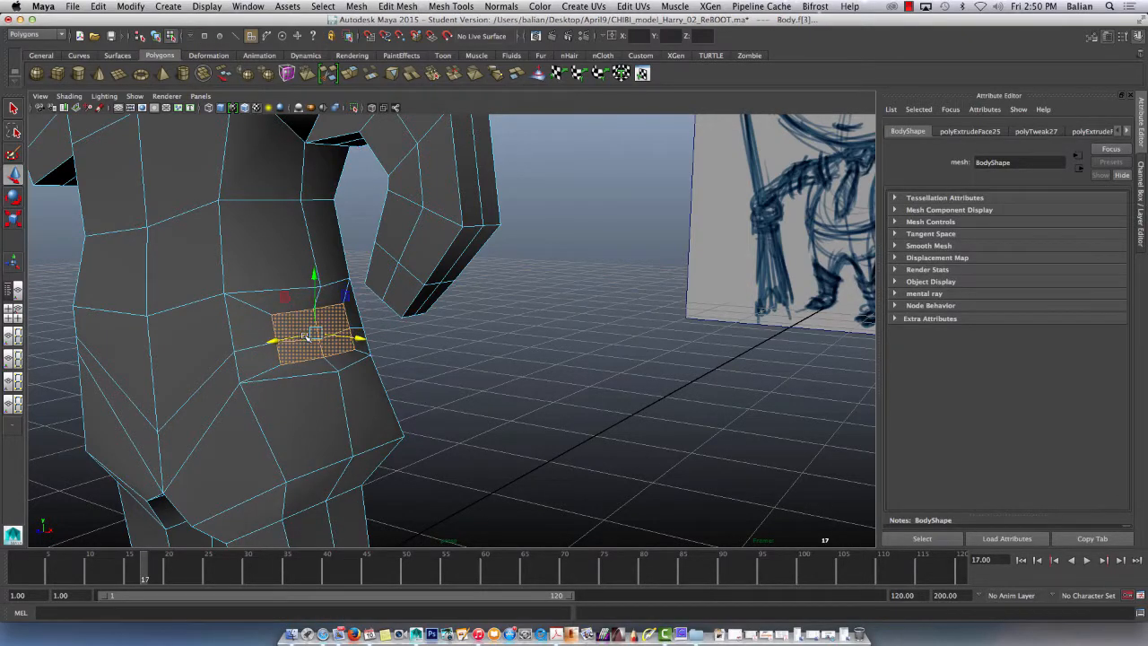
{"action": "left_click_drag", "start_coordinate": [306, 335], "coordinate": [436, 252], "text": "alt"}
{"action": "left_click", "coordinate": [436, 234], "text": "shift"}
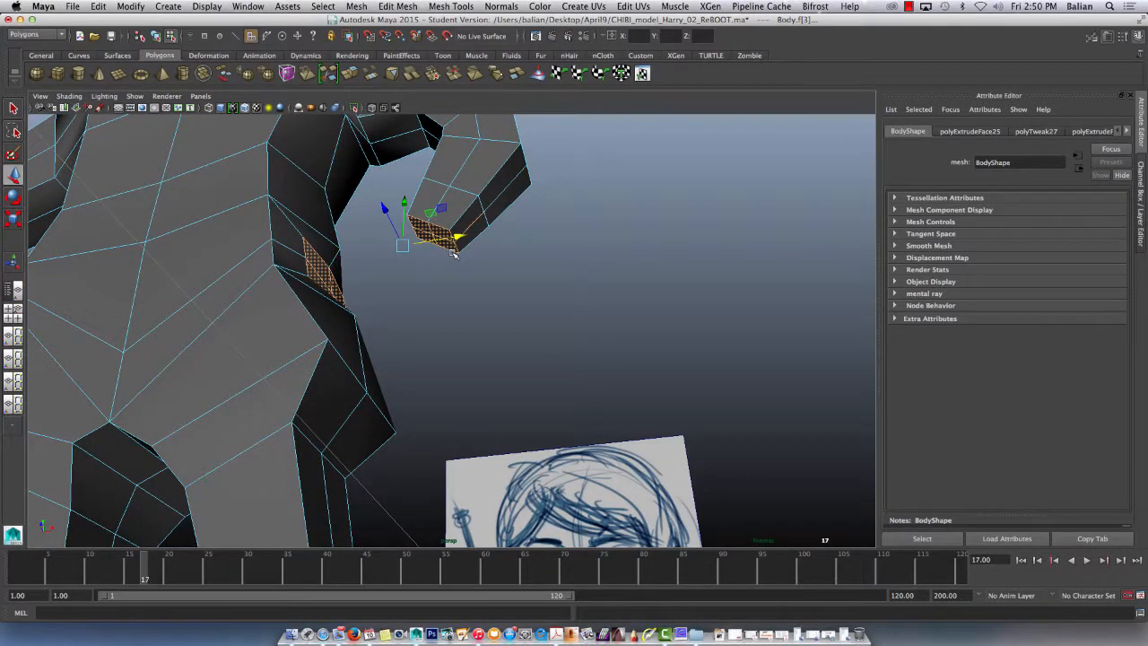
Step: Try to bridge the selected hip and arm-end faces with a linear path and 5 divisions
{"action": "left_click", "coordinate": [356, 7]}
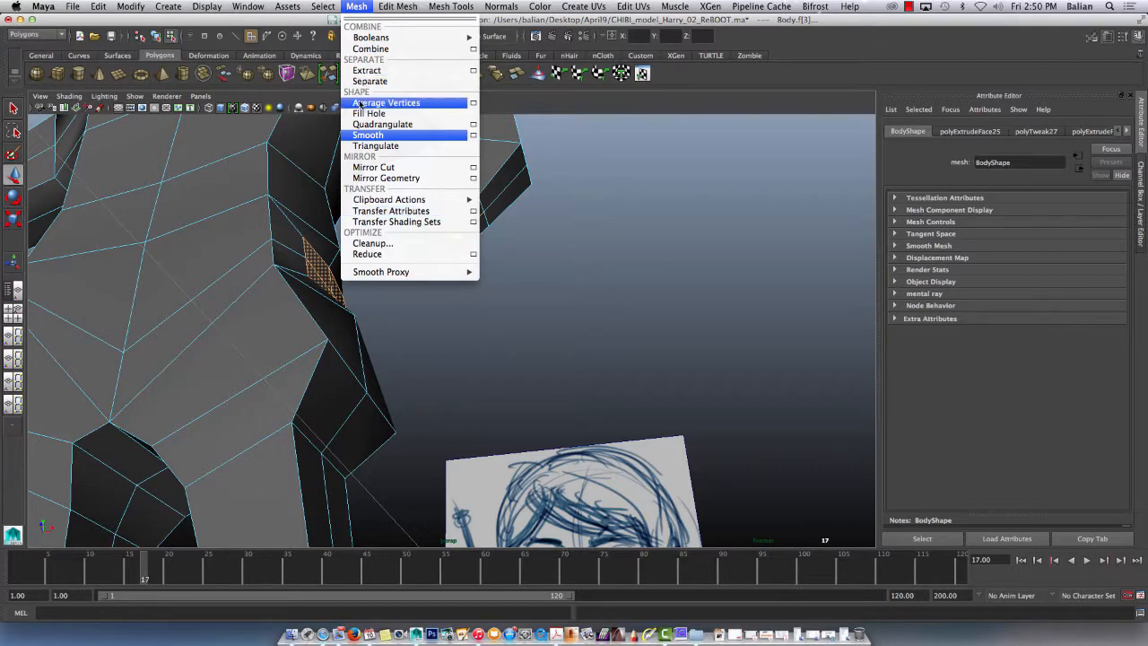
{"action": "mouse_move", "coordinate": [391, 8]}
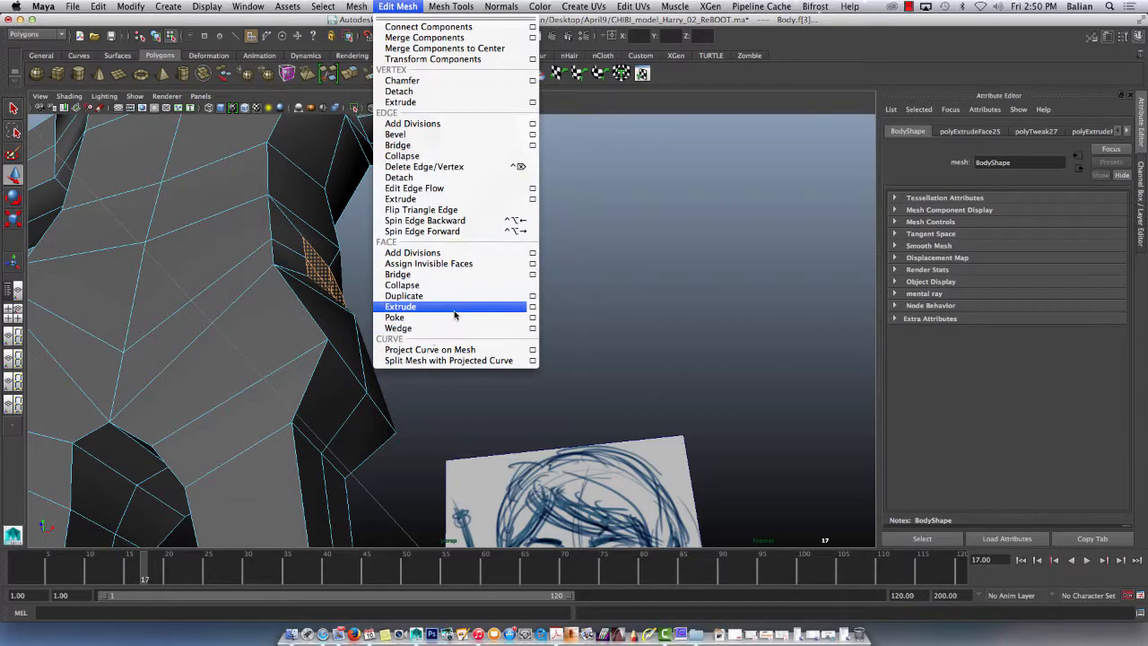
{"action": "left_click", "coordinate": [535, 274]}
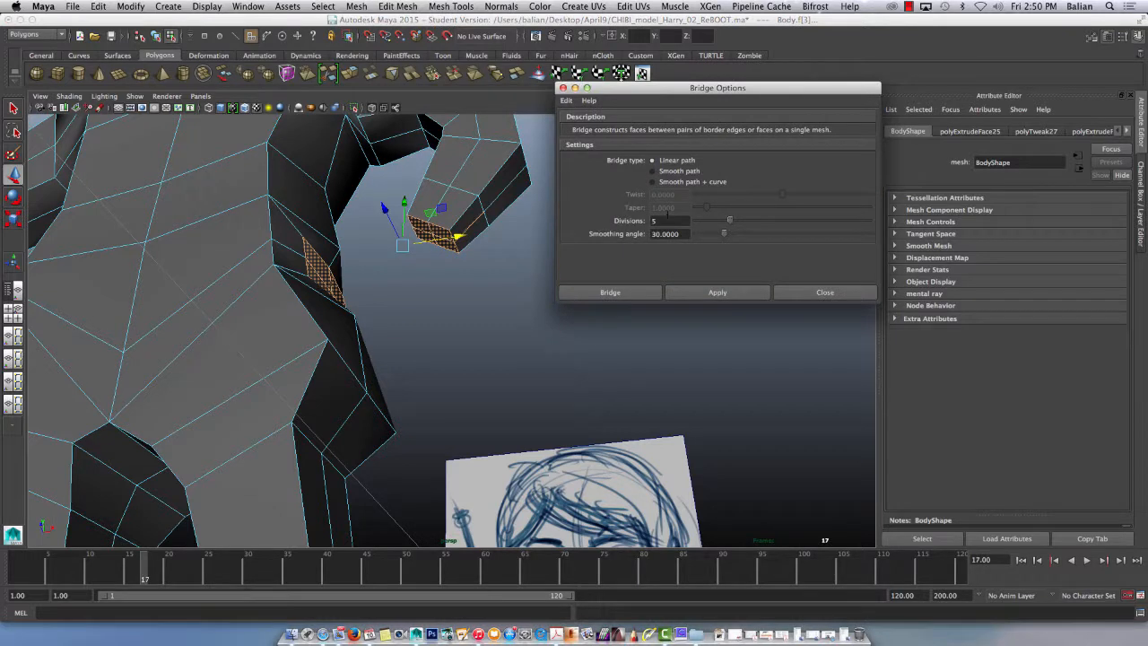
{"action": "left_click", "coordinate": [719, 293]}
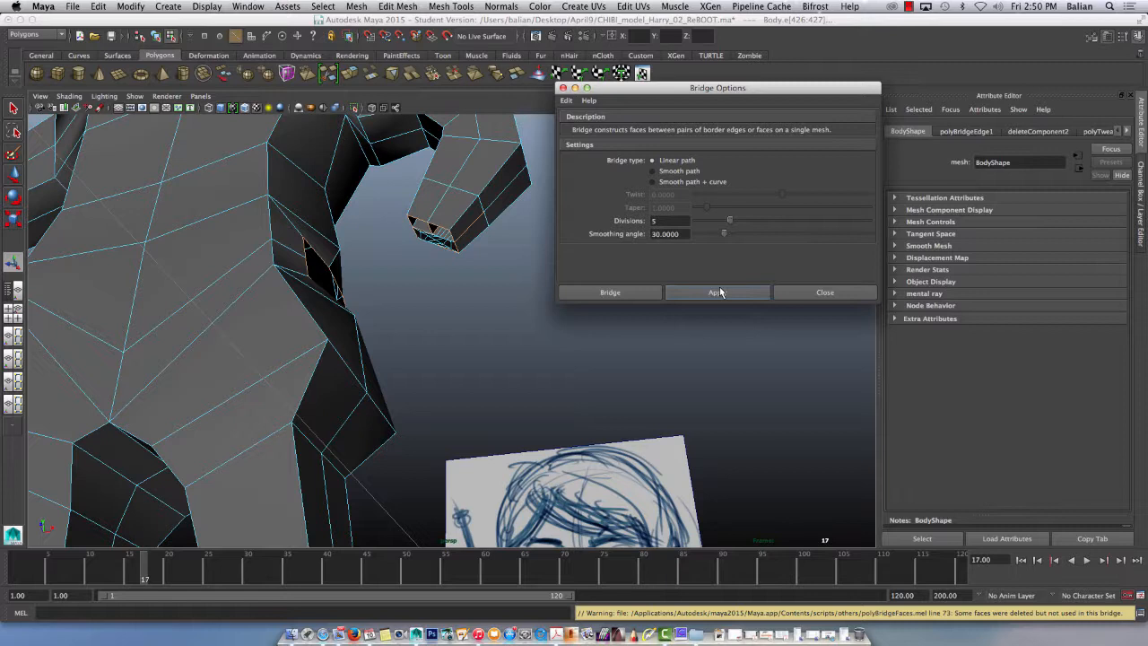
{"action": "left_click", "coordinate": [823, 292]}
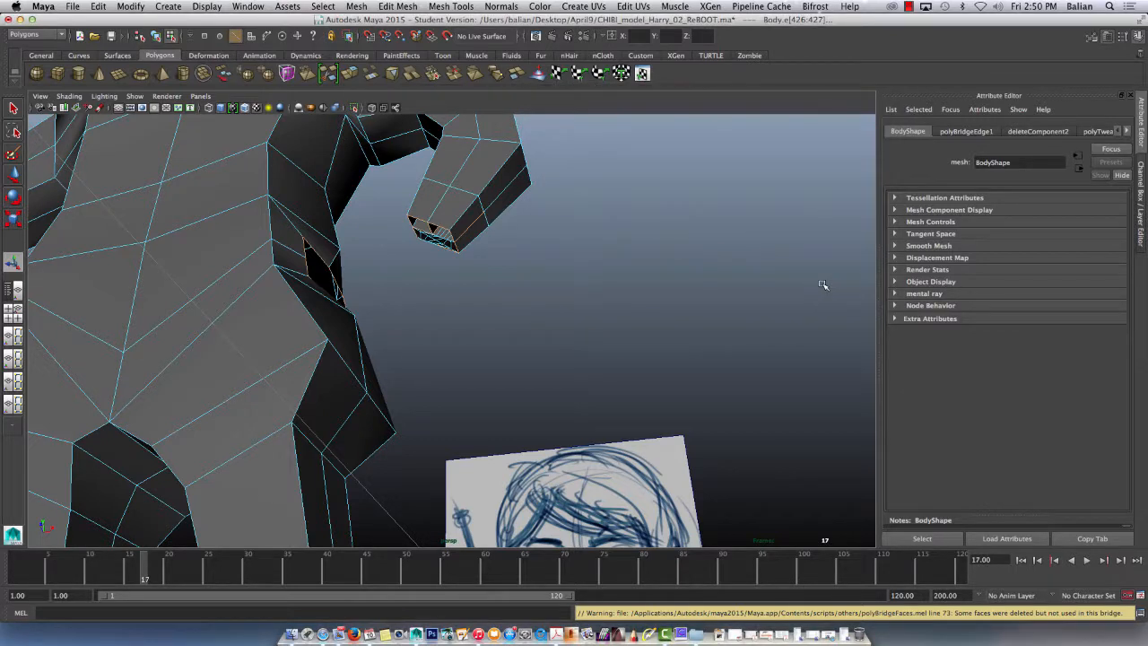
Step: Undo the bridge and step back through the face selection
{"action": "key", "text": "ctrl+z"}
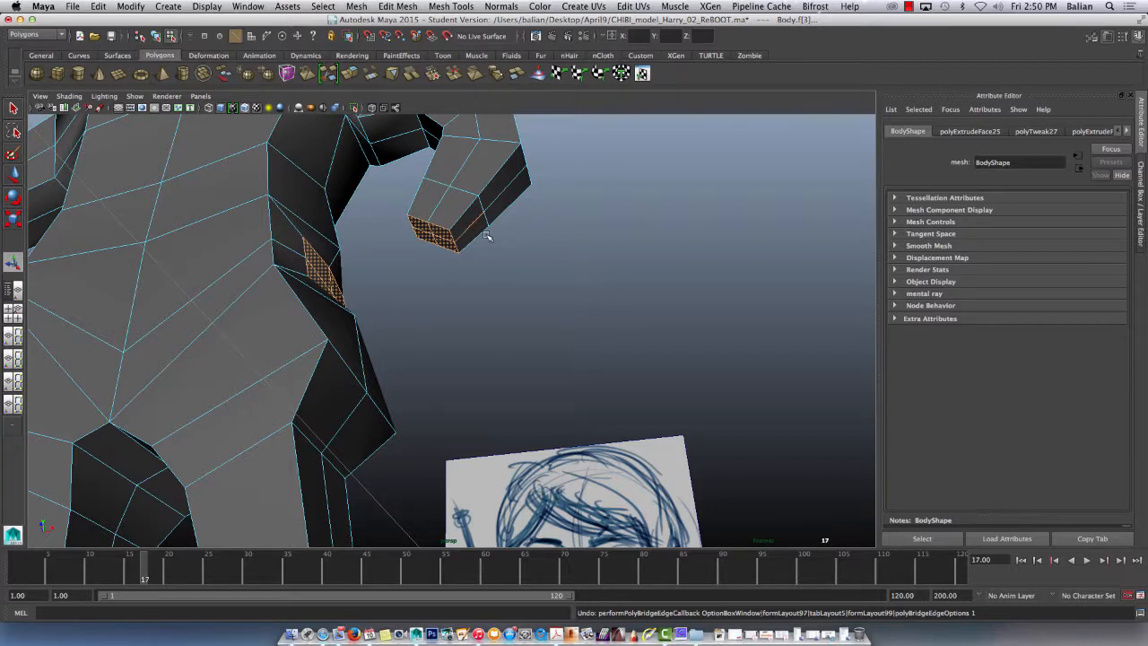
{"action": "left_click", "coordinate": [394, 218]}
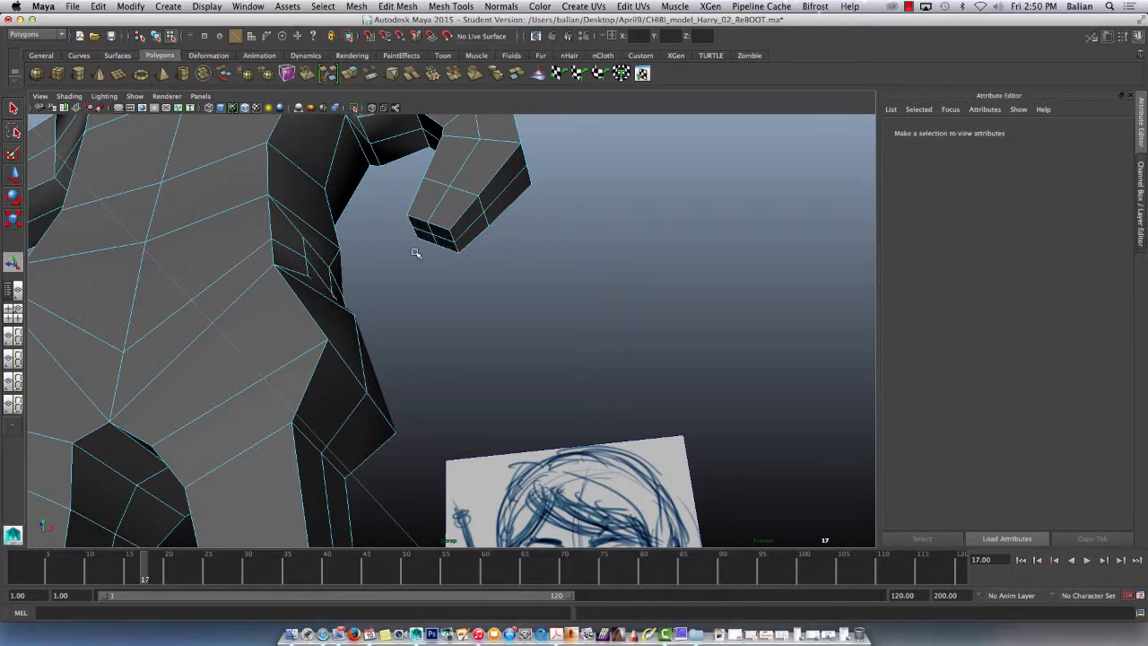
{"action": "key", "text": "z"}
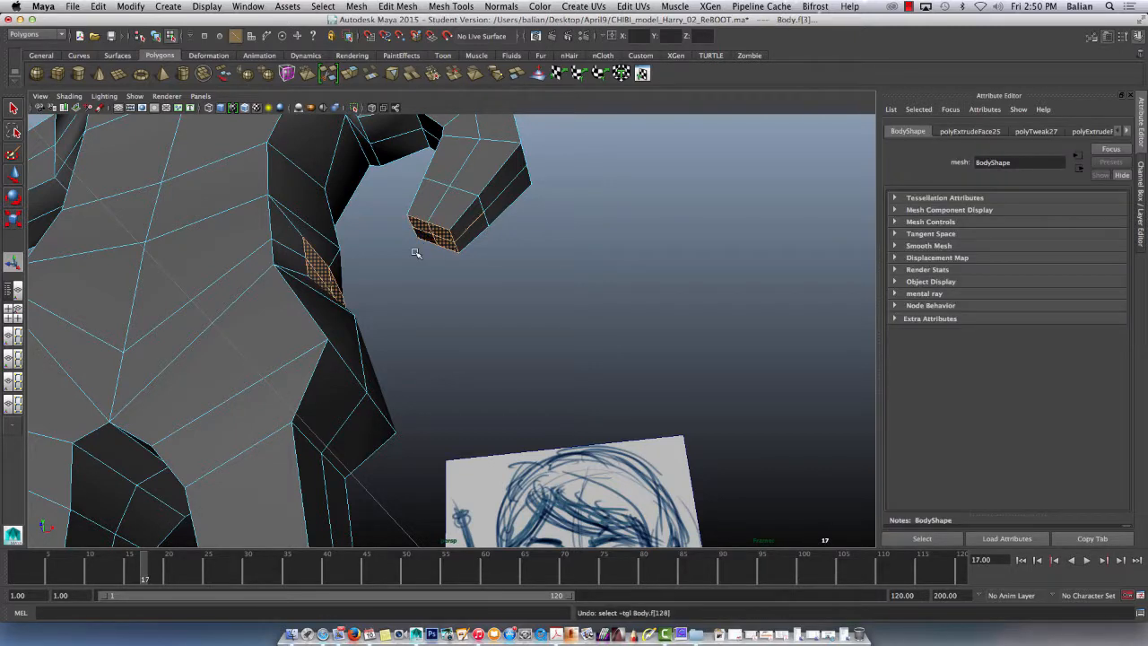
{"action": "key", "text": "z"}
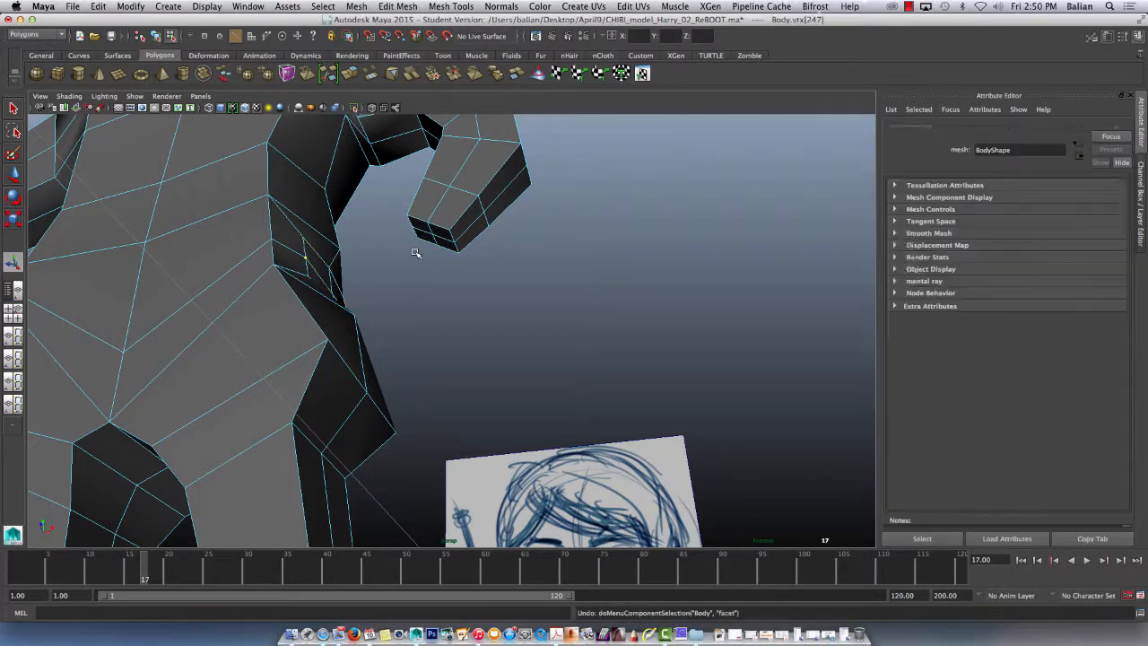
Step: Return to face mode and reselect the four inset hip faces plus the faces at the arm's end
{"action": "left_click_drag", "start_coordinate": [297, 298], "coordinate": [269, 331], "text": "alt"}
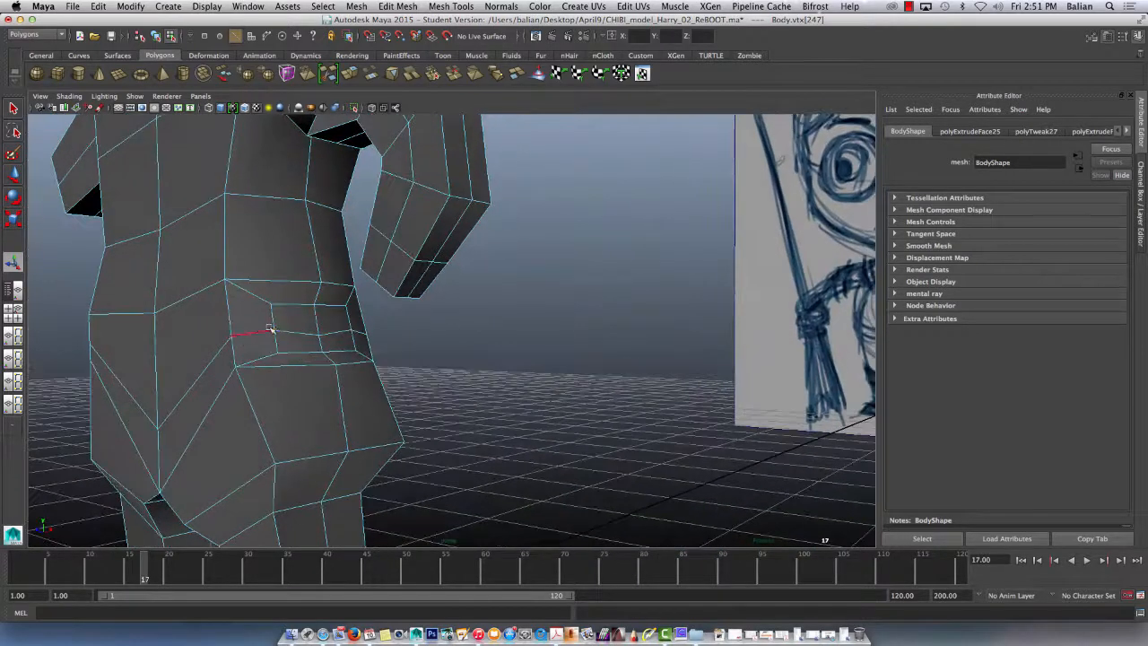
{"action": "mouse_move", "coordinate": [332, 325]}
{"action": "right_mouse_down"}
{"action": "mouse_move", "coordinate": [328, 309]}
{"action": "mouse_move", "coordinate": [328, 331]}
{"action": "right_mouse_up"}
{"action": "left_click", "coordinate": [327, 320]}
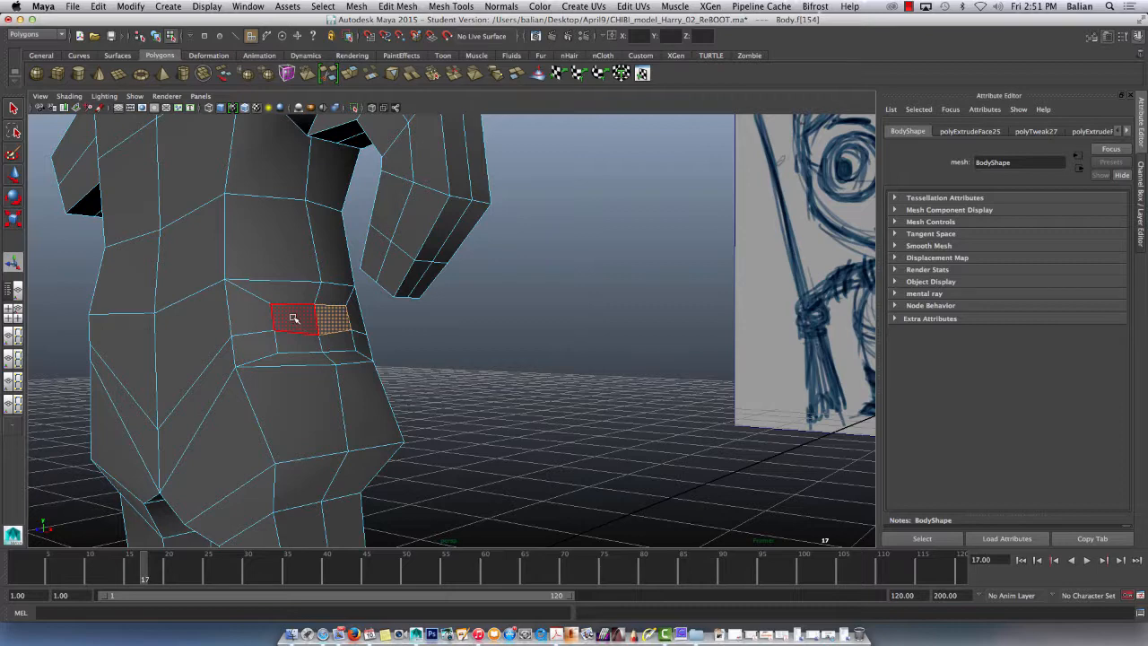
{"action": "left_click", "coordinate": [294, 319], "text": "shift"}
{"action": "left_click", "coordinate": [299, 340], "text": "shift"}
{"action": "left_click", "coordinate": [335, 342], "text": "shift"}
{"action": "left_click_drag", "start_coordinate": [226, 342], "coordinate": [314, 306], "text": "alt"}
{"action": "left_click", "coordinate": [476, 238], "text": "shift"}
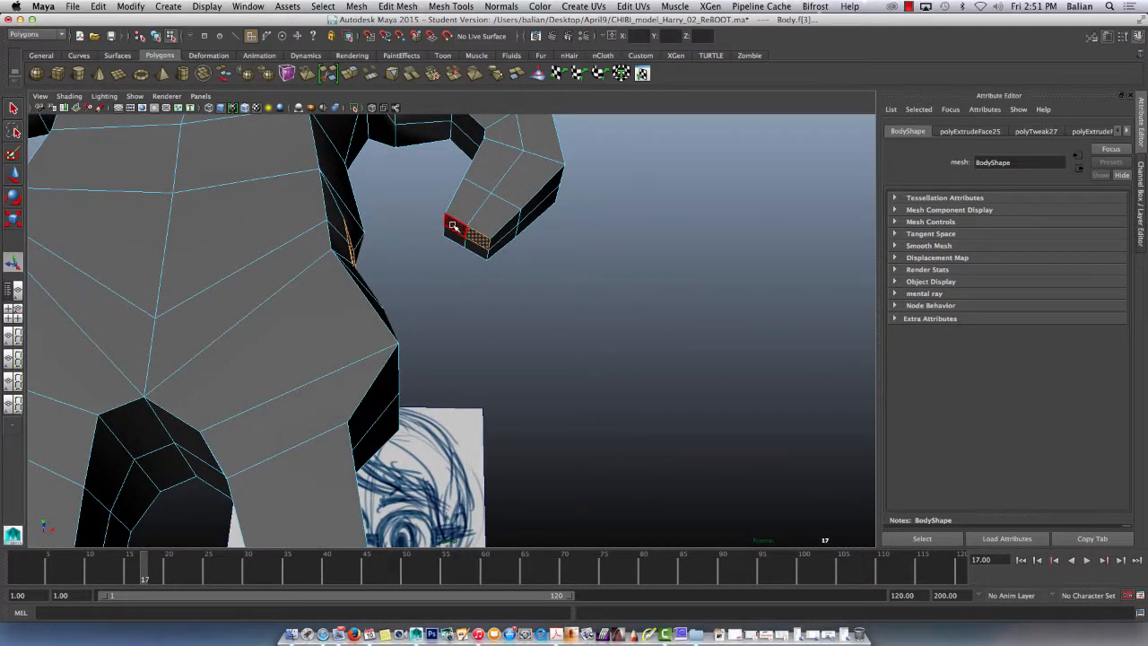
{"action": "left_click", "coordinate": [453, 226], "text": "shift"}
{"action": "mouse_move", "coordinate": [464, 275]}
{"action": "left_mouse_down", "text": "alt"}
{"action": "mouse_move", "coordinate": [376, 376]}
{"action": "mouse_move", "coordinate": [275, 300]}
{"action": "mouse_move", "coordinate": [464, 317]}
{"action": "mouse_move", "coordinate": [443, 313]}
{"action": "mouse_move", "coordinate": [441, 290]}
{"action": "left_mouse_up", "text": "alt"}
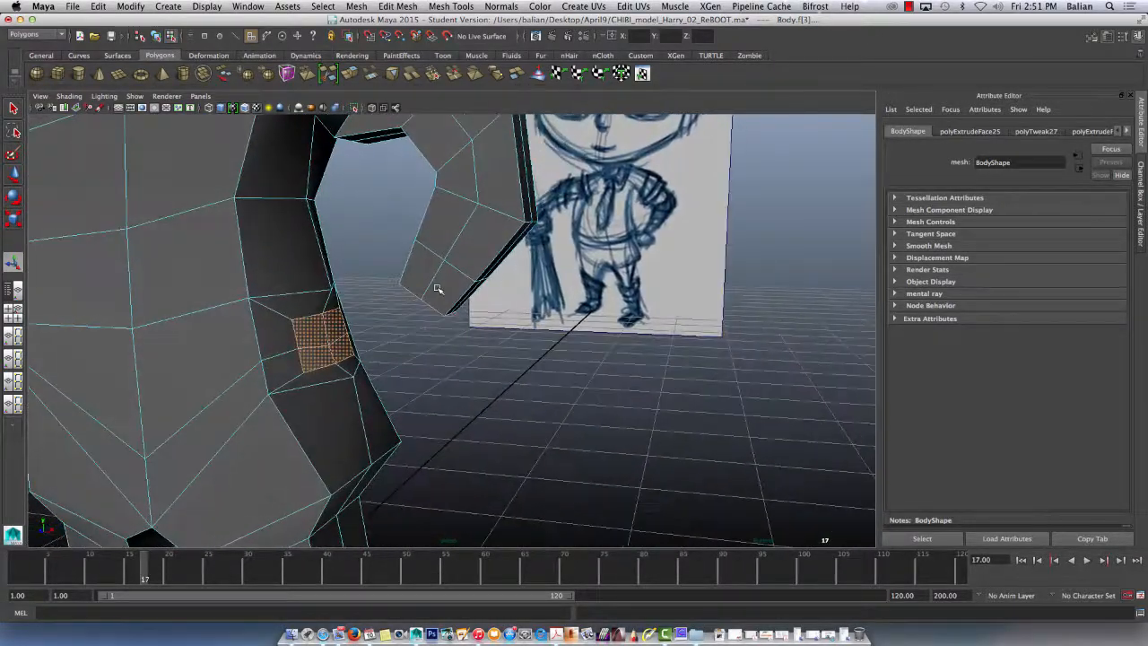
Step: Set the face bridge to 3 divisions with a linear path and apply it between the hip and the arm's end
{"action": "left_click", "coordinate": [448, 7]}
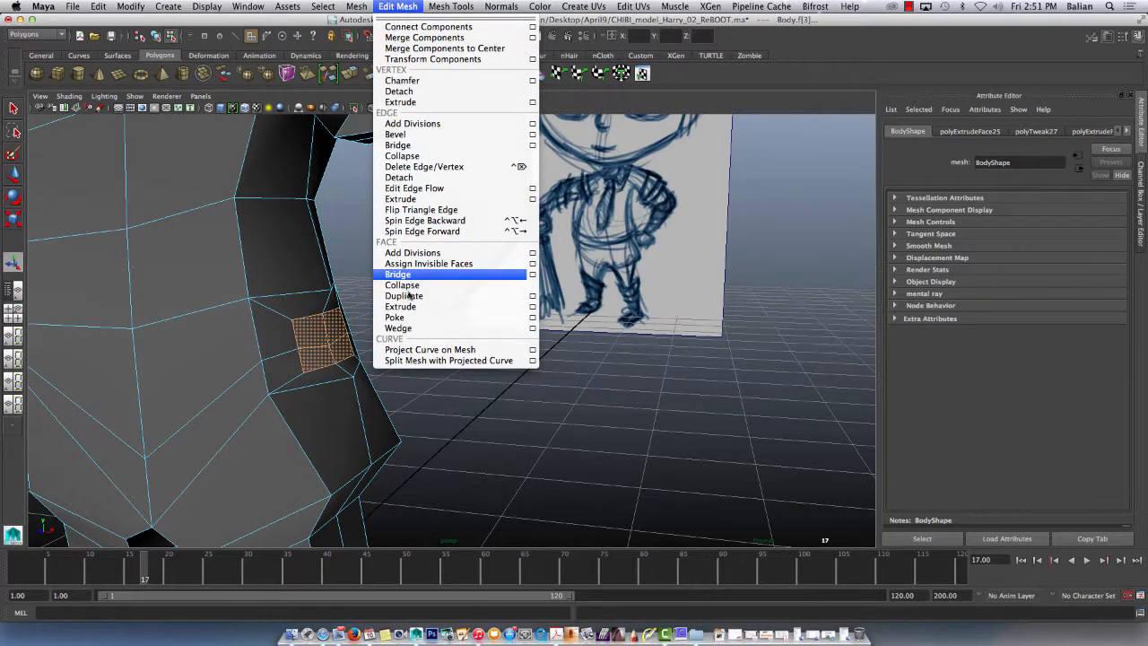
{"action": "left_click", "coordinate": [533, 274]}
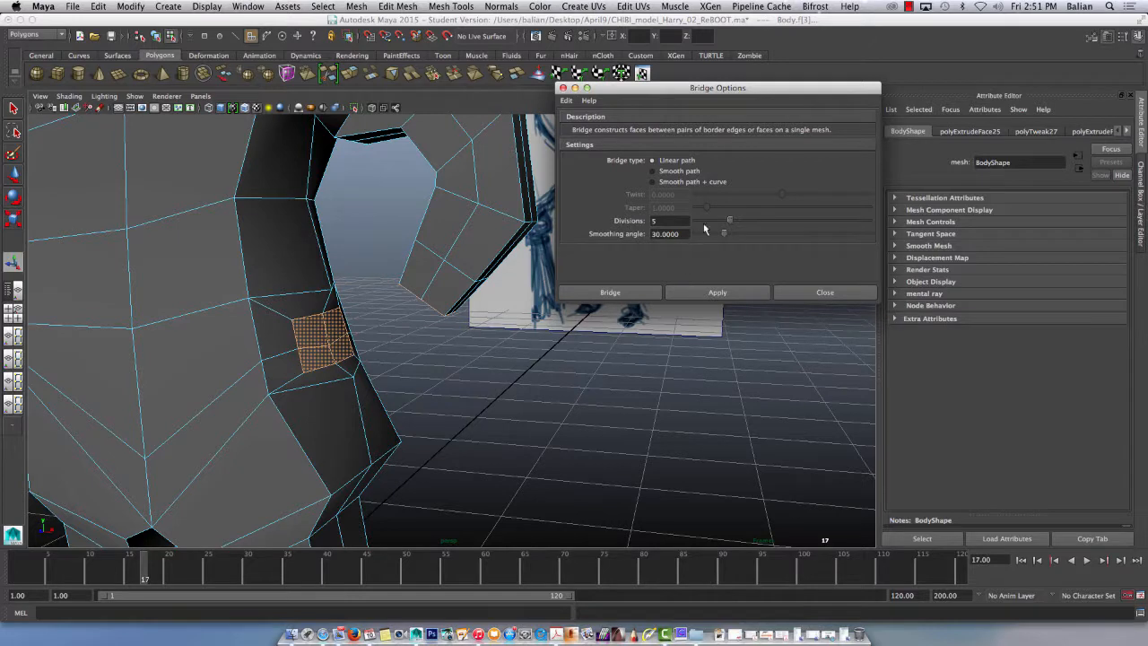
{"action": "left_click", "coordinate": [660, 221]}
{"action": "type", "text": "3"}
{"action": "left_click", "coordinate": [691, 293]}
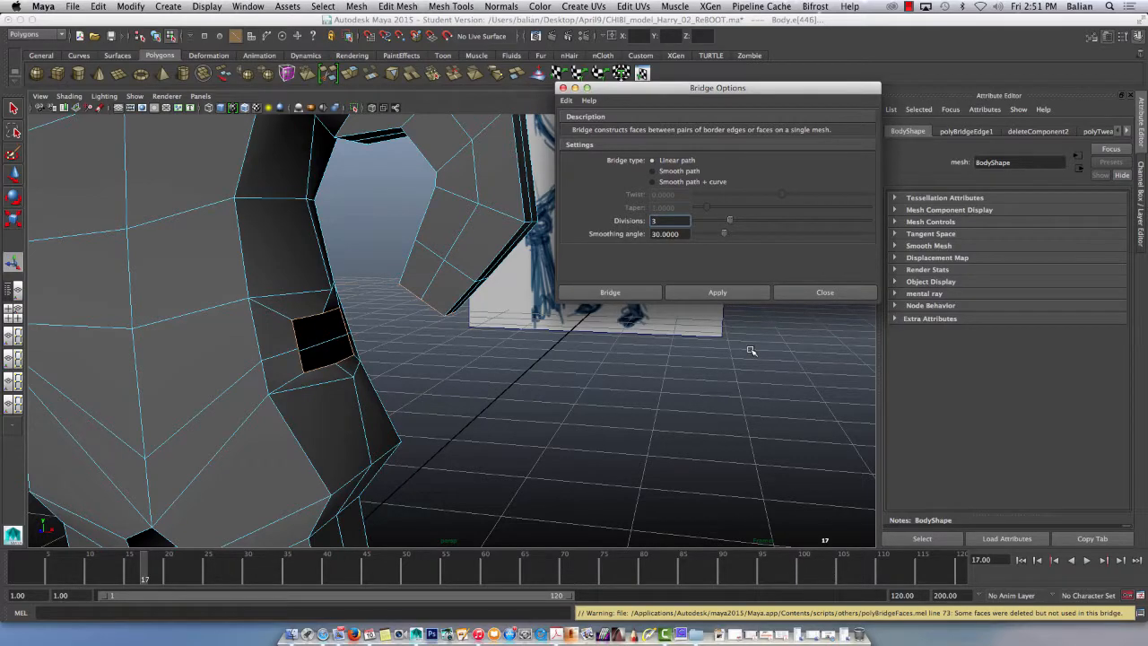
{"action": "mouse_move", "coordinate": [751, 351]}
{"action": "left_mouse_down", "text": "alt"}
{"action": "mouse_move", "coordinate": [177, 340]}
{"action": "mouse_move", "coordinate": [205, 377]}
{"action": "mouse_move", "coordinate": [286, 264]}
{"action": "mouse_move", "coordinate": [344, 297]}
{"action": "mouse_move", "coordinate": [292, 320]}
{"action": "left_mouse_up", "text": "alt"}
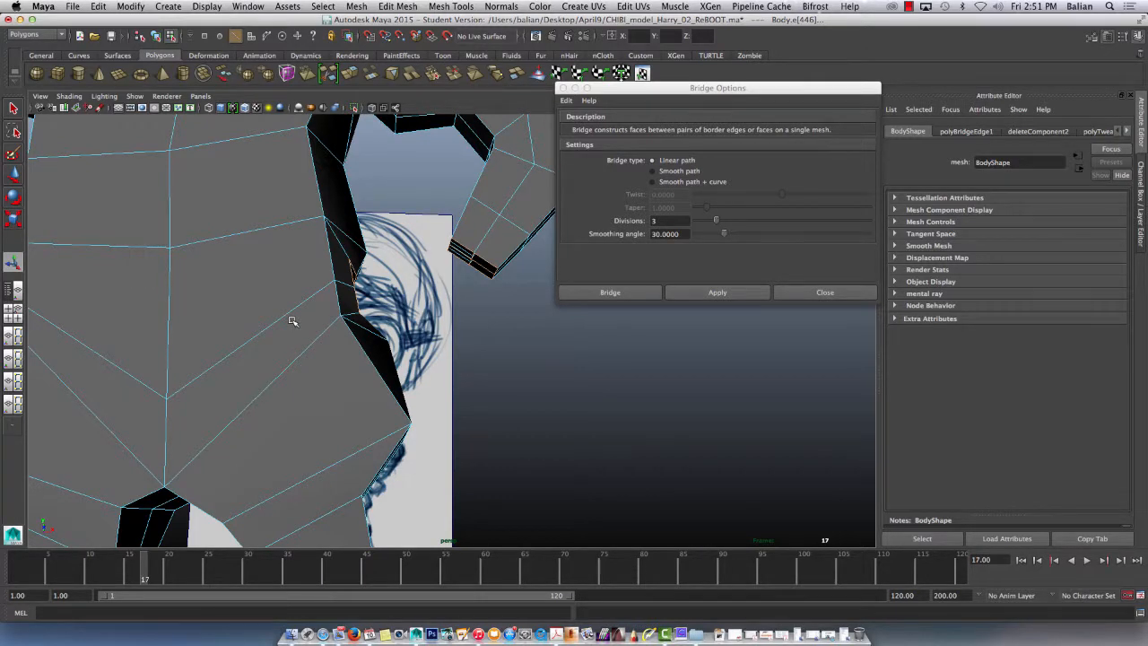
{"action": "left_click", "coordinate": [909, 7]}
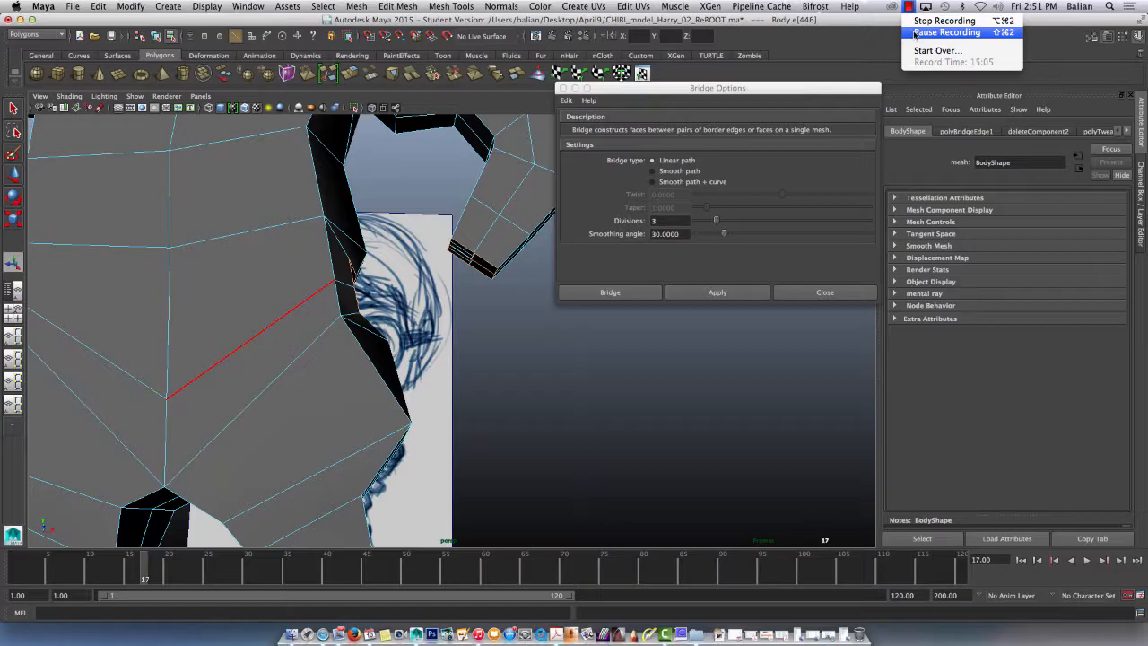
{"action": "left_click", "coordinate": [915, 33]}
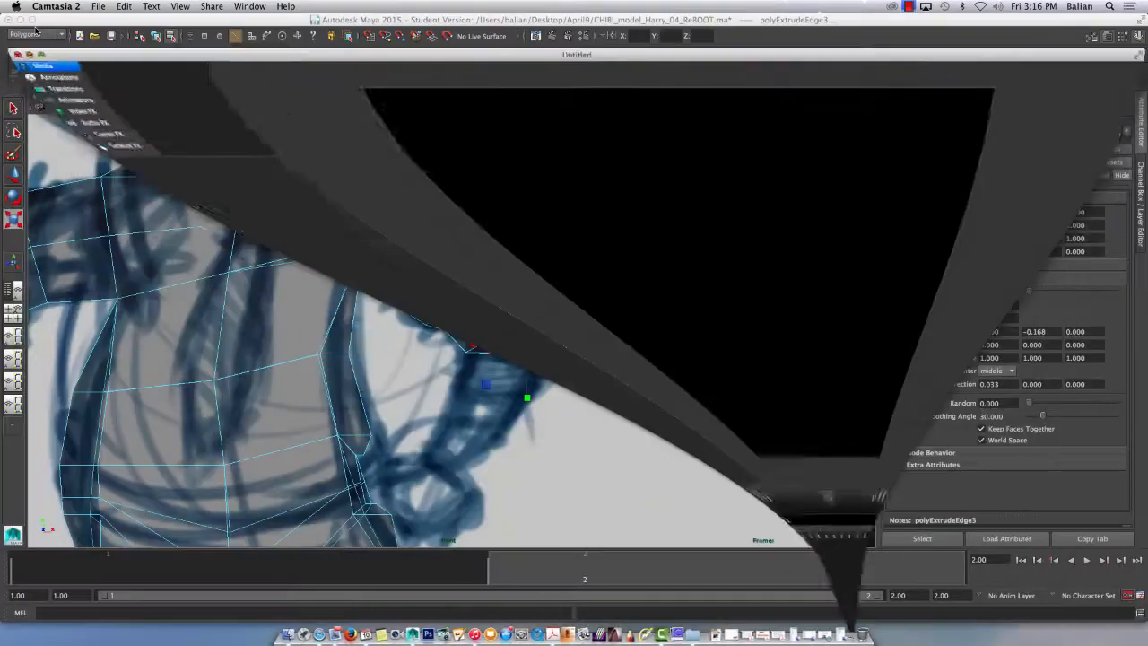
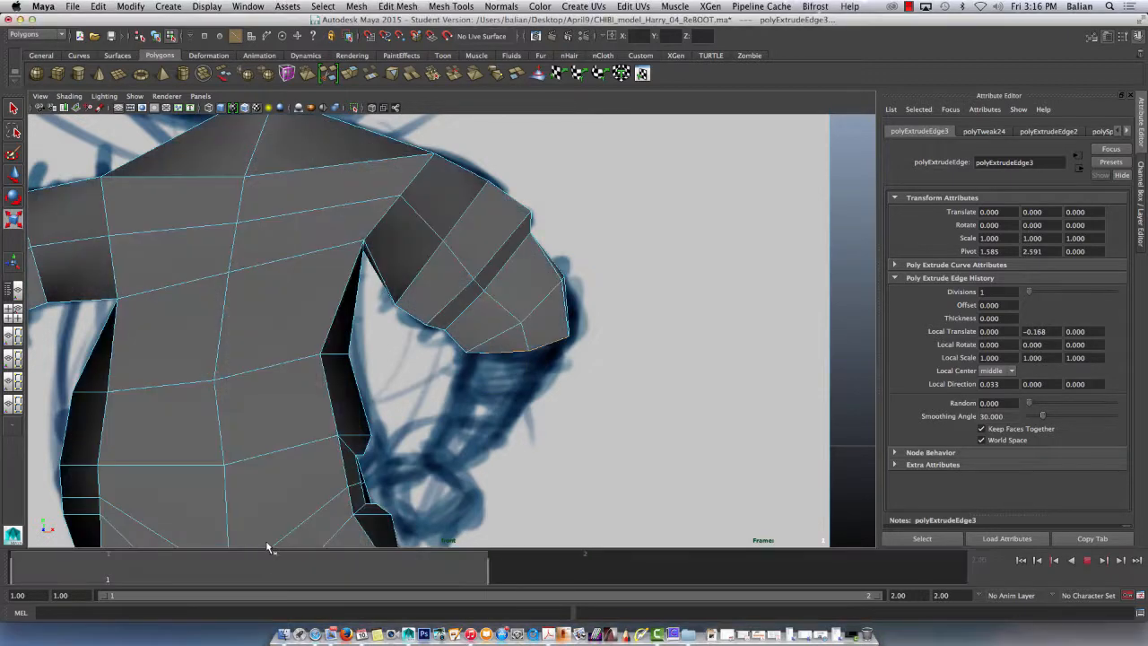
Step: In the perspective view, shift a vertex on the inner side of the arm's open end slightly toward the body
{"action": "key", "text": "w"}
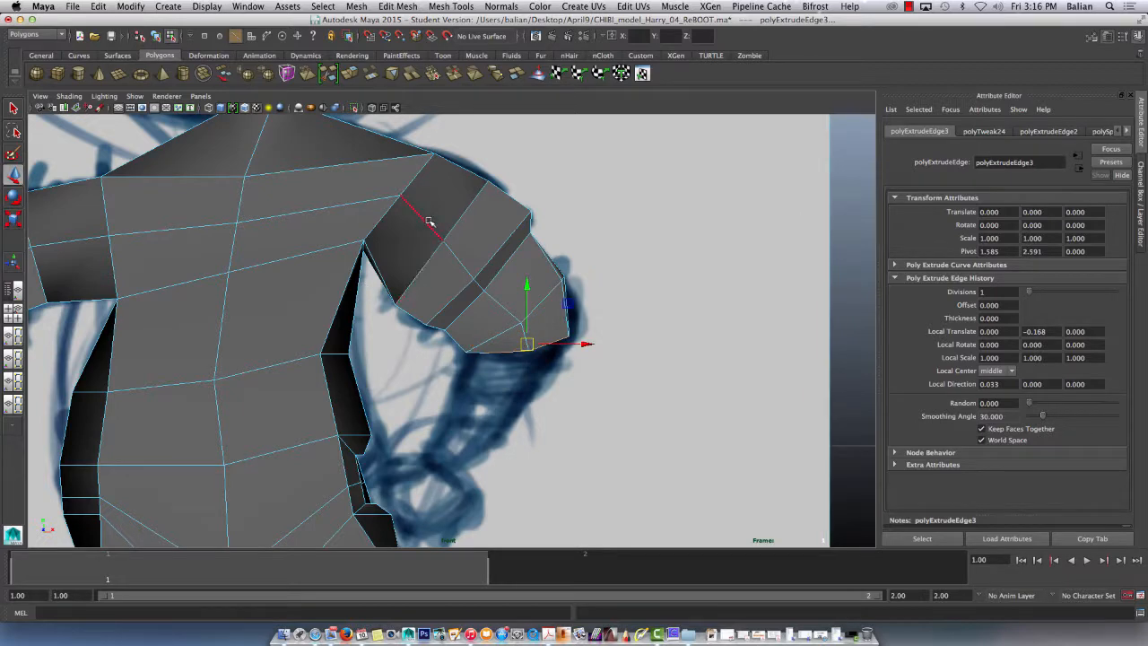
{"action": "key", "text": "space"}
{"action": "left_click_drag", "start_coordinate": [437, 240], "coordinate": [425, 208]}
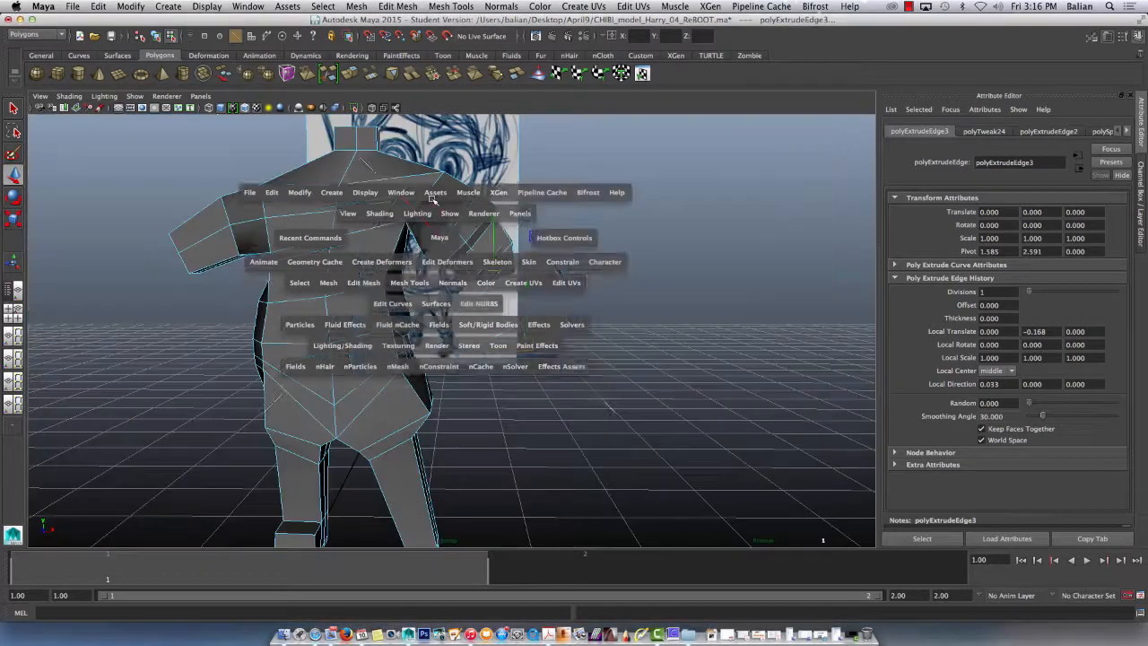
{"action": "left_click_drag", "start_coordinate": [401, 314], "coordinate": [371, 200], "text": "alt"}
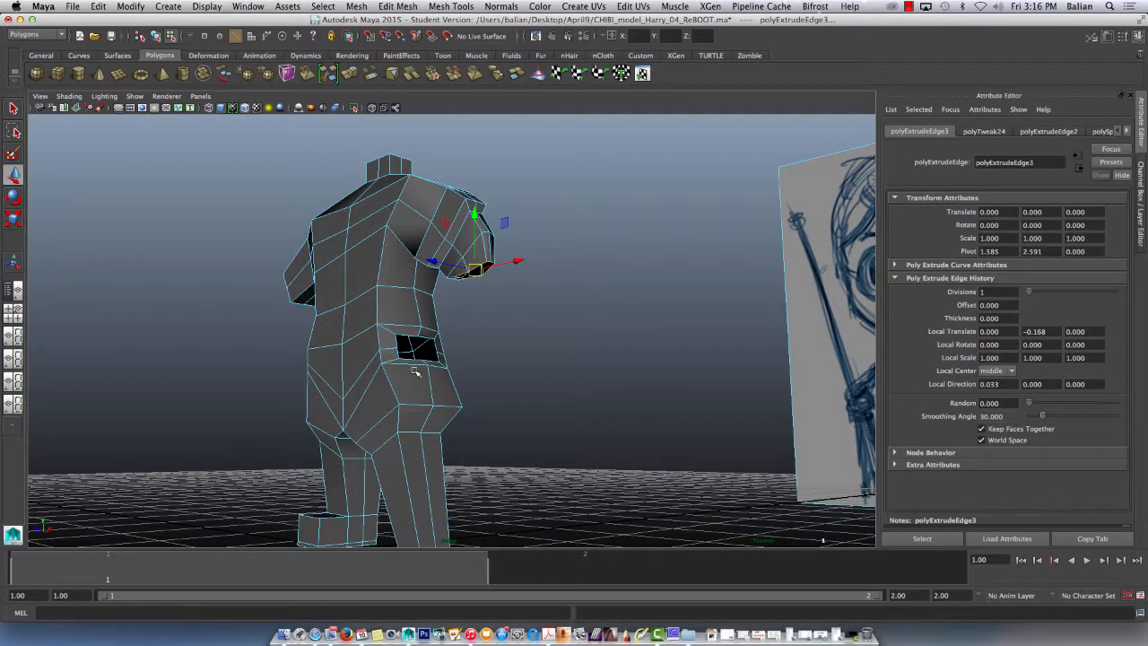
{"action": "left_click_drag", "start_coordinate": [383, 231], "coordinate": [425, 254], "text": "alt"}
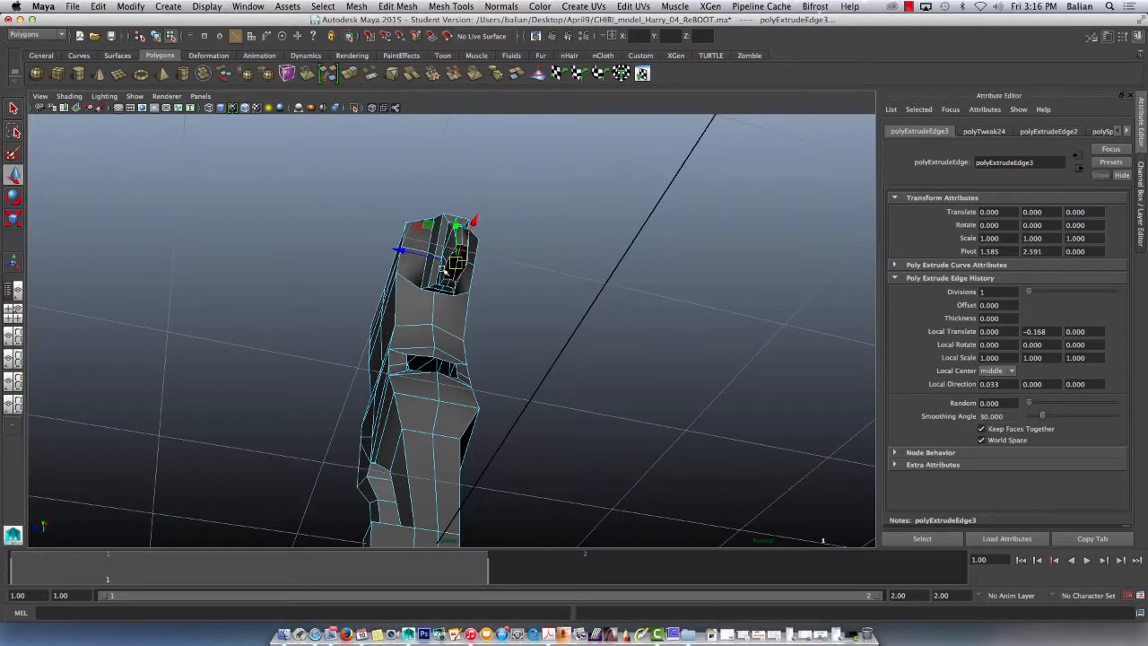
{"action": "right_click_drag", "start_coordinate": [485, 275], "coordinate": [646, 382], "text": "alt"}
{"action": "mouse_move", "coordinate": [451, 224]}
{"action": "left_mouse_down", "text": "alt"}
{"action": "mouse_move", "coordinate": [494, 280]}
{"action": "mouse_move", "coordinate": [528, 301]}
{"action": "mouse_move", "coordinate": [517, 218]}
{"action": "mouse_move", "coordinate": [529, 213]}
{"action": "mouse_move", "coordinate": [436, 205]}
{"action": "mouse_move", "coordinate": [484, 232]}
{"action": "left_mouse_up", "text": "alt"}
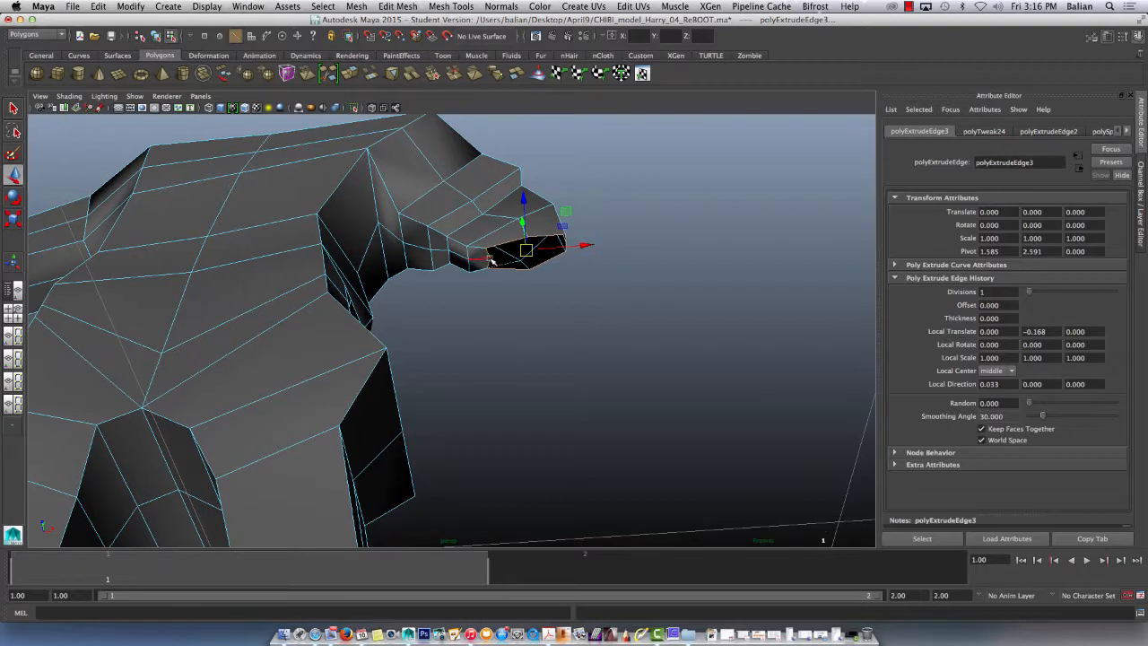
{"action": "right_click_drag", "start_coordinate": [487, 260], "coordinate": [490, 257]}
{"action": "left_click", "coordinate": [490, 259]}
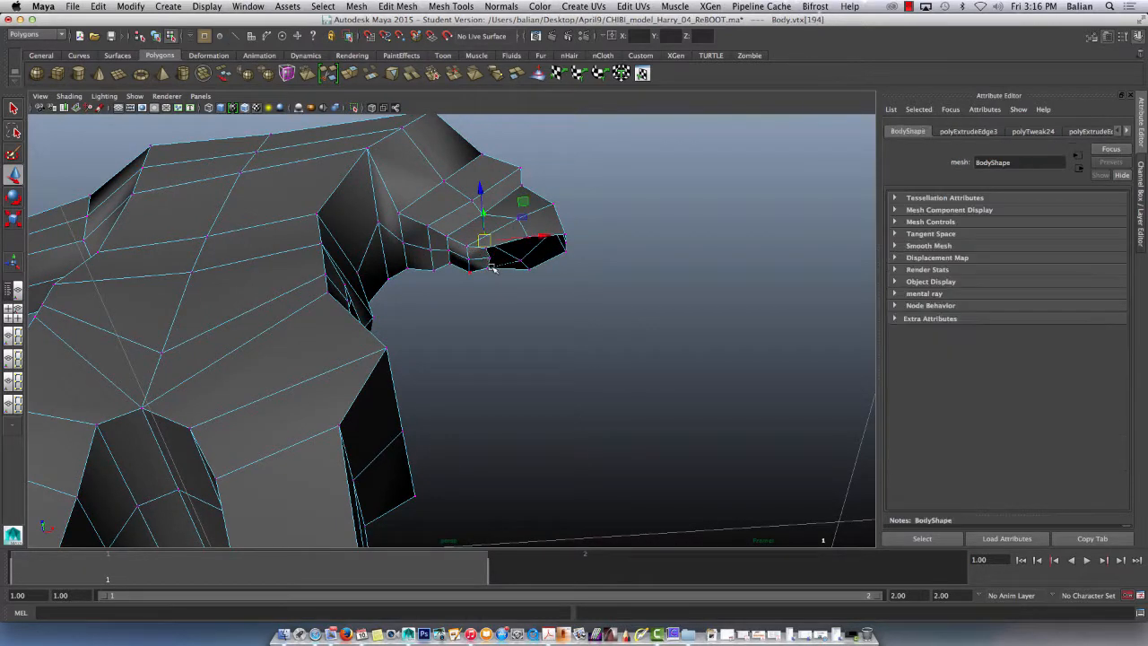
{"action": "left_click", "coordinate": [488, 259]}
{"action": "left_click_drag", "start_coordinate": [511, 255], "coordinate": [503, 259]}
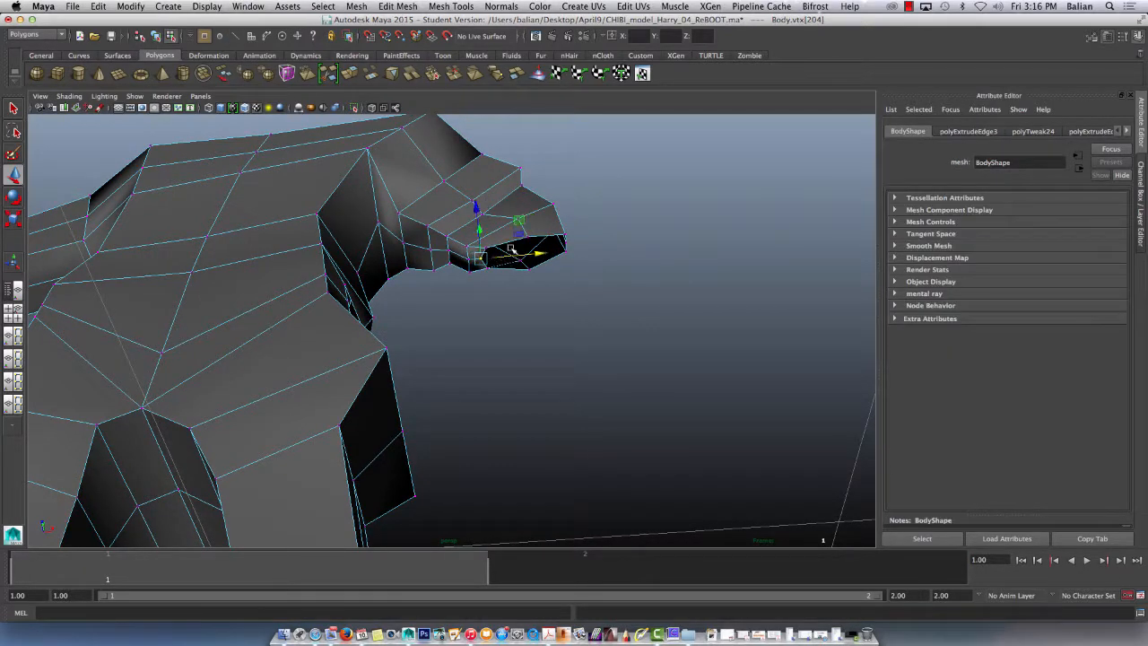
Step: Select the border edges of the hip opening and extrude them outward about 0.114 in local Z
{"action": "left_click_drag", "start_coordinate": [445, 327], "coordinate": [395, 383], "text": "alt"}
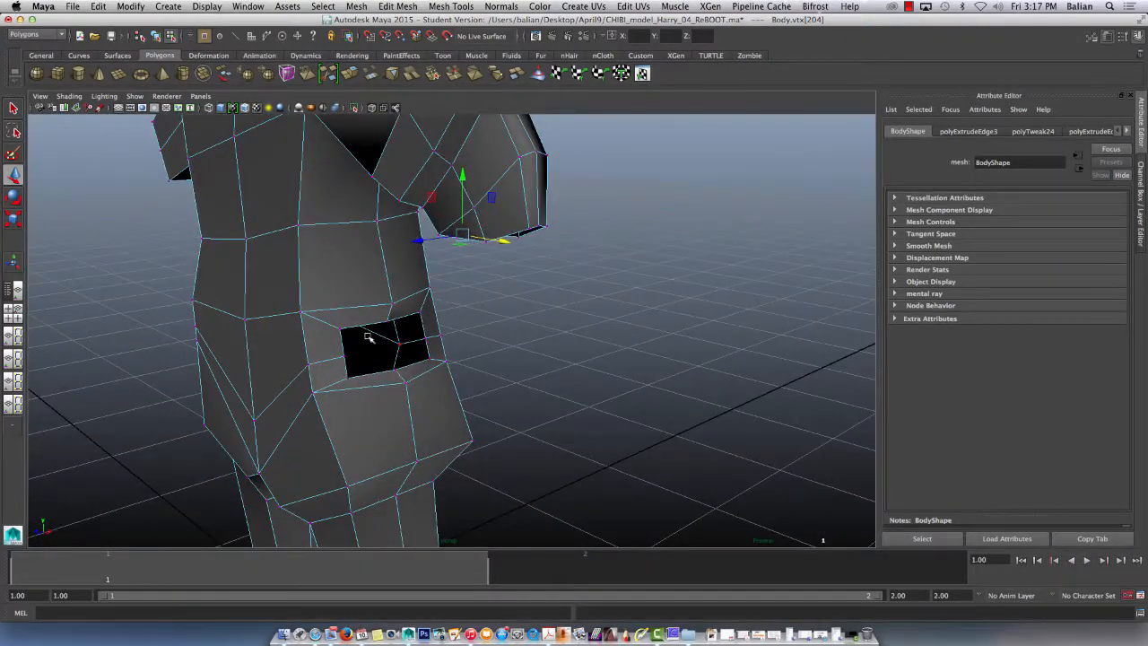
{"action": "left_click_drag", "start_coordinate": [486, 282], "coordinate": [494, 268], "text": "alt"}
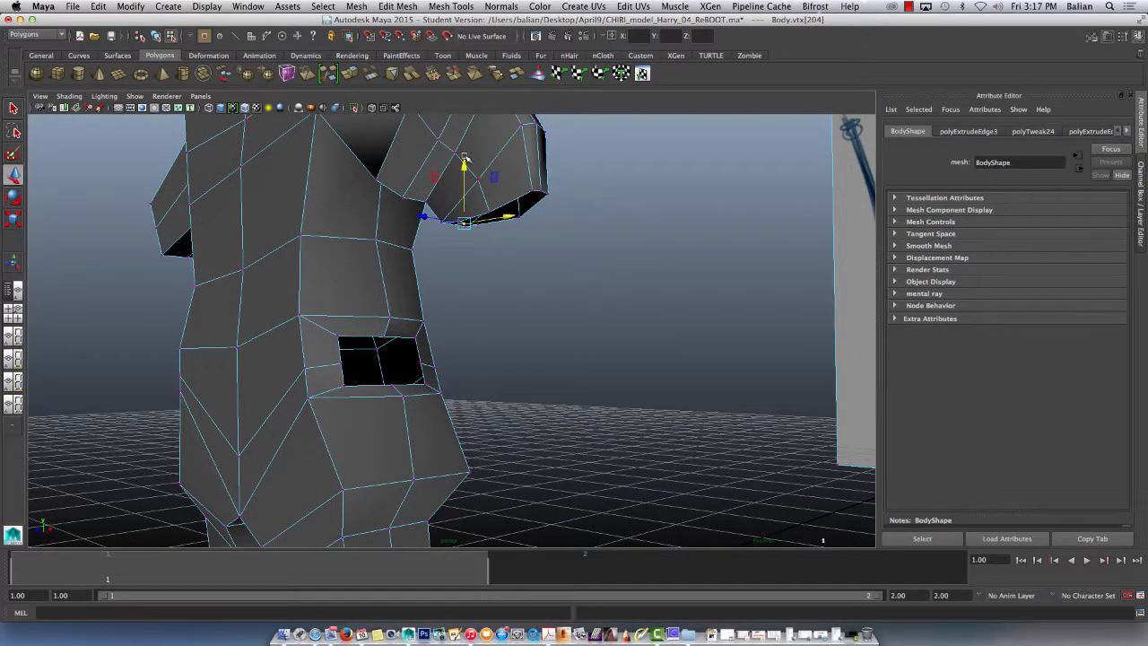
{"action": "right_click_drag", "start_coordinate": [359, 330], "coordinate": [359, 303]}
{"action": "left_click", "coordinate": [361, 336]}
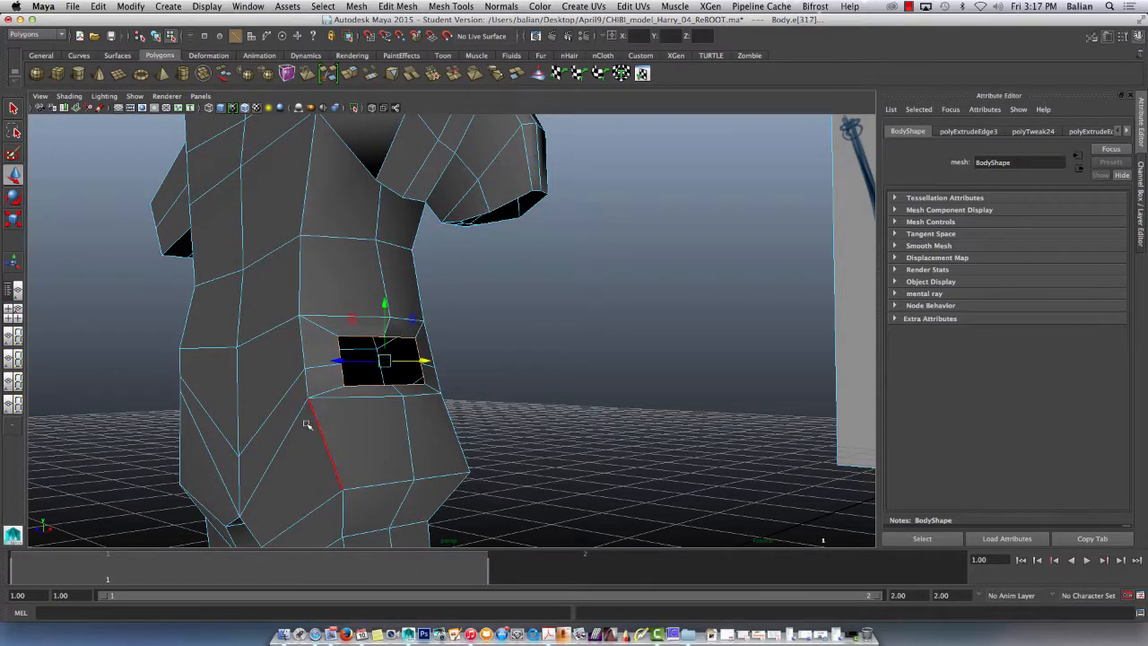
{"action": "left_click_drag", "start_coordinate": [269, 422], "coordinate": [330, 432], "text": "alt"}
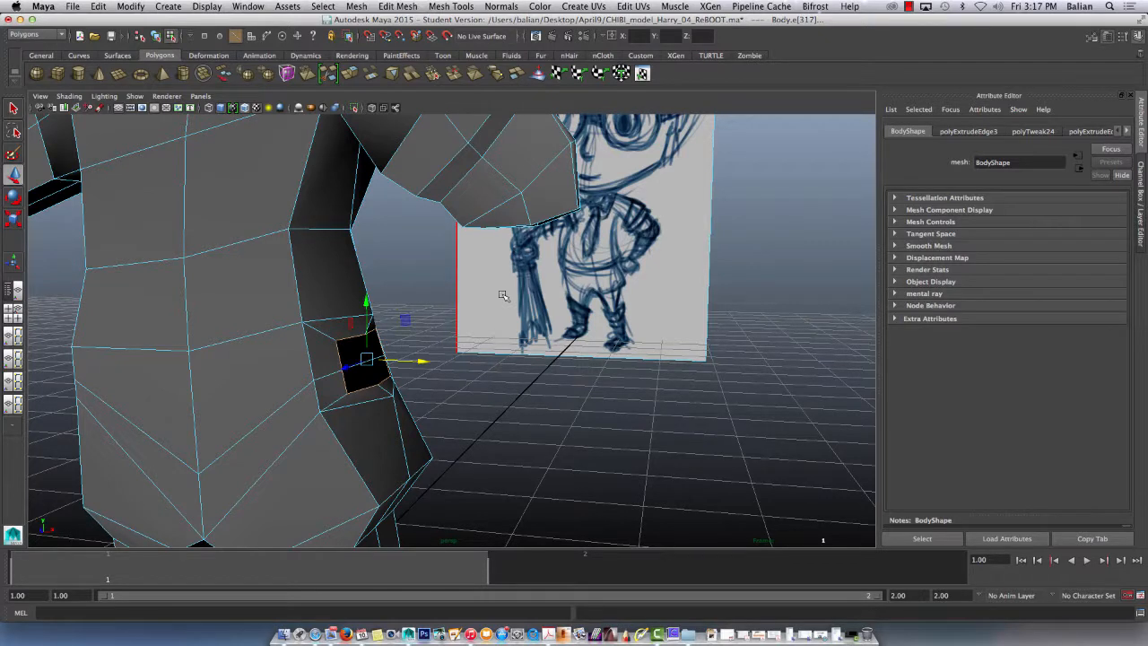
{"action": "left_click", "coordinate": [351, 74]}
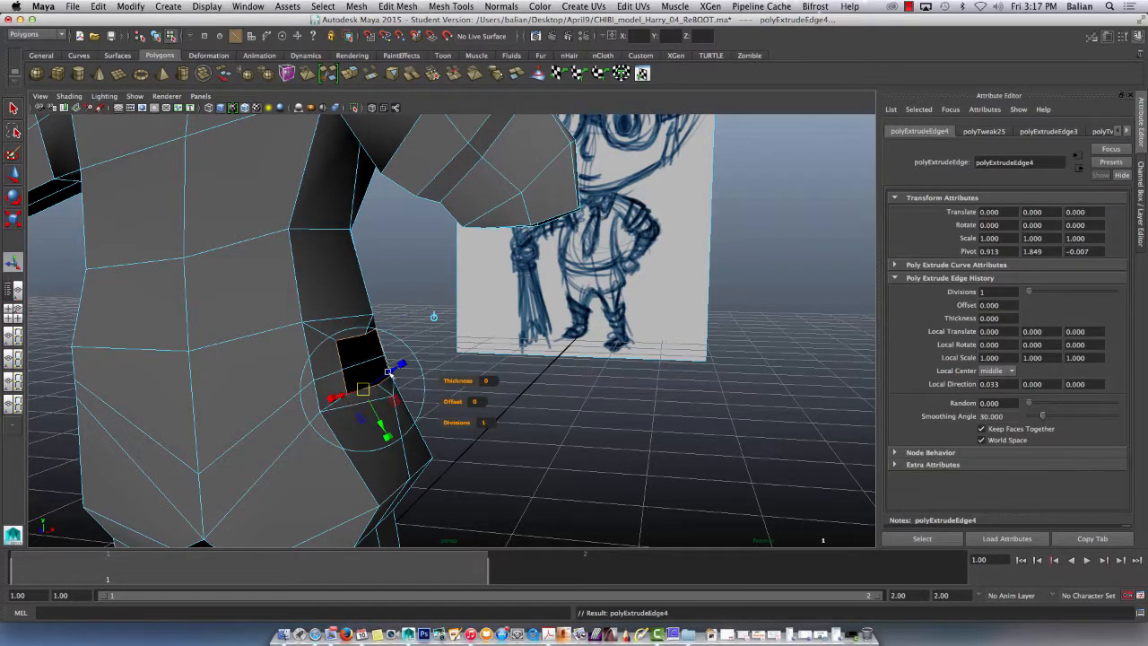
{"action": "left_click_drag", "start_coordinate": [387, 371], "coordinate": [410, 359]}
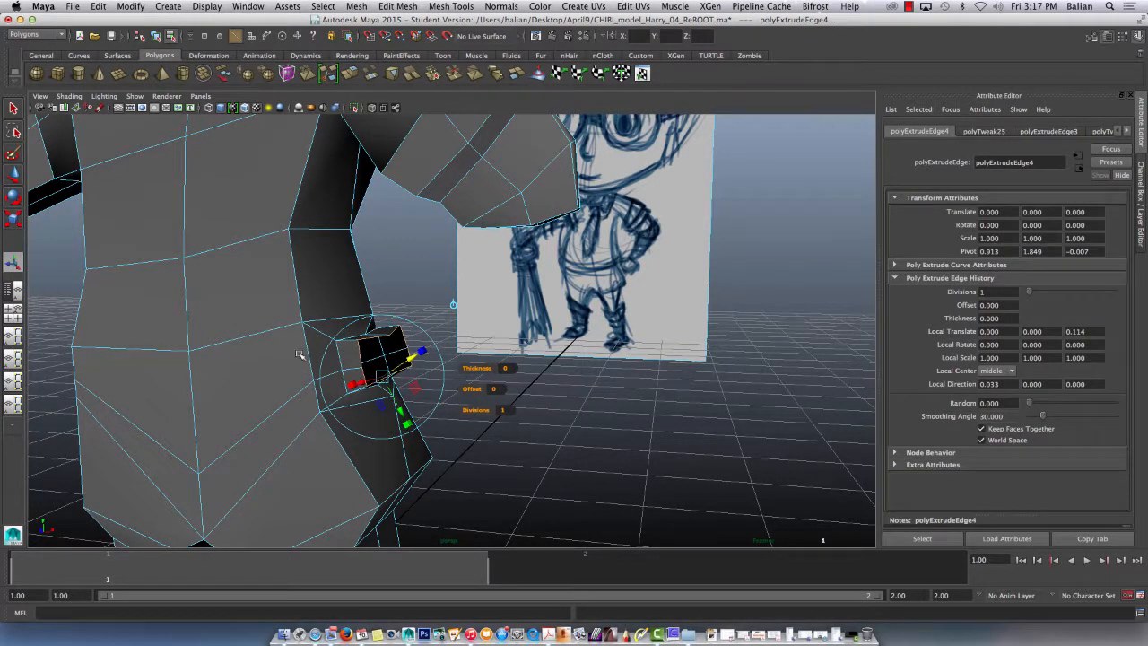
Step: Lower the bottom middle vertex and raise the top middle vertex of the extruded hip rim to start rounding the opening
{"action": "left_click_drag", "start_coordinate": [299, 354], "coordinate": [236, 332], "text": "alt"}
{"action": "key", "text": "w"}
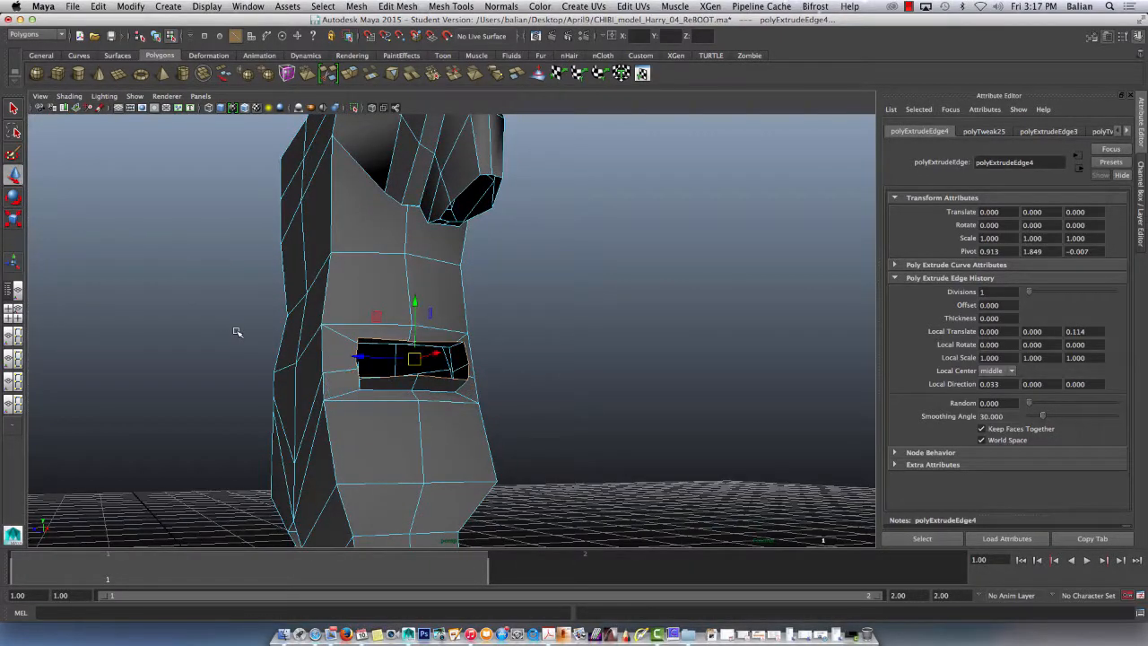
{"action": "mouse_move", "coordinate": [407, 415]}
{"action": "left_mouse_down", "text": "alt"}
{"action": "mouse_move", "coordinate": [371, 320]}
{"action": "mouse_move", "coordinate": [417, 399]}
{"action": "left_mouse_up", "text": "alt"}
{"action": "right_click", "coordinate": [400, 400]}
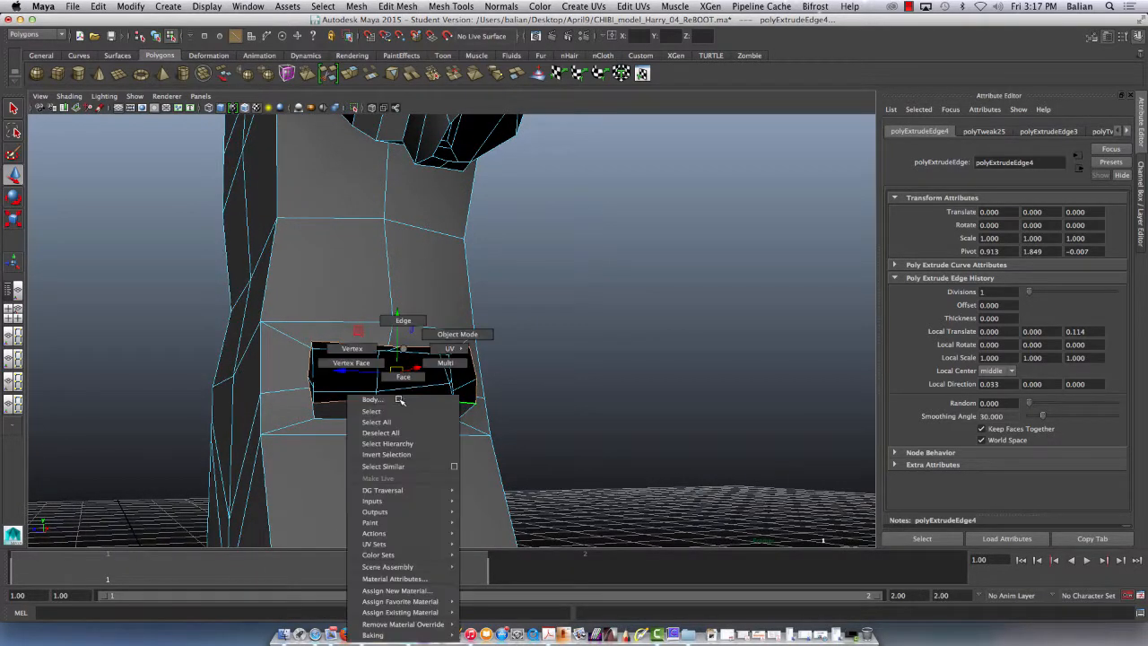
{"action": "left_click", "coordinate": [395, 375]}
{"action": "left_click", "coordinate": [377, 391]}
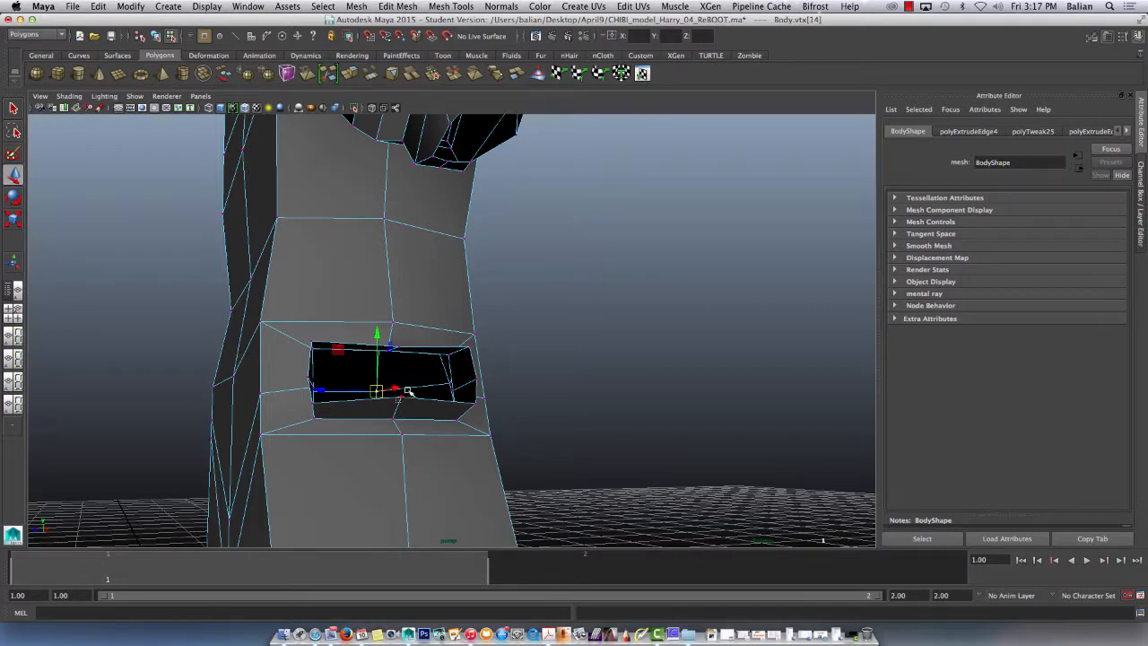
{"action": "left_click", "coordinate": [406, 398]}
{"action": "left_click_drag", "start_coordinate": [402, 359], "coordinate": [399, 289]}
{"action": "left_click", "coordinate": [399, 335]}
{"action": "left_click", "coordinate": [399, 348]}
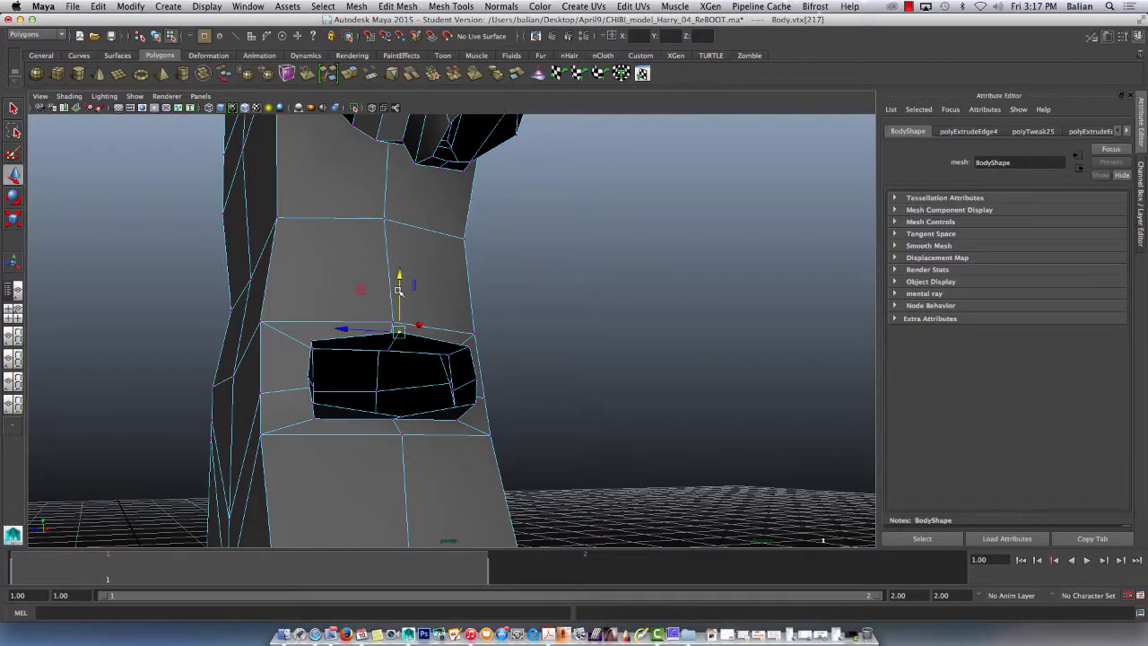
Step: Select the four corner vertices of the extruded hip rim and scale them inward to round the opening
{"action": "left_click_drag", "start_coordinate": [366, 406], "coordinate": [451, 329], "text": "alt"}
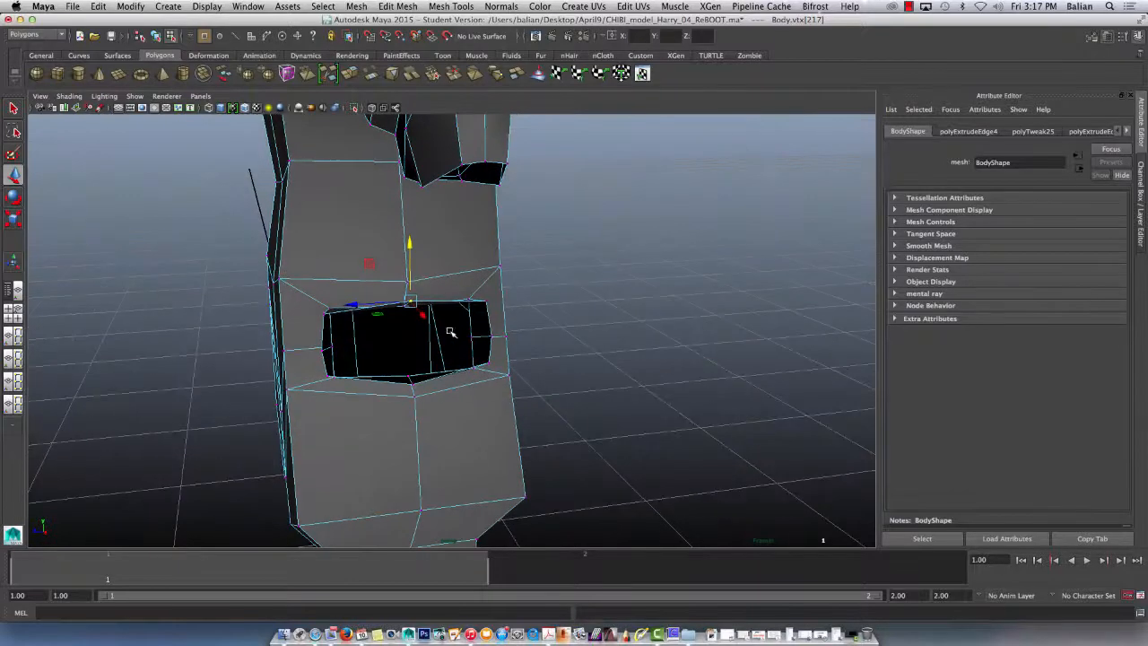
{"action": "left_click", "coordinate": [484, 301]}
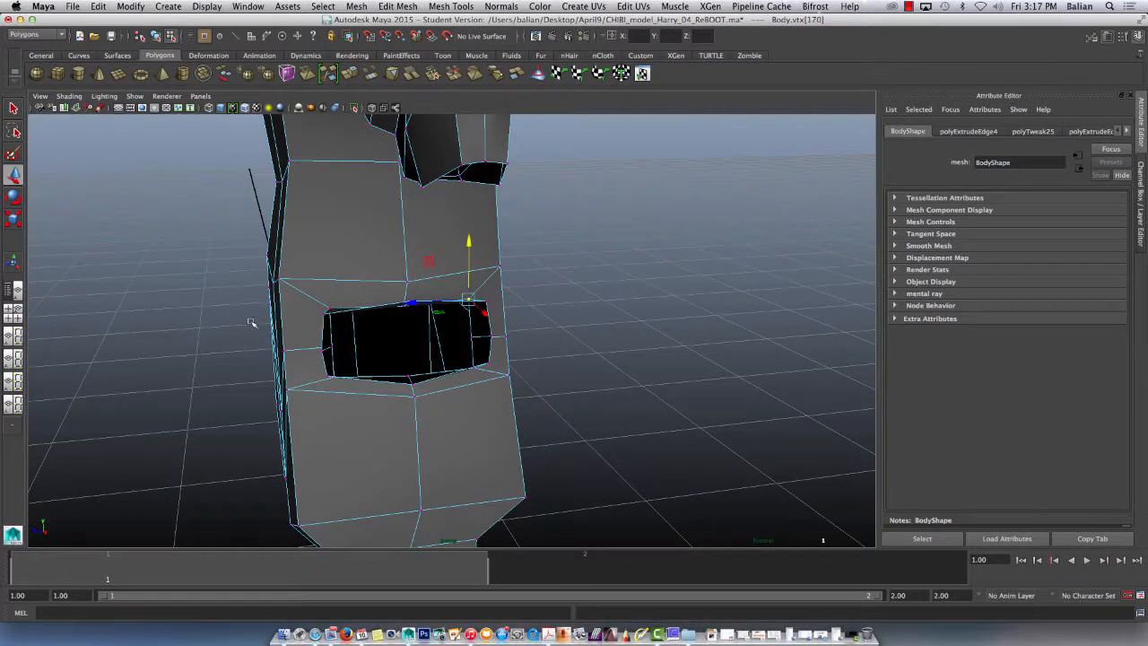
{"action": "left_click", "coordinate": [323, 311]}
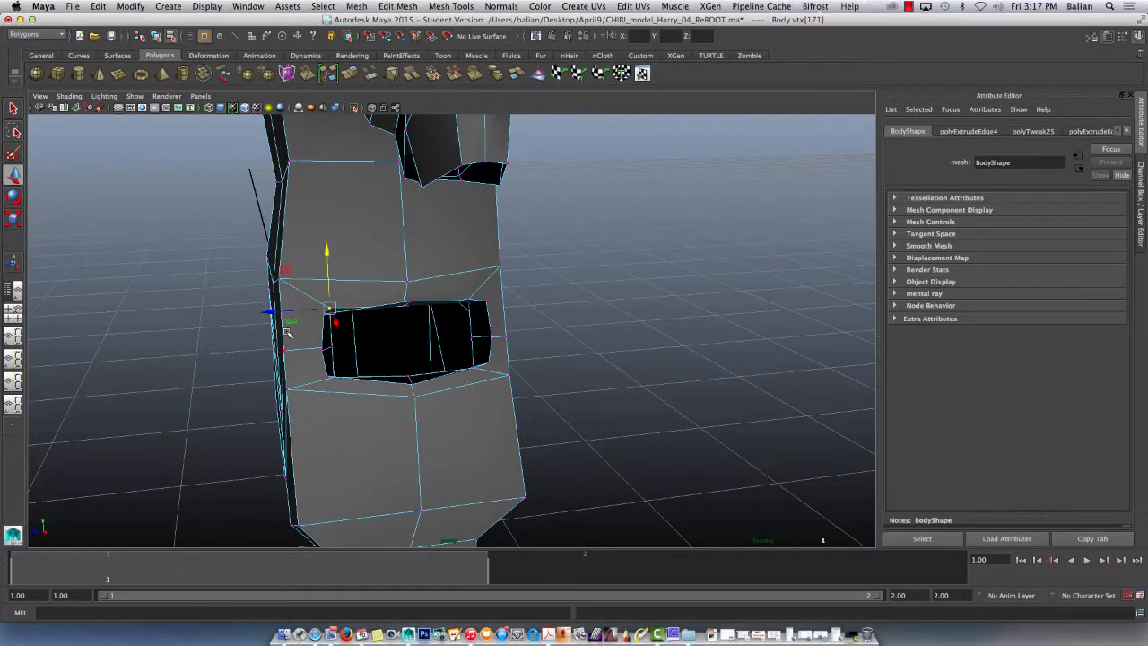
{"action": "left_click_drag", "start_coordinate": [288, 333], "coordinate": [382, 354], "text": "alt"}
{"action": "left_click", "coordinate": [359, 281]}
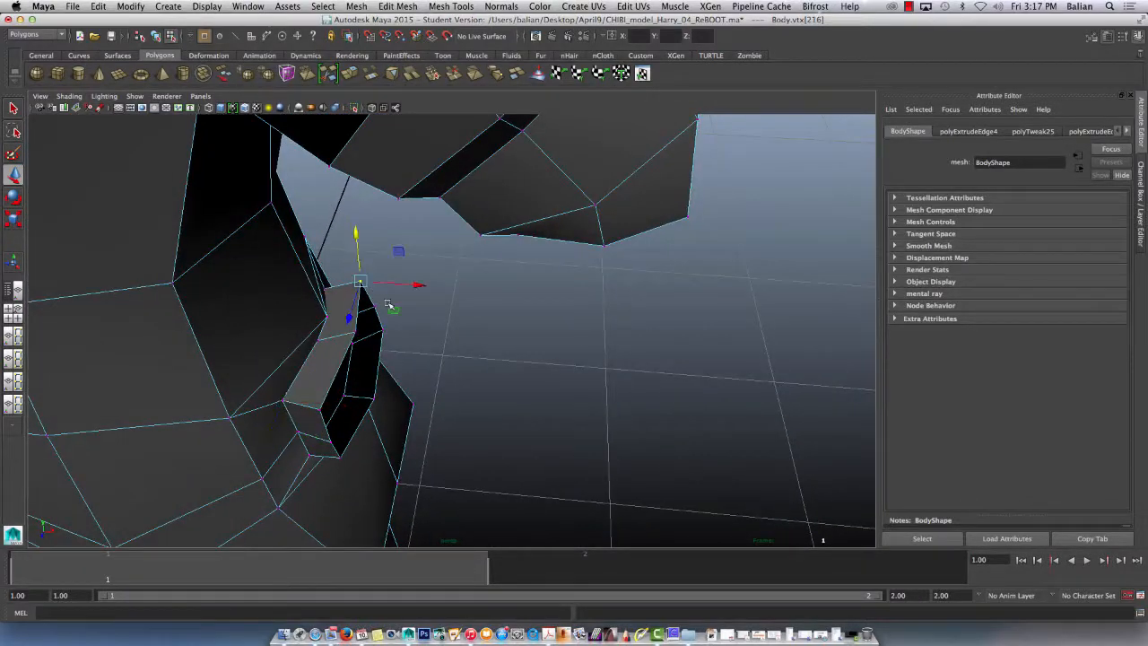
{"action": "left_click", "coordinate": [320, 412], "text": "shift"}
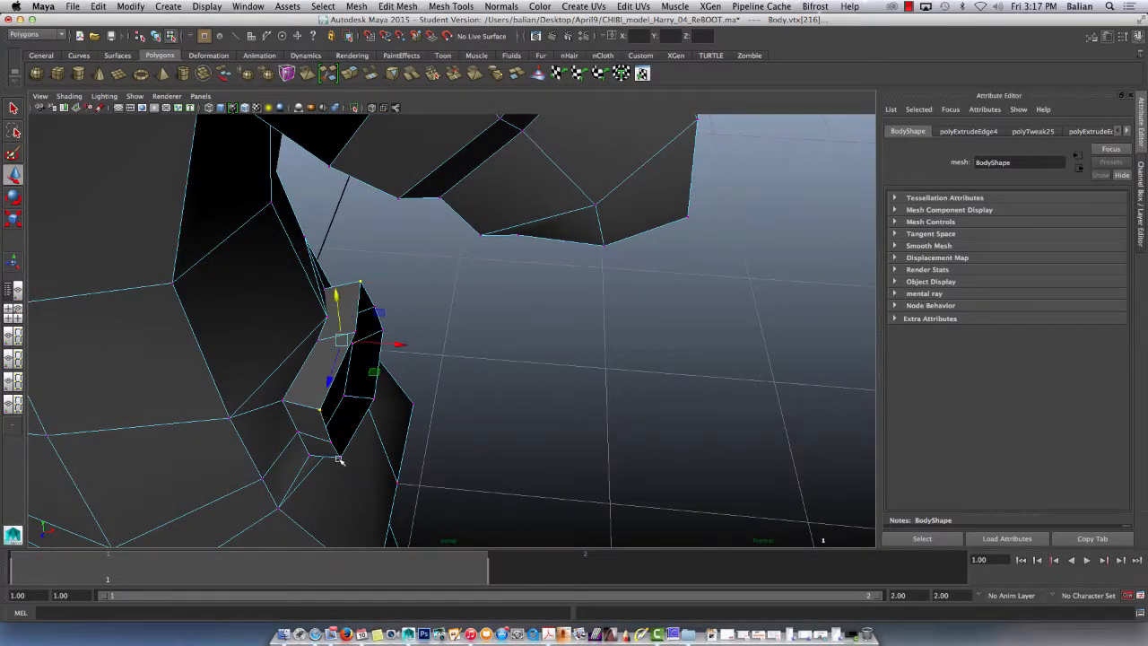
{"action": "left_click", "coordinate": [338, 456], "text": "shift"}
{"action": "left_click", "coordinate": [387, 339]}
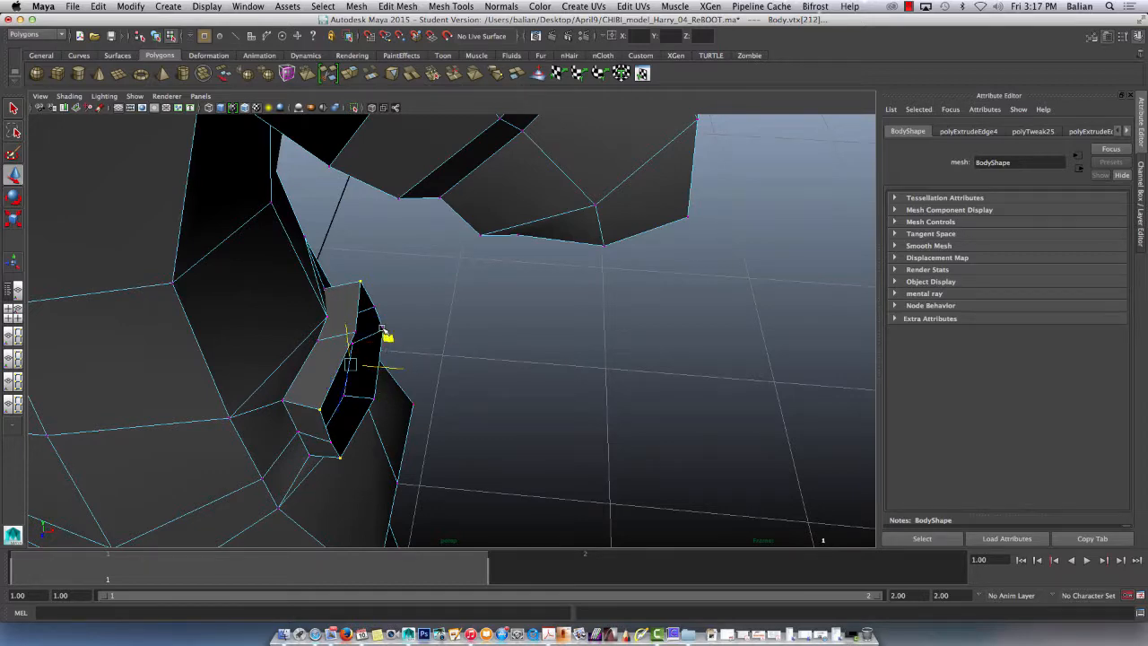
{"action": "left_click_drag", "start_coordinate": [392, 323], "coordinate": [410, 344]}
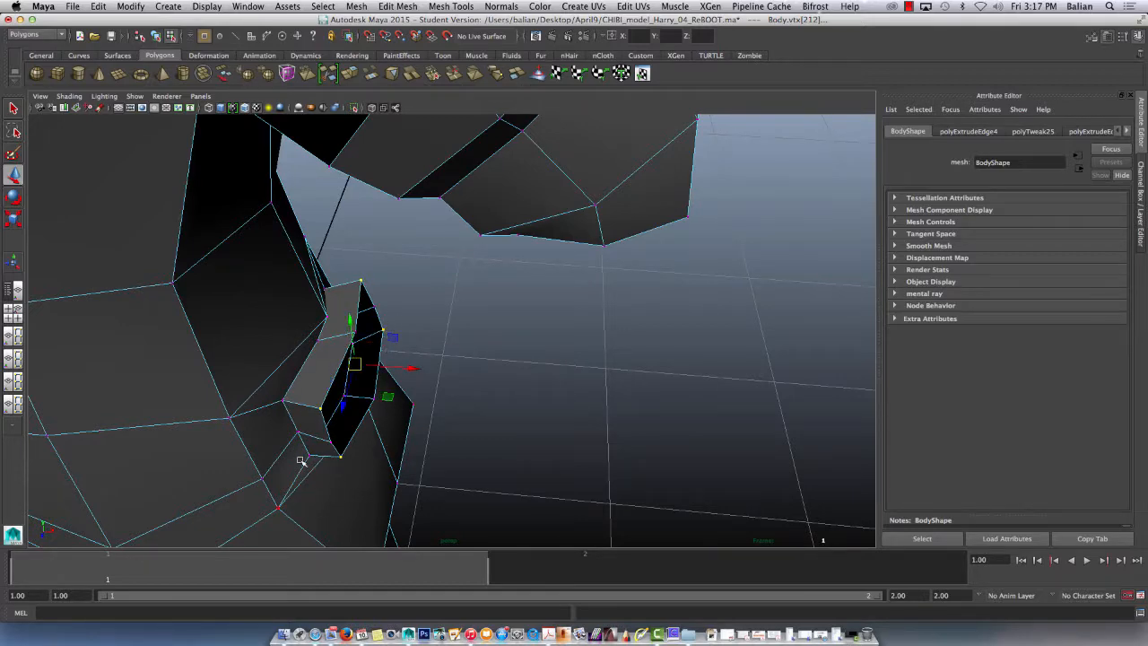
{"action": "left_click_drag", "start_coordinate": [302, 404], "coordinate": [228, 359], "text": "alt"}
{"action": "key", "text": "r"}
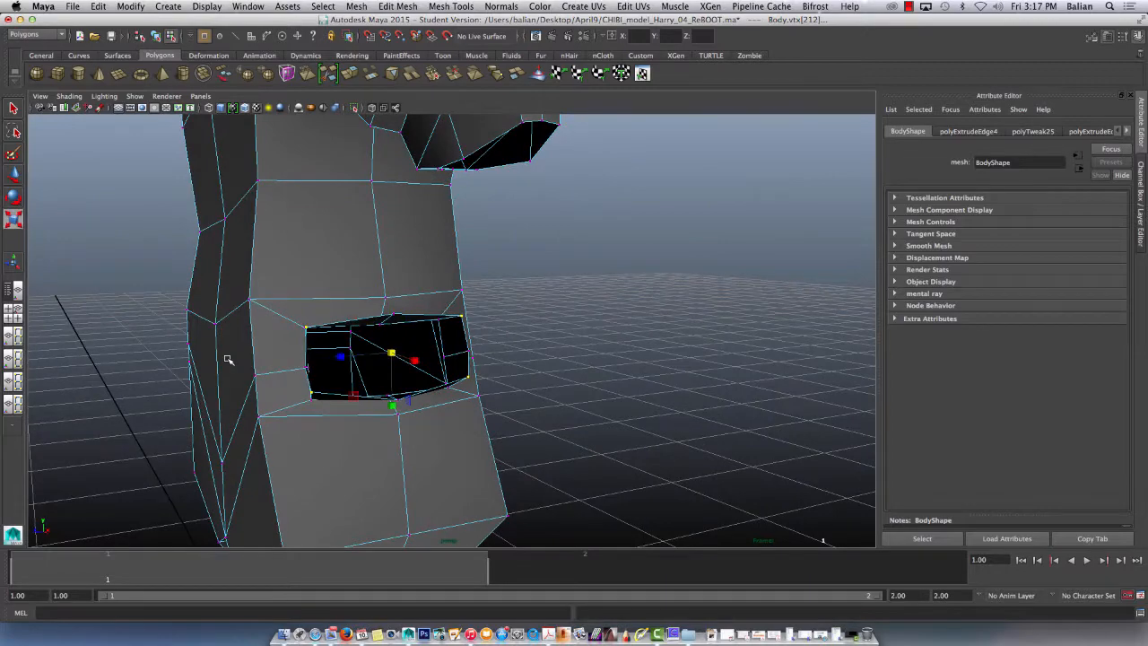
{"action": "left_click_drag", "start_coordinate": [392, 352], "coordinate": [388, 364]}
Step: Move the top middle vertex of the hip rim slightly down and in toward the body
{"action": "left_click_drag", "start_coordinate": [271, 397], "coordinate": [349, 409], "text": "alt"}
{"action": "left_click_drag", "start_coordinate": [365, 413], "coordinate": [299, 392], "text": "alt"}
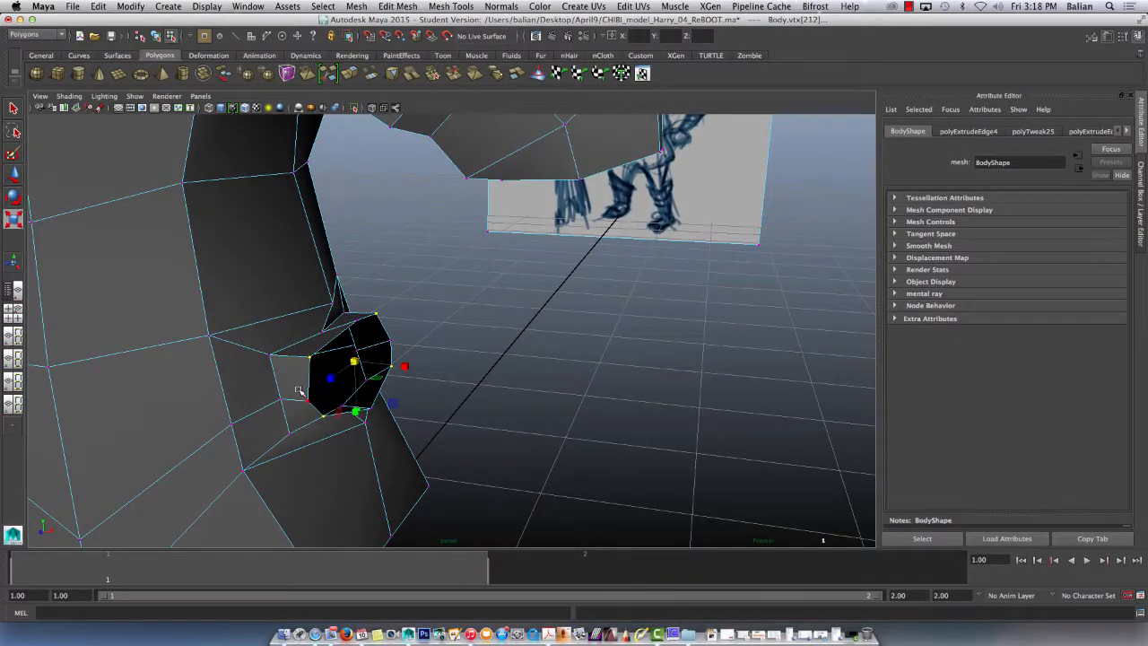
{"action": "right_click_drag", "start_coordinate": [334, 325], "coordinate": [330, 302], "text": "shift"}
{"action": "double_click", "coordinate": [332, 341]}
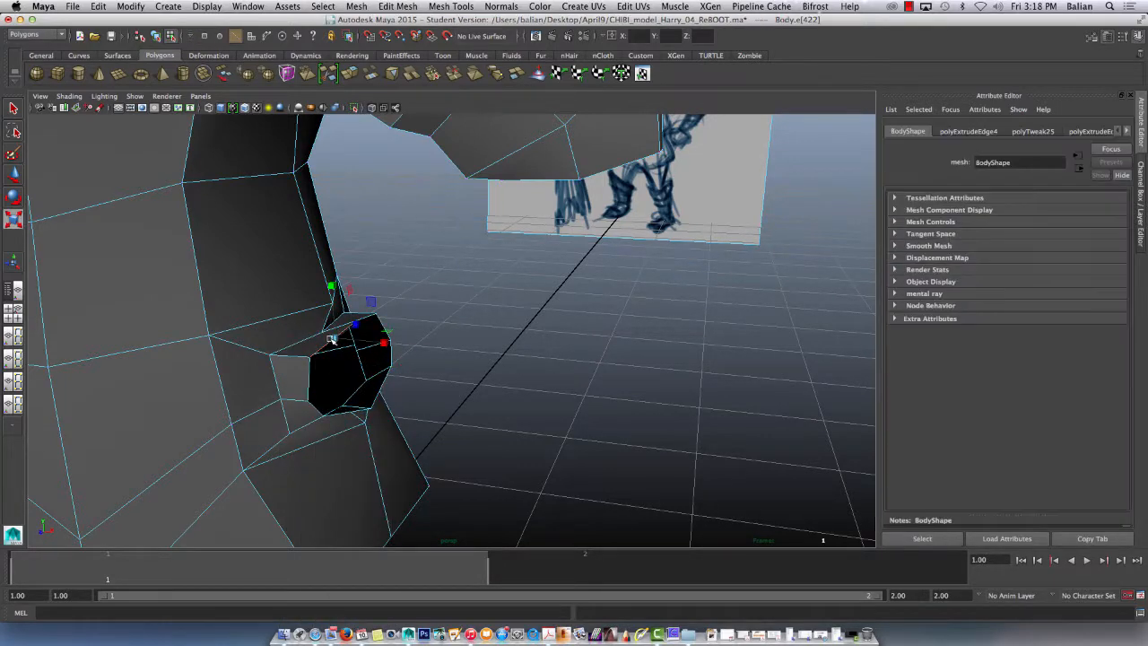
{"action": "left_click_drag", "start_coordinate": [260, 424], "coordinate": [293, 400], "text": "alt"}
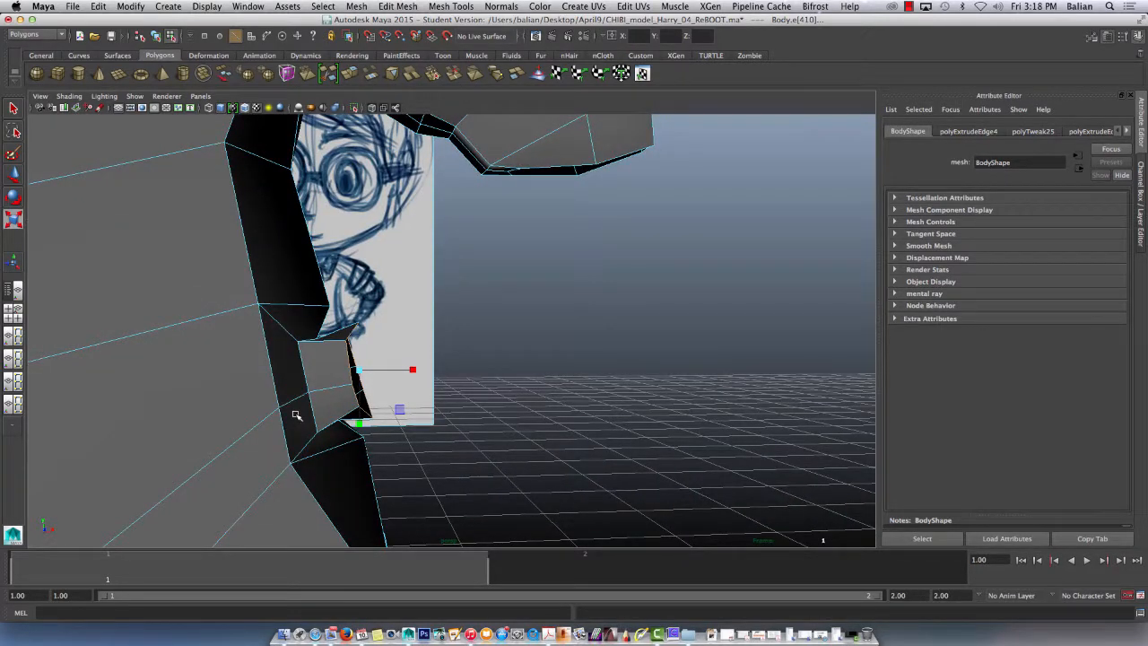
{"action": "right_click_drag", "start_coordinate": [355, 321], "coordinate": [317, 324]}
{"action": "left_click", "coordinate": [358, 321]}
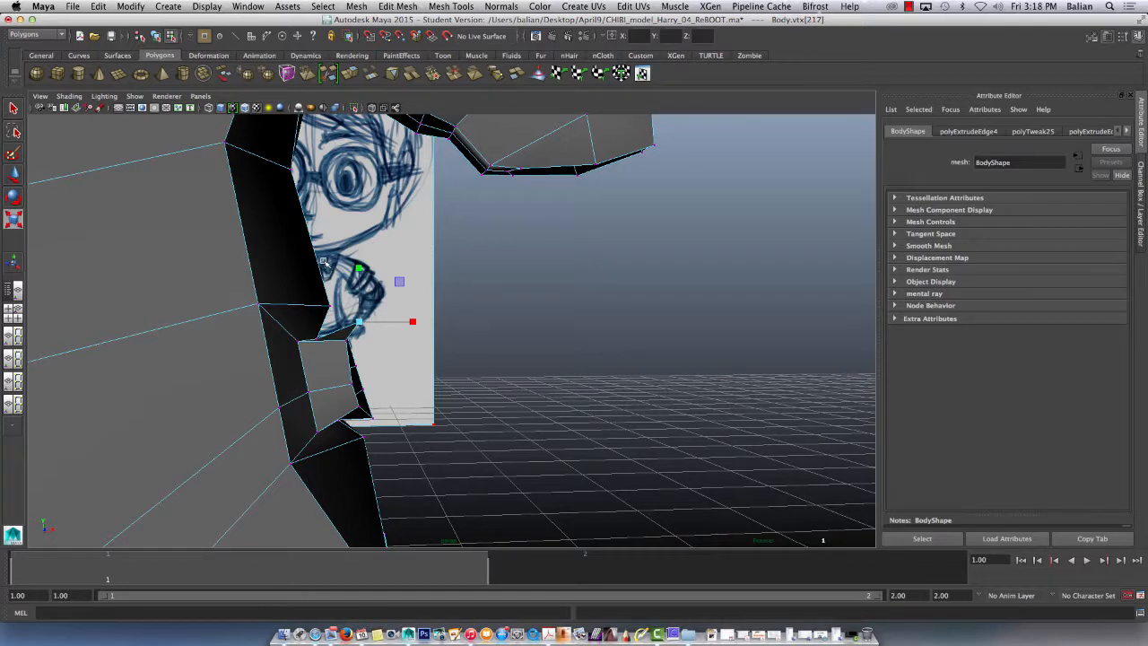
{"action": "key", "text": "w"}
{"action": "left_click_drag", "start_coordinate": [360, 276], "coordinate": [360, 291]}
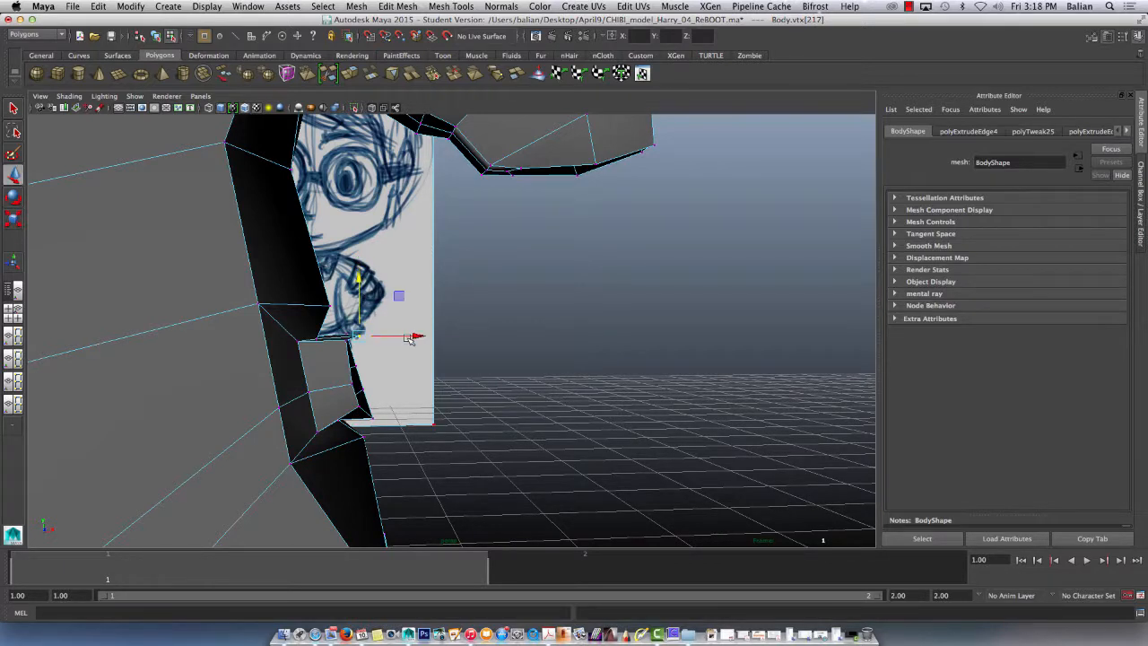
{"action": "left_click_drag", "start_coordinate": [409, 339], "coordinate": [397, 337]}
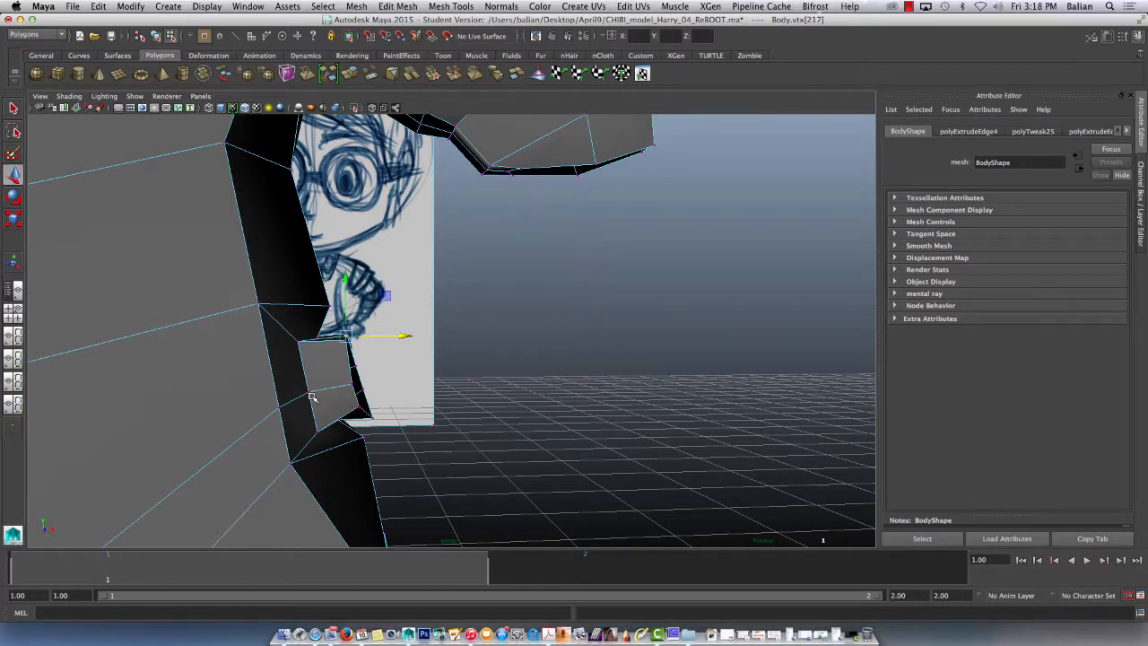
Step: Extrude the border edges of the hip rim again with a local Y translation of about -0.042
{"action": "right_click_drag", "start_coordinate": [350, 361], "coordinate": [350, 325]}
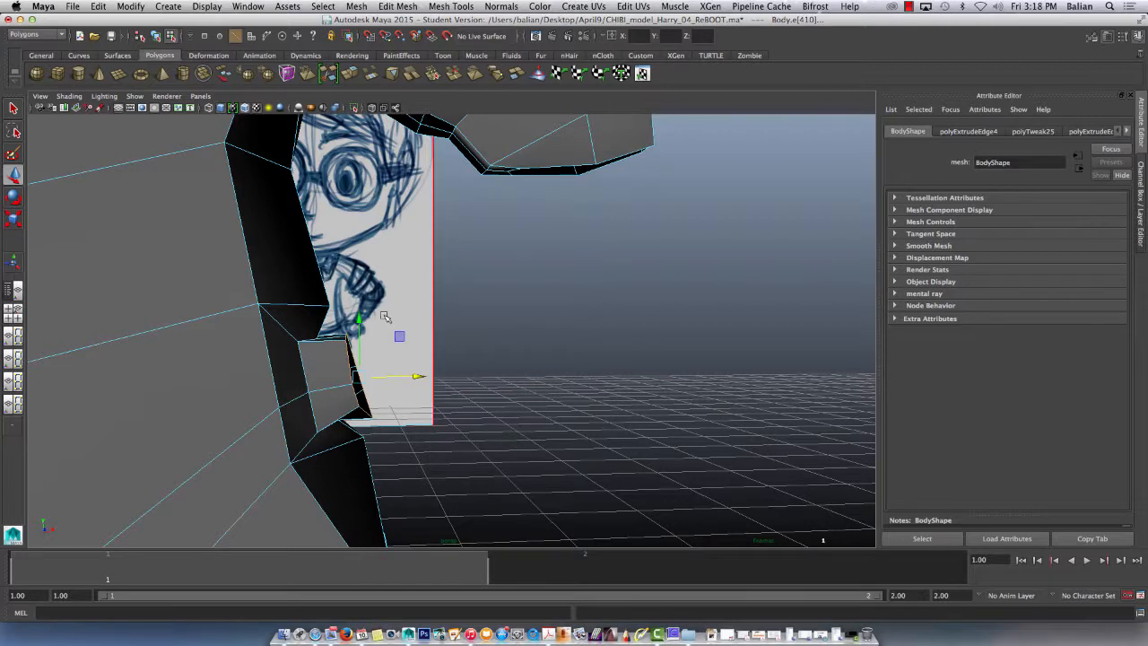
{"action": "left_click", "coordinate": [350, 75]}
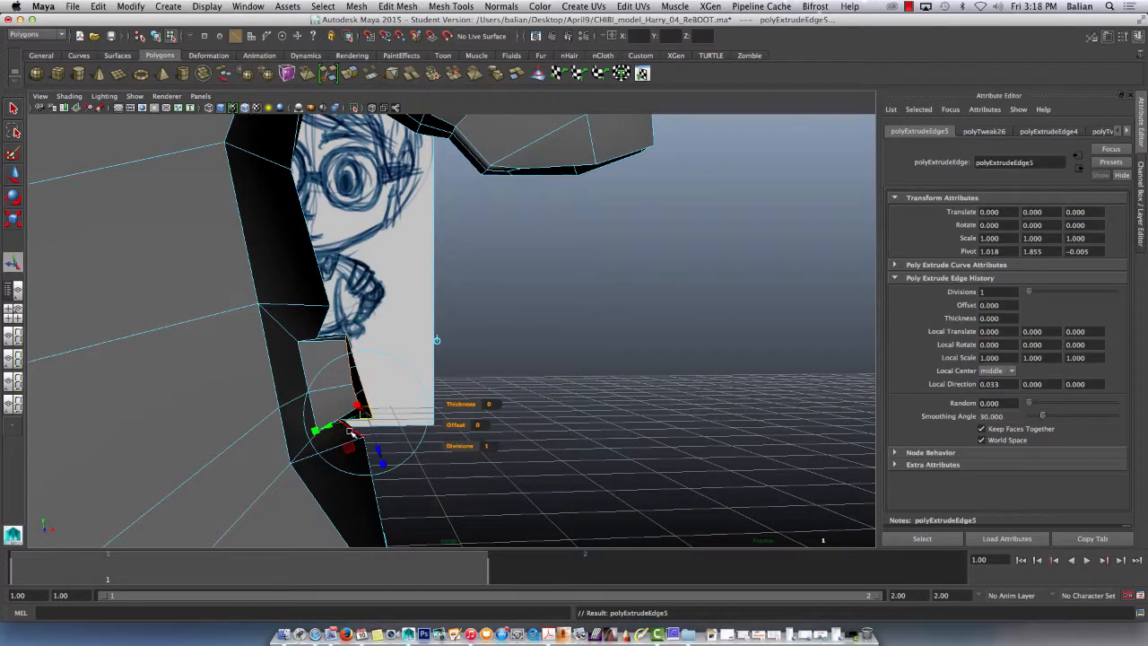
{"action": "left_click_drag", "start_coordinate": [332, 427], "coordinate": [424, 403]}
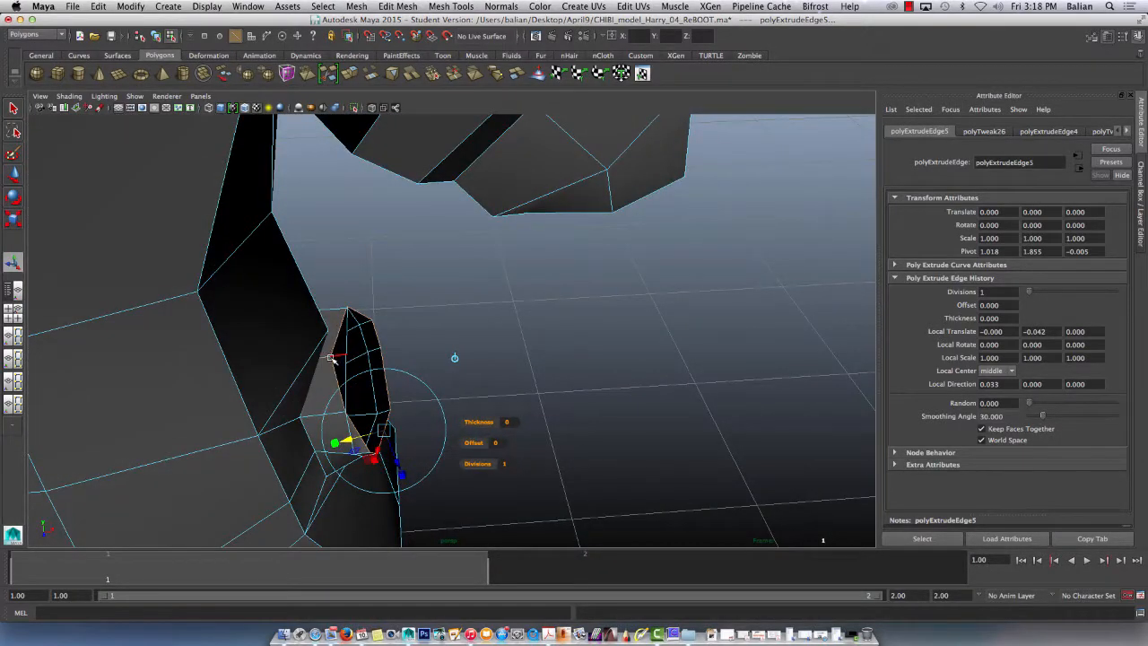
Step: Select individual vertices around the newly extruded hip rim and reposition them to even out and round the opening
{"action": "right_click_drag", "start_coordinate": [331, 358], "coordinate": [310, 346]}
{"action": "left_click", "coordinate": [346, 356]}
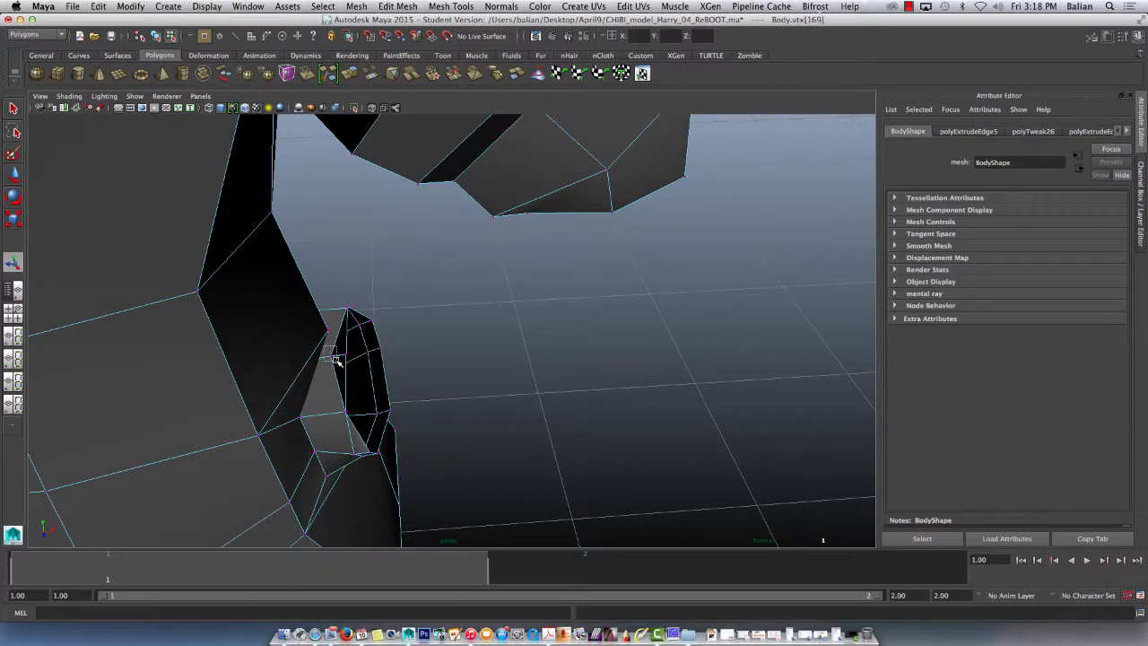
{"action": "left_click", "coordinate": [334, 358]}
{"action": "key", "text": "w"}
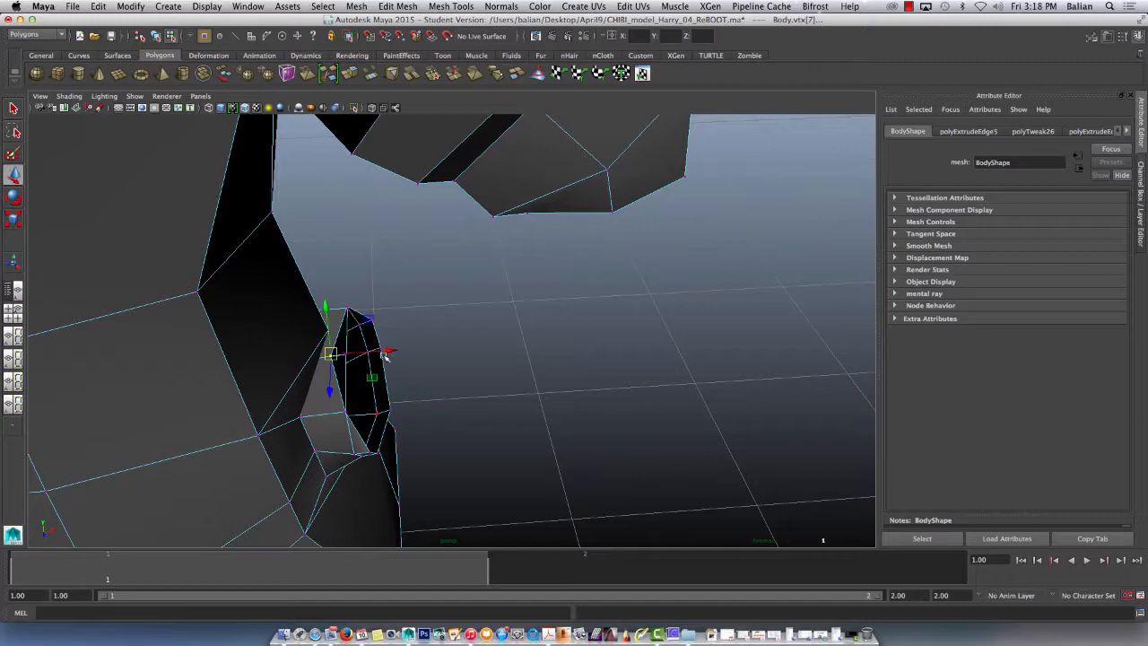
{"action": "left_click_drag", "start_coordinate": [316, 384], "coordinate": [389, 393], "text": "alt"}
{"action": "left_click", "coordinate": [332, 395]}
{"action": "left_click", "coordinate": [441, 369]}
{"action": "left_click", "coordinate": [336, 395]}
{"action": "left_click_drag", "start_coordinate": [349, 325], "coordinate": [406, 308], "text": "alt"}
{"action": "left_click", "coordinate": [357, 306]}
{"action": "left_click_drag", "start_coordinate": [305, 319], "coordinate": [353, 350], "text": "alt"}
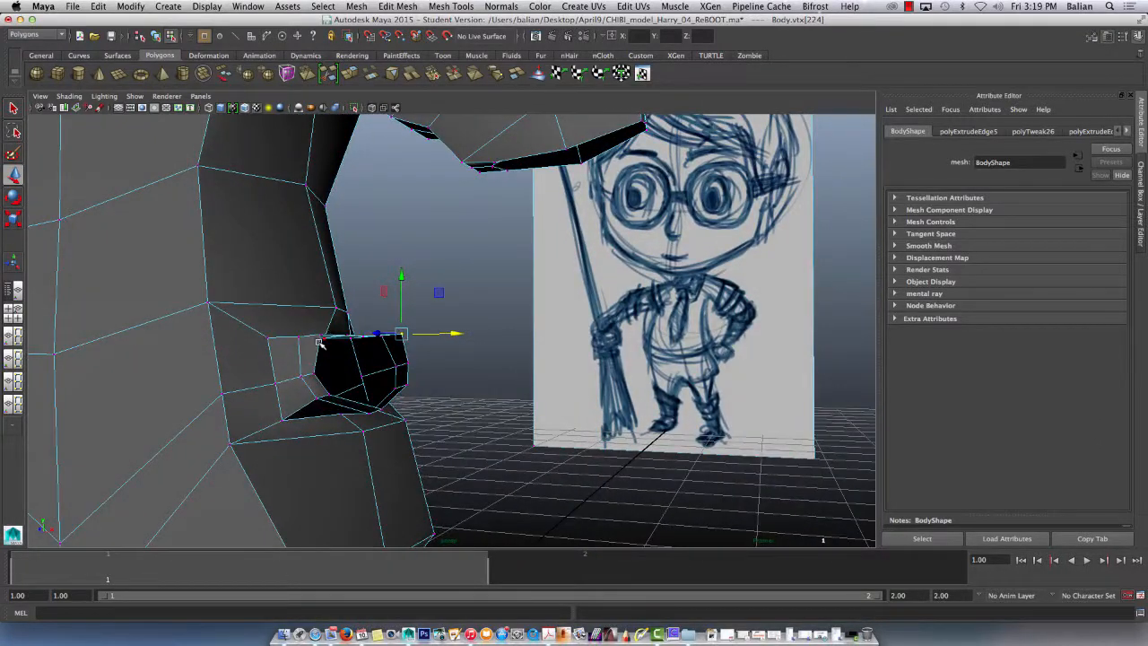
Step: Select the border edge loop of the hip opening and rotate it to angle up toward the bent arm
{"action": "right_click_drag", "start_coordinate": [317, 350], "coordinate": [313, 319]}
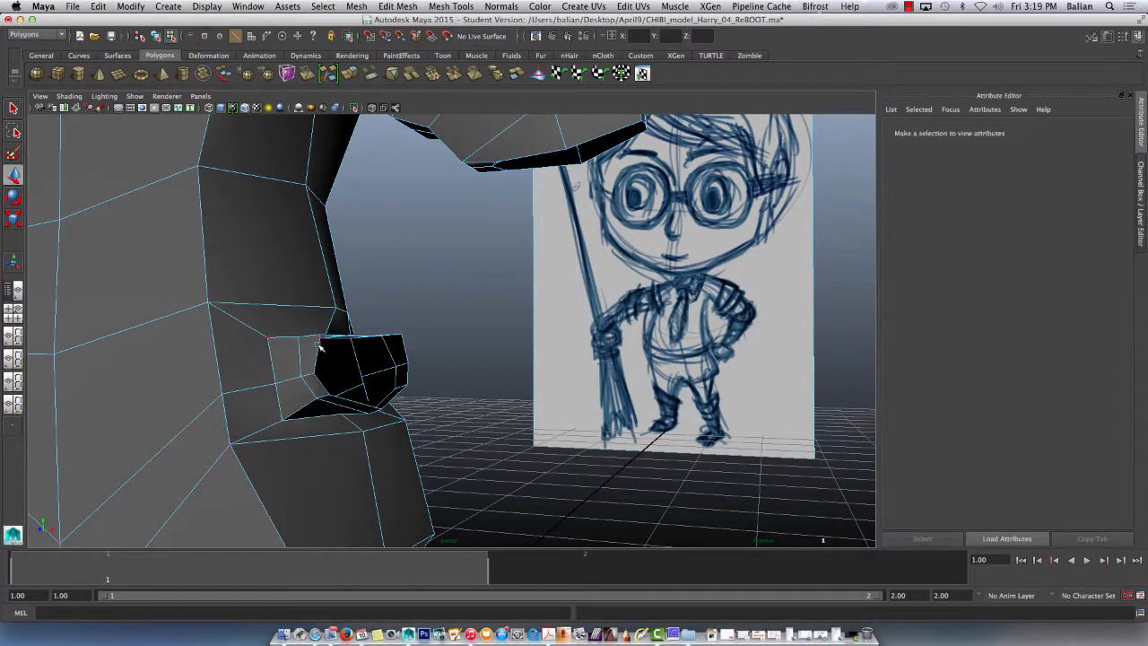
{"action": "left_click", "coordinate": [319, 352]}
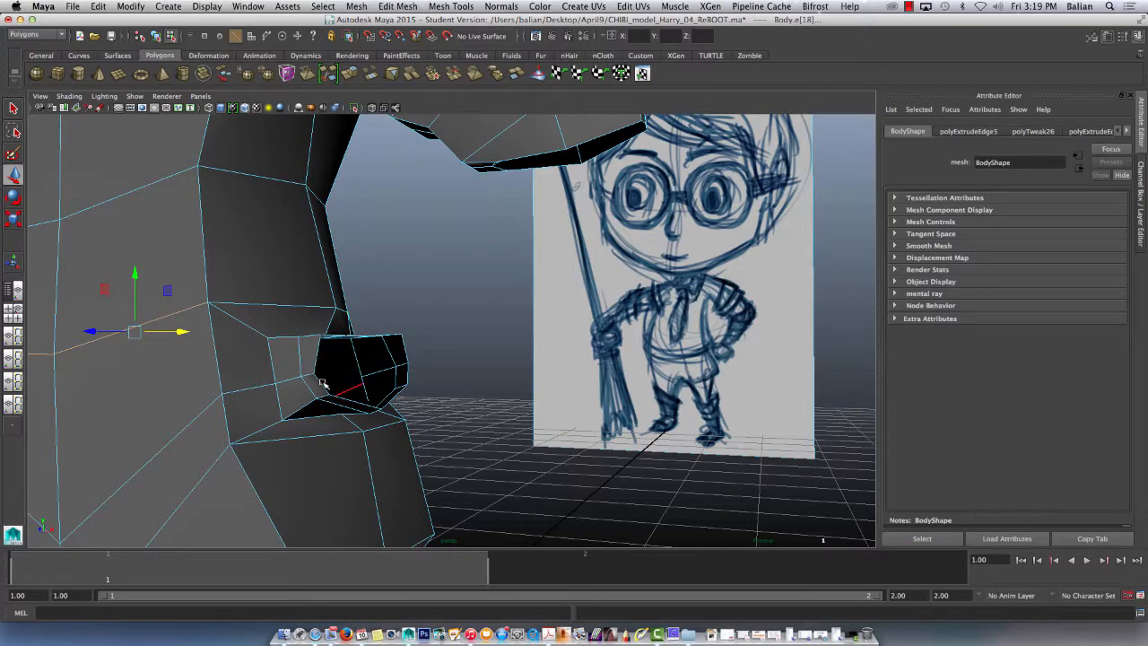
{"action": "double_click", "coordinate": [320, 384]}
{"action": "left_click_drag", "start_coordinate": [282, 397], "coordinate": [437, 368], "text": "alt"}
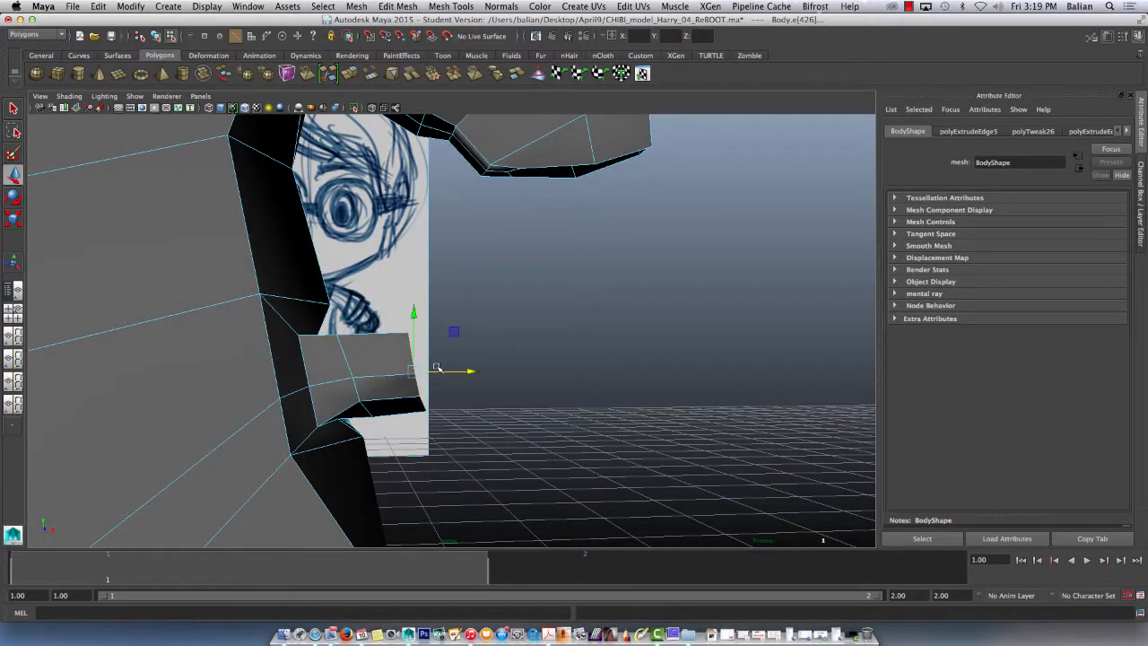
{"action": "key", "text": "e"}
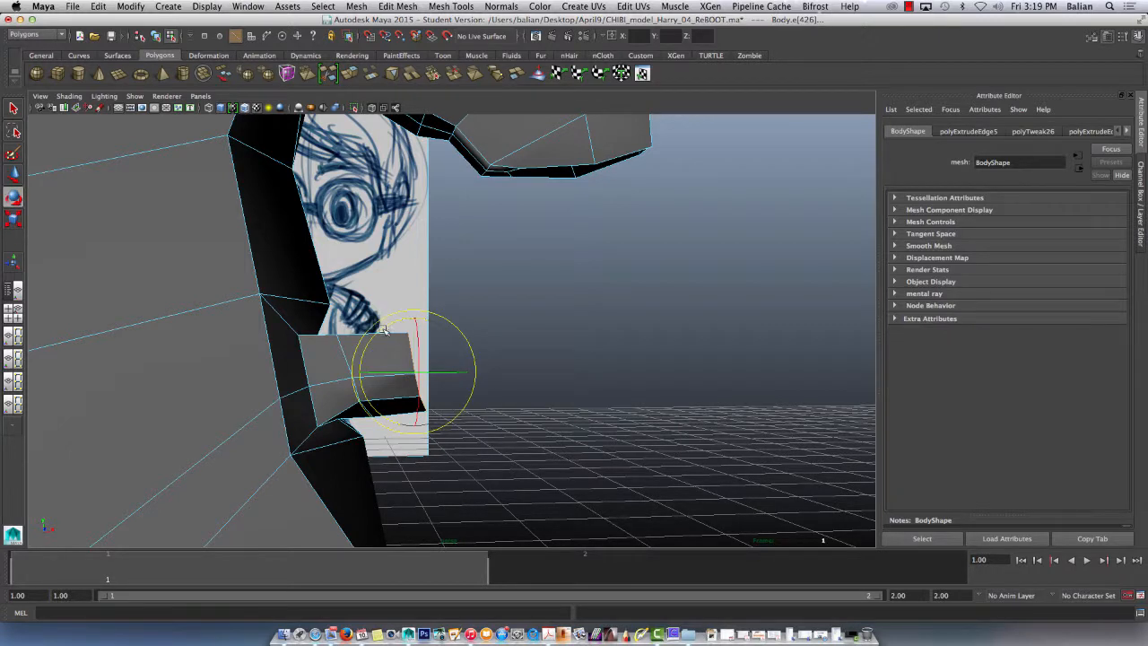
{"action": "left_click_drag", "start_coordinate": [383, 331], "coordinate": [382, 346]}
Step: Raise the hip opening's border edge loop and move it slightly in toward the body
{"action": "key", "text": "w"}
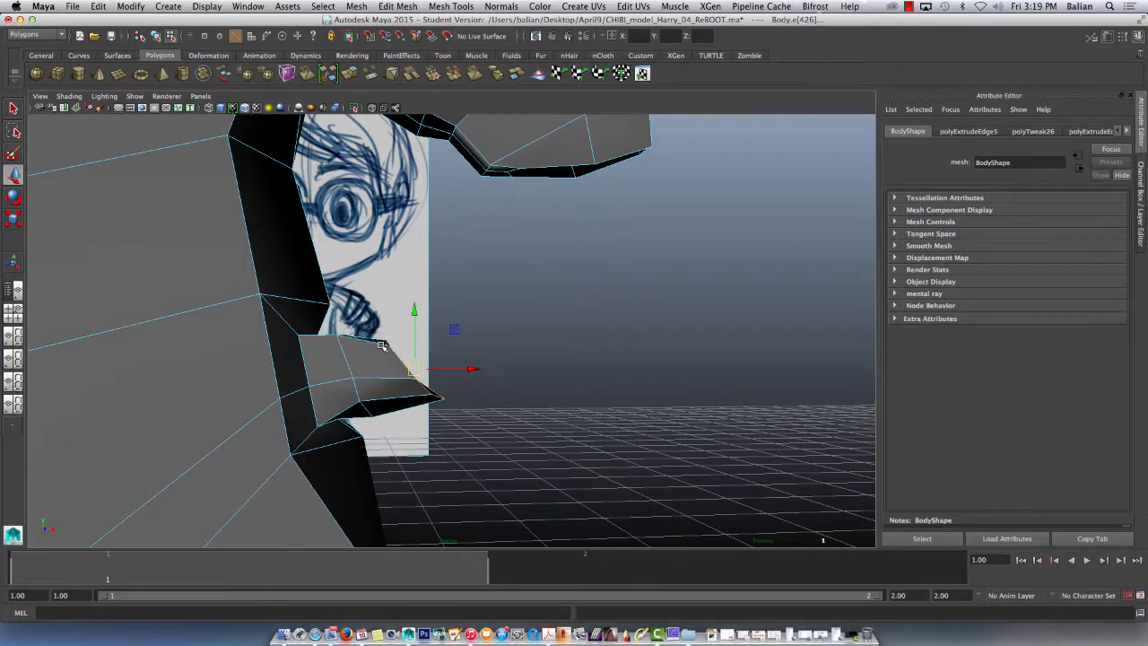
{"action": "left_click", "coordinate": [407, 314]}
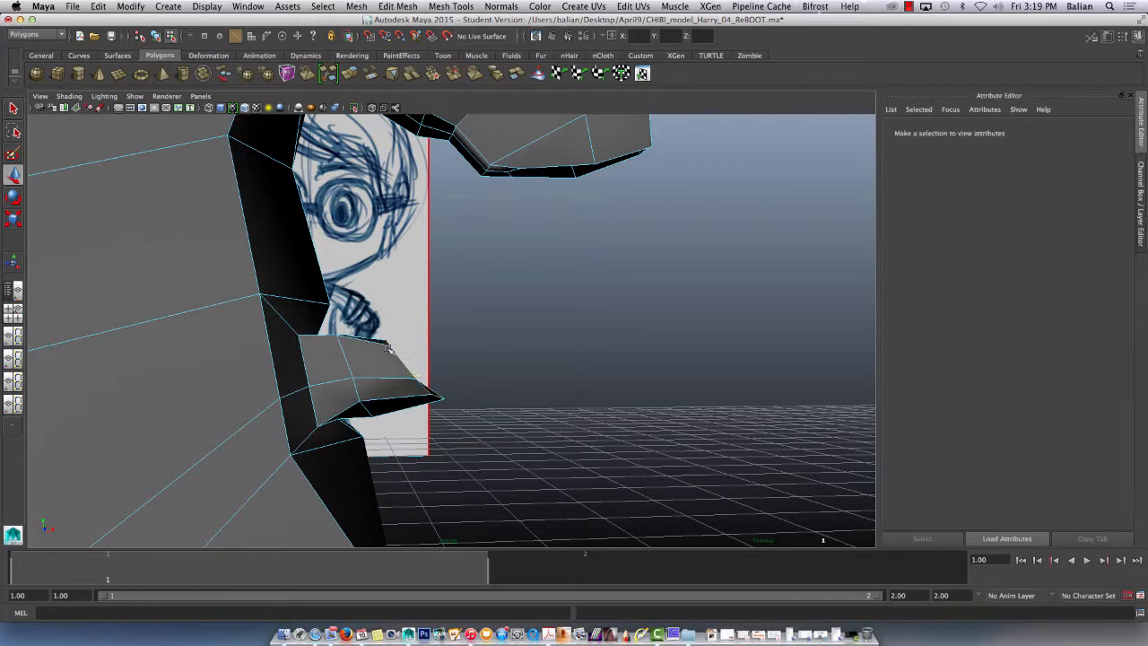
{"action": "left_click", "coordinate": [380, 341]}
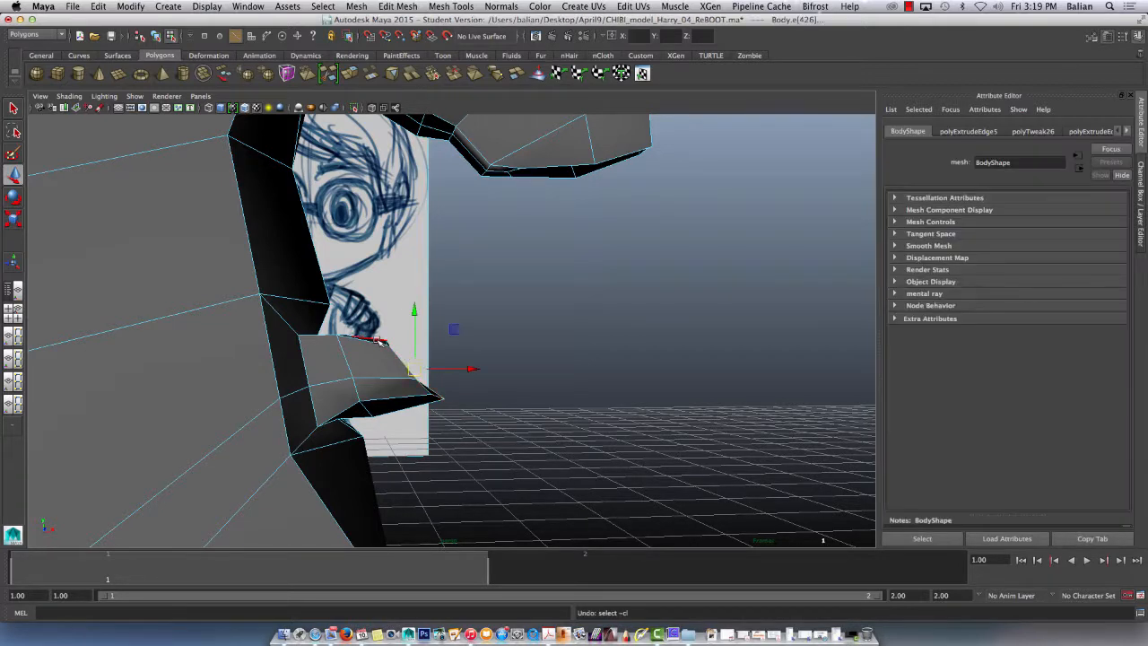
{"action": "left_click_drag", "start_coordinate": [414, 314], "coordinate": [414, 297]}
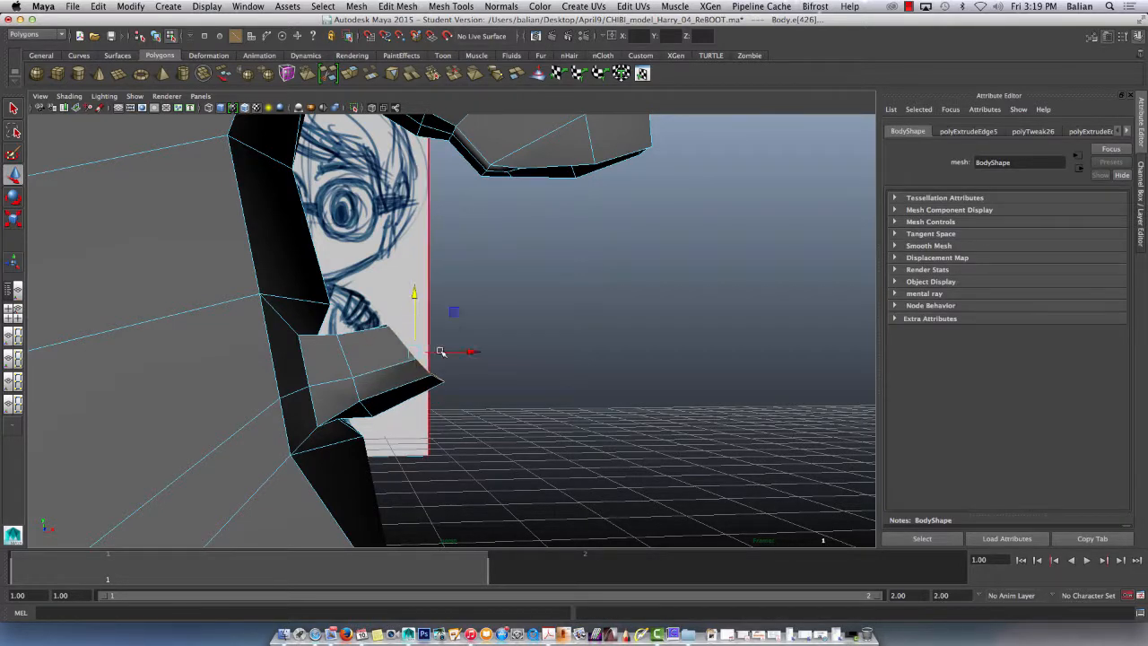
{"action": "left_click_drag", "start_coordinate": [463, 353], "coordinate": [449, 352]}
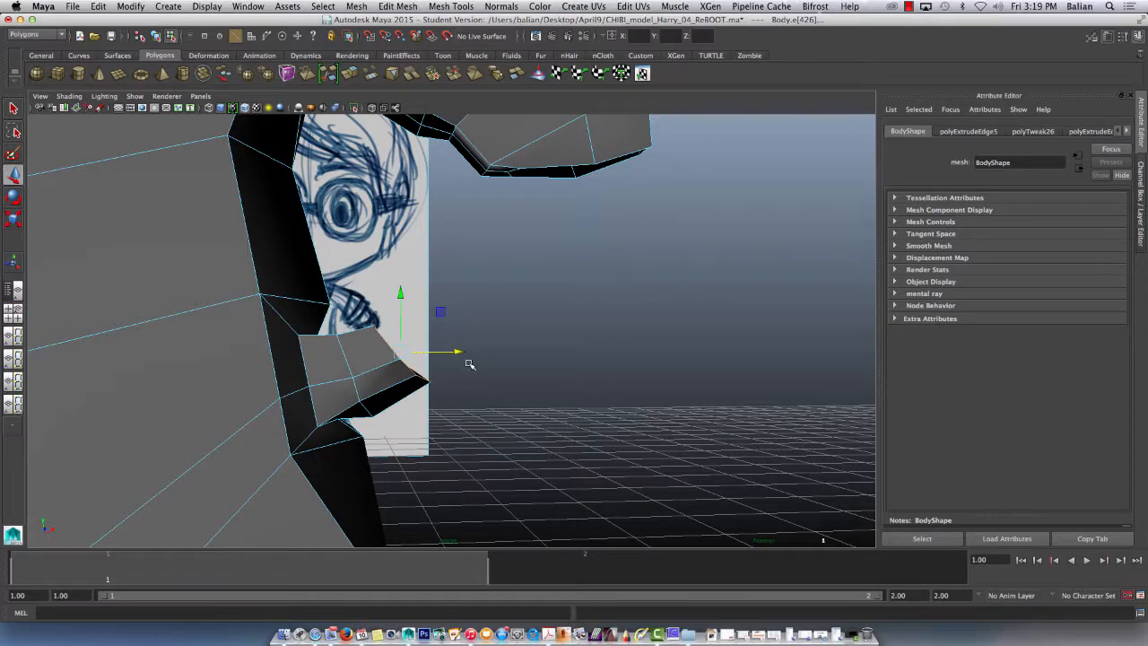
Step: Select the border edges around the open end of the bent arm and lower them toward the hip
{"action": "left_click_drag", "start_coordinate": [433, 231], "coordinate": [517, 176], "text": "alt"}
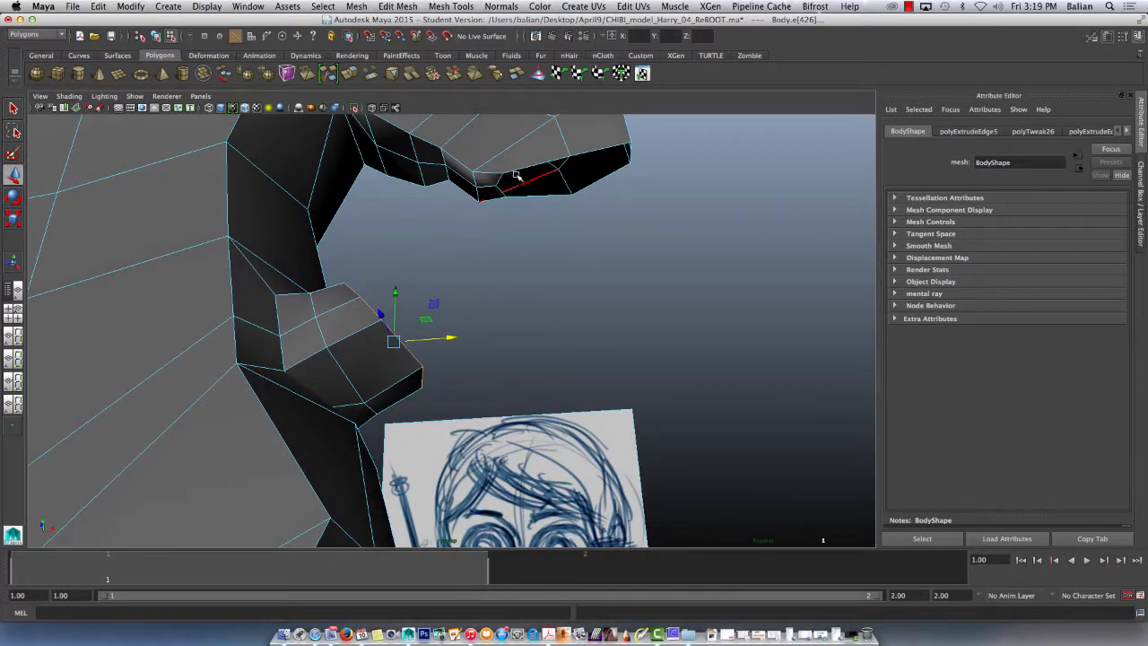
{"action": "left_click", "coordinate": [514, 170]}
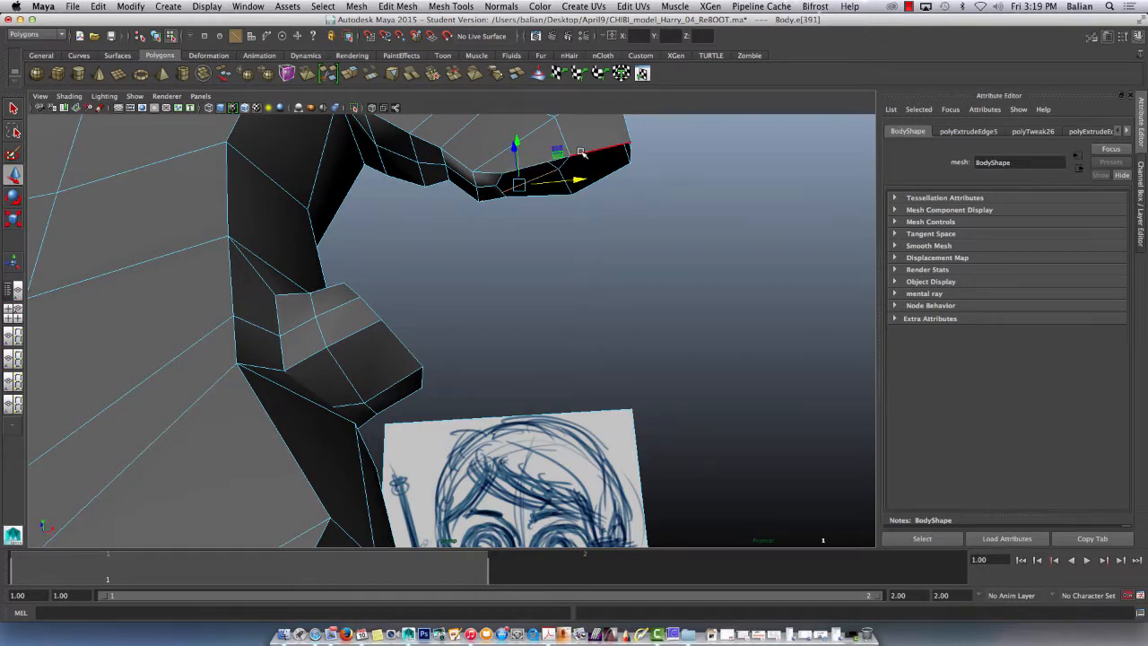
{"action": "left_click", "coordinate": [587, 178]}
{"action": "left_click_drag", "start_coordinate": [434, 251], "coordinate": [517, 210], "text": "alt"}
{"action": "left_click_drag", "start_coordinate": [583, 130], "coordinate": [581, 161]}
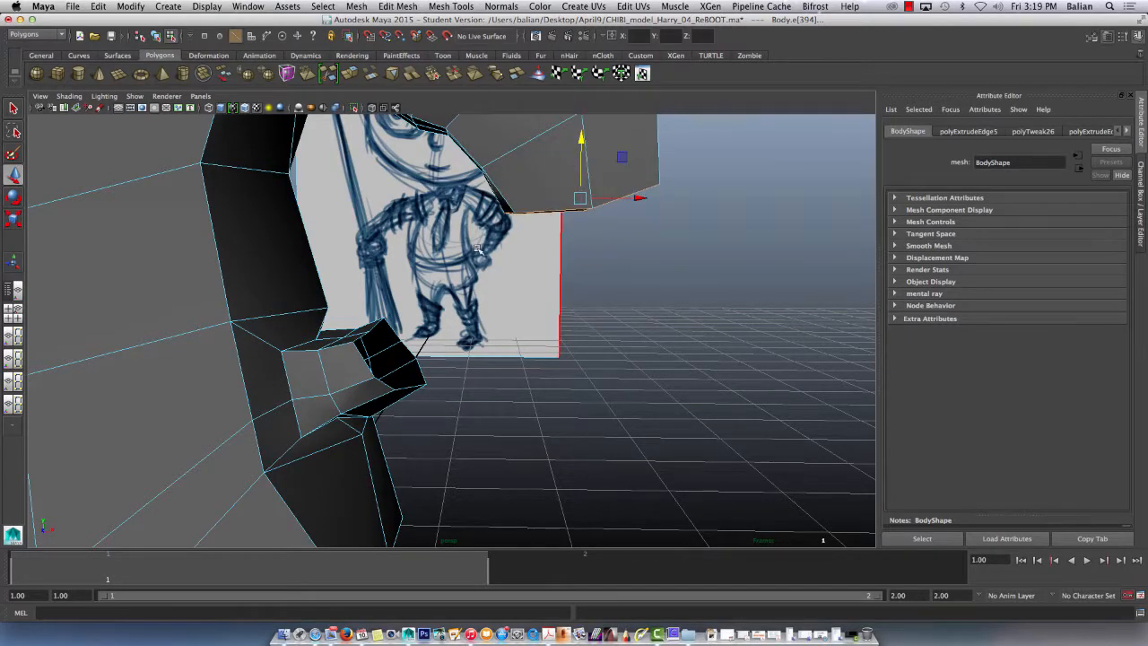
Step: Rotate the bent arm's border edge loop to tilt the opening and shift it slightly in toward the body
{"action": "mouse_move", "coordinate": [481, 248]}
{"action": "left_mouse_down", "text": "alt"}
{"action": "mouse_move", "coordinate": [295, 252]}
{"action": "mouse_move", "coordinate": [475, 244]}
{"action": "left_mouse_up", "text": "alt"}
{"action": "key", "text": "e"}
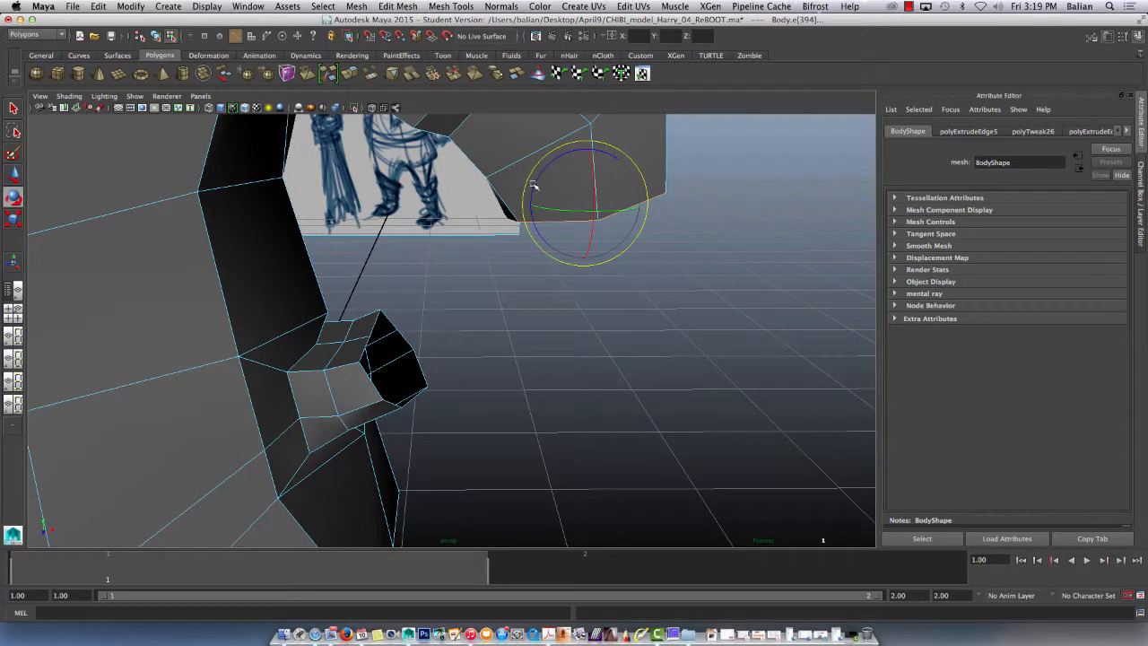
{"action": "left_click_drag", "start_coordinate": [537, 188], "coordinate": [536, 166]}
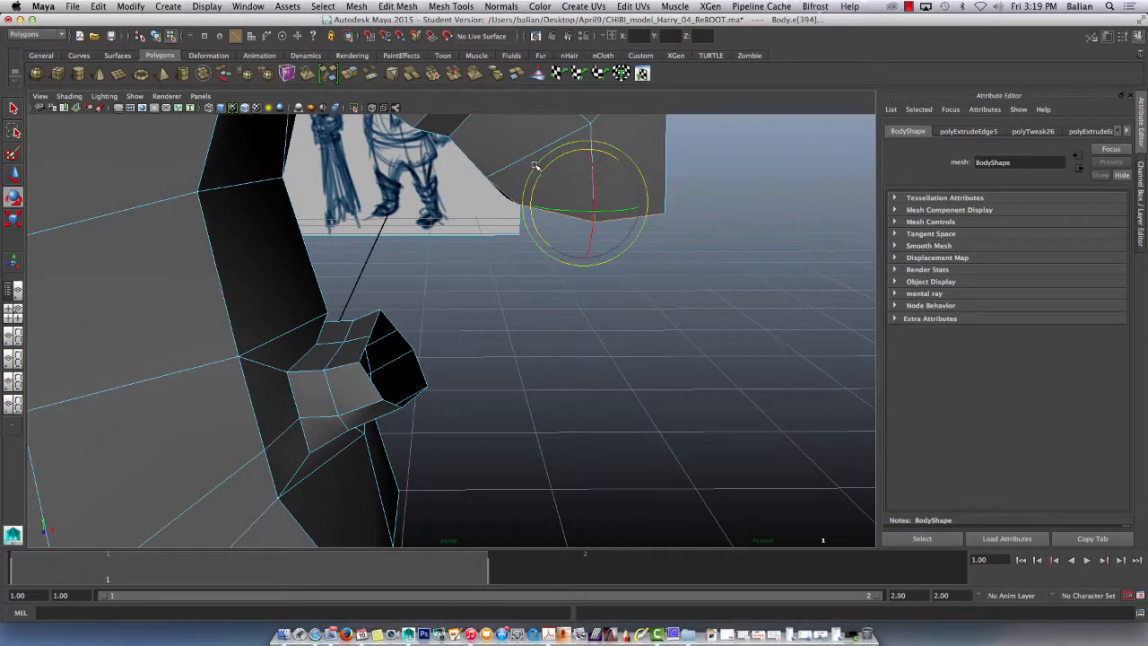
{"action": "key", "text": "w"}
{"action": "left_click_drag", "start_coordinate": [642, 210], "coordinate": [627, 211]}
Step: Return the body mesh to object selection and save the scene, accepting the student version notice
{"action": "left_click_drag", "start_coordinate": [408, 288], "coordinate": [415, 271], "text": "alt"}
{"action": "right_click_drag", "start_coordinate": [328, 320], "coordinate": [136, 174], "text": "alt"}
{"action": "right_click_drag", "start_coordinate": [303, 333], "coordinate": [333, 236], "text": "alt"}
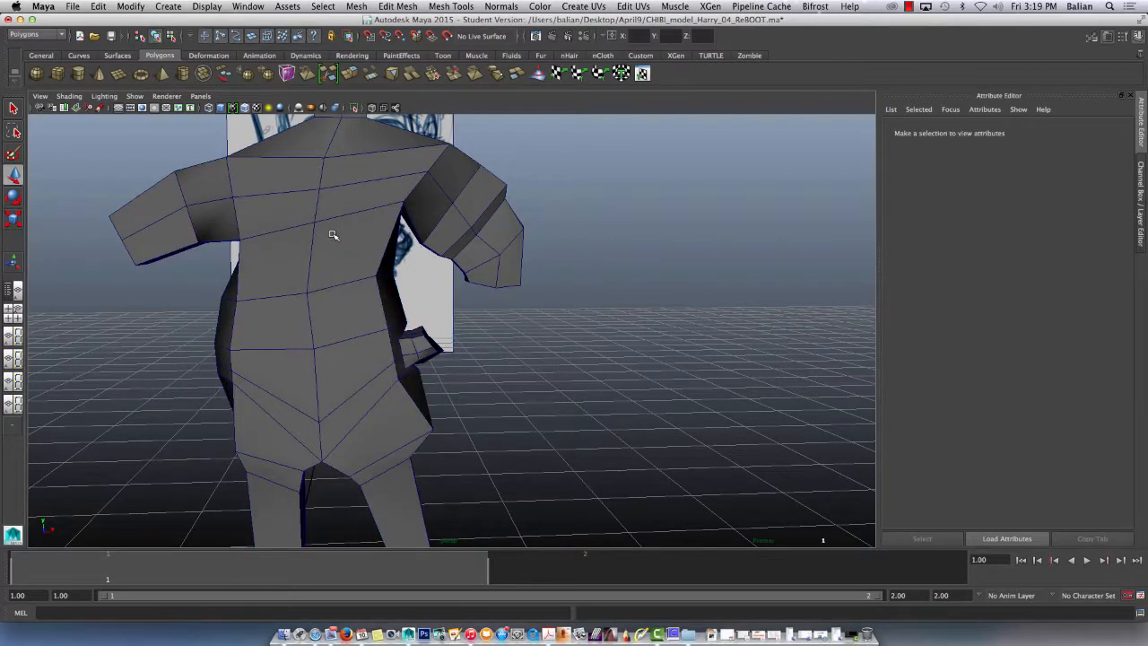
{"action": "left_click", "coordinate": [412, 418]}
{"action": "key", "text": "super+s"}
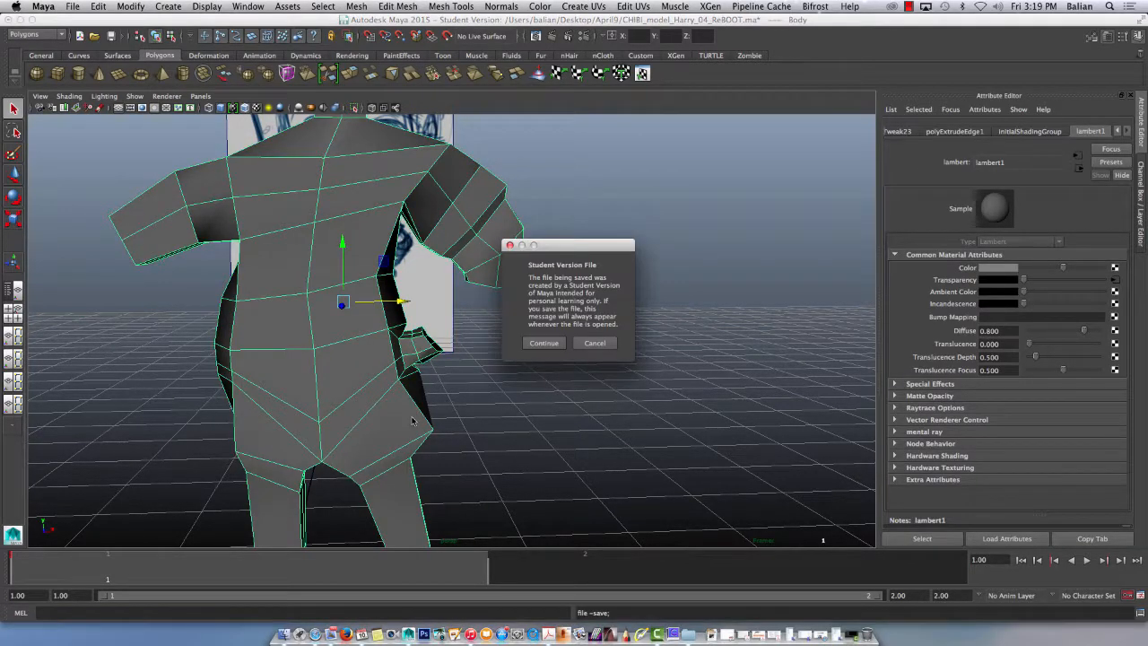
{"action": "left_click", "coordinate": [545, 342]}
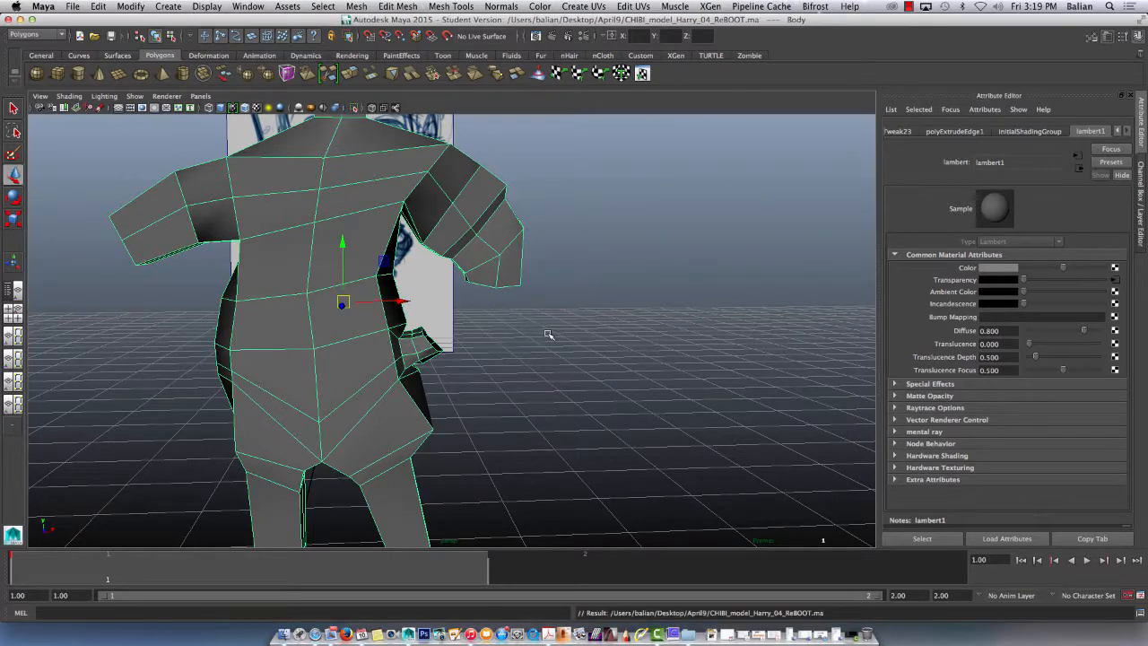
Step: Save the scene as a new version named CHIBI_model_Harry_05_ReBOOT.ma, accepting the student version notice
{"action": "key", "text": "super+shift+s"}
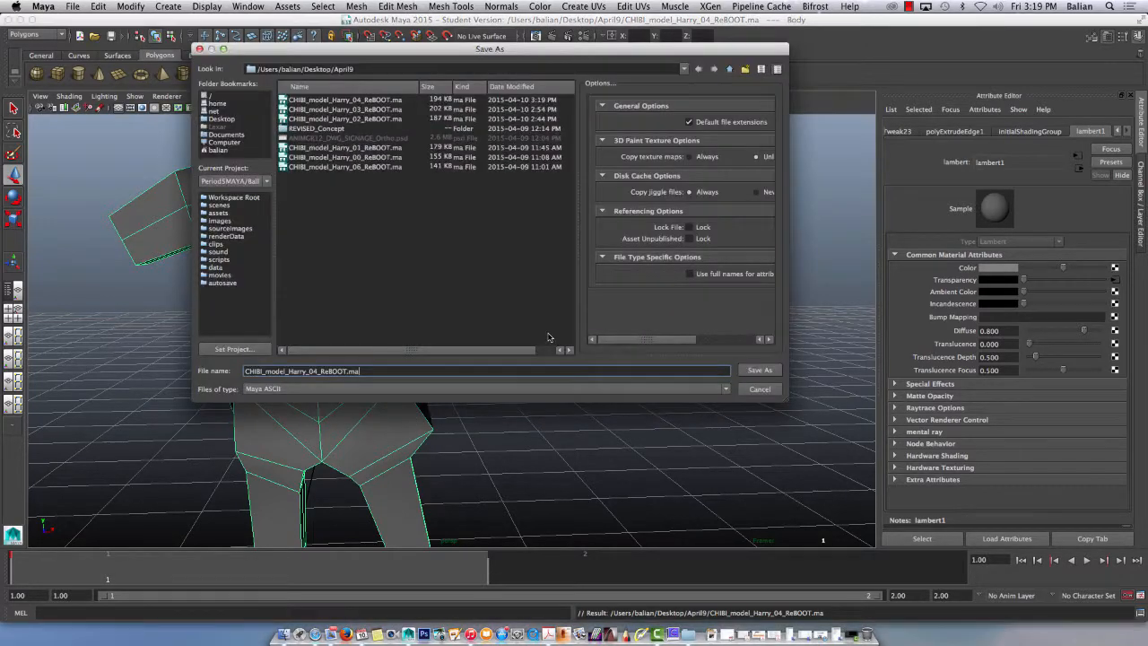
{"action": "left_click", "coordinate": [345, 99]}
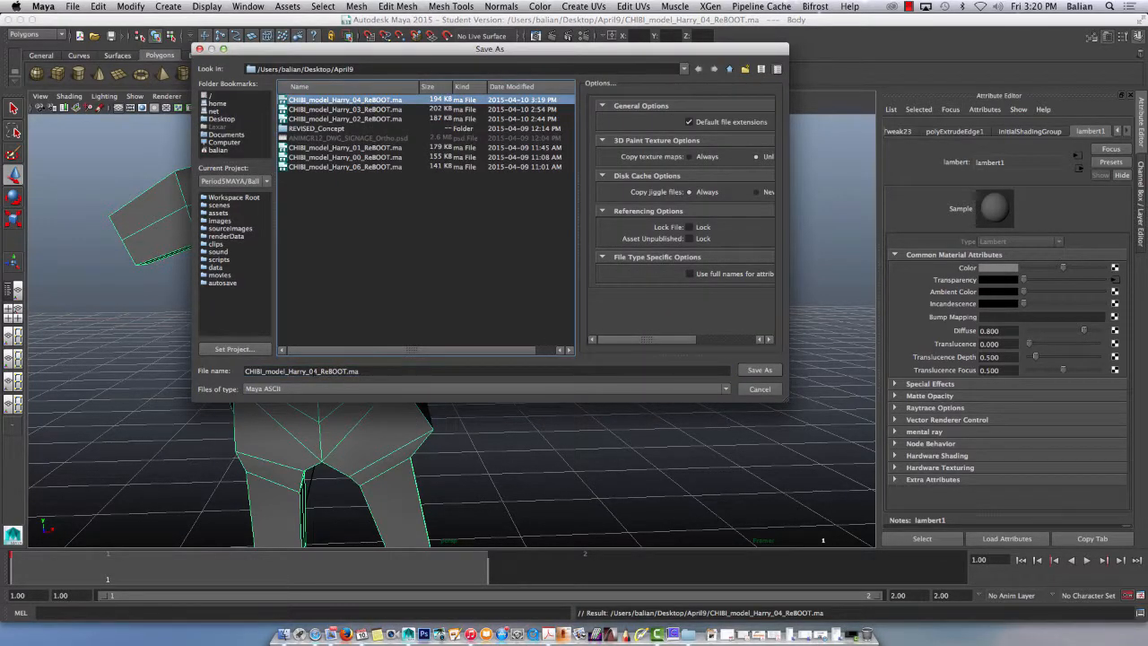
{"action": "left_click", "coordinate": [315, 370]}
{"action": "key", "text": "Return"}
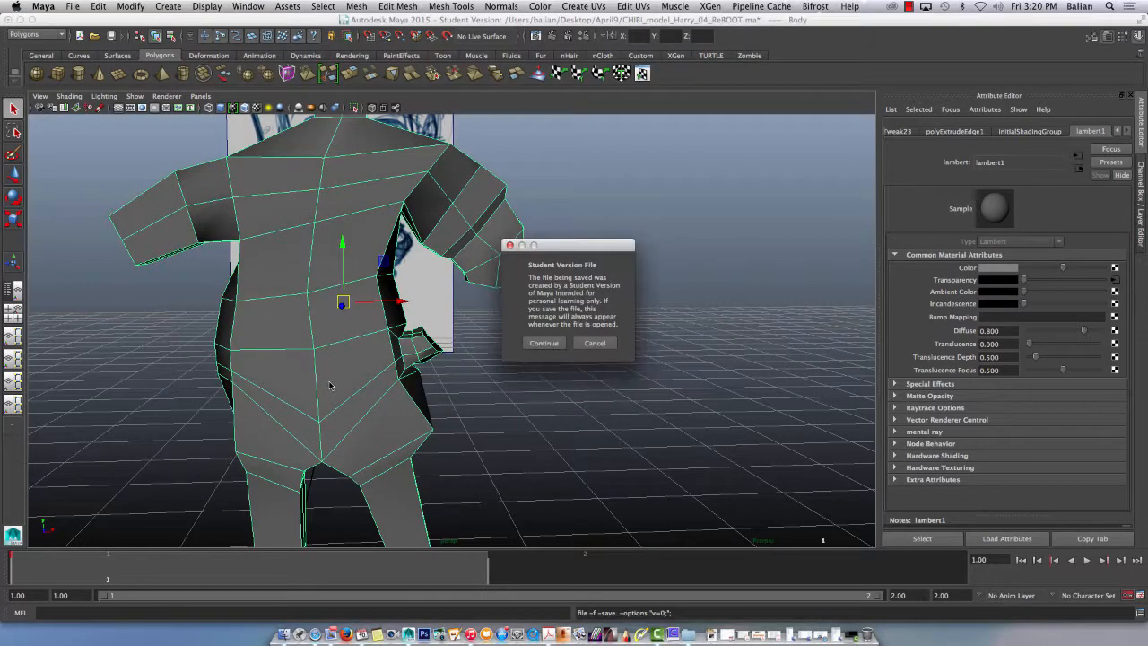
{"action": "left_click", "coordinate": [543, 344]}
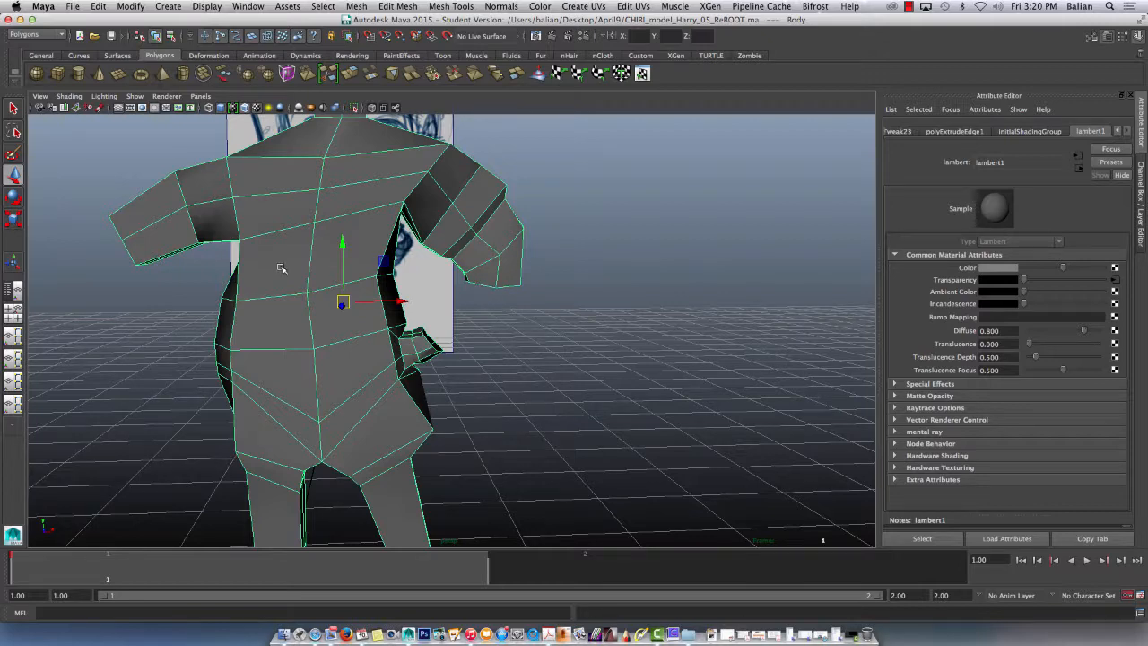
Step: Compare the see-through body at frame 2 with the reference sketch in front view, and return to the perspective view at frame 1
{"action": "left_click", "coordinate": [522, 563]}
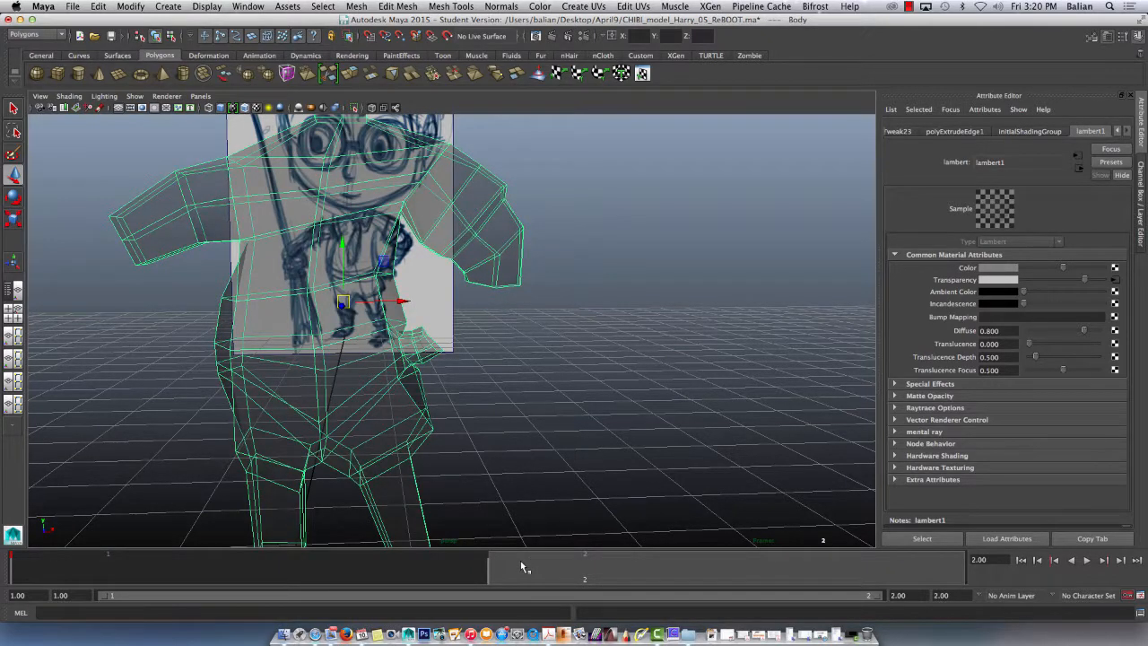
{"action": "key", "text": "space"}
{"action": "left_click", "coordinate": [325, 312]}
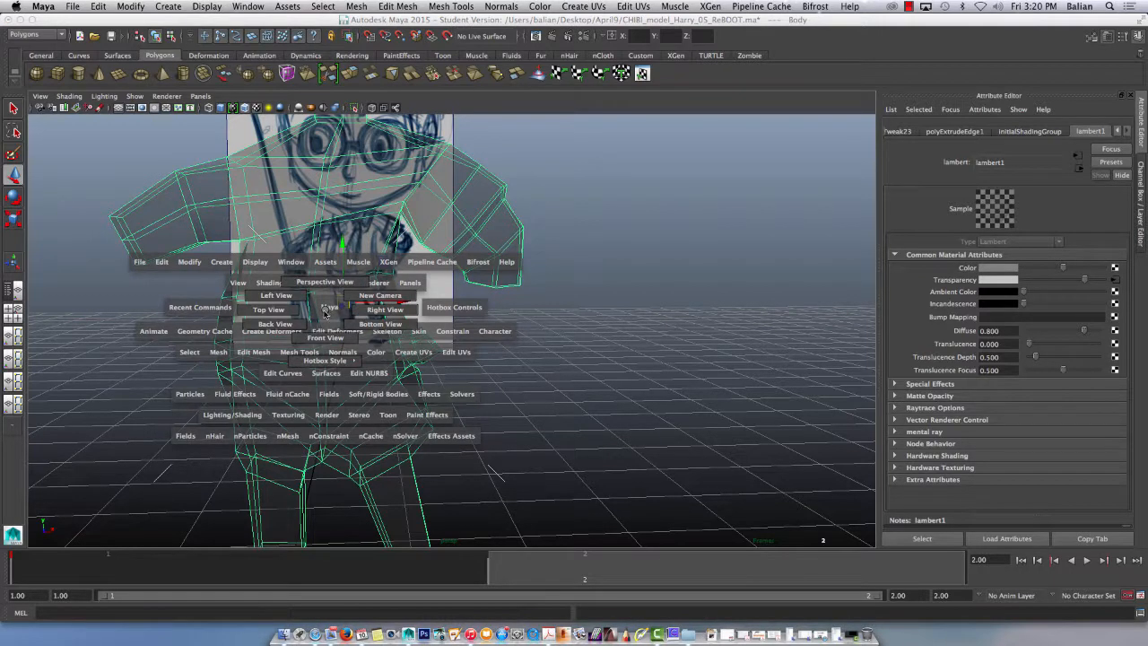
{"action": "left_click_drag", "start_coordinate": [323, 309], "coordinate": [325, 337]}
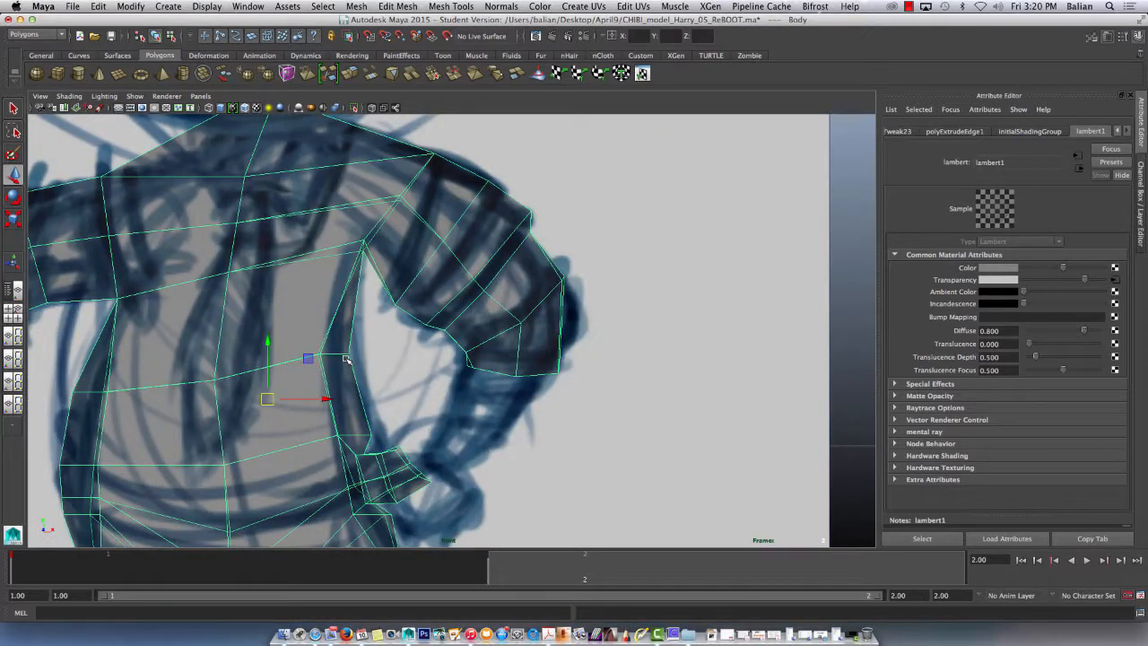
{"action": "scroll", "coordinate": [287, 439], "scroll_direction": "down", "scroll_amount": 5}
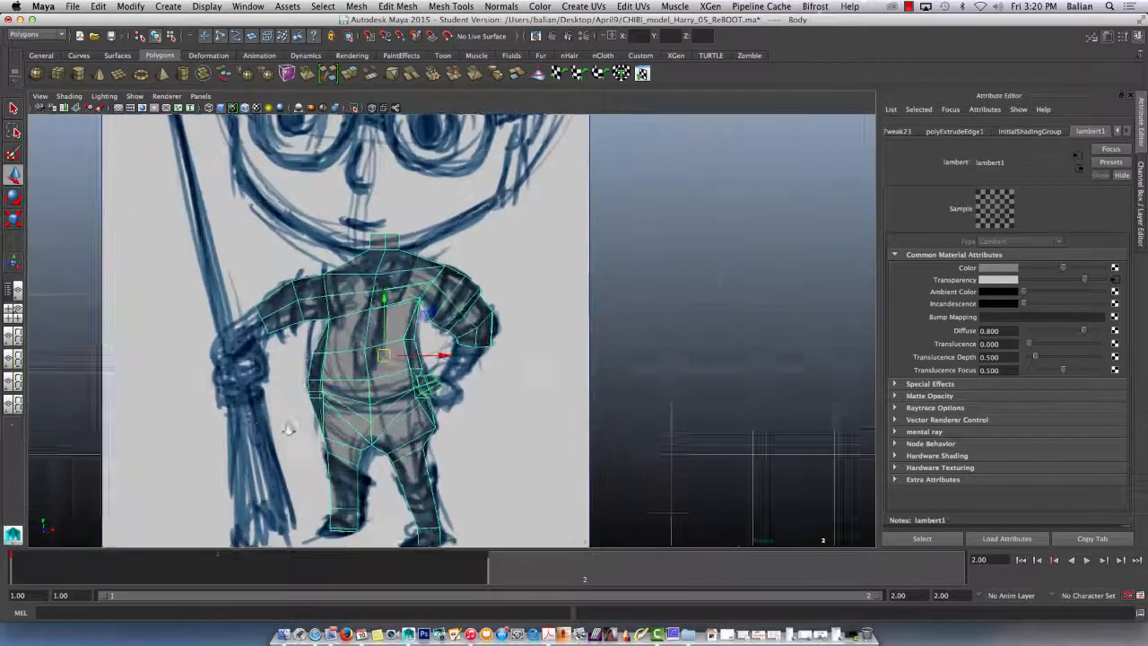
{"action": "scroll", "coordinate": [288, 430], "scroll_direction": "up", "scroll_amount": 5}
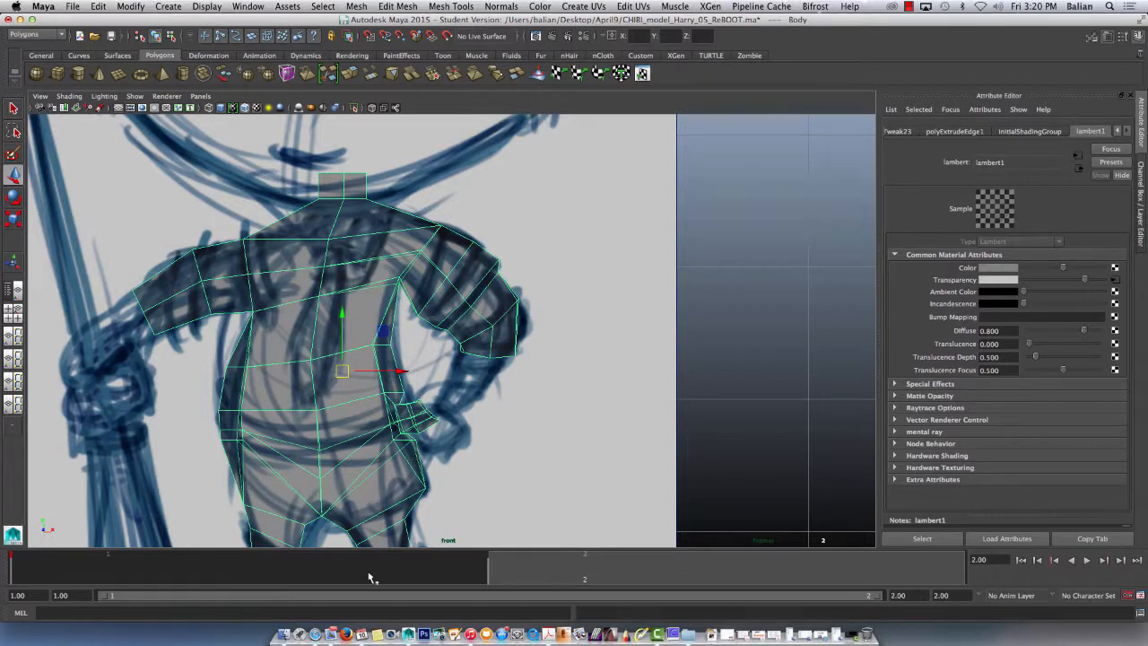
{"action": "left_click", "coordinate": [286, 564]}
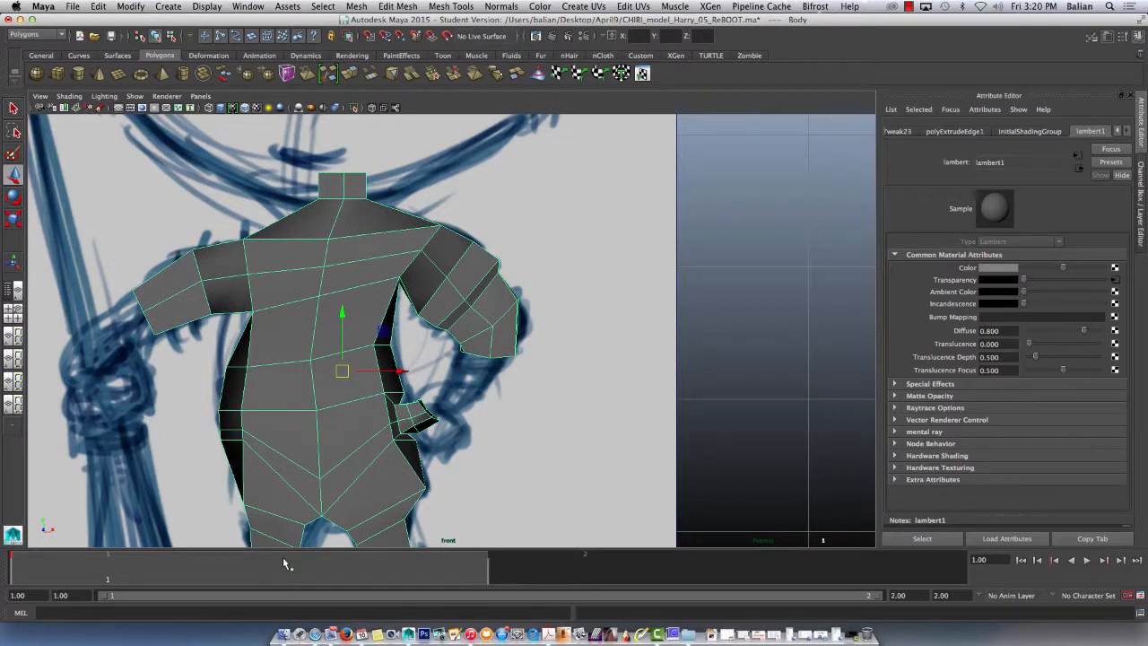
{"action": "key", "text": "space"}
{"action": "left_click_drag", "start_coordinate": [327, 386], "coordinate": [304, 353]}
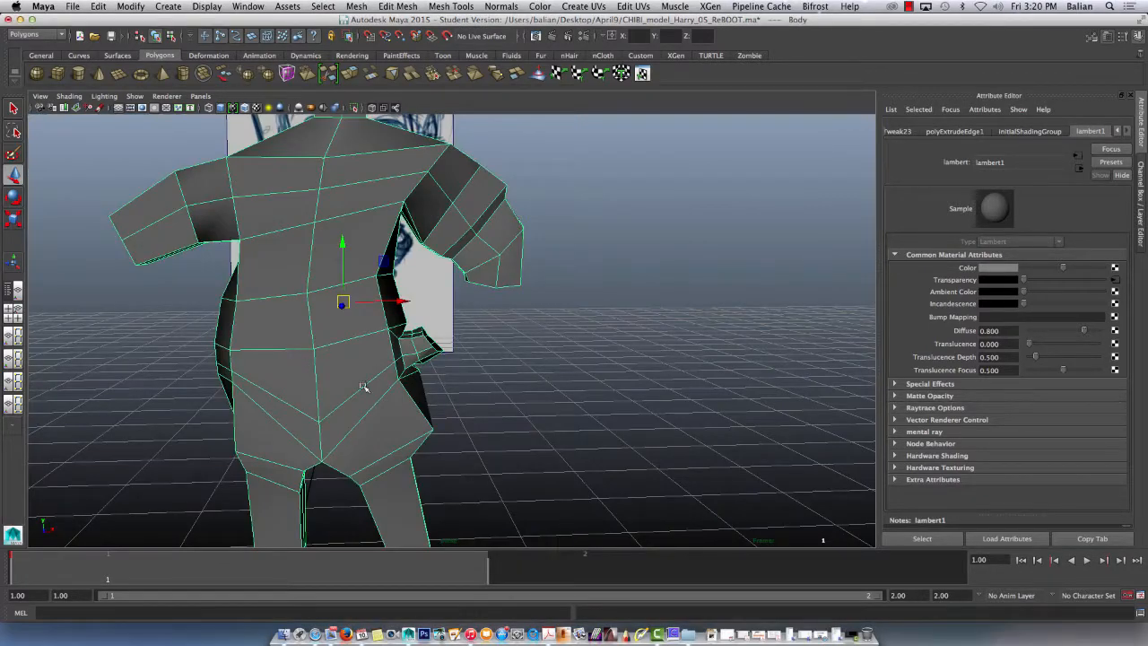
Step: Extrude the bent arm's open border edge loop and pull the new edges downward about 0.2 units
{"action": "left_click_drag", "start_coordinate": [363, 386], "coordinate": [467, 276], "text": "alt"}
{"action": "right_click_drag", "start_coordinate": [483, 281], "coordinate": [481, 252]}
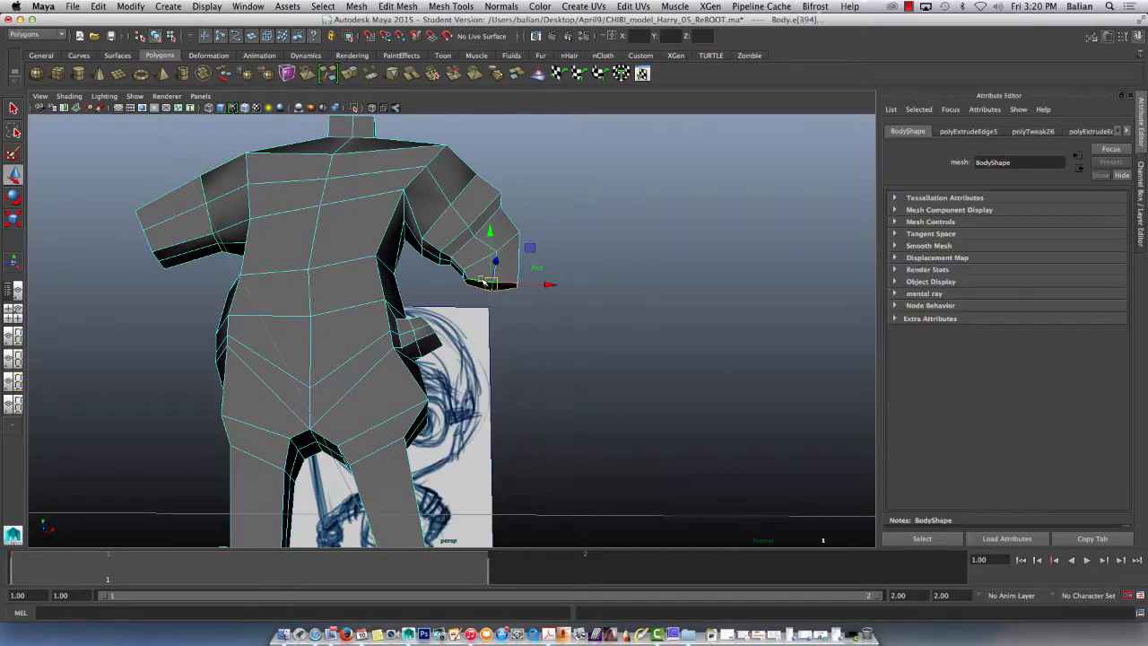
{"action": "left_click", "coordinate": [368, 74]}
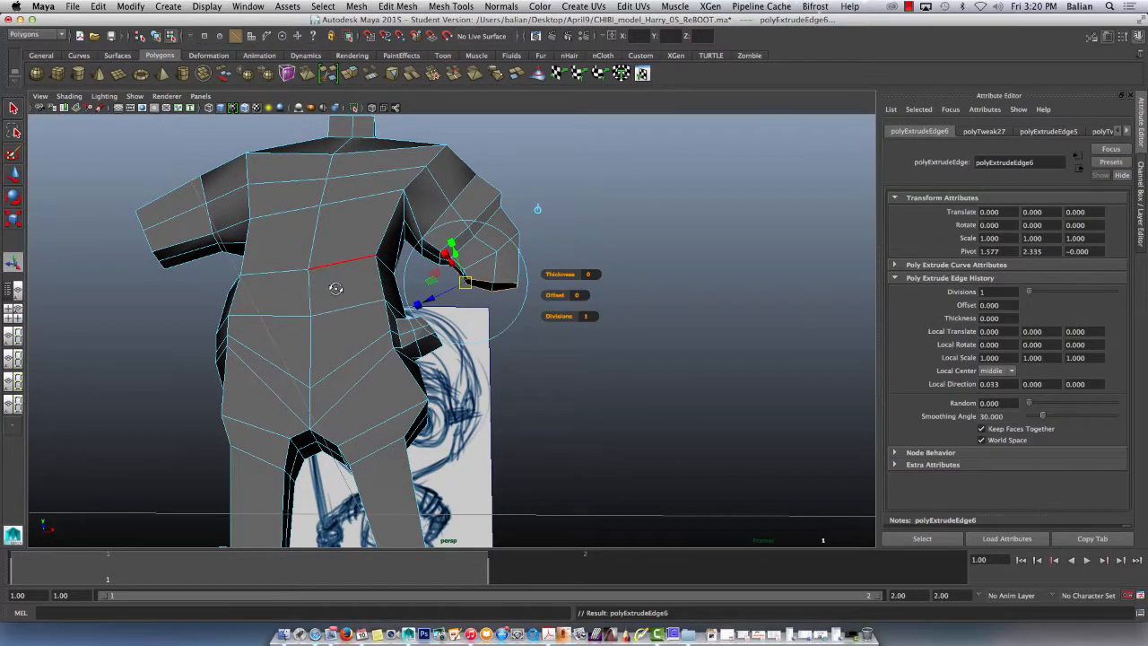
{"action": "left_click_drag", "start_coordinate": [334, 287], "coordinate": [458, 280], "text": "alt"}
{"action": "left_click_drag", "start_coordinate": [339, 388], "coordinate": [249, 313], "text": "alt"}
Step: Shift the extruded end of the bent arm sideways toward the body, above the hip stub
{"action": "key", "text": "e"}
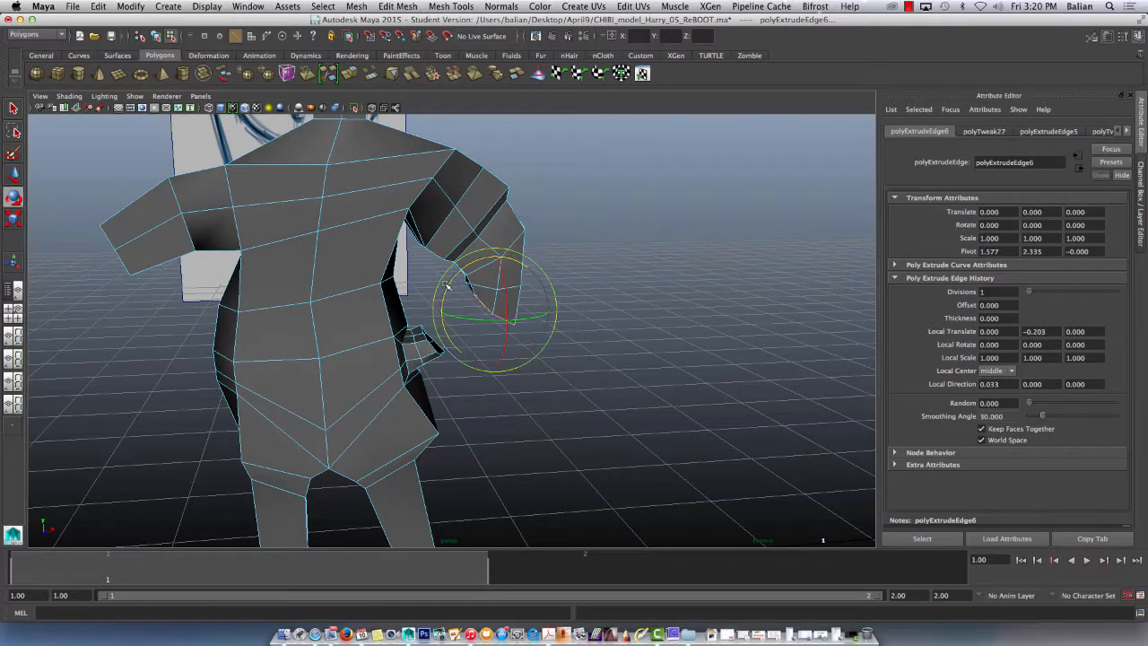
{"action": "key", "text": "w"}
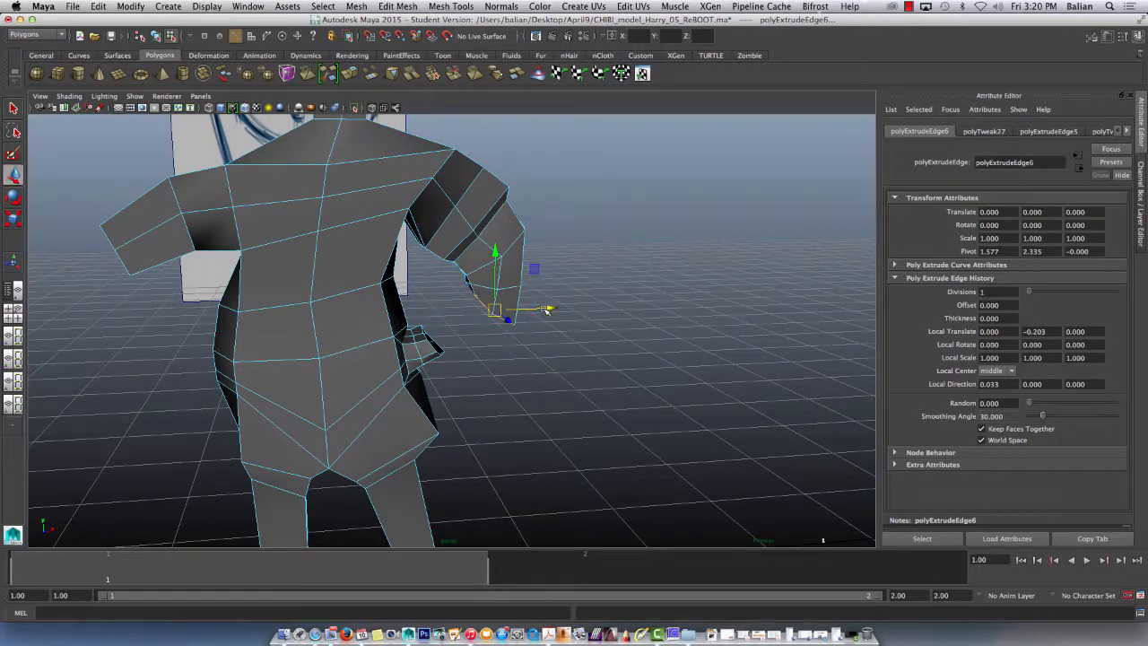
{"action": "left_click_drag", "start_coordinate": [551, 309], "coordinate": [466, 311]}
{"action": "key", "text": "r"}
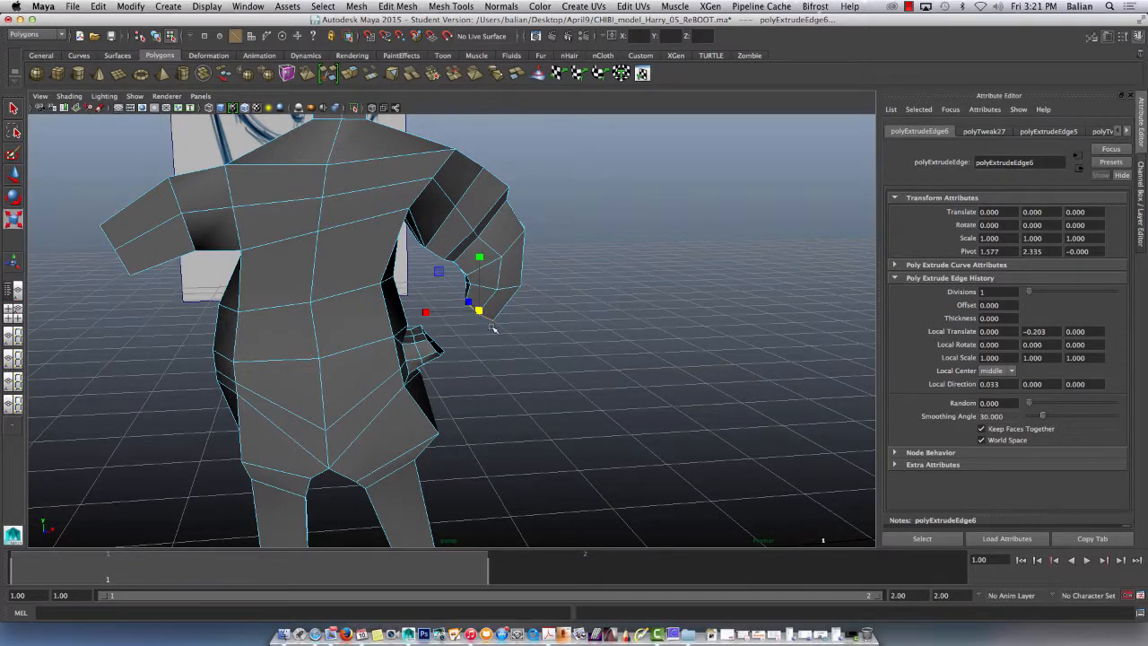
{"action": "key", "text": "w"}
Step: Select the border edge loop of the hip stub's opening together with the border loop of the bent arm's opening
{"action": "left_click_drag", "start_coordinate": [348, 327], "coordinate": [305, 325], "text": "alt"}
{"action": "right_click_drag", "start_coordinate": [372, 324], "coordinate": [498, 437], "text": "alt"}
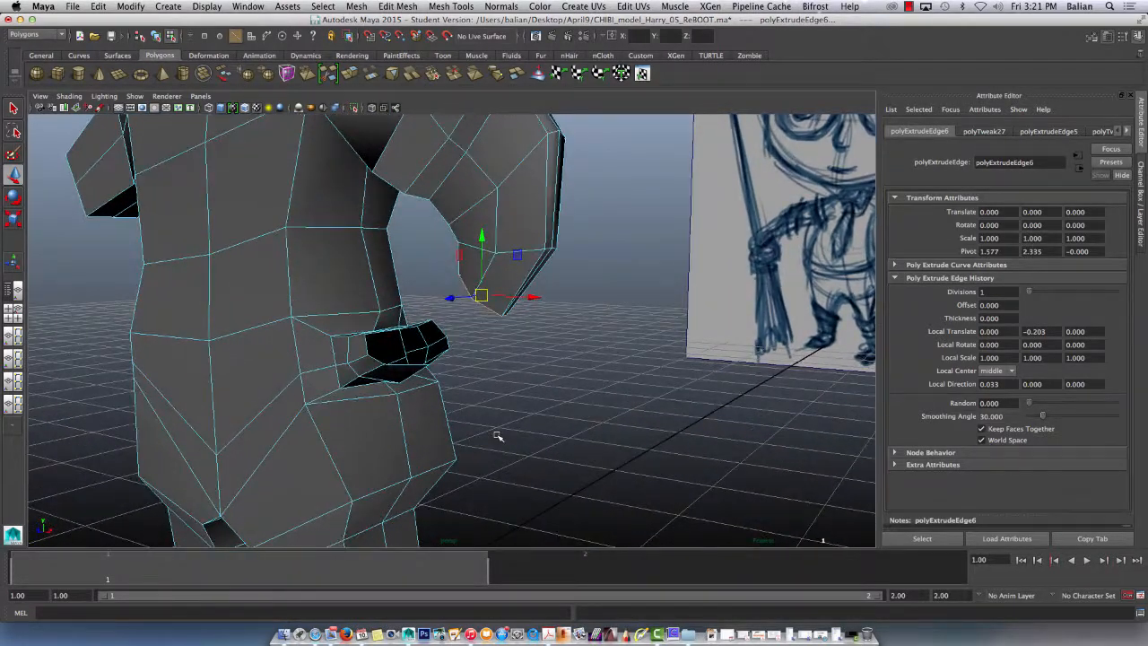
{"action": "left_click", "coordinate": [367, 347]}
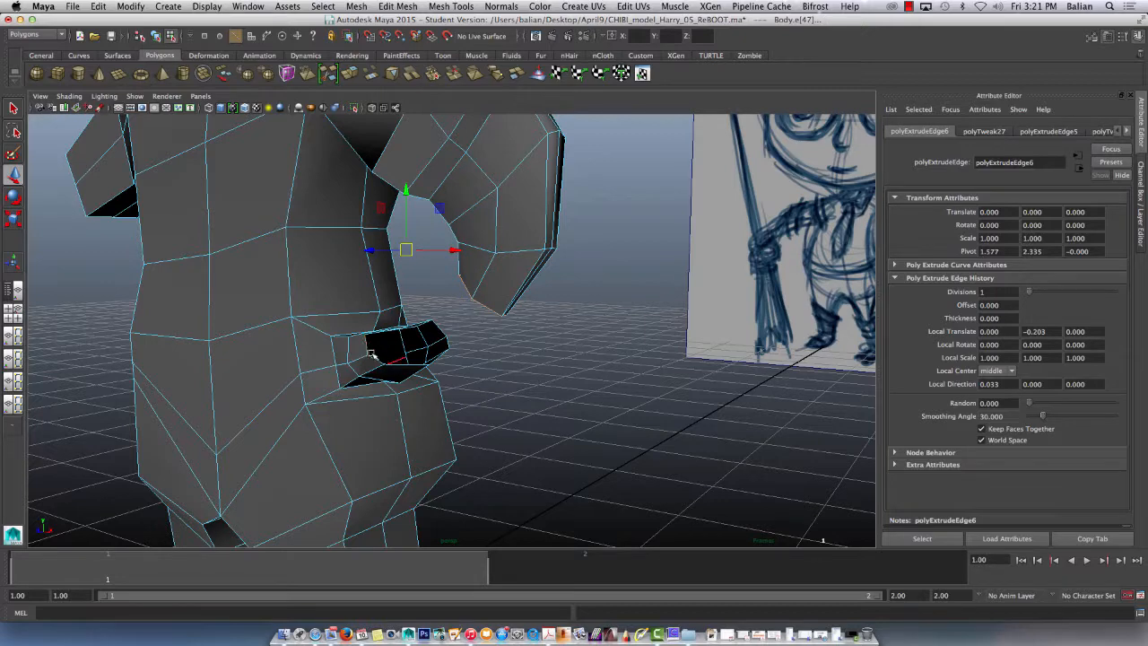
{"action": "left_click", "coordinate": [374, 356]}
{"action": "left_click", "coordinate": [357, 347]}
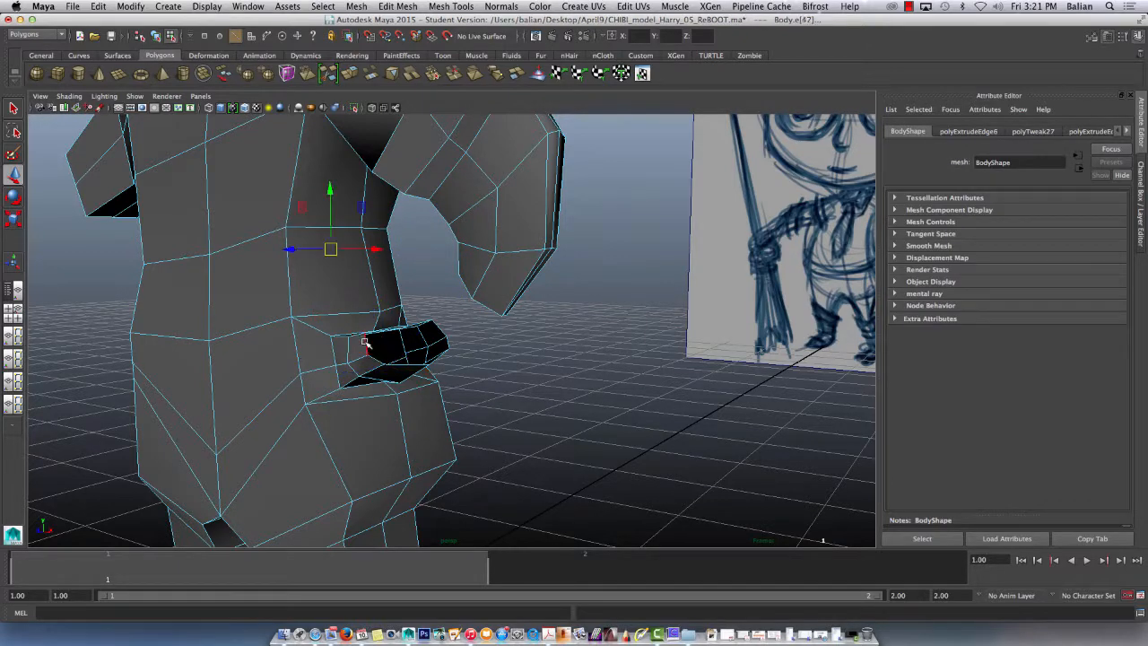
{"action": "left_click_drag", "start_coordinate": [322, 356], "coordinate": [415, 370], "text": "alt"}
{"action": "left_click", "coordinate": [469, 410]}
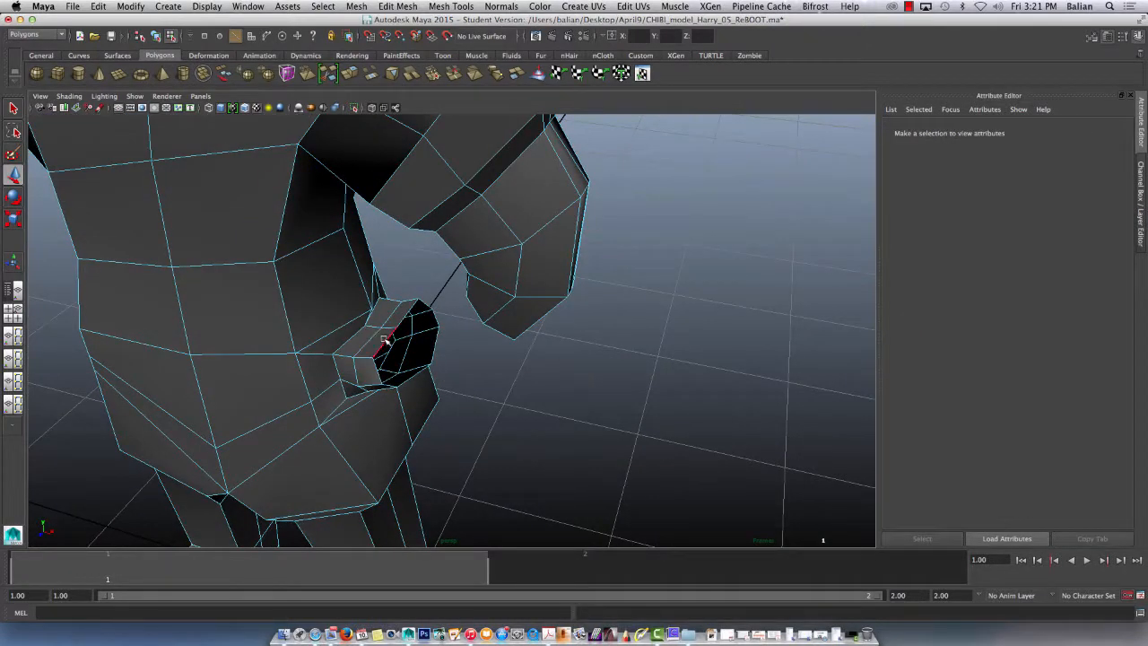
{"action": "left_click", "coordinate": [383, 344]}
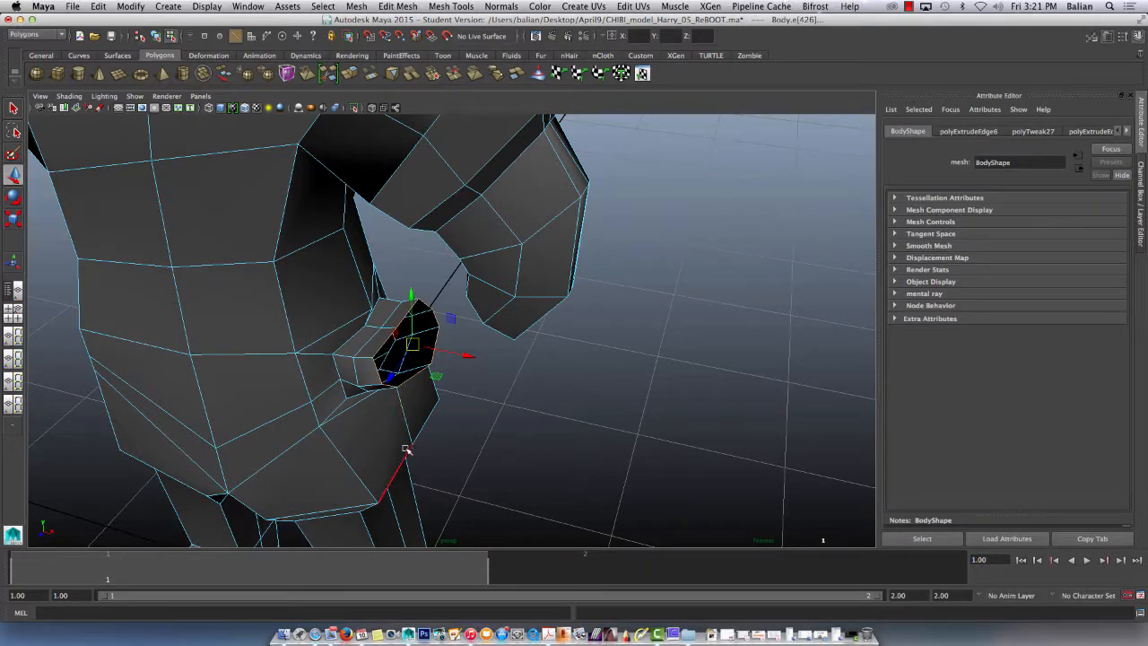
{"action": "left_click_drag", "start_coordinate": [405, 449], "coordinate": [487, 299], "text": "alt"}
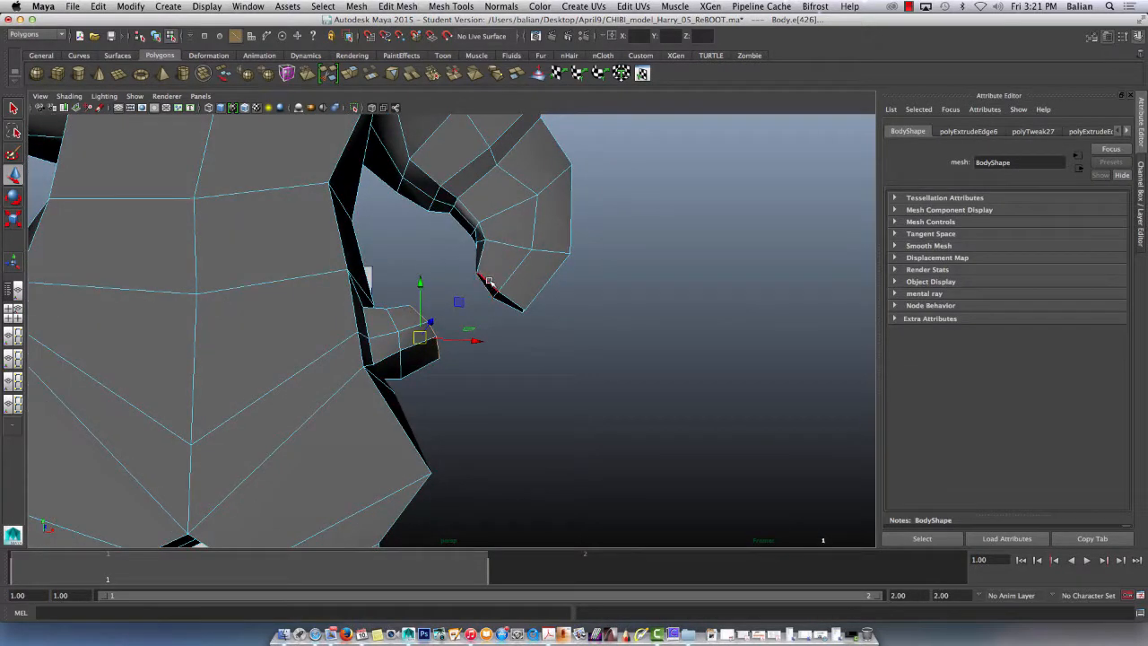
{"action": "left_click", "coordinate": [488, 283], "text": "shift"}
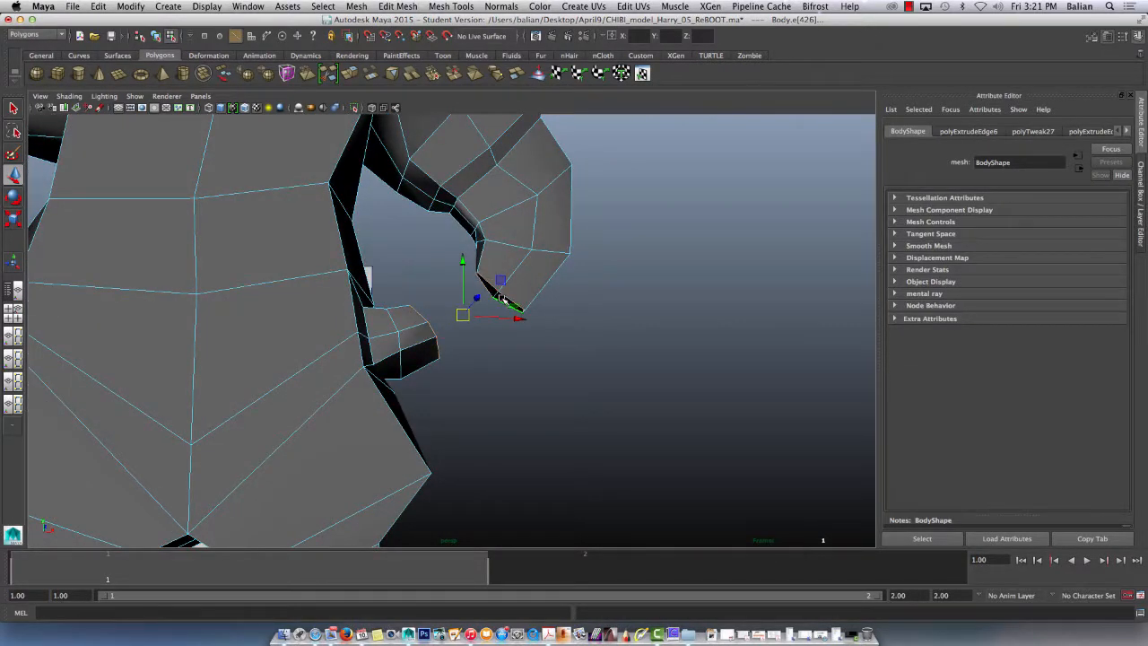
{"action": "left_click_drag", "start_coordinate": [504, 298], "coordinate": [496, 420], "text": "alt"}
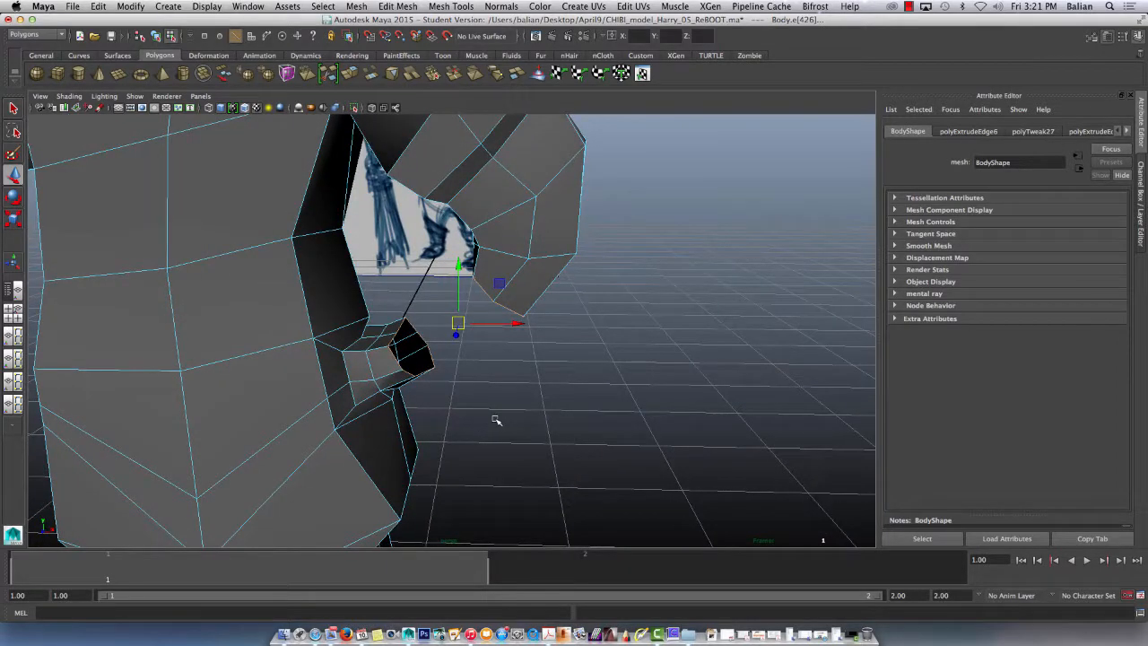
Step: Try bridging the arm and hip openings along a linear path with 4 divisions, and undo the bridge
{"action": "left_click", "coordinate": [395, 7]}
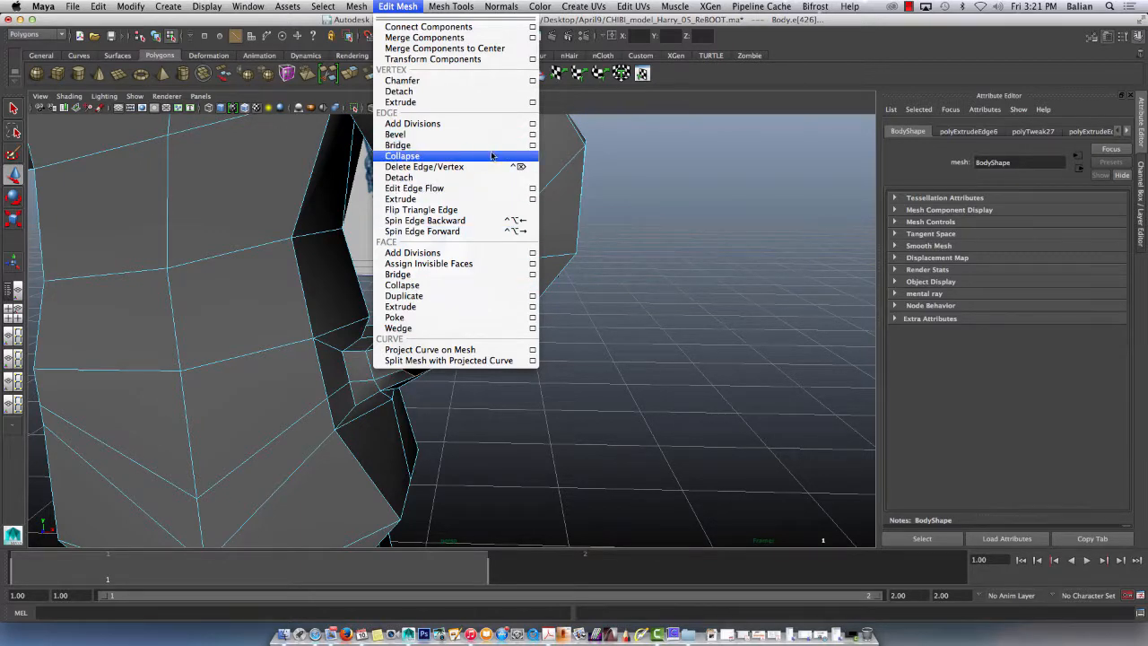
{"action": "left_click", "coordinate": [534, 145]}
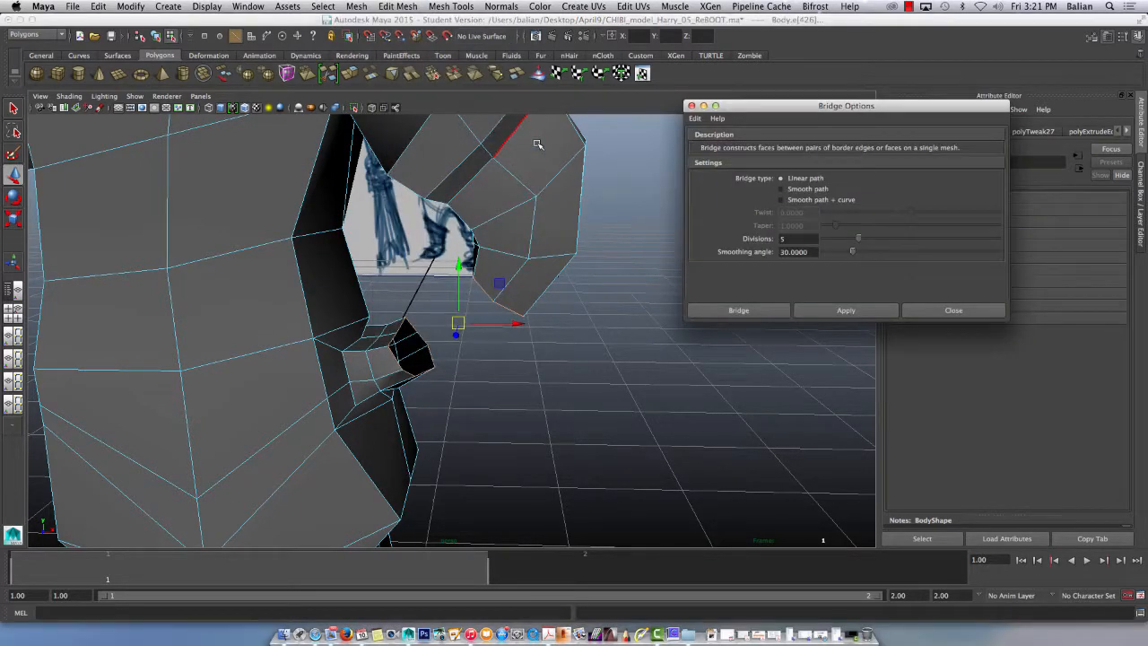
{"action": "left_click", "coordinate": [792, 237]}
{"action": "left_click", "coordinate": [819, 308]}
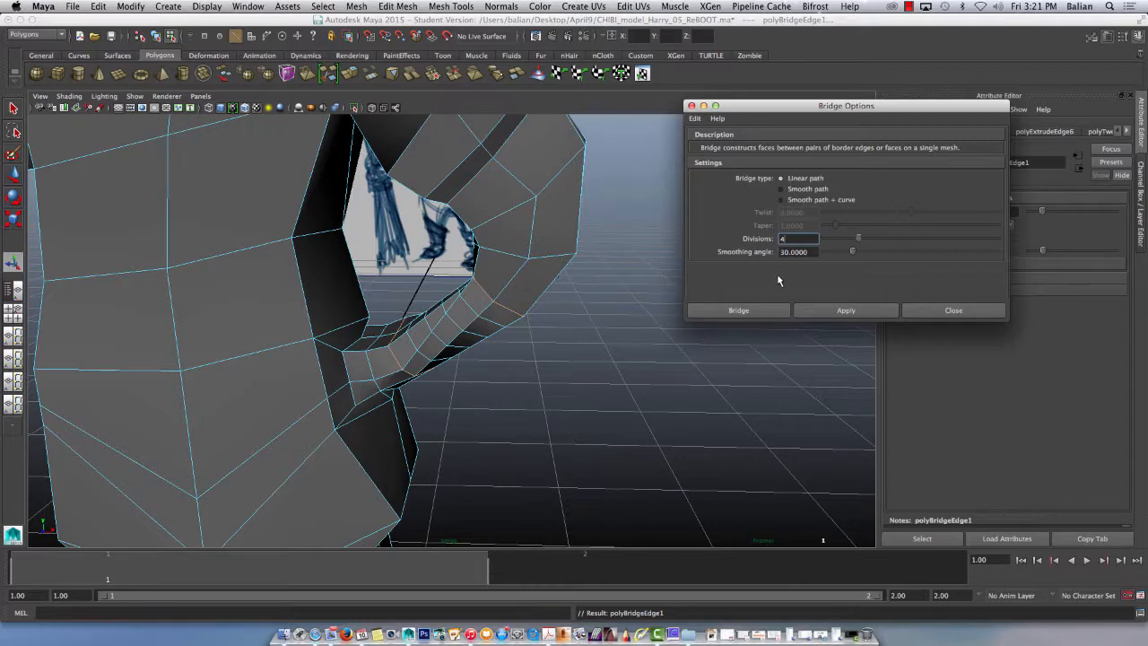
{"action": "mouse_move", "coordinate": [301, 341]}
{"action": "left_mouse_down", "text": "alt"}
{"action": "mouse_move", "coordinate": [282, 290]}
{"action": "mouse_move", "coordinate": [223, 274]}
{"action": "mouse_move", "coordinate": [169, 356]}
{"action": "mouse_move", "coordinate": [174, 312]}
{"action": "mouse_move", "coordinate": [308, 328]}
{"action": "mouse_move", "coordinate": [366, 356]}
{"action": "mouse_move", "coordinate": [367, 368]}
{"action": "mouse_move", "coordinate": [299, 356]}
{"action": "mouse_move", "coordinate": [310, 333]}
{"action": "left_mouse_up", "text": "alt"}
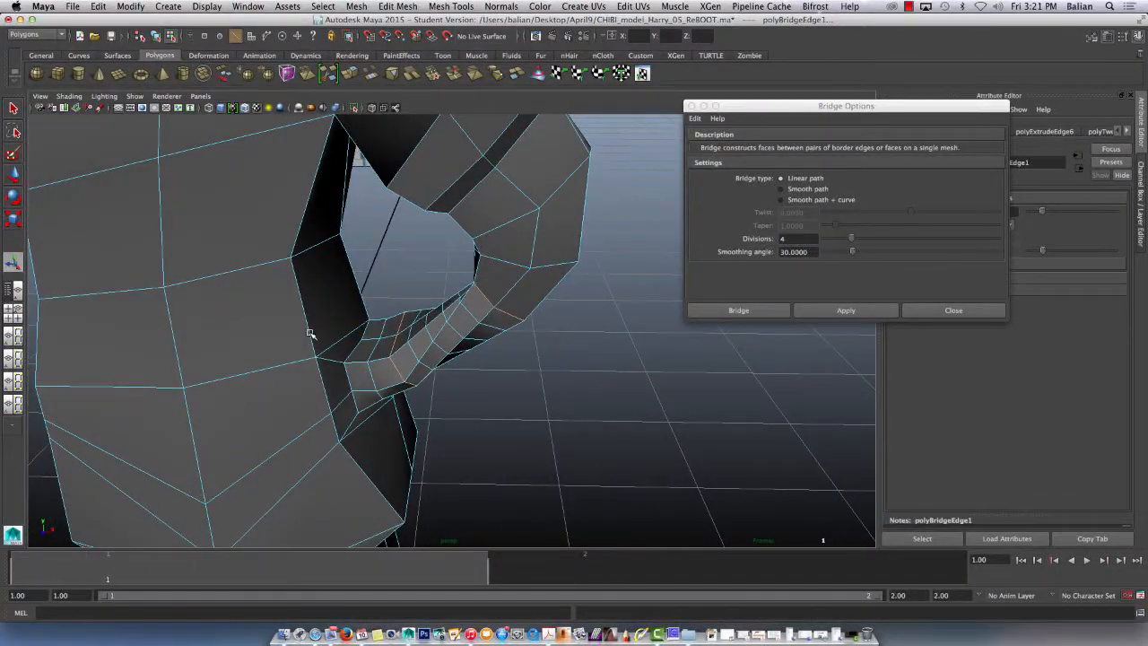
{"action": "key", "text": "z"}
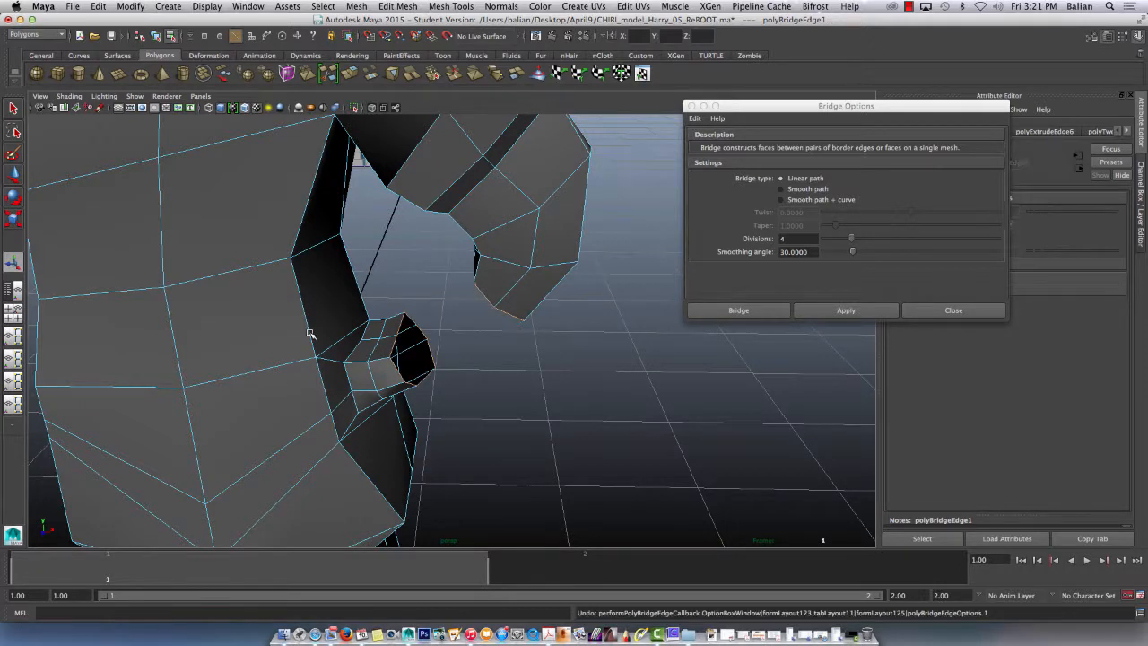
Step: Bridge the arm and hip openings along a smooth path with 4 divisions and a smoothing angle of 45
{"action": "left_click", "coordinate": [758, 244]}
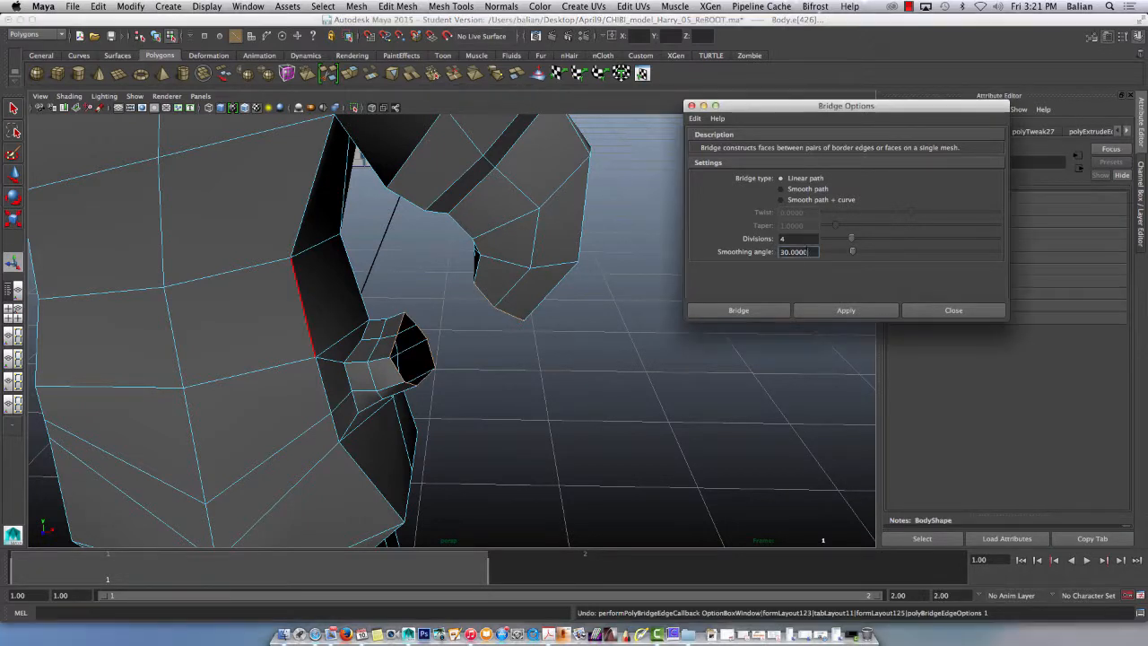
{"action": "type", "text": "45"}
{"action": "left_click", "coordinate": [781, 189]}
{"action": "left_click", "coordinate": [820, 311]}
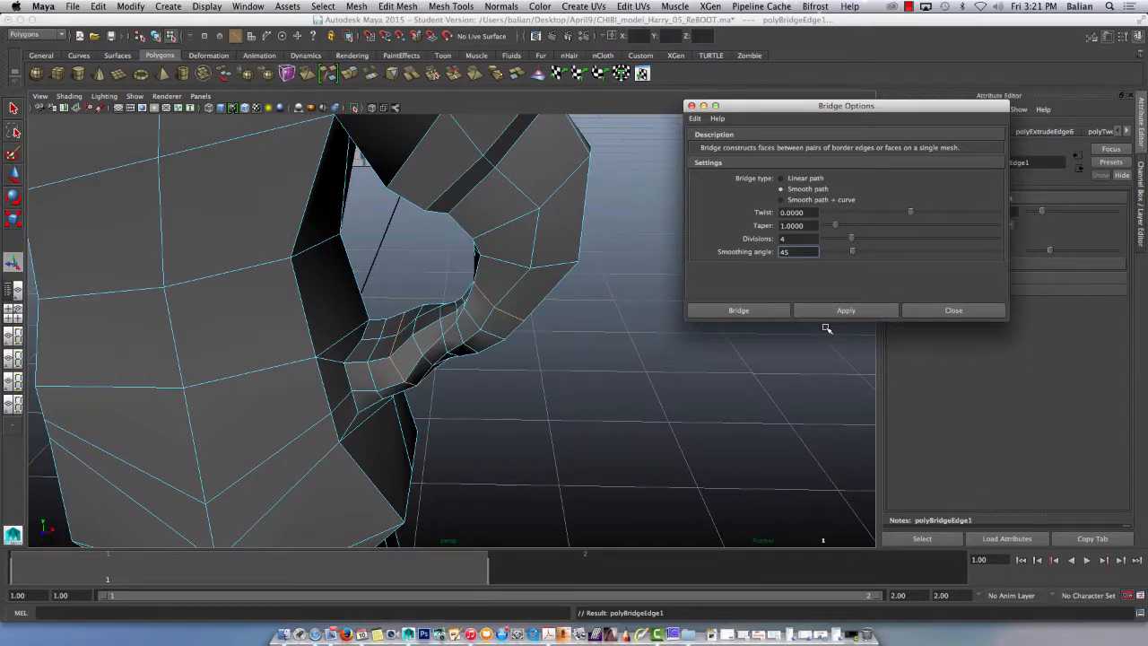
{"action": "mouse_move", "coordinate": [827, 329]}
{"action": "left_mouse_down", "text": "alt"}
{"action": "mouse_move", "coordinate": [321, 335]}
{"action": "mouse_move", "coordinate": [274, 313]}
{"action": "mouse_move", "coordinate": [221, 343]}
{"action": "mouse_move", "coordinate": [339, 363]}
{"action": "left_mouse_up", "text": "alt"}
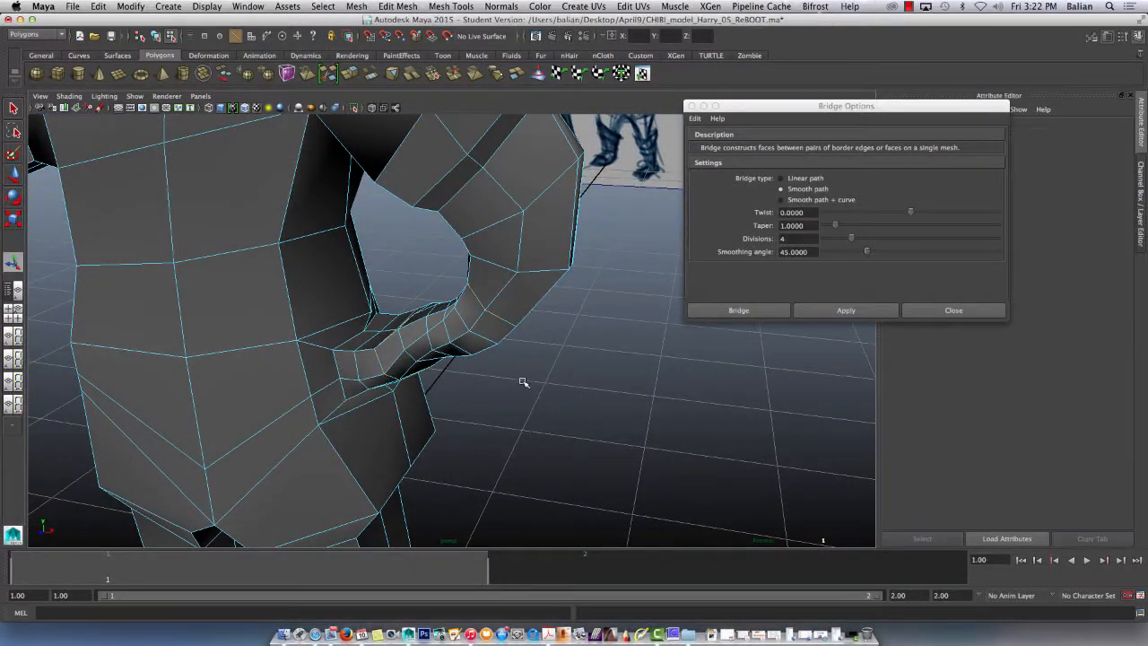
Step: Select the edge loop where the arm meets the bridged section for scaling and inspect the bridge from the side
{"action": "left_click", "coordinate": [499, 316]}
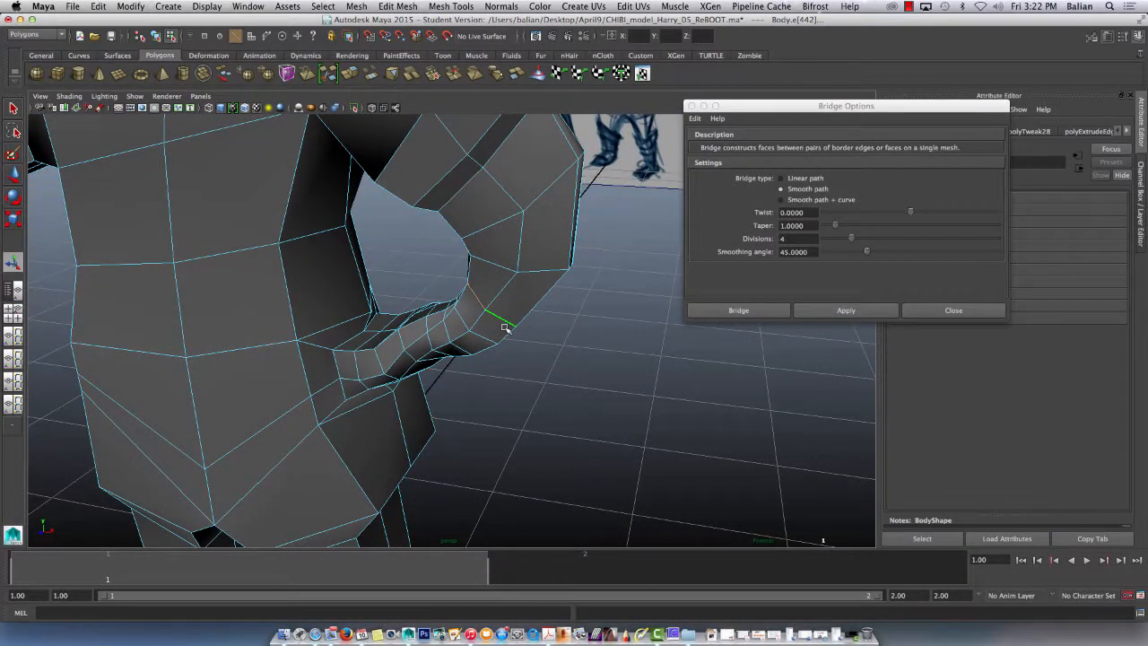
{"action": "key", "text": "r"}
{"action": "left_click_drag", "start_coordinate": [390, 341], "coordinate": [486, 290], "text": "alt"}
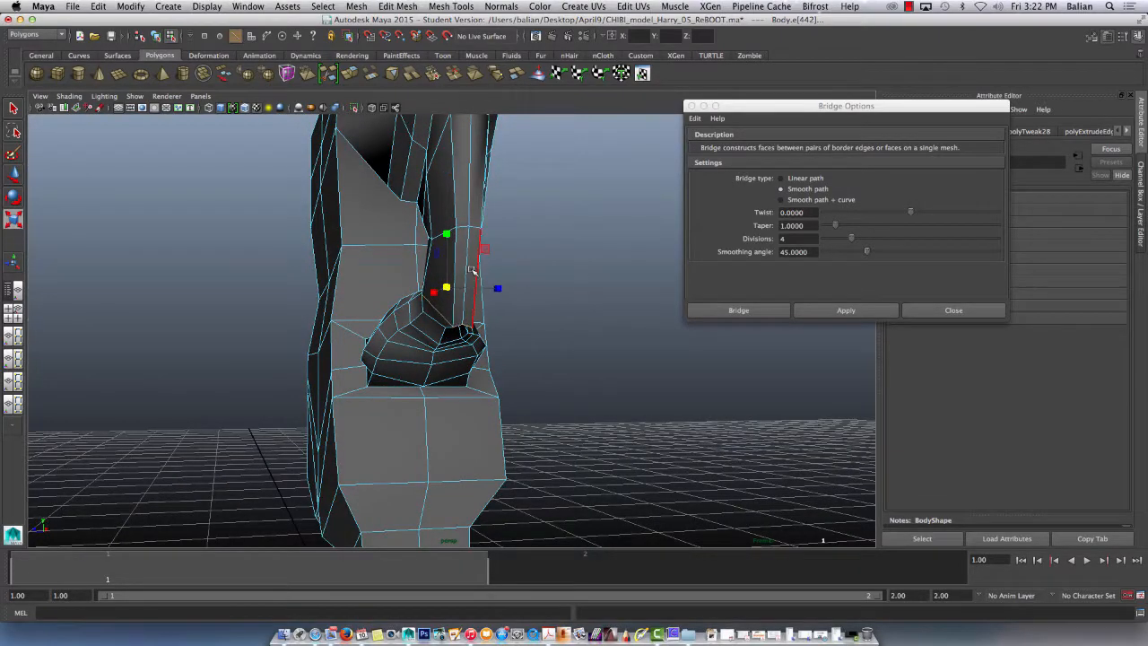
{"action": "left_click_drag", "start_coordinate": [379, 292], "coordinate": [473, 283], "text": "alt"}
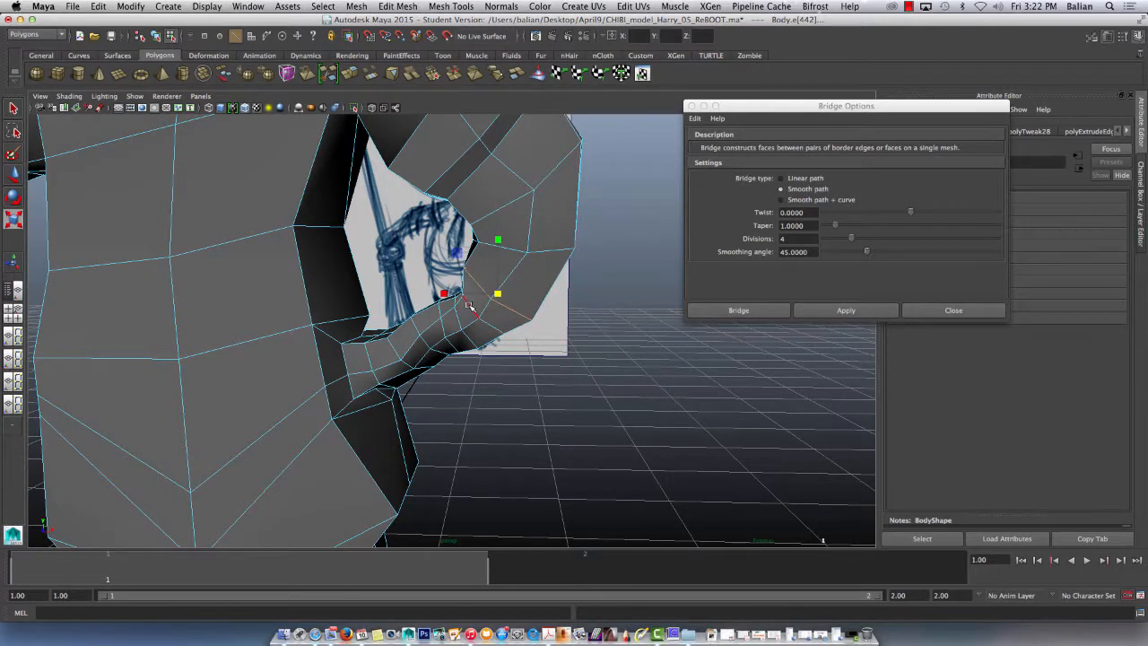
{"action": "left_click", "coordinate": [468, 307]}
Step: Undo the edge loop selections and the smooth-path bridge between the arm and the hip
{"action": "key", "text": "super+z"}
{"action": "key", "text": "super+z"}
{"action": "key", "text": "super+z"}
{"action": "key", "text": "super+z"}
{"action": "key", "text": "super+z"}
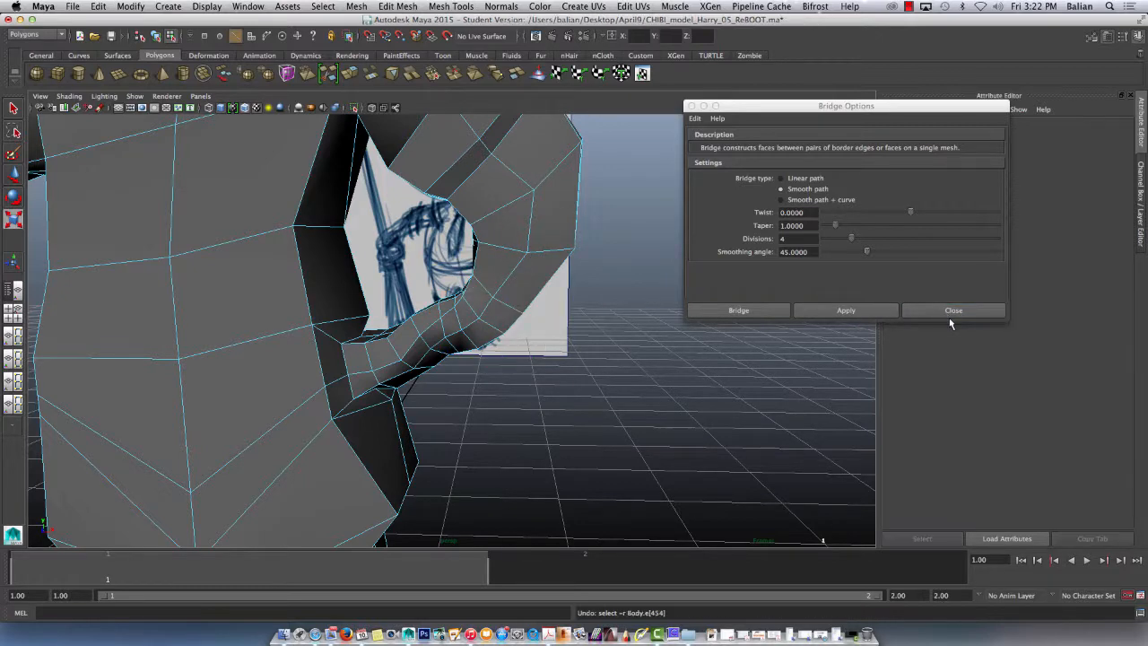
{"action": "key", "text": "super+z"}
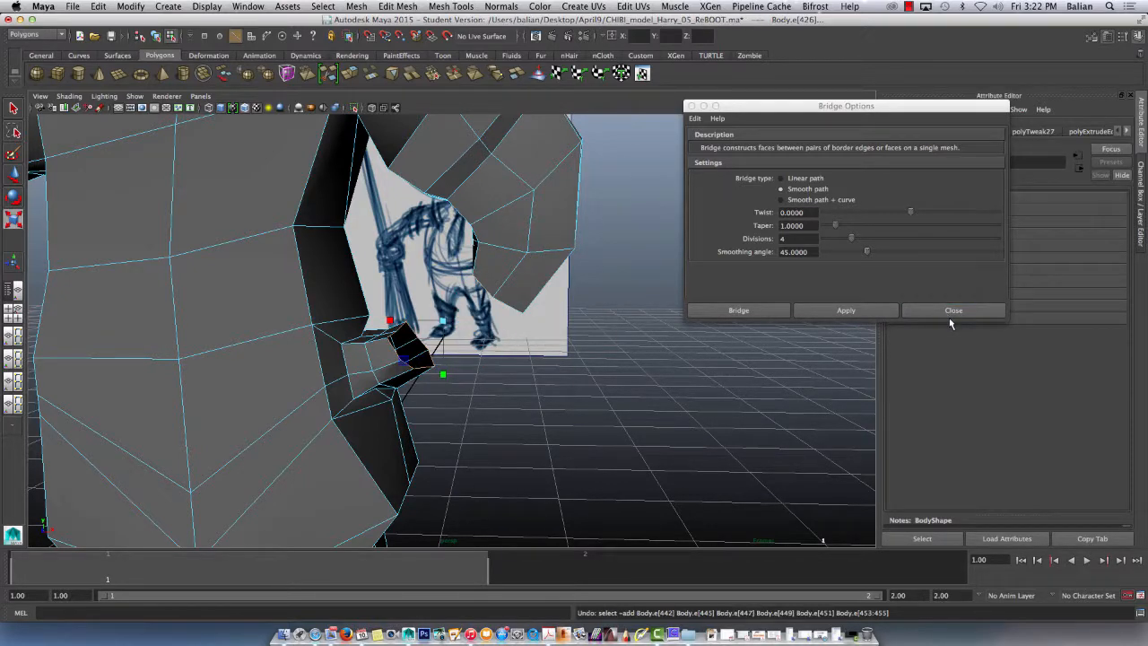
{"action": "left_click_drag", "start_coordinate": [461, 377], "coordinate": [499, 296], "text": "alt"}
{"action": "left_click", "coordinate": [488, 285], "text": "shift"}
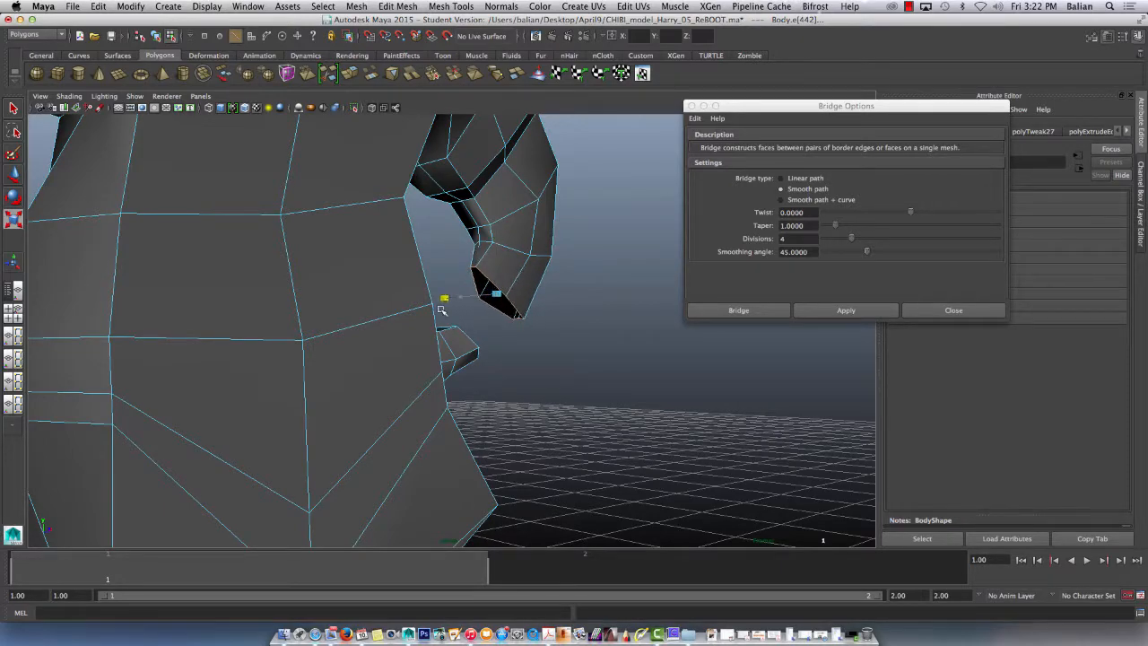
{"action": "mouse_move", "coordinate": [504, 284]}
{"action": "left_mouse_down", "text": "alt"}
{"action": "mouse_move", "coordinate": [487, 289]}
{"action": "mouse_move", "coordinate": [493, 312]}
{"action": "mouse_move", "coordinate": [382, 230]}
{"action": "mouse_move", "coordinate": [473, 306]}
{"action": "mouse_move", "coordinate": [488, 289]}
{"action": "mouse_move", "coordinate": [507, 323]}
{"action": "mouse_move", "coordinate": [418, 272]}
{"action": "left_mouse_up", "text": "alt"}
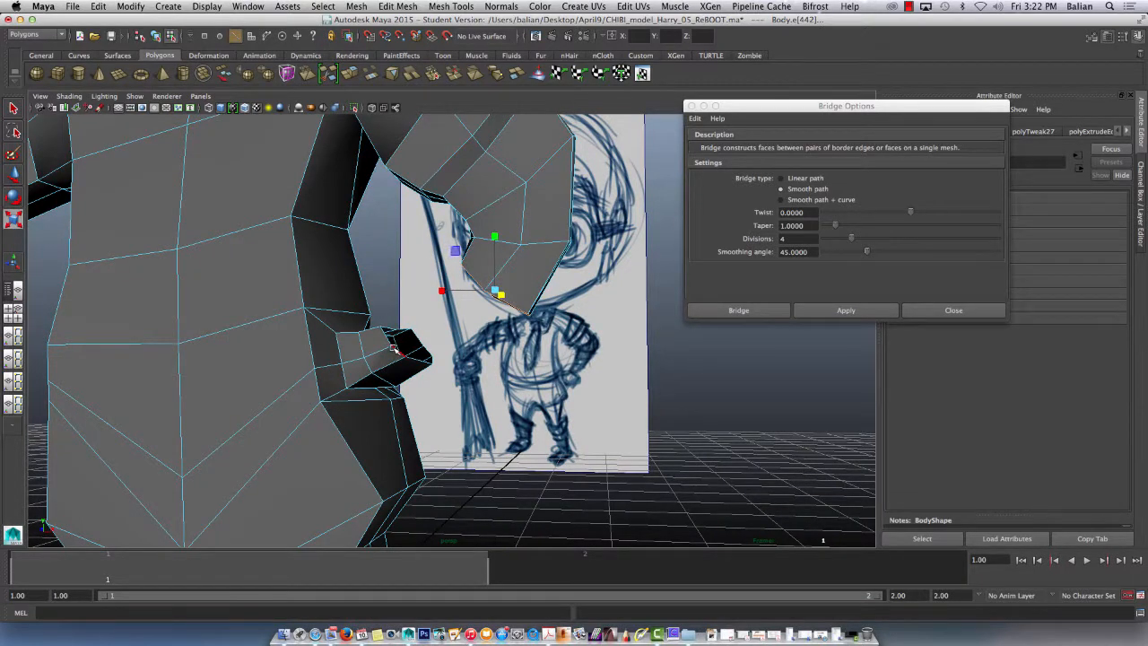
{"action": "left_click", "coordinate": [402, 354]}
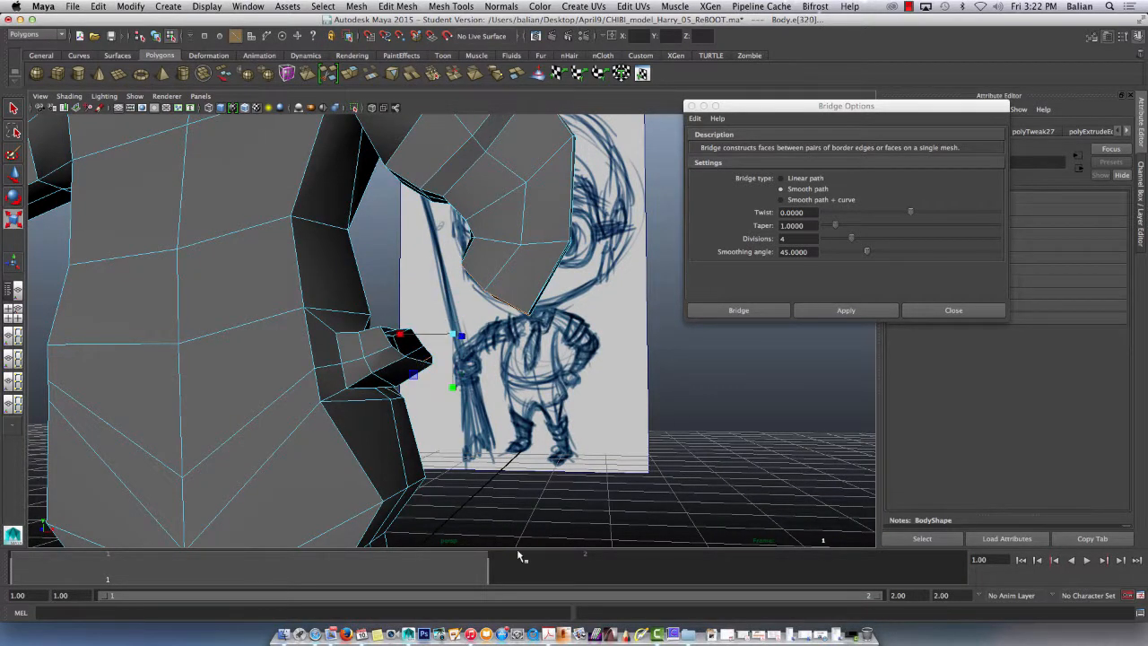
{"action": "right_click_drag", "start_coordinate": [465, 367], "coordinate": [530, 476], "text": "alt"}
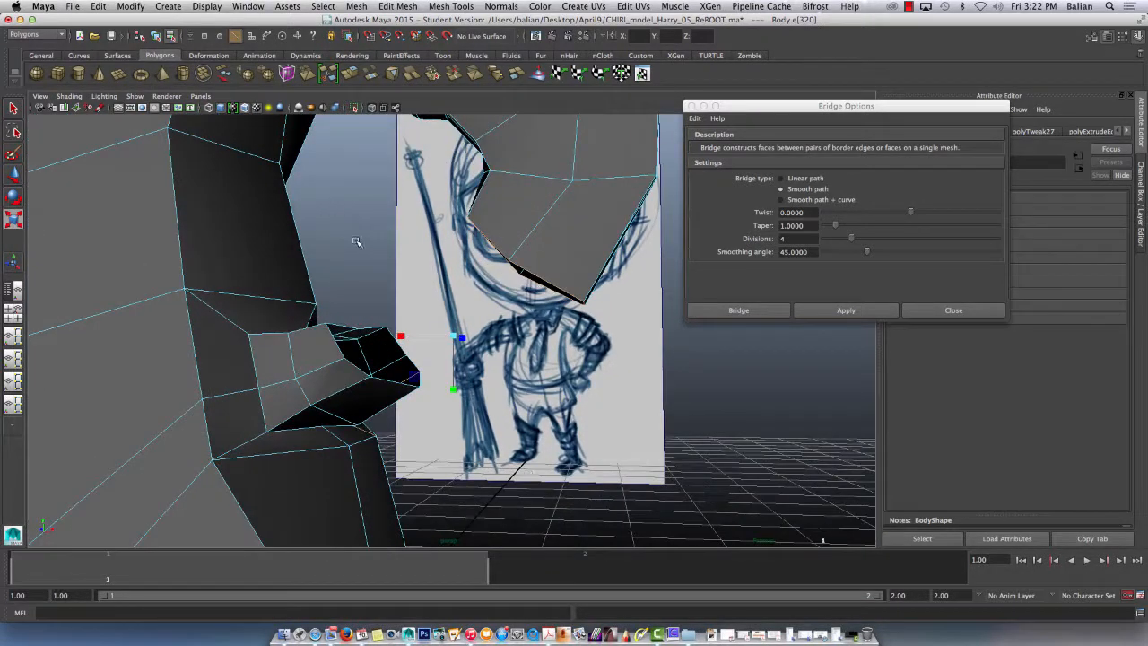
{"action": "left_click", "coordinate": [357, 243]}
Step: Select the border edges of the arm's open end together with those of the hip stub's opening
{"action": "left_click_drag", "start_coordinate": [401, 220], "coordinate": [511, 258], "text": "alt"}
{"action": "left_click", "coordinate": [538, 272]}
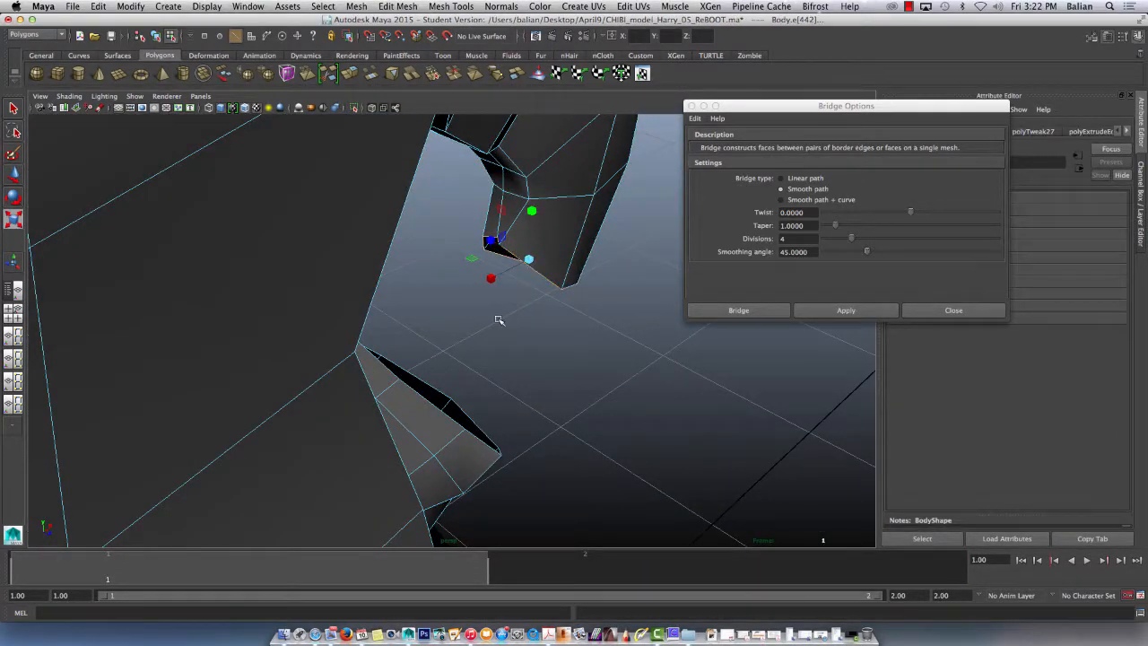
{"action": "left_click_drag", "start_coordinate": [500, 320], "coordinate": [366, 344], "text": "alt"}
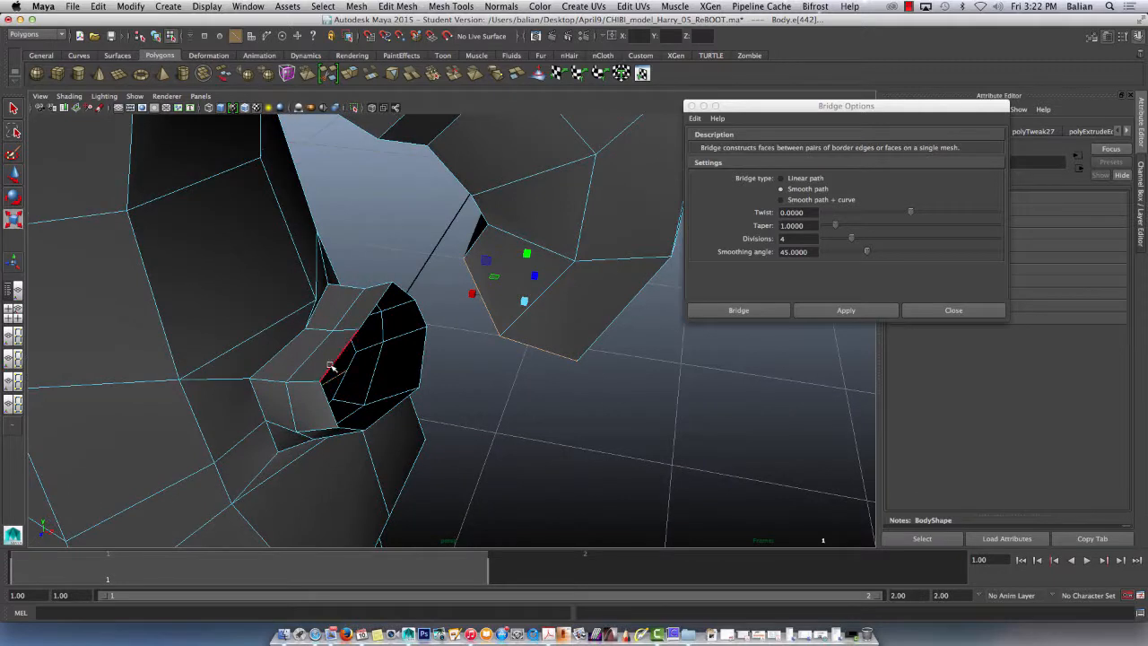
{"action": "double_click", "coordinate": [331, 367], "text": "shift"}
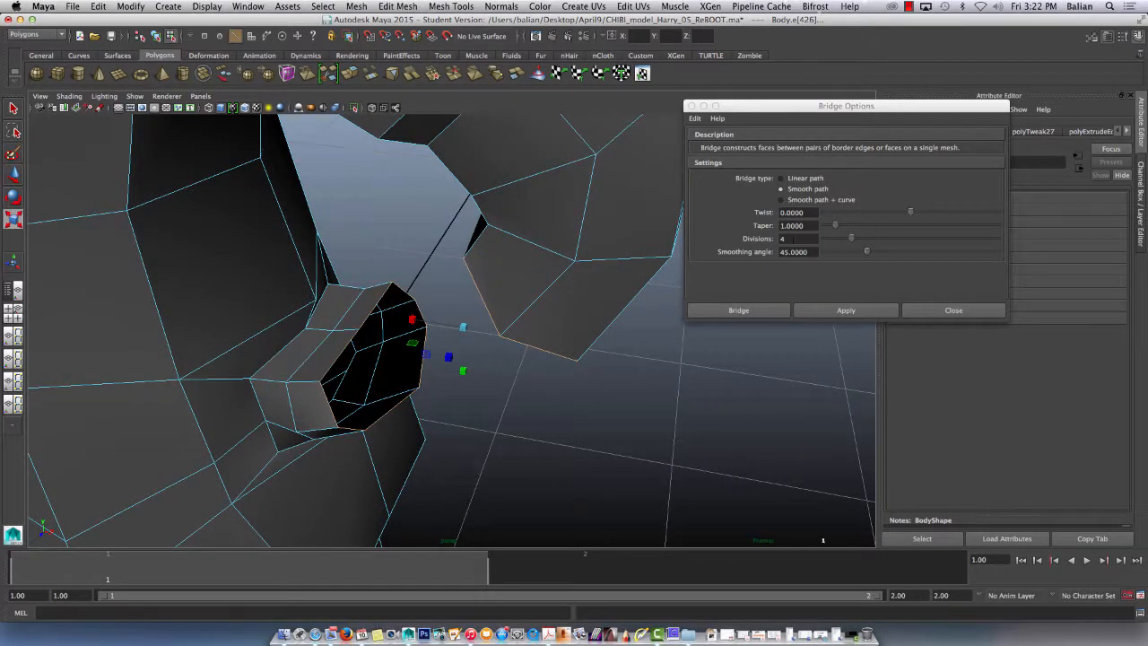
Step: Try bridging the arm and hip openings along a smooth path with taper 0 and 3 divisions, and undo the bridge
{"action": "double_click", "coordinate": [784, 239]}
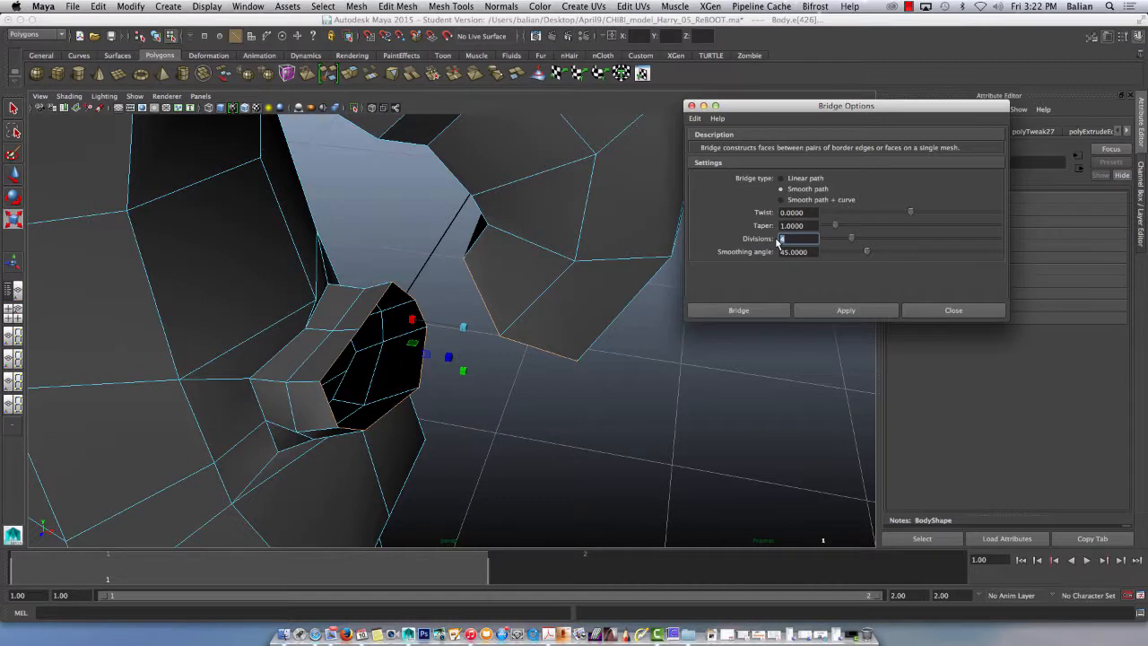
{"action": "left_click_drag", "start_coordinate": [832, 230], "coordinate": [816, 232]}
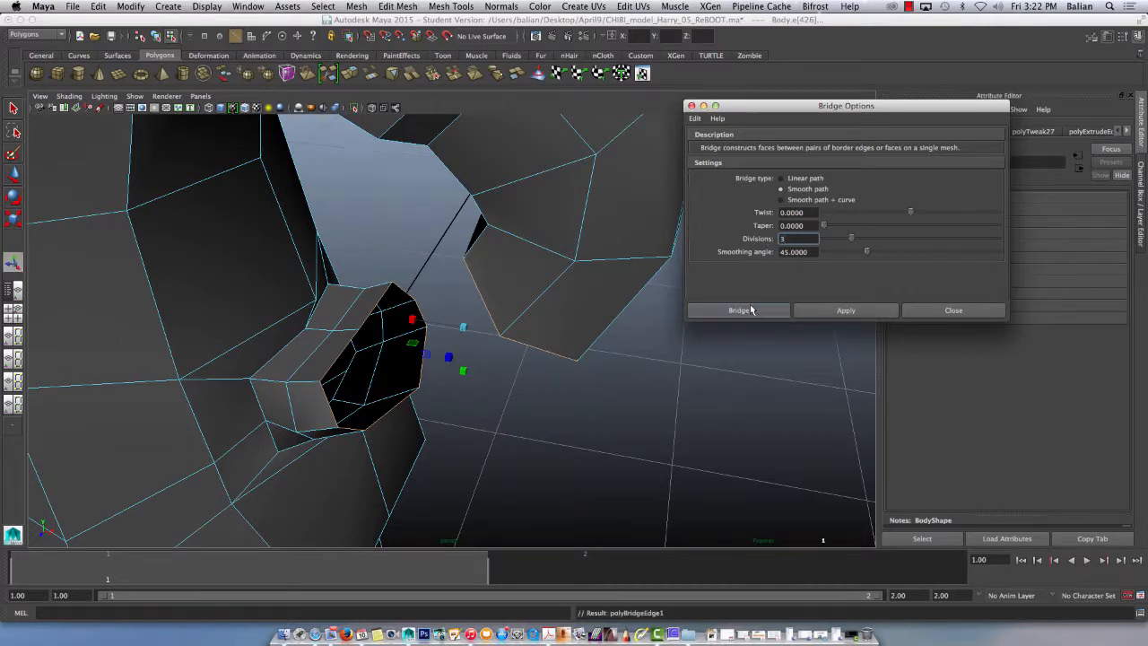
{"action": "left_click", "coordinate": [747, 311]}
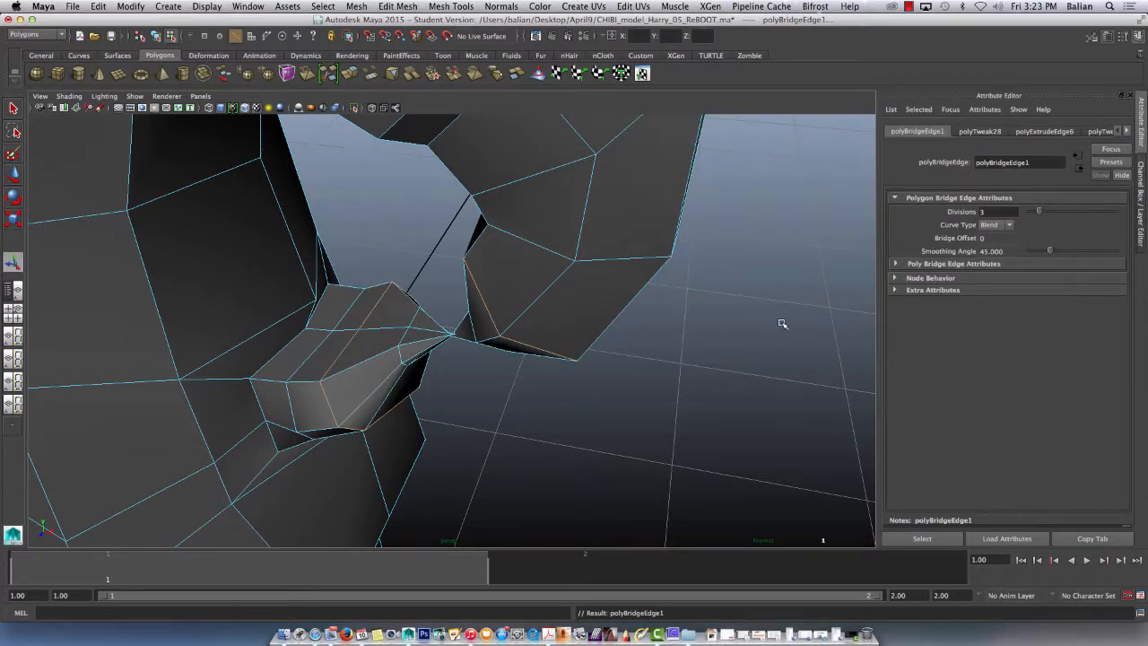
{"action": "key", "text": "ctrl+z"}
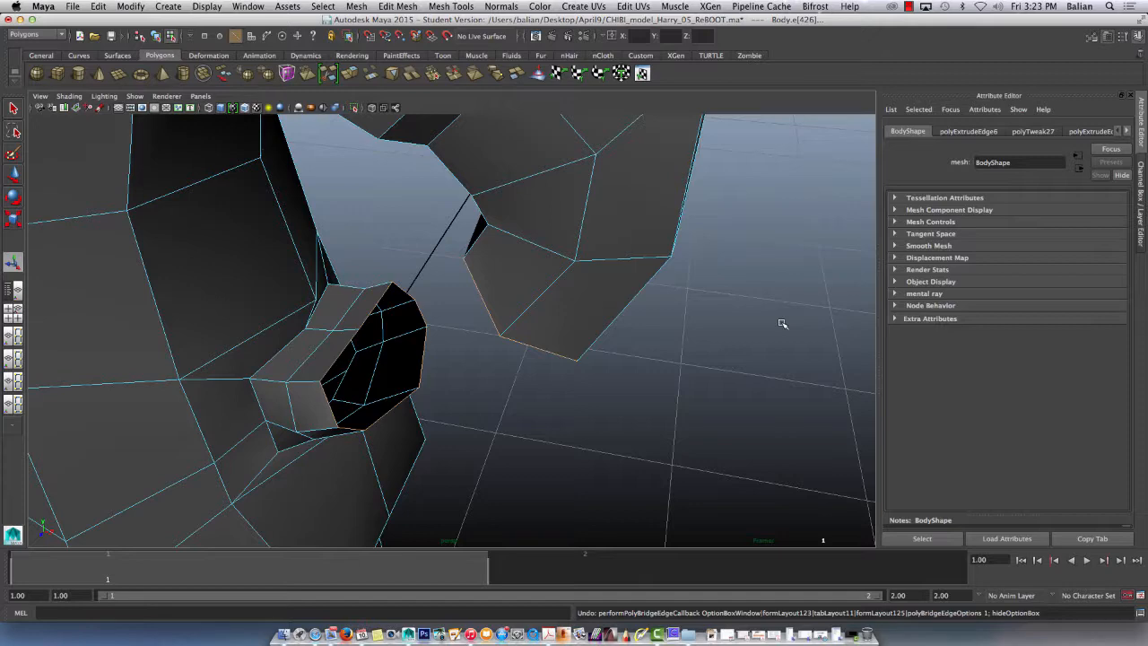
Step: Reset the bridge settings to their defaults and bridge the arm and hip openings along a linear path with 3 divisions
{"action": "left_click", "coordinate": [397, 7]}
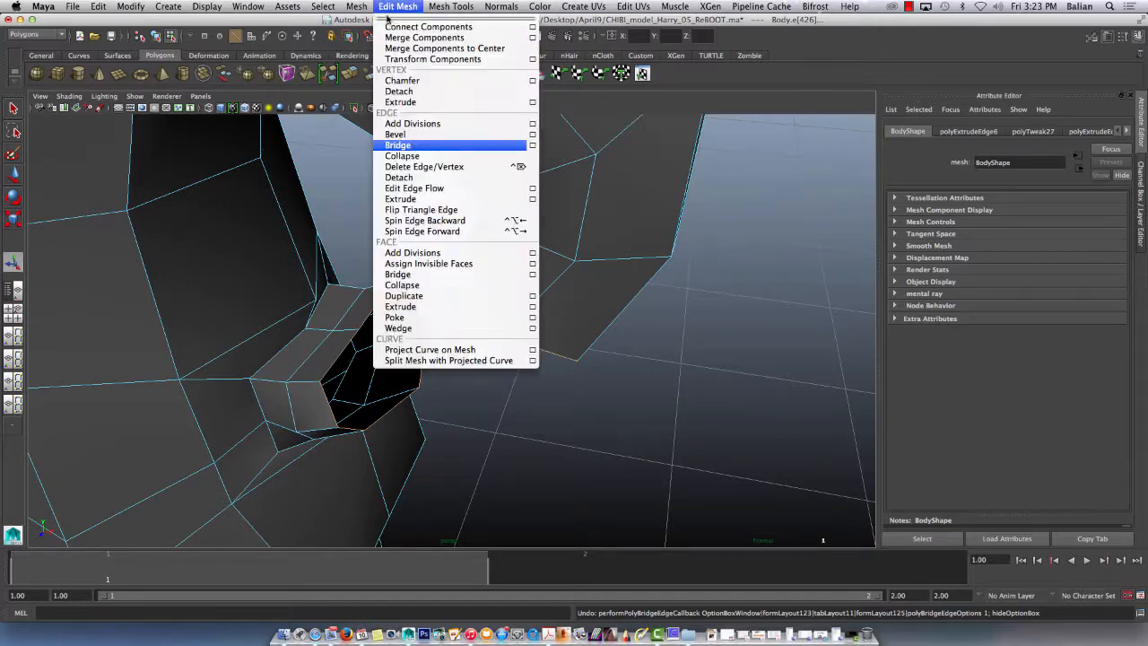
{"action": "left_click", "coordinate": [534, 151]}
{"action": "left_click", "coordinate": [696, 118]}
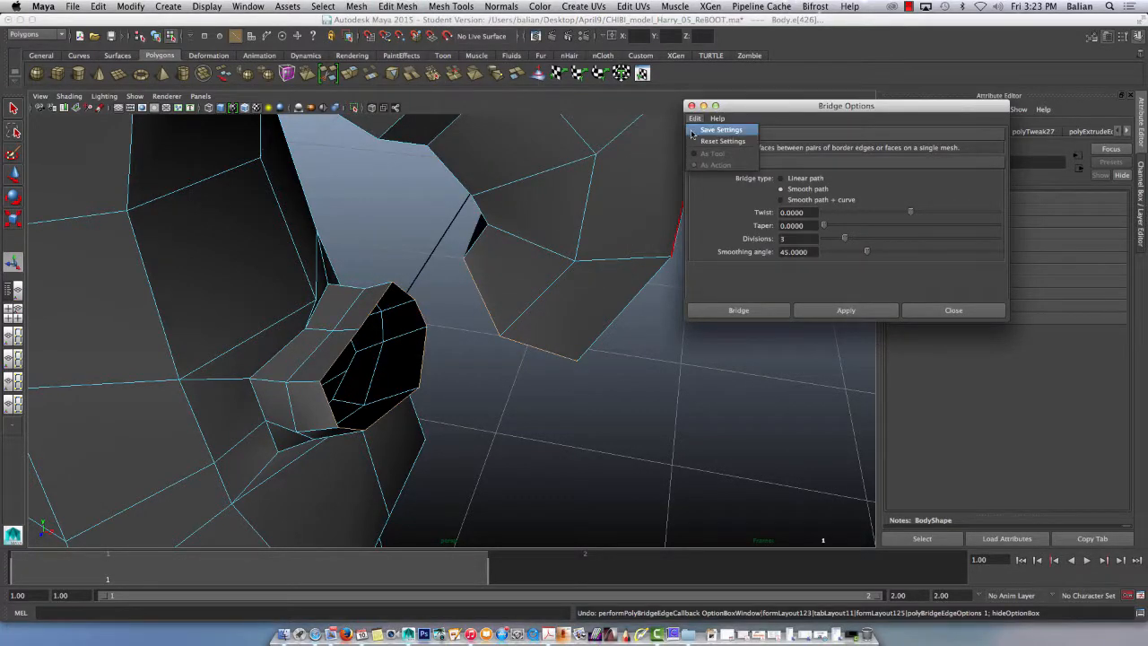
{"action": "left_click", "coordinate": [703, 142]}
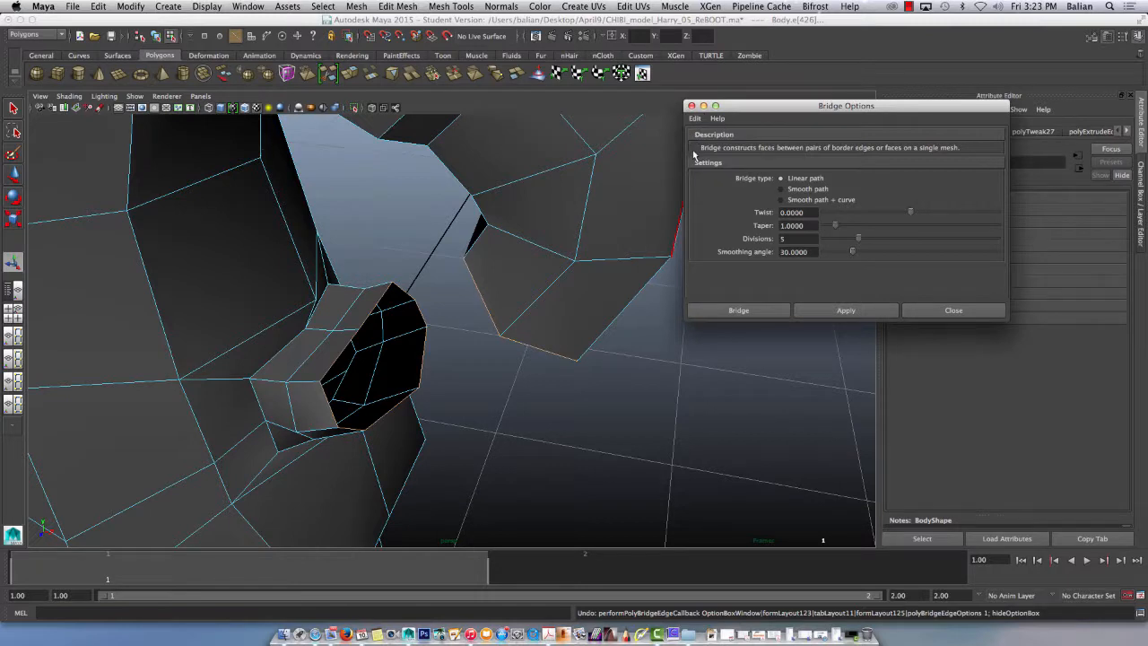
{"action": "left_click_drag", "start_coordinate": [795, 239], "coordinate": [776, 252]}
{"action": "left_click", "coordinate": [839, 311]}
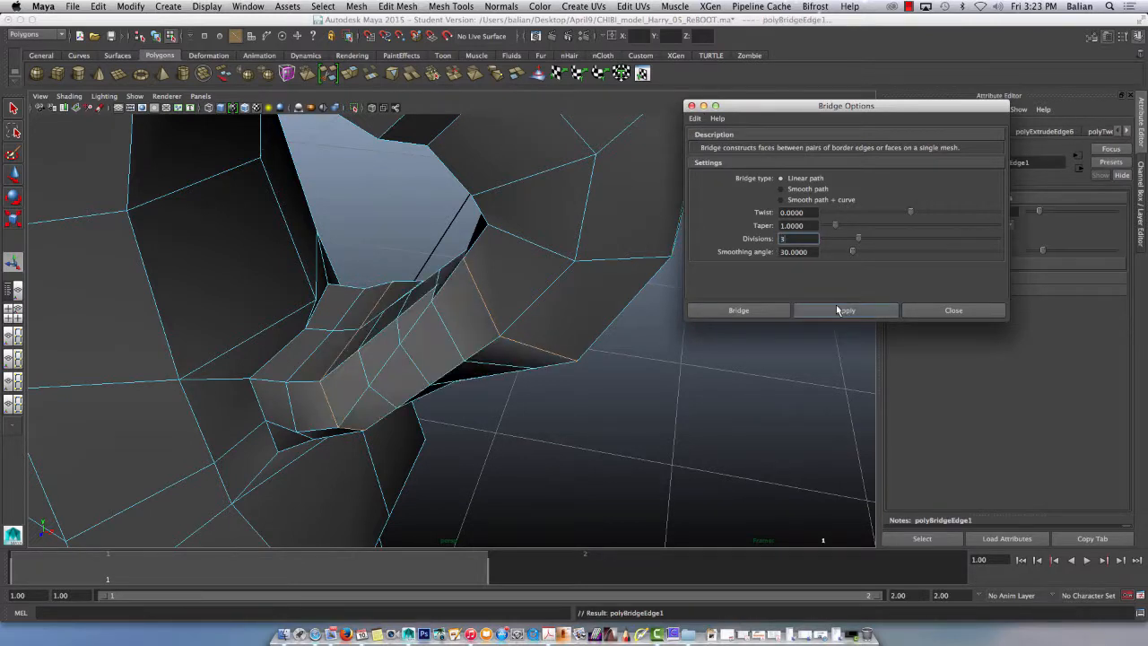
{"action": "left_click", "coordinate": [944, 312]}
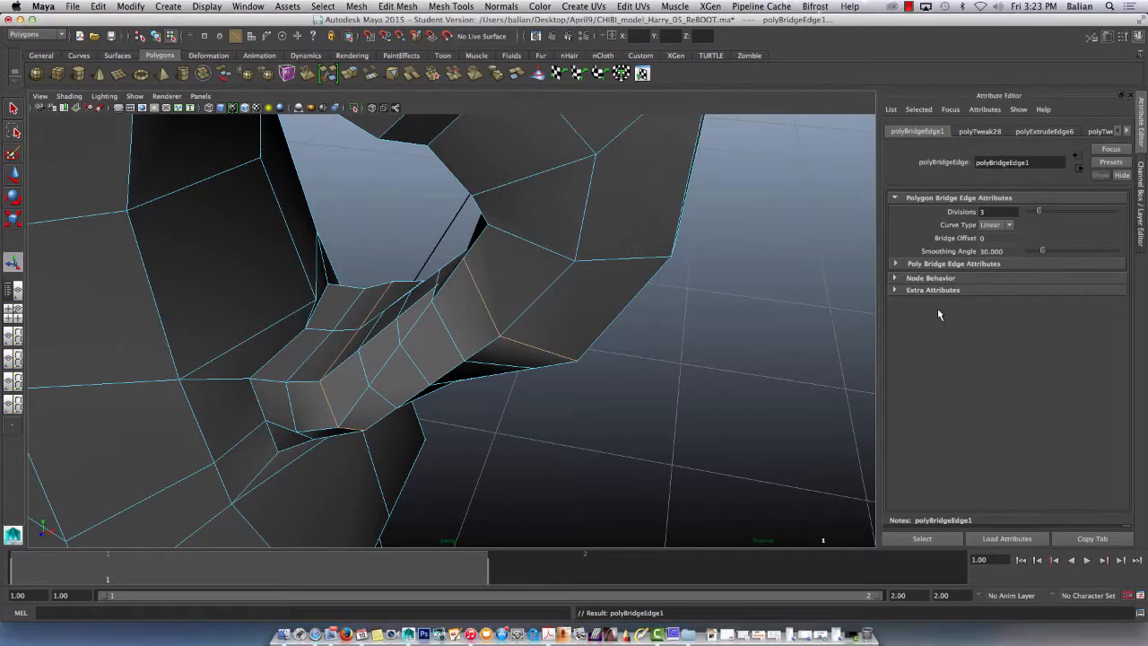
Step: Inspect the bridged arm against the whole body and switch the body mesh to vertex selection mode
{"action": "mouse_move", "coordinate": [264, 410]}
{"action": "left_mouse_down", "text": "alt"}
{"action": "mouse_move", "coordinate": [377, 430]}
{"action": "mouse_move", "coordinate": [353, 387]}
{"action": "mouse_move", "coordinate": [291, 392]}
{"action": "mouse_move", "coordinate": [231, 313]}
{"action": "mouse_move", "coordinate": [133, 380]}
{"action": "mouse_move", "coordinate": [166, 440]}
{"action": "mouse_move", "coordinate": [274, 420]}
{"action": "mouse_move", "coordinate": [269, 368]}
{"action": "mouse_move", "coordinate": [269, 386]}
{"action": "mouse_move", "coordinate": [308, 392]}
{"action": "mouse_move", "coordinate": [263, 437]}
{"action": "left_mouse_up", "text": "alt"}
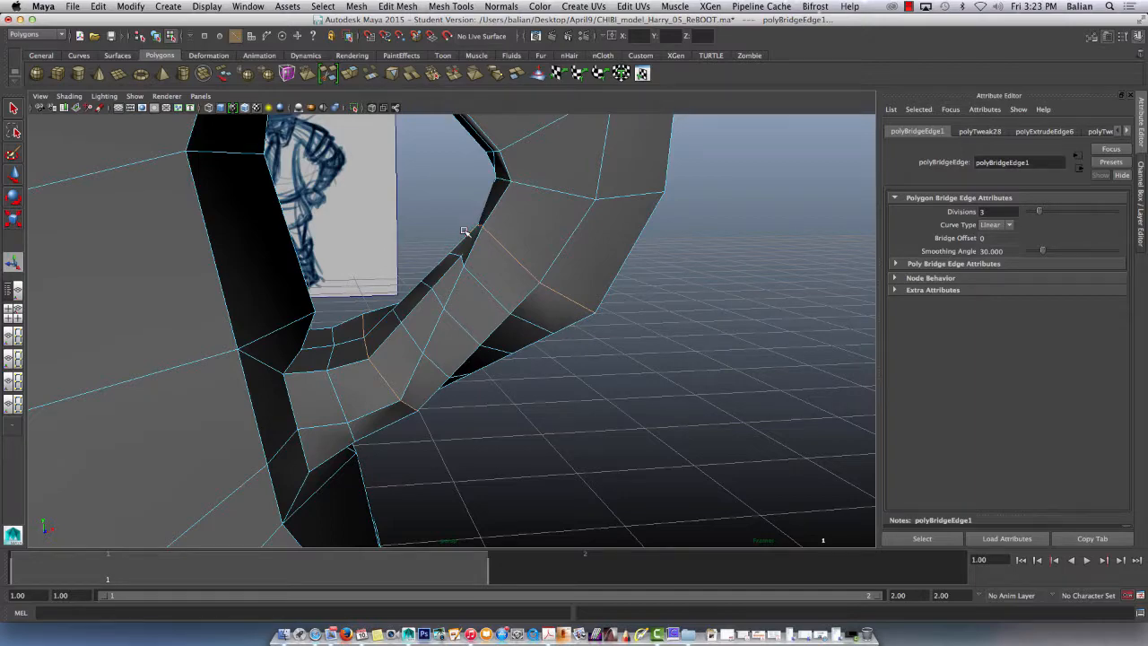
{"action": "right_click_drag", "start_coordinate": [412, 282], "coordinate": [112, 177], "text": "alt"}
{"action": "mouse_move", "coordinate": [236, 422]}
{"action": "left_mouse_down", "text": "alt"}
{"action": "mouse_move", "coordinate": [184, 409]}
{"action": "mouse_move", "coordinate": [90, 415]}
{"action": "mouse_move", "coordinate": [89, 430]}
{"action": "mouse_move", "coordinate": [269, 453]}
{"action": "mouse_move", "coordinate": [157, 434]}
{"action": "mouse_move", "coordinate": [174, 412]}
{"action": "left_mouse_up", "text": "alt"}
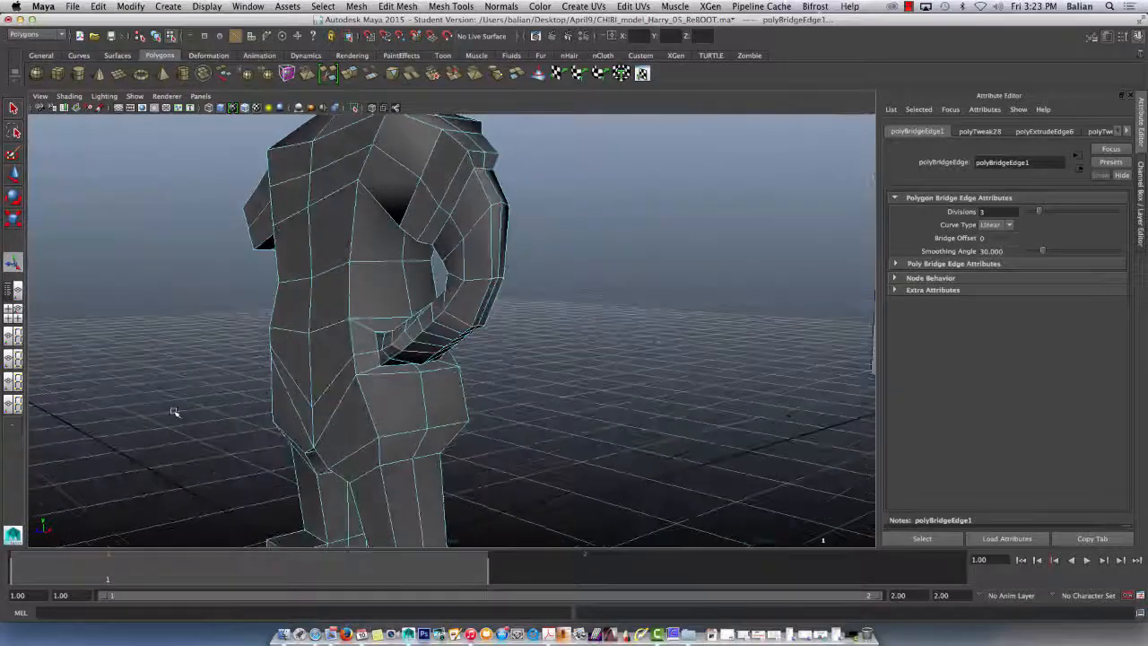
{"action": "left_click", "coordinate": [460, 289]}
{"action": "right_click_drag", "start_coordinate": [468, 280], "coordinate": [419, 282]}
{"action": "left_click_drag", "start_coordinate": [218, 440], "coordinate": [232, 399], "text": "alt"}
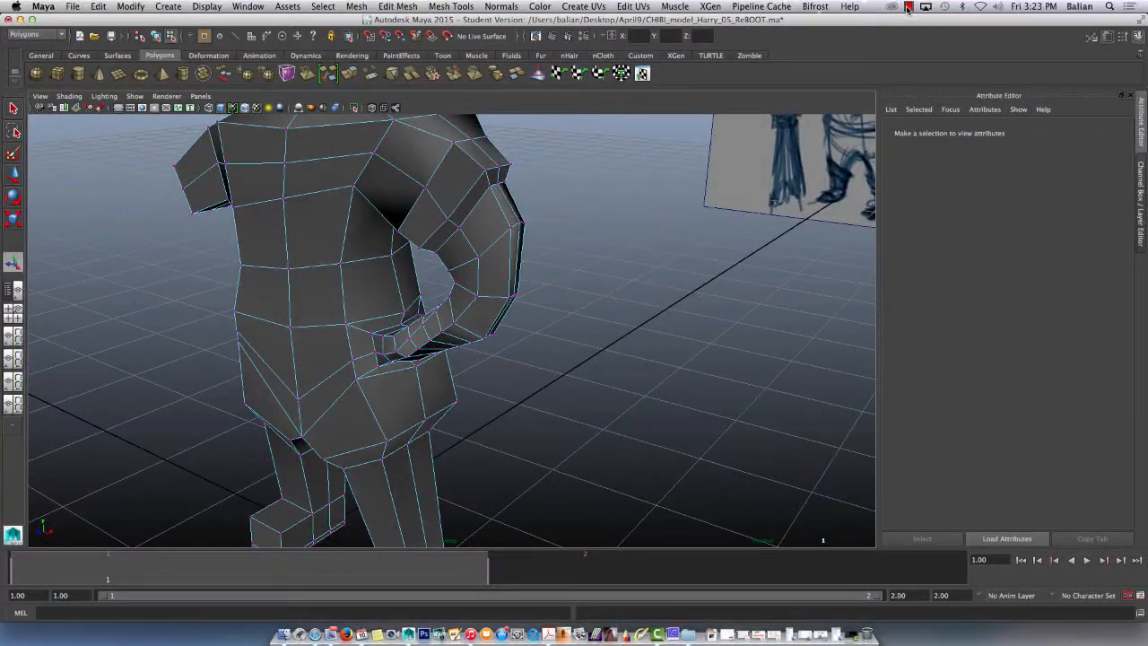